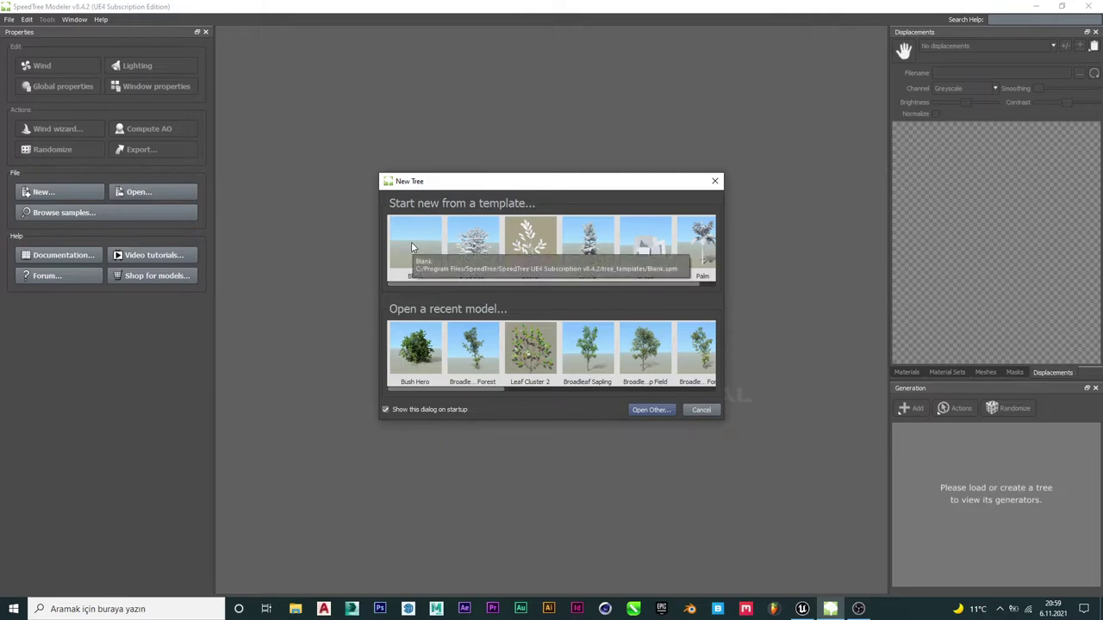
- Create a tree from the Blank template and select the root Tree generator
{"action": "left_click", "coordinate": [411, 247]}
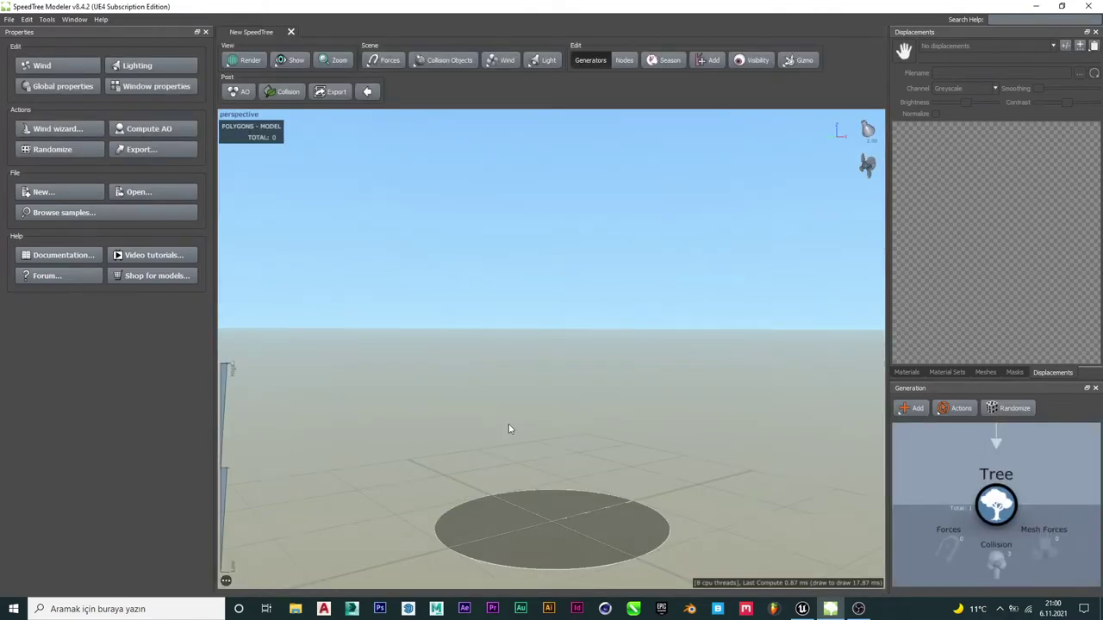
{"action": "left_click_drag", "start_coordinate": [508, 428], "coordinate": [570, 469]}
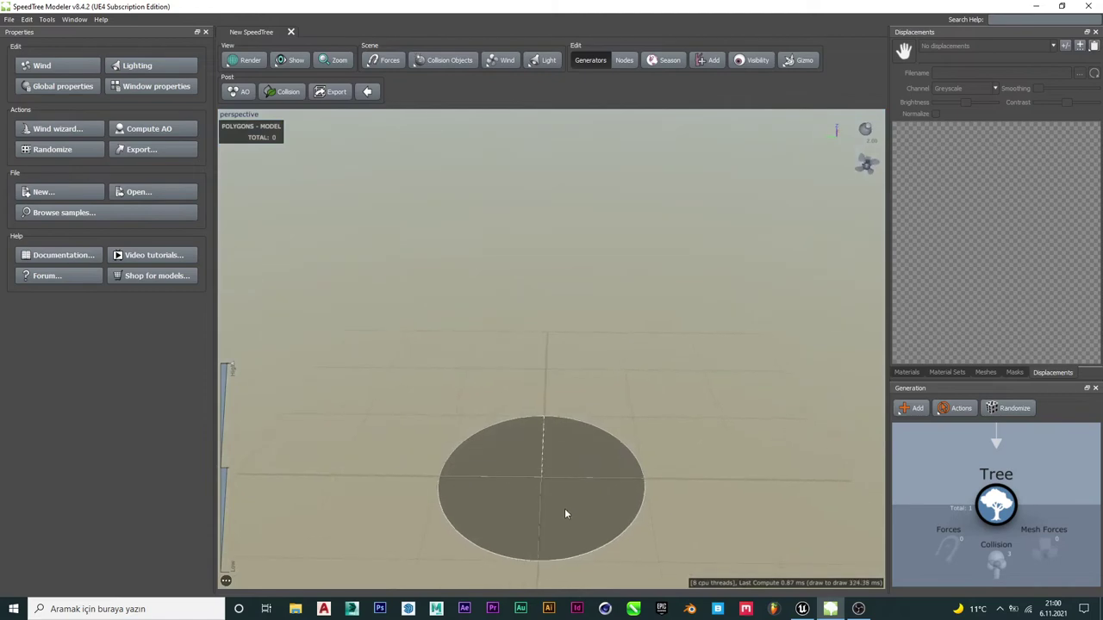
{"action": "left_click", "coordinate": [565, 514]}
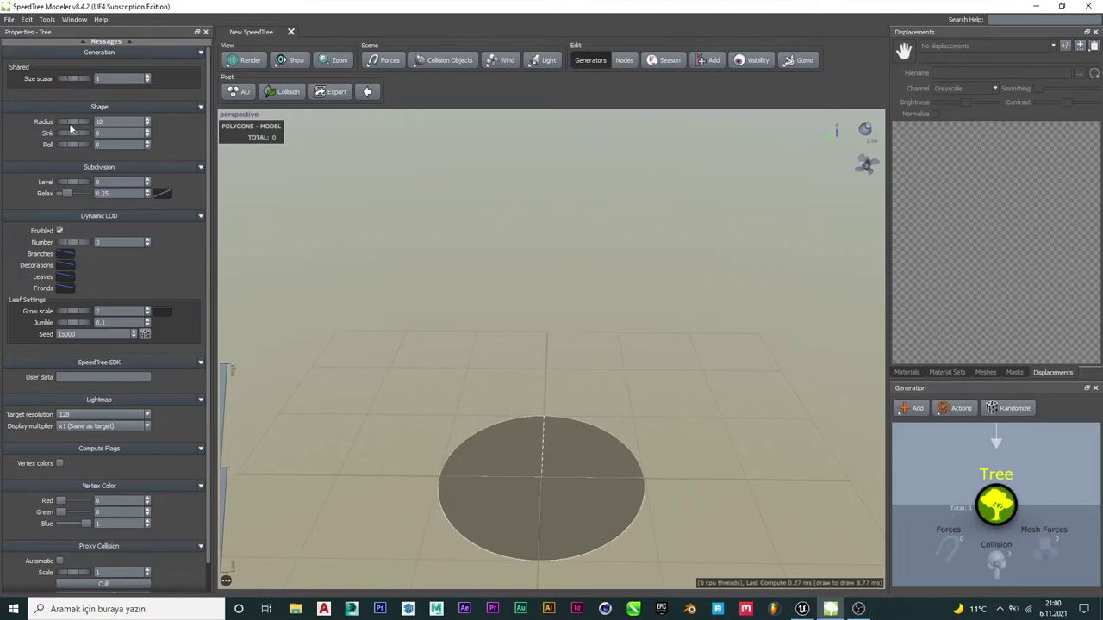
- Lower the Tree's shape Radius from 10 to 9 and turn off automatic proxy collision
{"action": "mouse_move", "coordinate": [69, 124]}
{"action": "left_mouse_down"}
{"action": "mouse_move", "coordinate": [1, 139]}
{"action": "mouse_move", "coordinate": [12, 141]}
{"action": "left_mouse_up"}
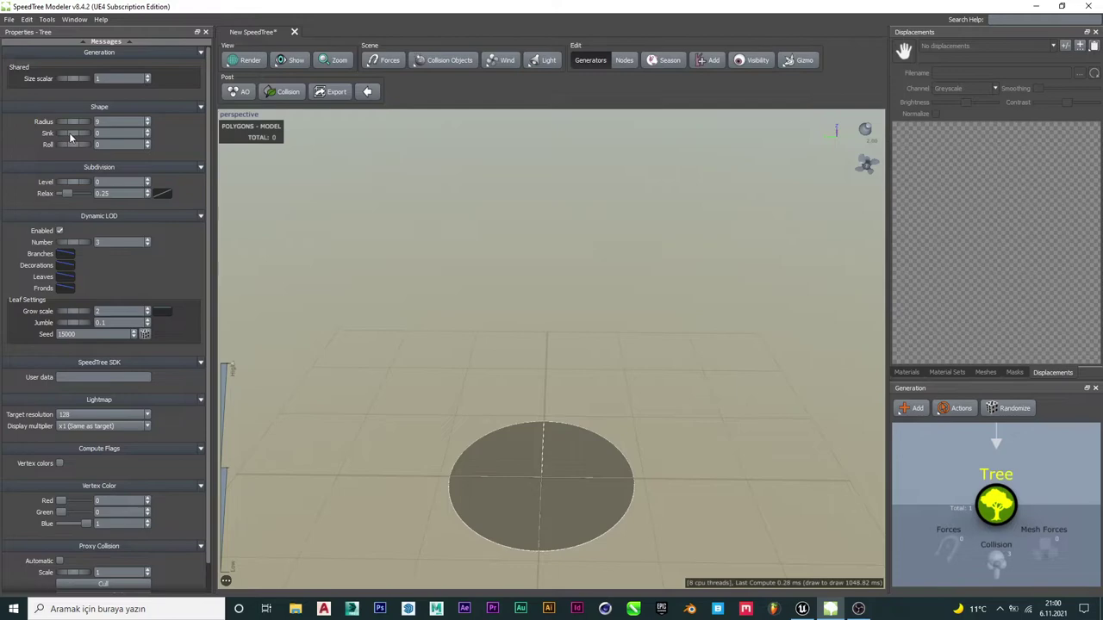
{"action": "scroll", "coordinate": [91, 537], "scroll_direction": "down", "scroll_amount": 1}
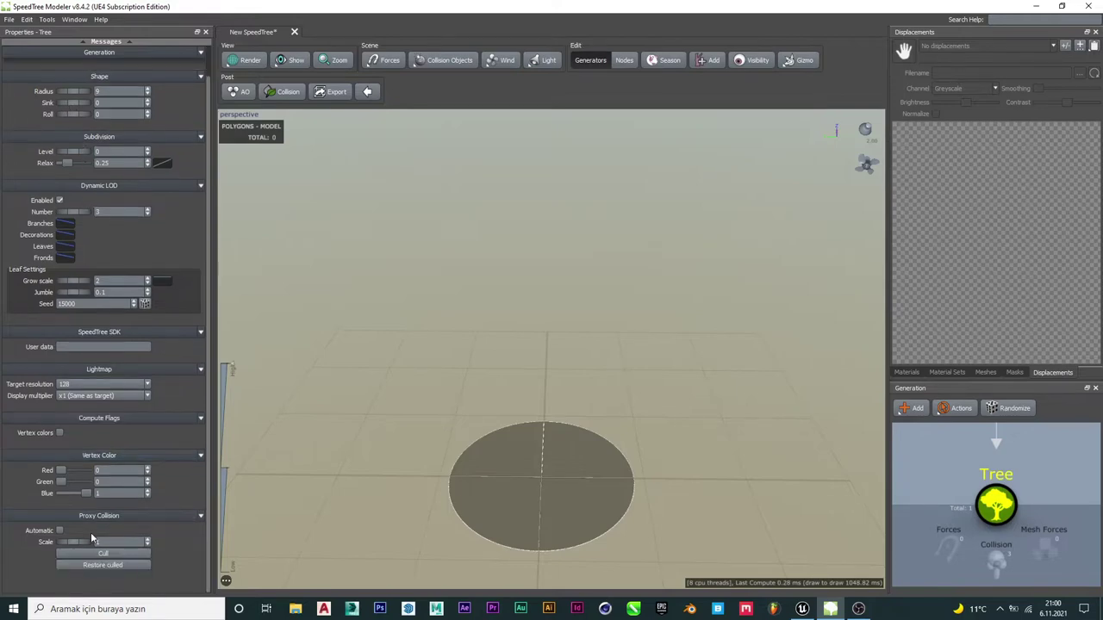
{"action": "left_click", "coordinate": [59, 531]}
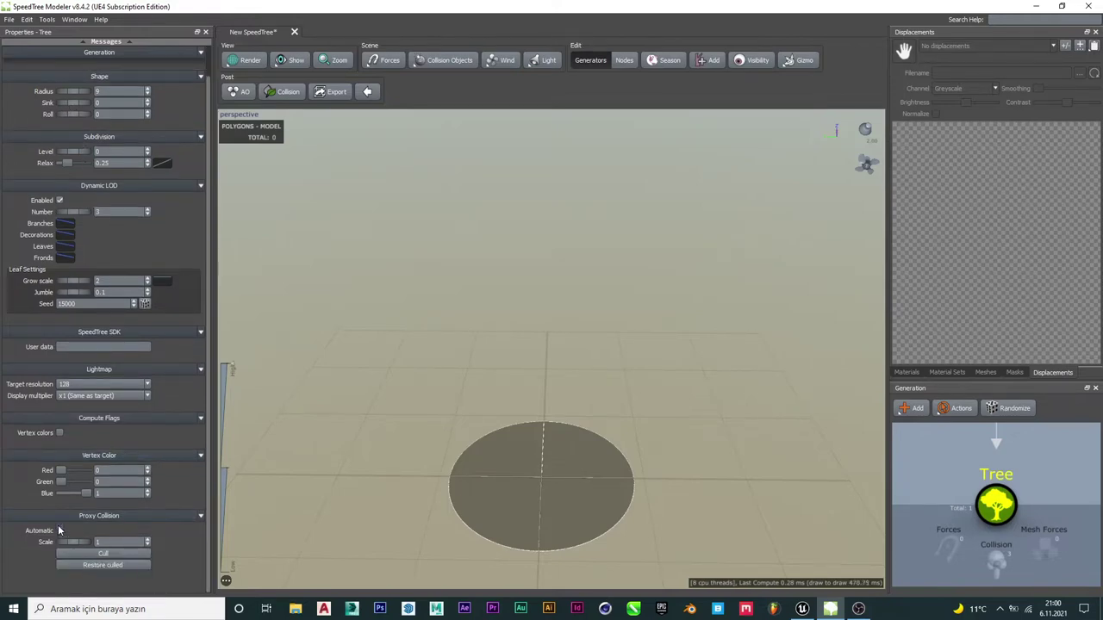
{"action": "mouse_move", "coordinate": [535, 493]}
{"action": "left_mouse_down"}
{"action": "mouse_move", "coordinate": [493, 419]}
{"action": "mouse_move", "coordinate": [512, 505]}
{"action": "mouse_move", "coordinate": [528, 508]}
{"action": "left_mouse_up"}
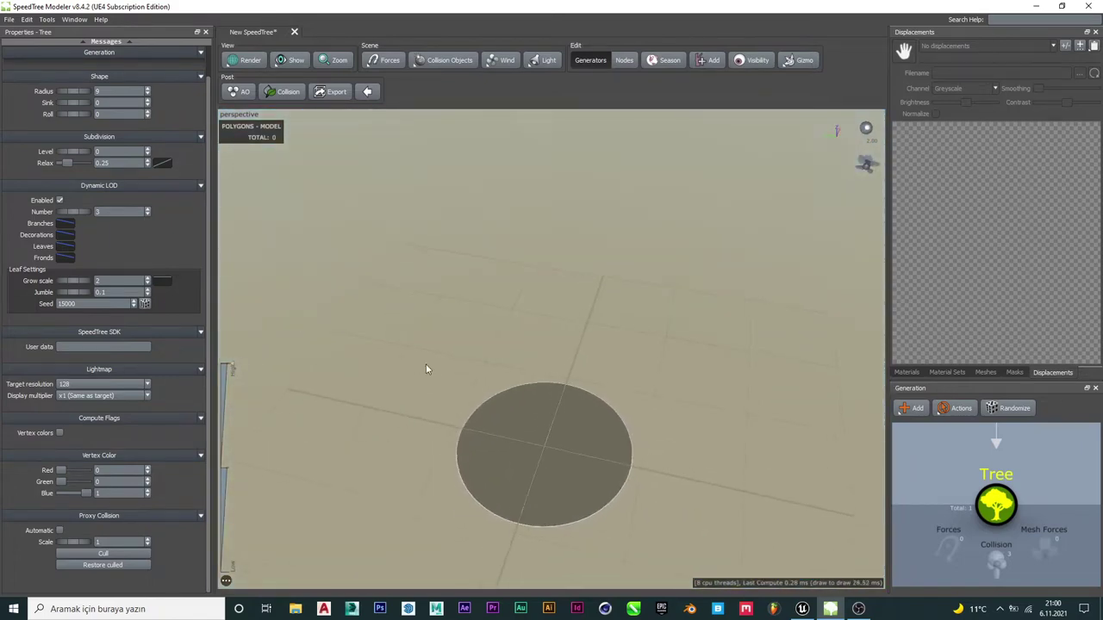
- Restore the program window, move it left, then maximize it again
{"action": "left_click", "coordinate": [1060, 9]}
{"action": "left_click_drag", "start_coordinate": [1036, 52], "coordinate": [706, 51]}
{"action": "left_click", "coordinate": [1020, 48]}
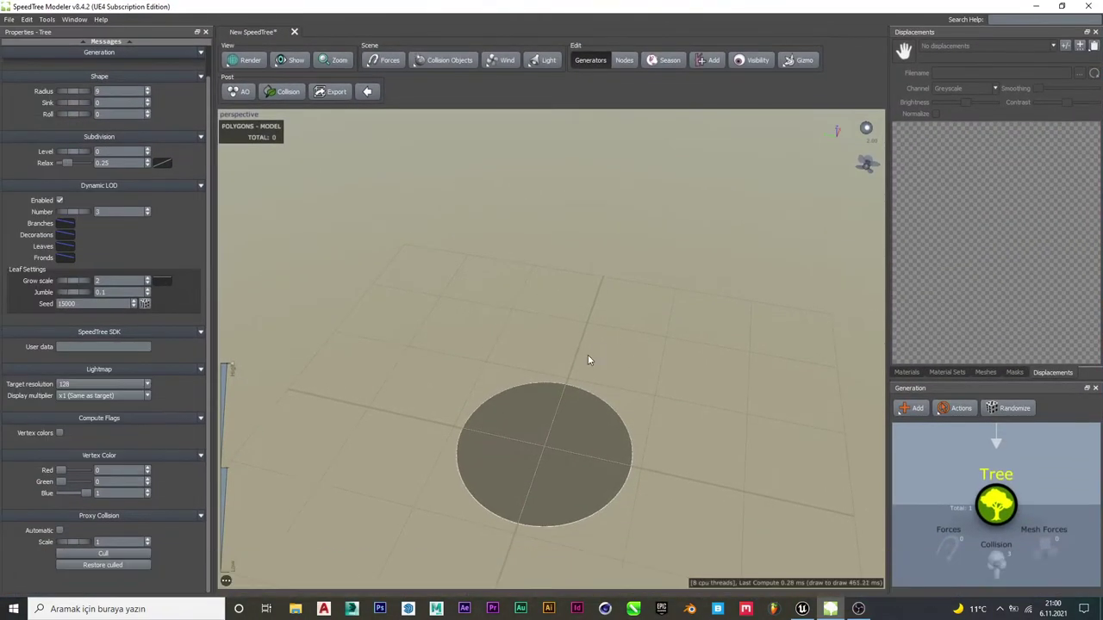
- Add a Trunk generator to the root Tree
{"action": "right_click", "coordinate": [1010, 507]}
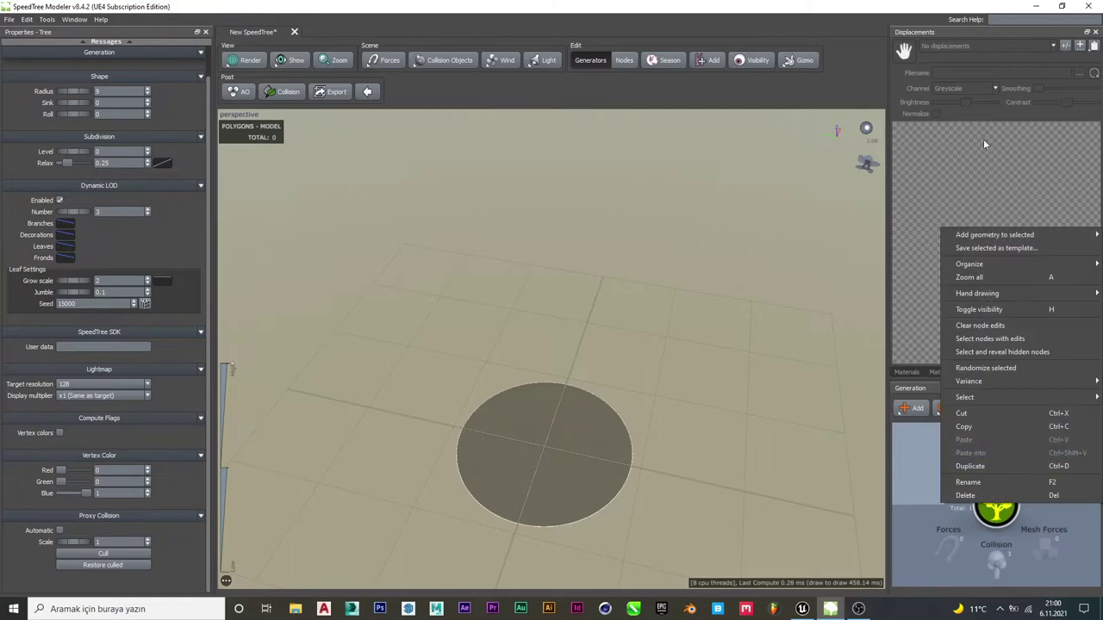
{"action": "mouse_move", "coordinate": [1025, 235]}
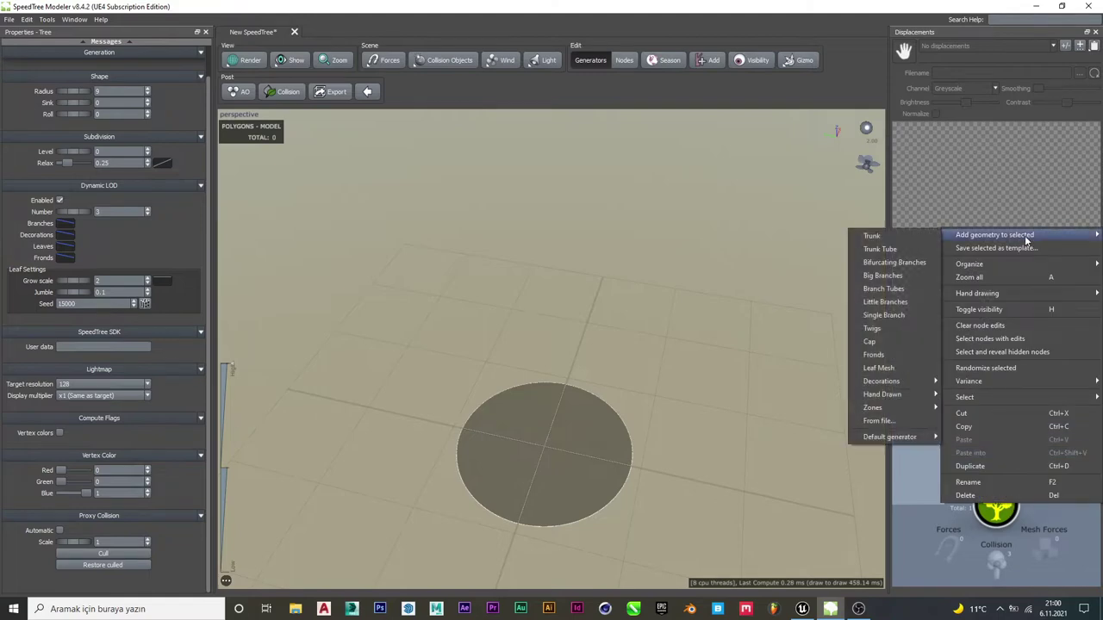
{"action": "left_click", "coordinate": [874, 237]}
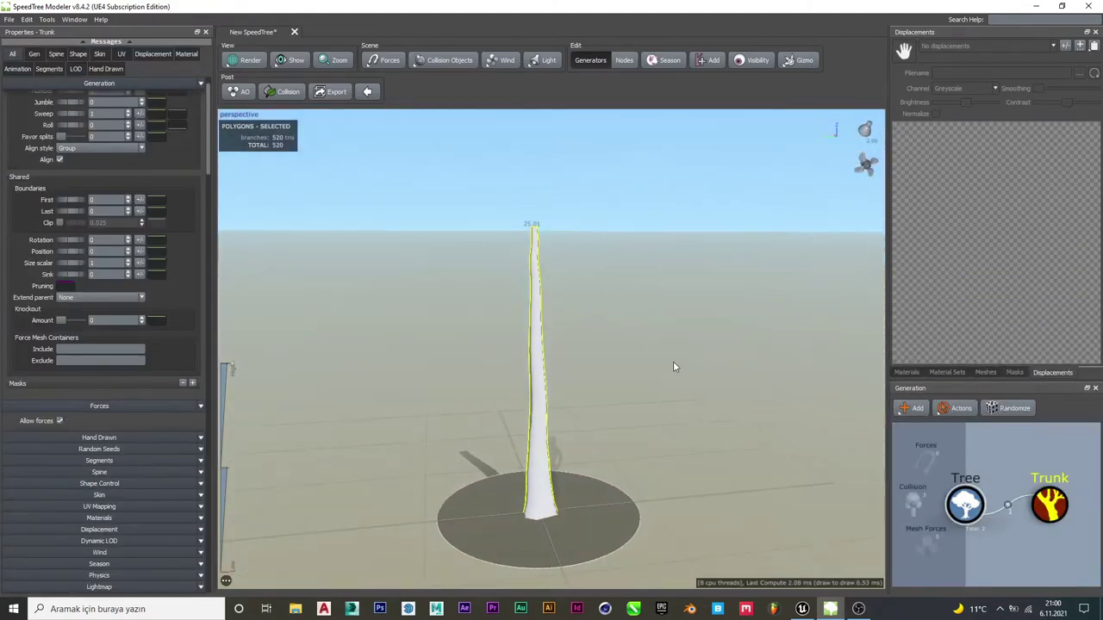
- Keep Absolute generation mode and set trunk Sweep 1.1, Roll 0.5, First 0.12, Rotation 0.02
{"action": "left_click", "coordinate": [34, 54]}
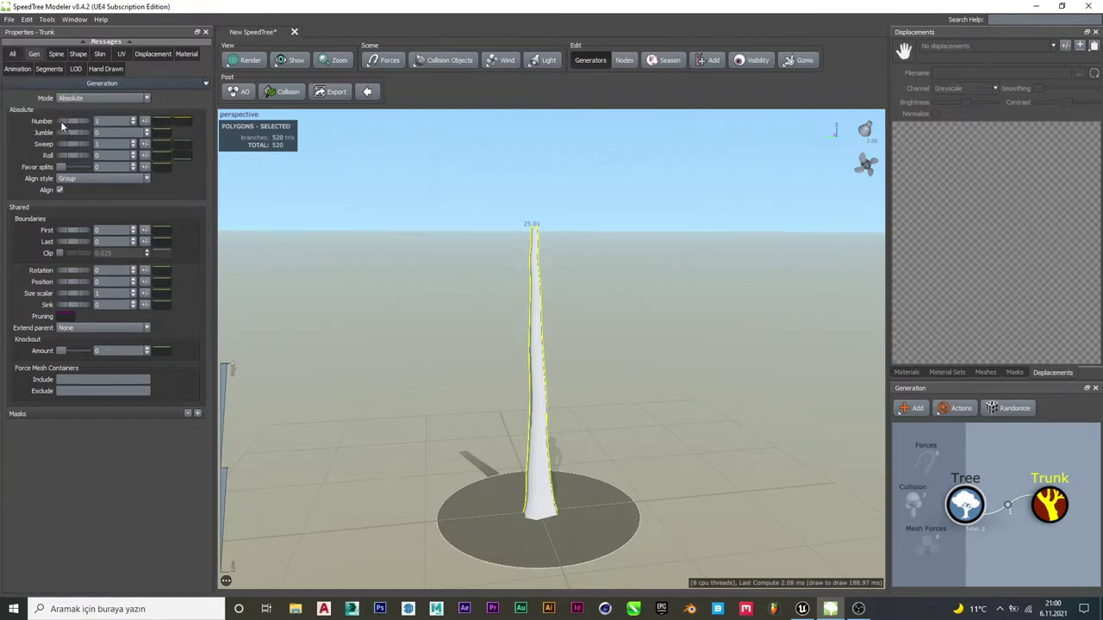
{"action": "left_click", "coordinate": [80, 99]}
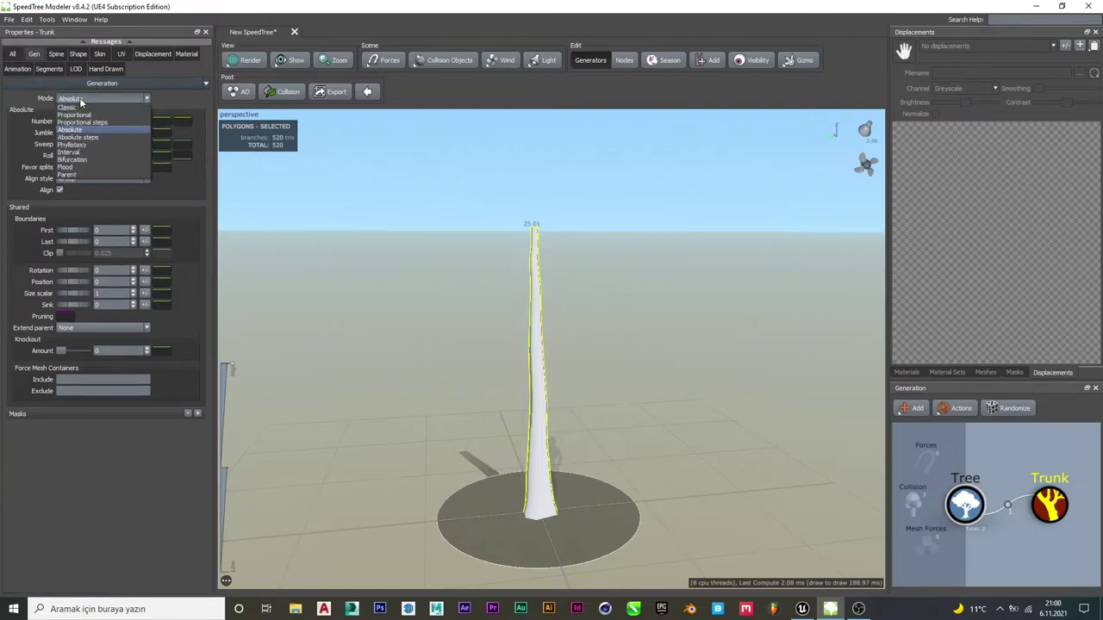
{"action": "left_click", "coordinate": [80, 101]}
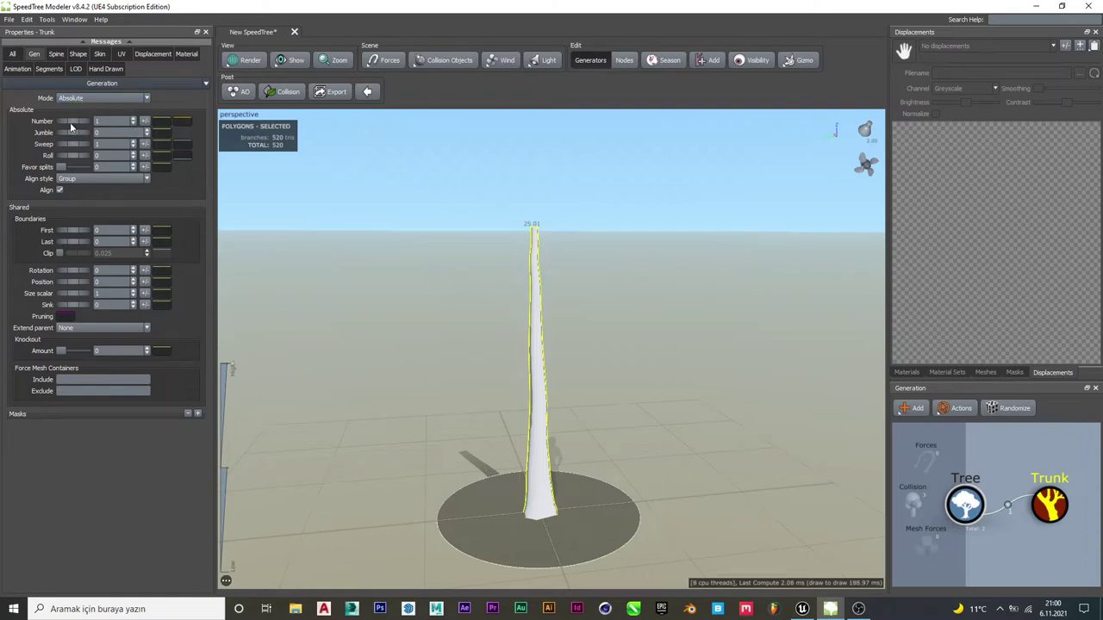
{"action": "left_click_drag", "start_coordinate": [71, 128], "coordinate": [76, 127]}
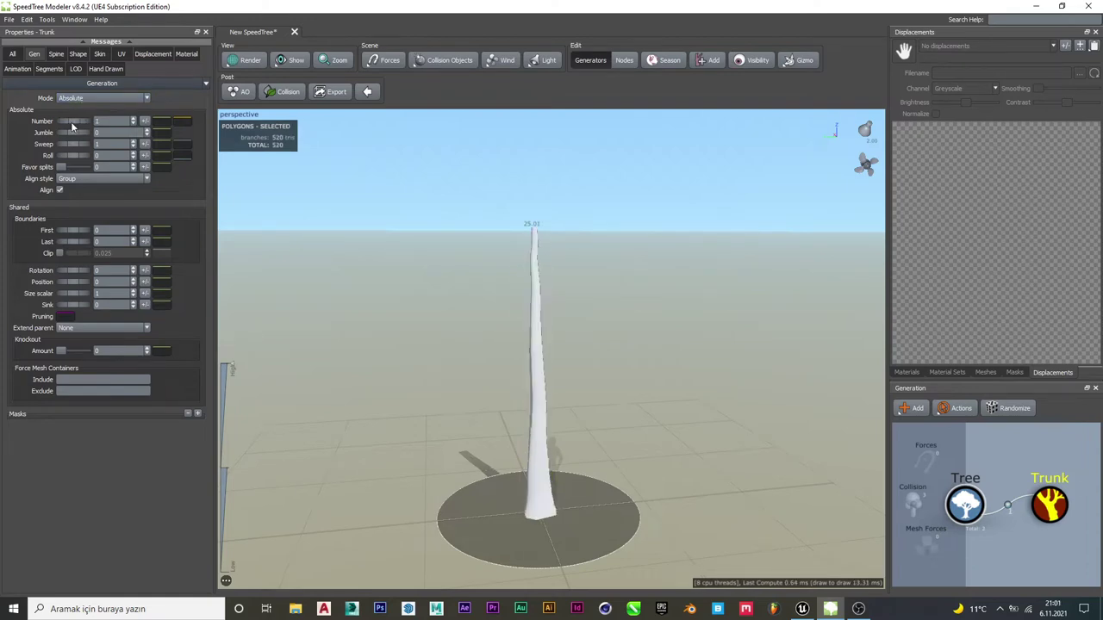
{"action": "left_click_drag", "start_coordinate": [62, 145], "coordinate": [98, 167]}
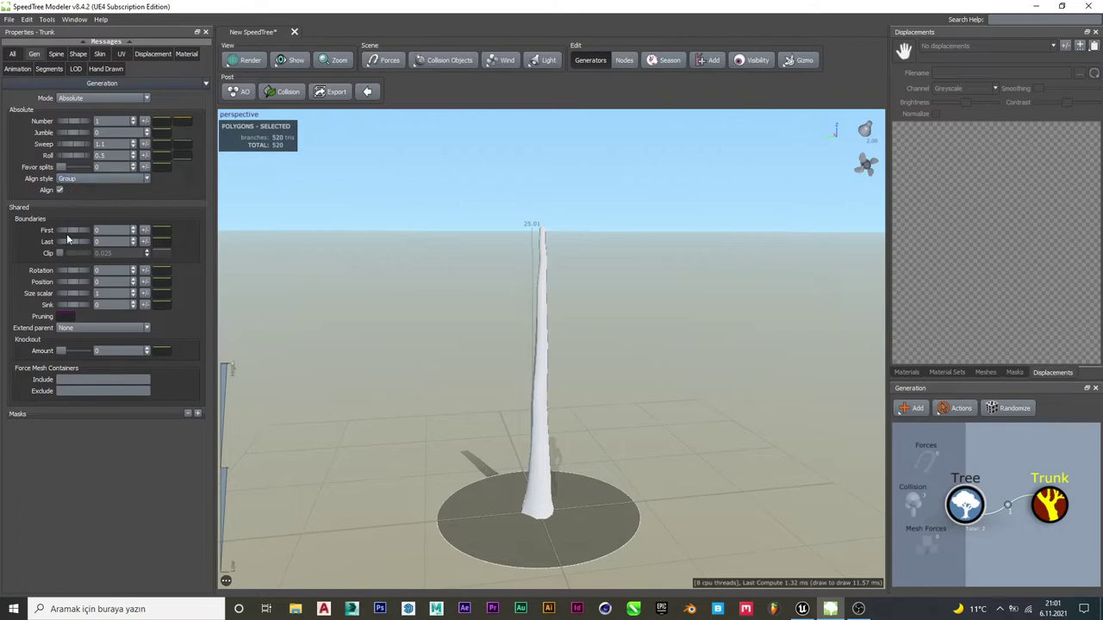
{"action": "mouse_move", "coordinate": [67, 232]}
{"action": "left_mouse_down"}
{"action": "mouse_move", "coordinate": [81, 237]}
{"action": "mouse_move", "coordinate": [74, 231]}
{"action": "left_mouse_up"}
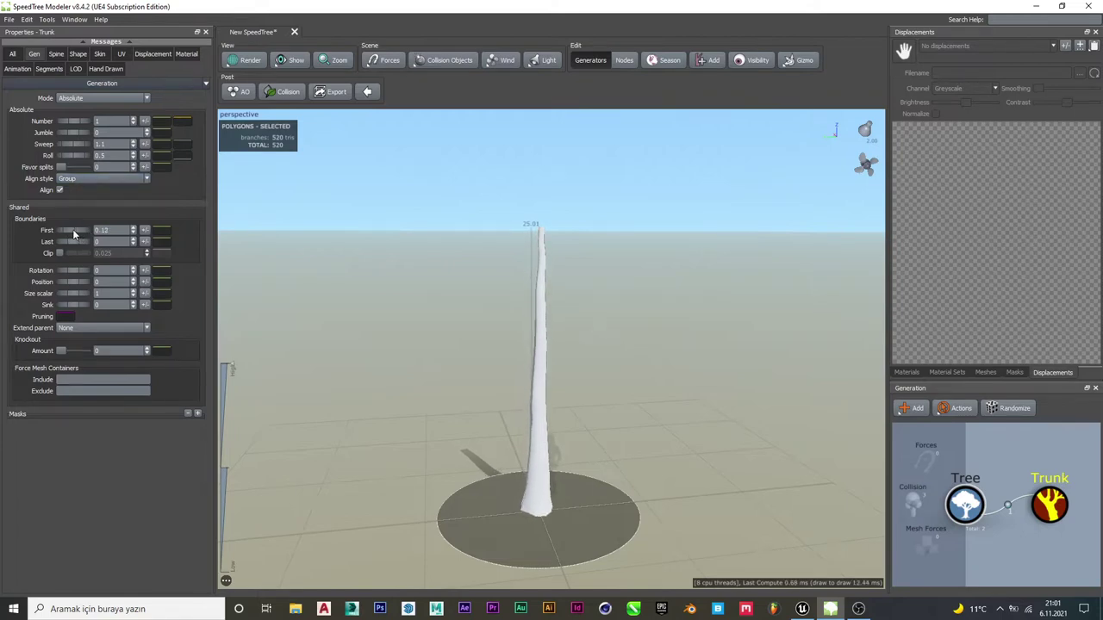
{"action": "left_click_drag", "start_coordinate": [68, 270], "coordinate": [56, 282]}
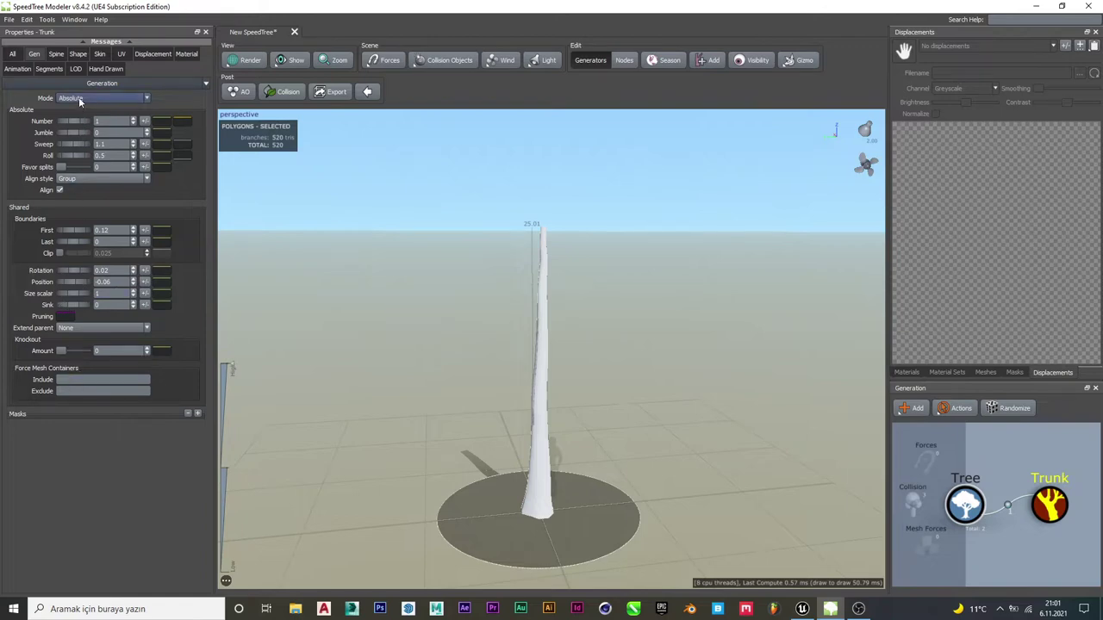
{"action": "left_click", "coordinate": [57, 54]}
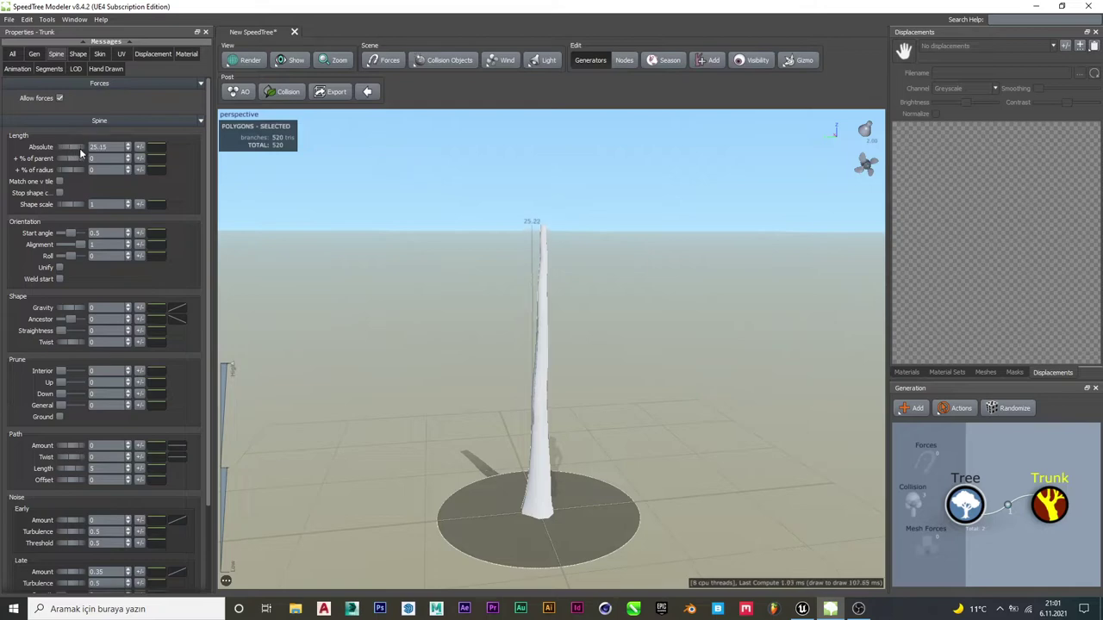
- Make the trunk taller, lower its Start angle, and thicken it slightly in Skin
{"action": "left_click_drag", "start_coordinate": [76, 148], "coordinate": [207, 158]}
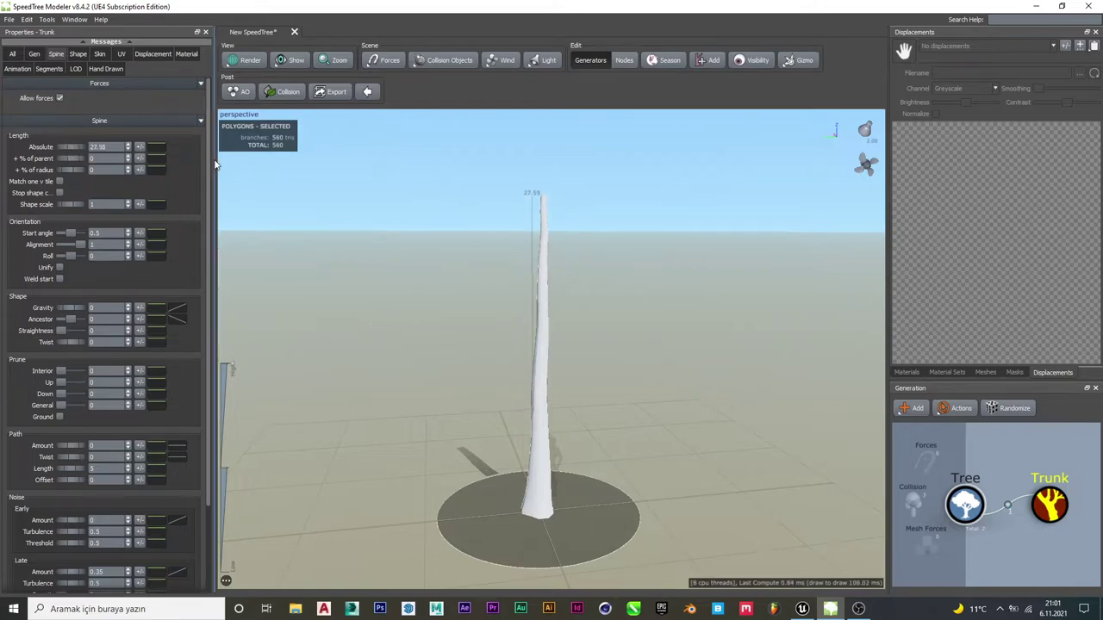
{"action": "mouse_move", "coordinate": [61, 158]}
{"action": "left_mouse_down"}
{"action": "mouse_move", "coordinate": [75, 172]}
{"action": "mouse_move", "coordinate": [57, 169]}
{"action": "left_mouse_up"}
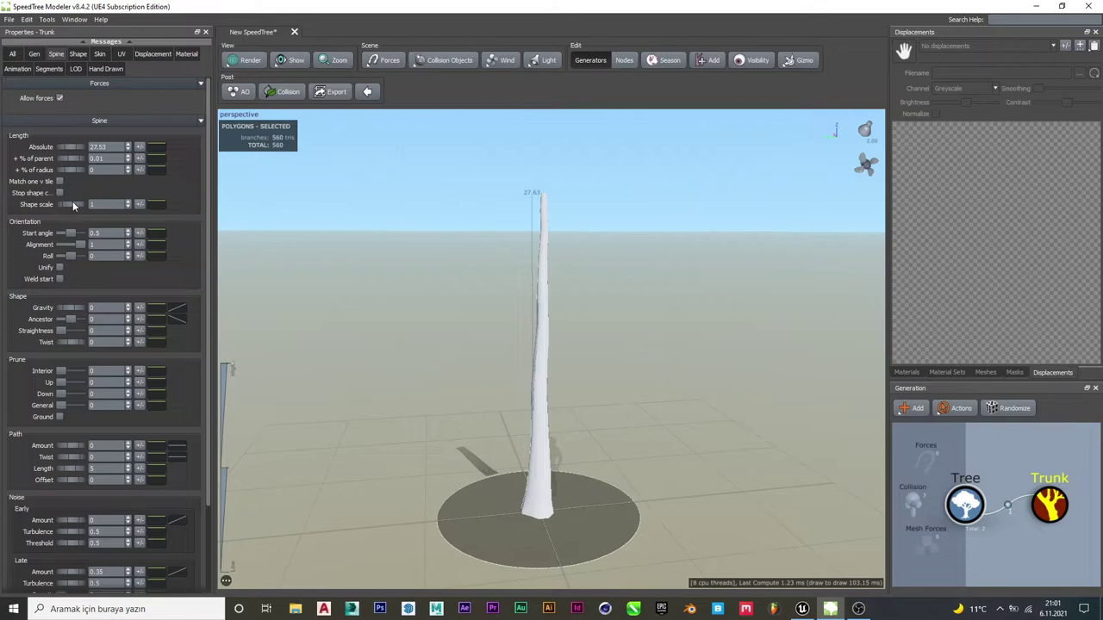
{"action": "left_click_drag", "start_coordinate": [72, 232], "coordinate": [74, 232]}
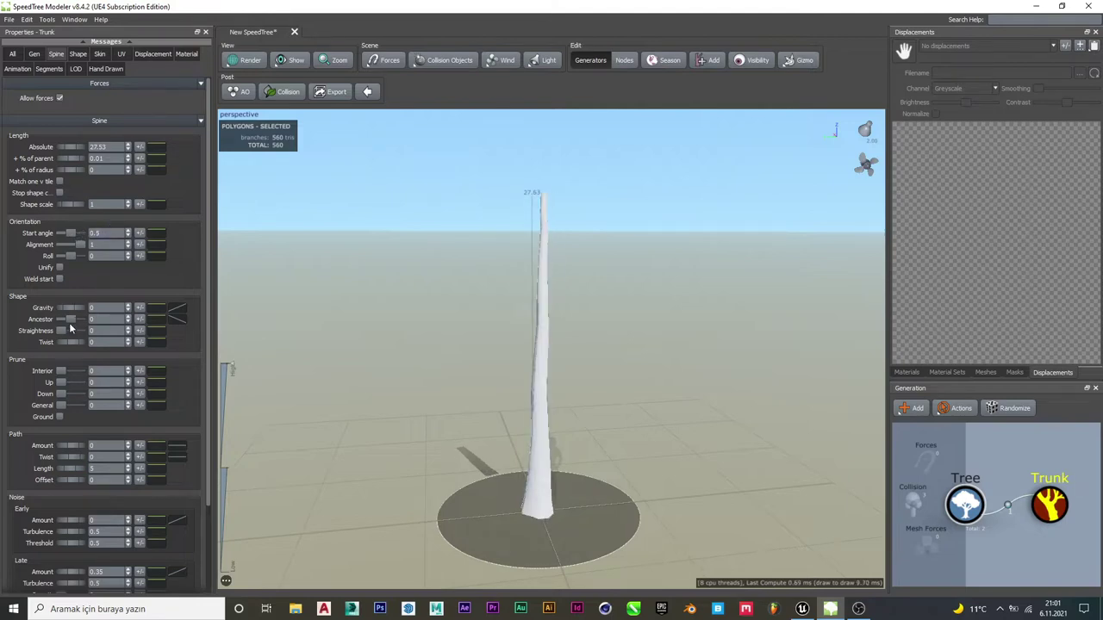
{"action": "scroll", "coordinate": [73, 354], "scroll_direction": "down", "scroll_amount": 2}
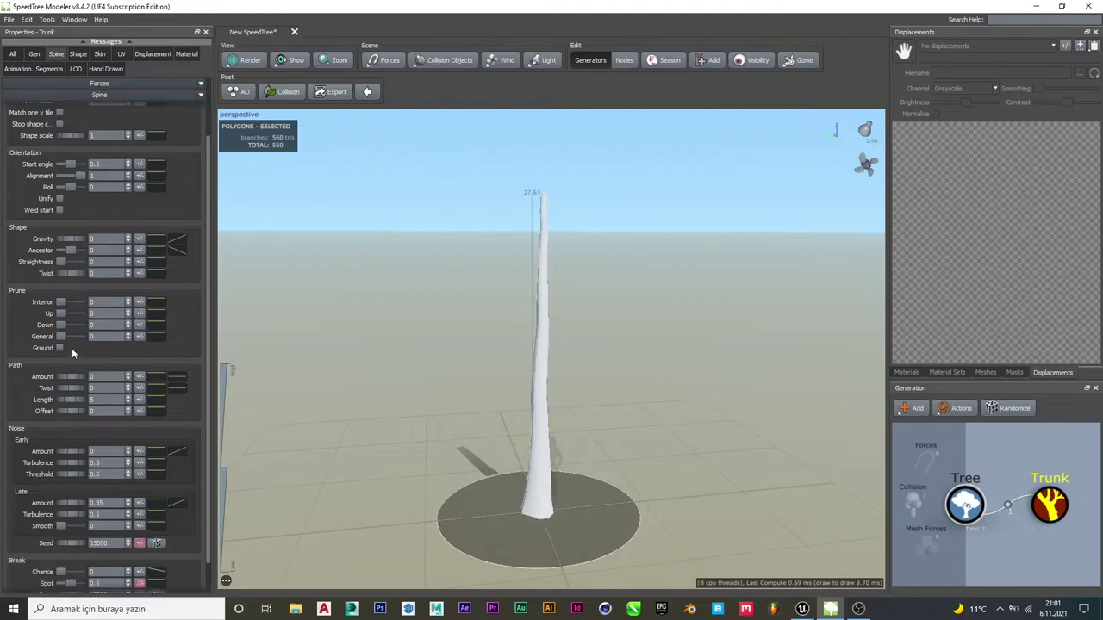
{"action": "left_click", "coordinate": [86, 54]}
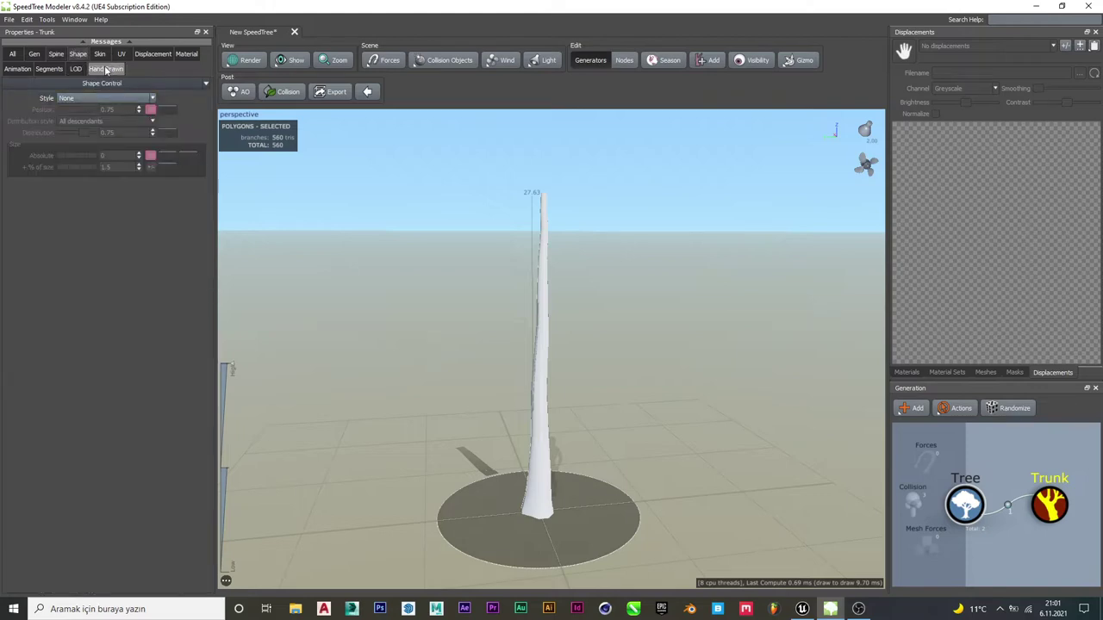
{"action": "left_click", "coordinate": [101, 55]}
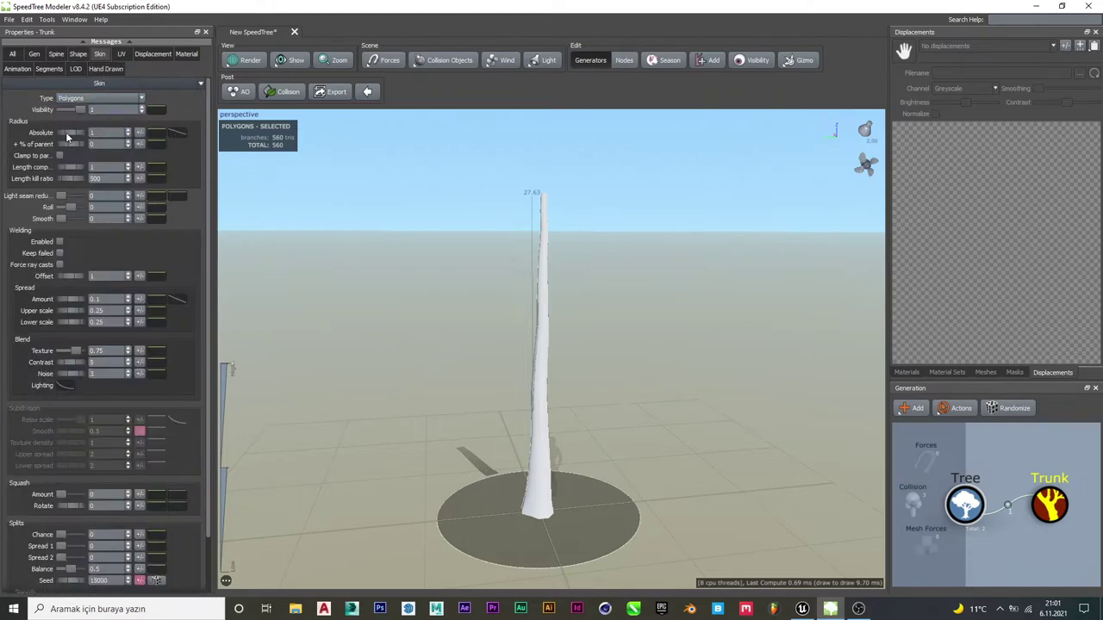
{"action": "left_click_drag", "start_coordinate": [69, 136], "coordinate": [72, 136]}
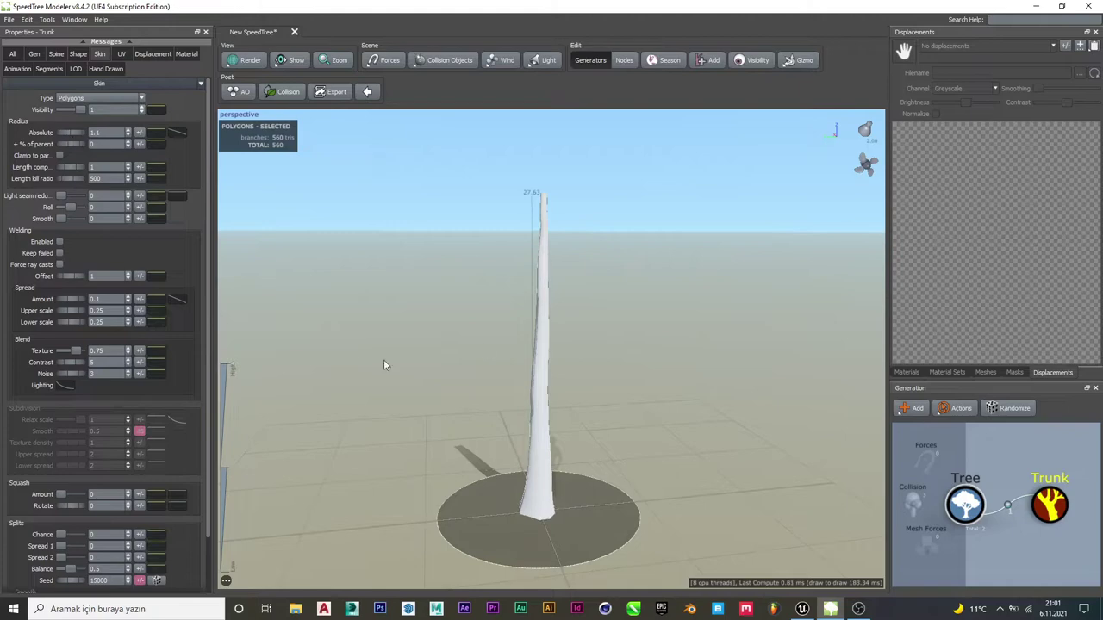
{"action": "left_click_drag", "start_coordinate": [385, 366], "coordinate": [558, 419]}
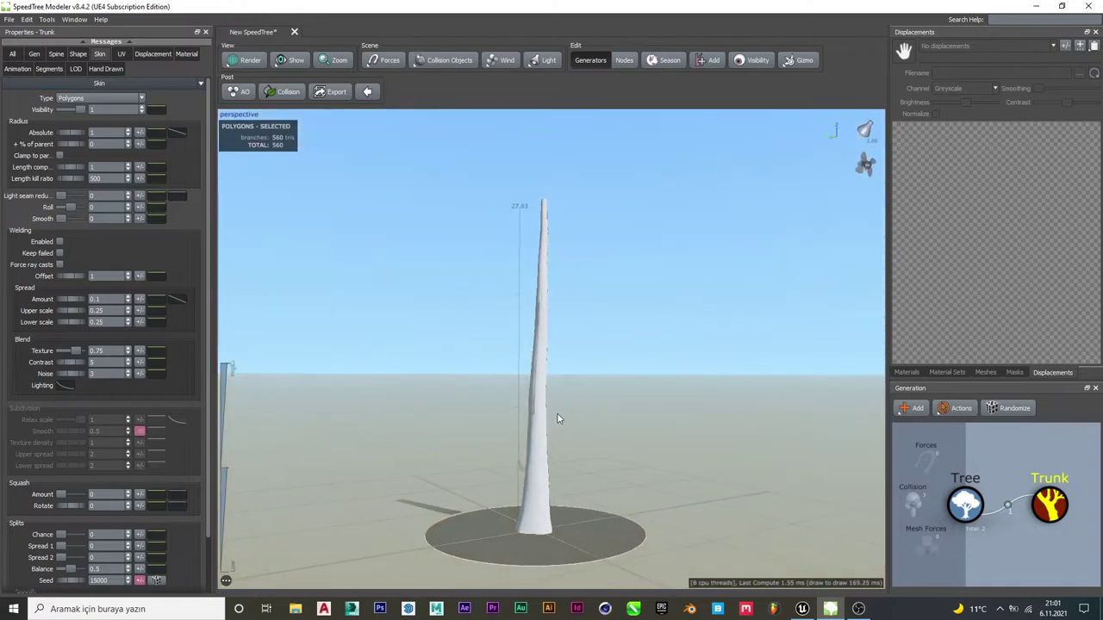
{"action": "scroll", "coordinate": [547, 410], "scroll_direction": "down", "scroll_amount": 1}
{"action": "scroll", "coordinate": [545, 411], "scroll_direction": "up", "scroll_amount": 5}
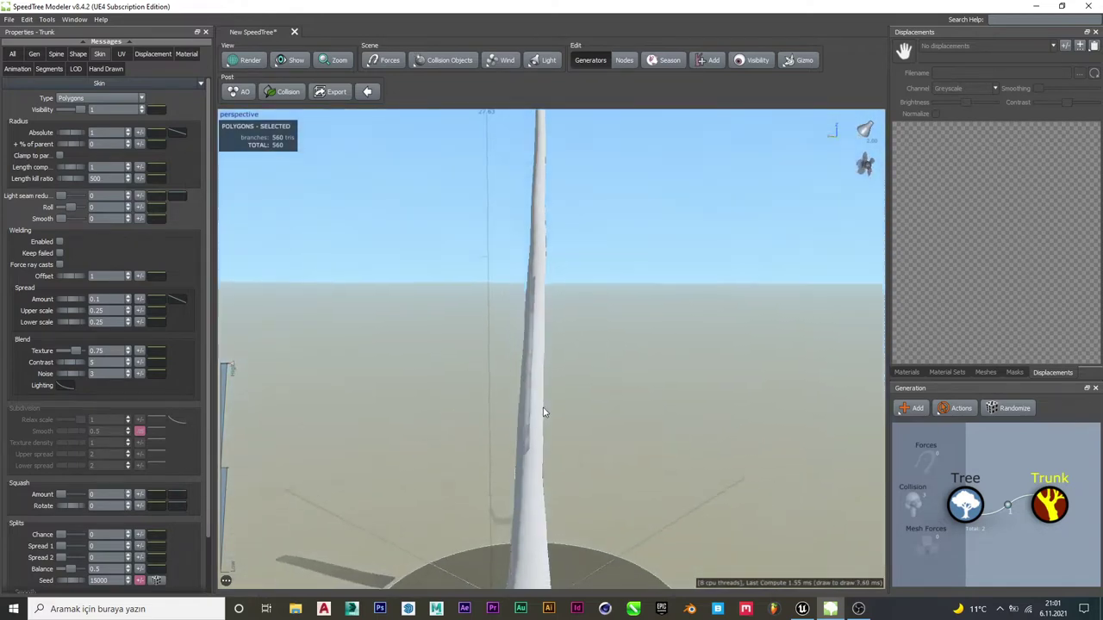
{"action": "mouse_move", "coordinate": [543, 412]}
{"action": "left_mouse_down"}
{"action": "mouse_move", "coordinate": [524, 426]}
{"action": "mouse_move", "coordinate": [548, 429]}
{"action": "left_mouse_up"}
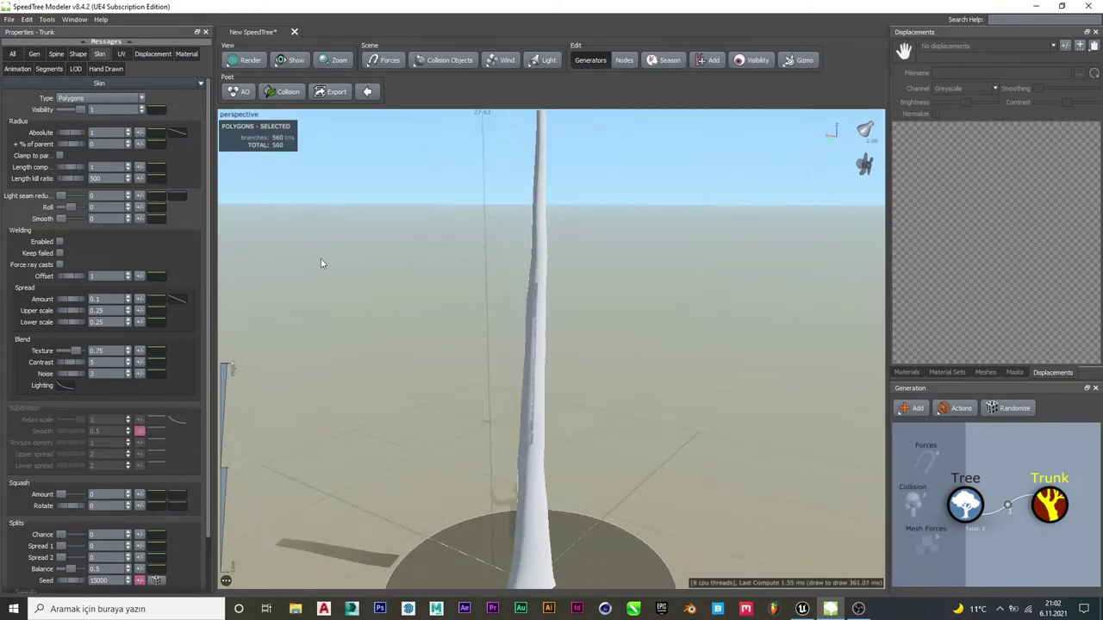
- Set trunk Length Absolute to 27.7 and % of parent to 0, then select the Trunk node
{"action": "left_click", "coordinate": [76, 54]}
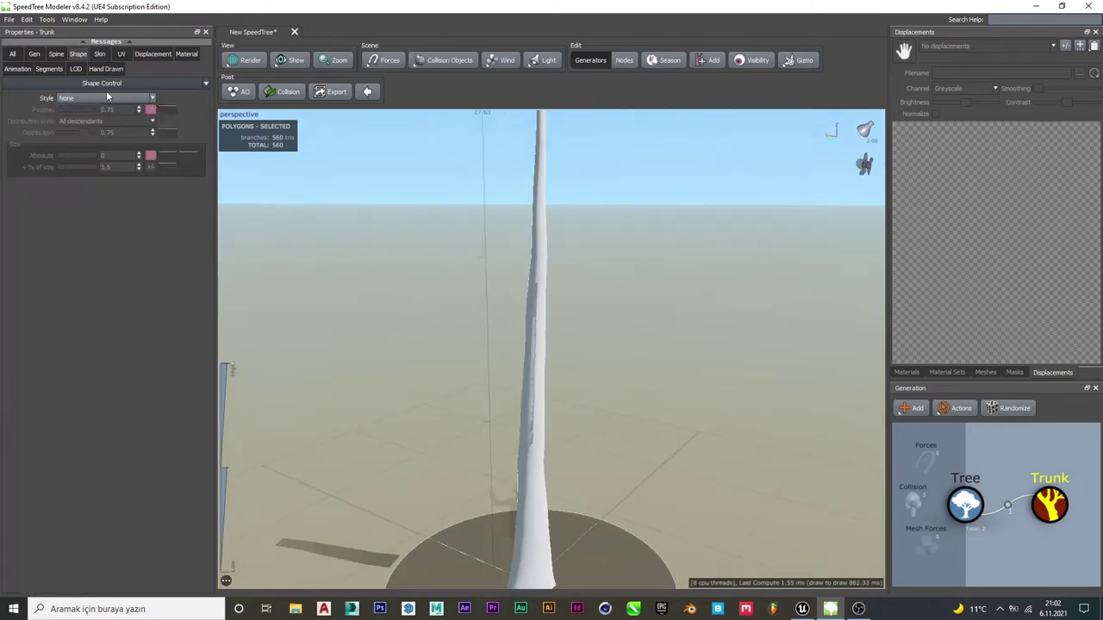
{"action": "left_click", "coordinate": [56, 55]}
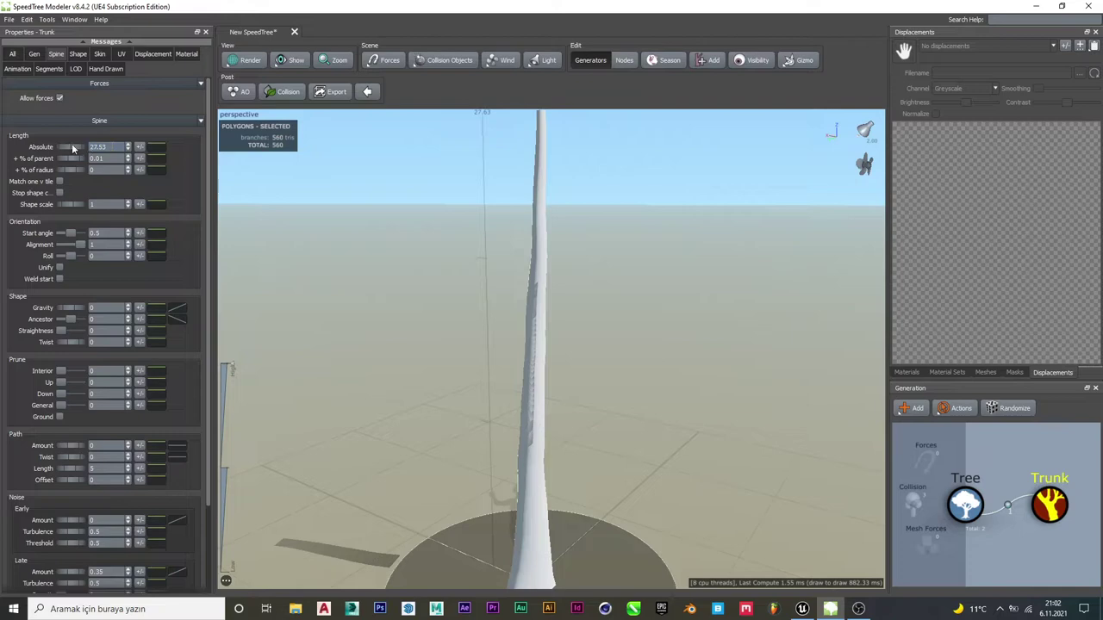
{"action": "left_click_drag", "start_coordinate": [73, 148], "coordinate": [80, 150]}
{"action": "left_click_drag", "start_coordinate": [74, 159], "coordinate": [79, 162]}
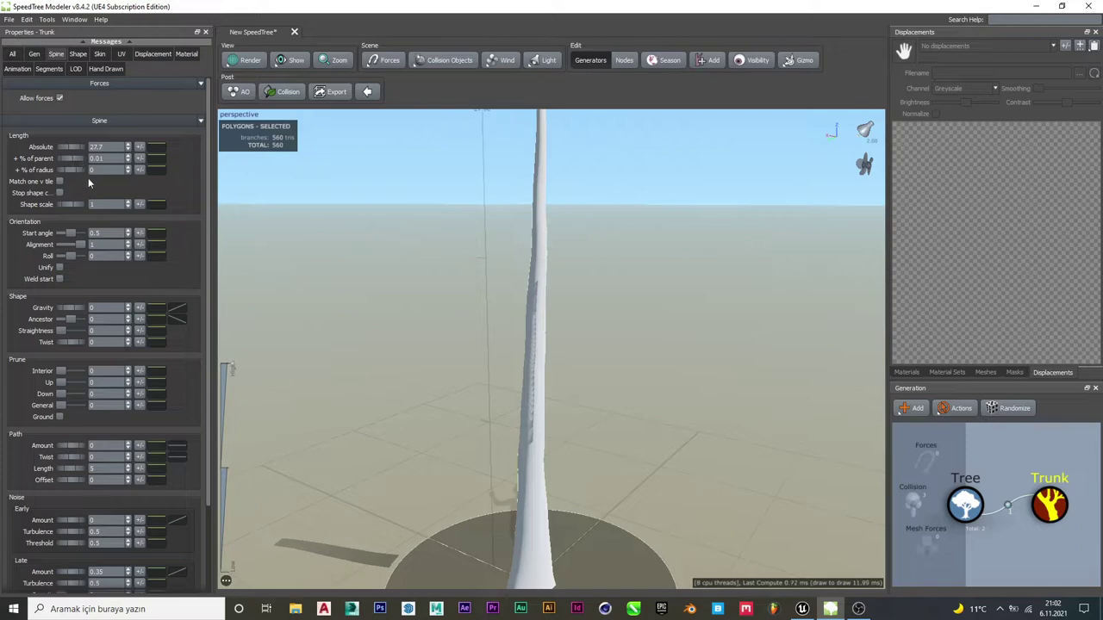
{"action": "left_click", "coordinate": [35, 54]}
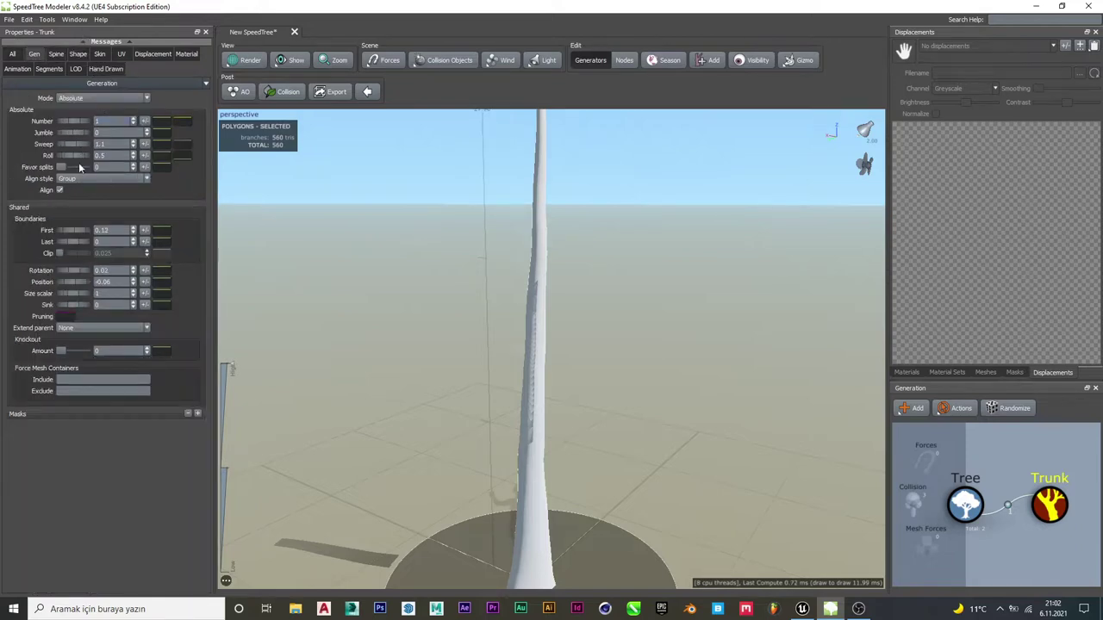
{"action": "left_click", "coordinate": [56, 53]}
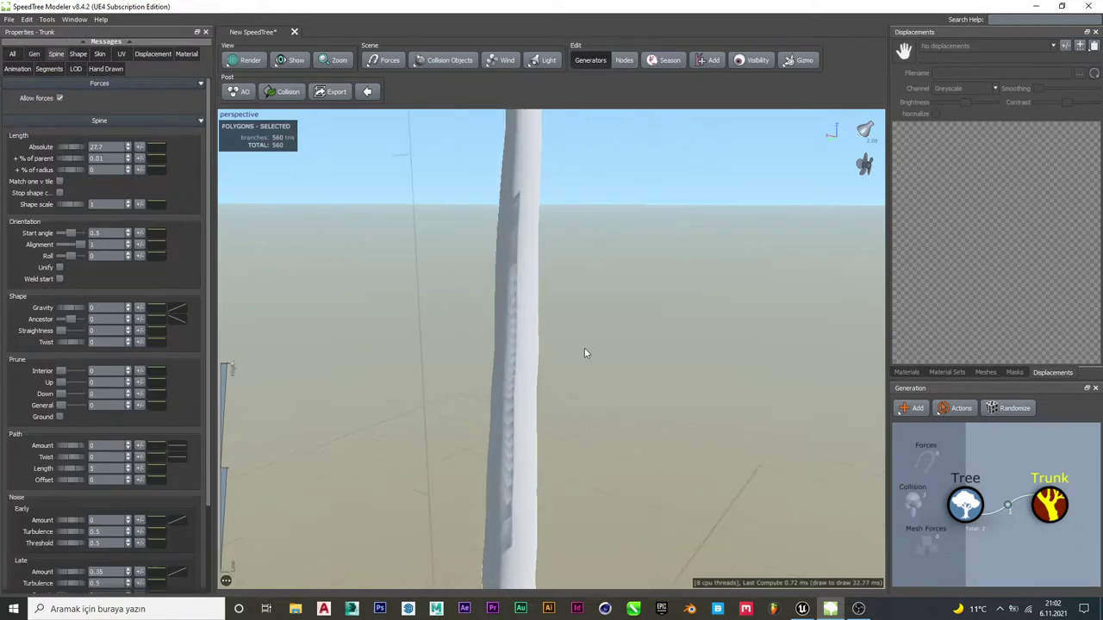
{"action": "scroll", "coordinate": [584, 347], "scroll_direction": "down", "scroll_amount": 3}
{"action": "mouse_move", "coordinate": [586, 350]}
{"action": "left_mouse_down"}
{"action": "mouse_move", "coordinate": [460, 357]}
{"action": "mouse_move", "coordinate": [724, 386]}
{"action": "left_mouse_up"}
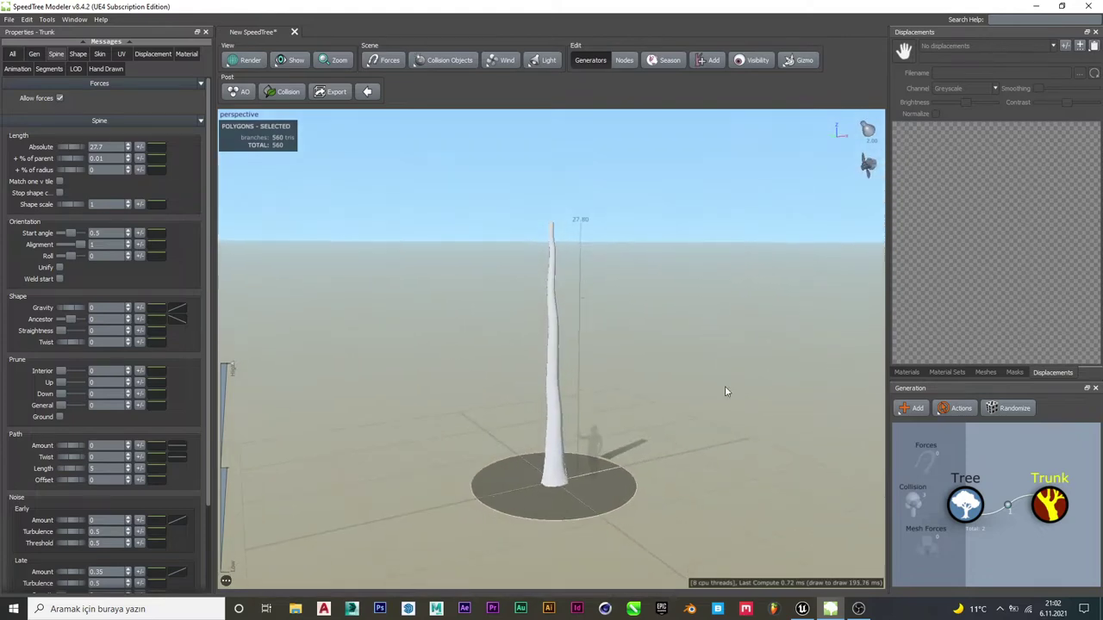
{"action": "mouse_move", "coordinate": [709, 344]}
{"action": "left_mouse_down"}
{"action": "mouse_move", "coordinate": [528, 347]}
{"action": "mouse_move", "coordinate": [662, 348]}
{"action": "left_mouse_up"}
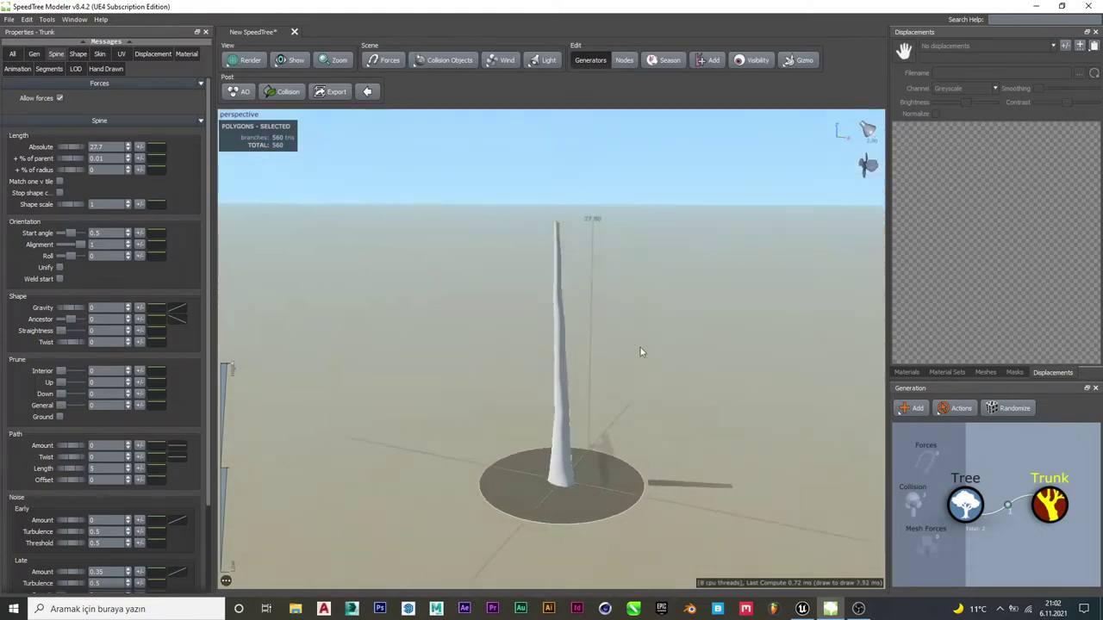
{"action": "left_click", "coordinate": [1043, 522]}
- Add a Big Branches generator to the Trunk
{"action": "right_click", "coordinate": [1044, 522]}
{"action": "mouse_move", "coordinate": [991, 250]}
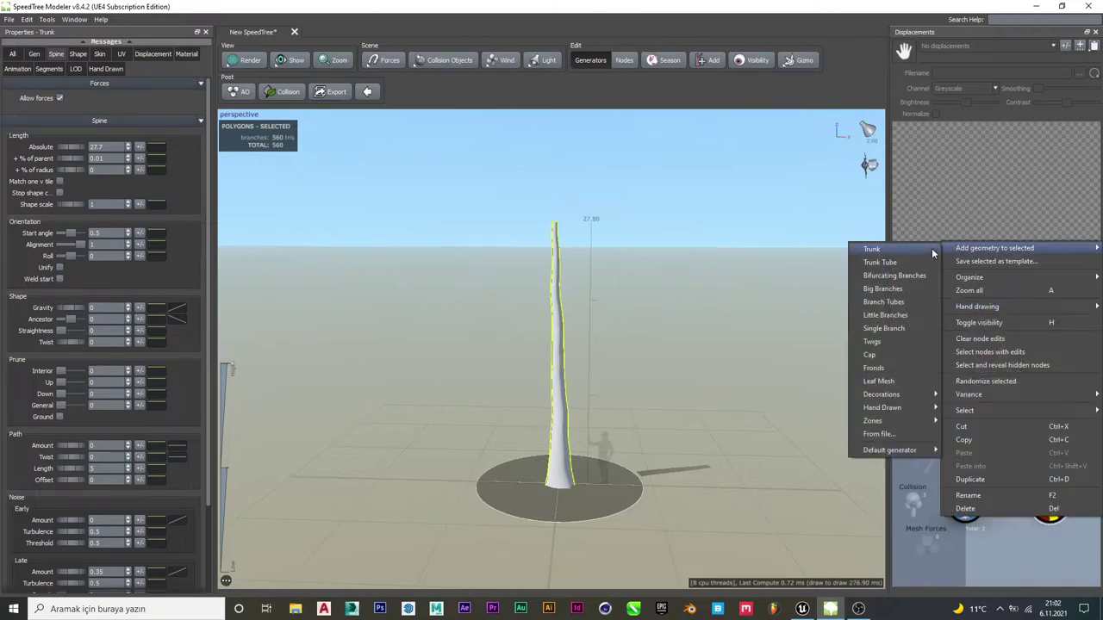
{"action": "left_click", "coordinate": [886, 294]}
{"action": "left_click_drag", "start_coordinate": [655, 286], "coordinate": [626, 366]}
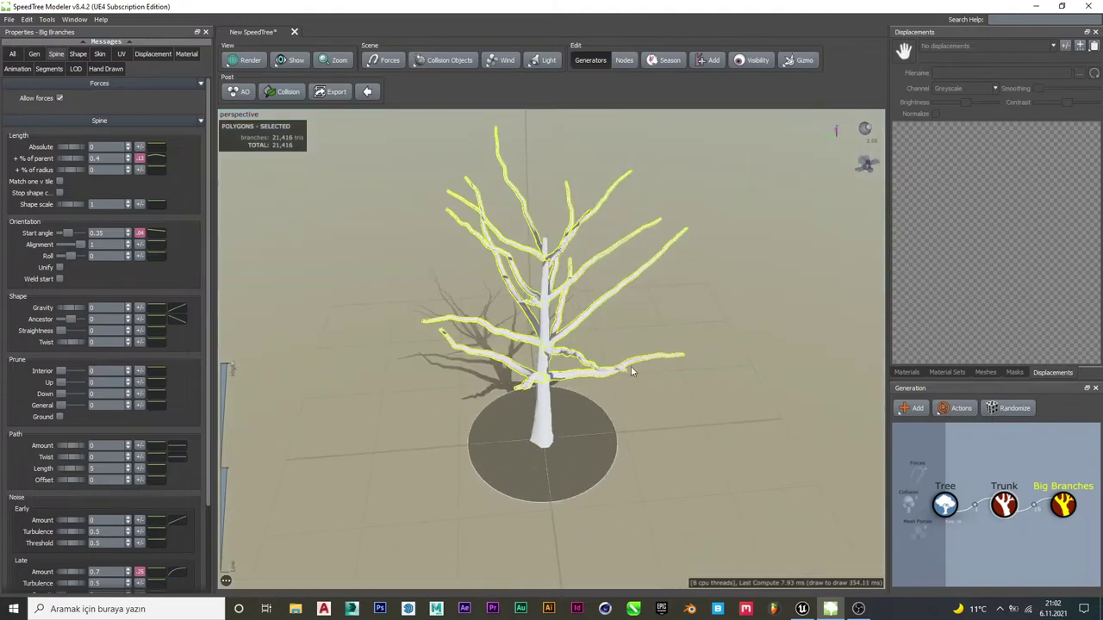
- Set Big Branches Frequency to 2.23, keep Count at 4, and widen Spread to about 0.56
{"action": "left_click", "coordinate": [34, 54]}
{"action": "left_click_drag", "start_coordinate": [69, 126], "coordinate": [81, 122]}
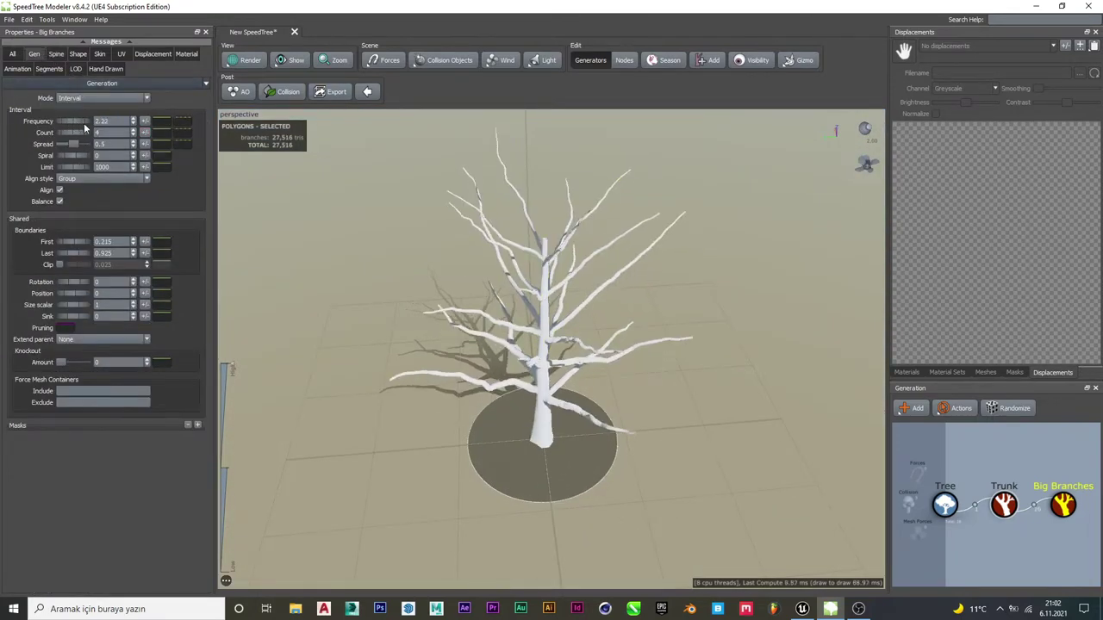
{"action": "left_click_drag", "start_coordinate": [635, 434], "coordinate": [653, 390]}
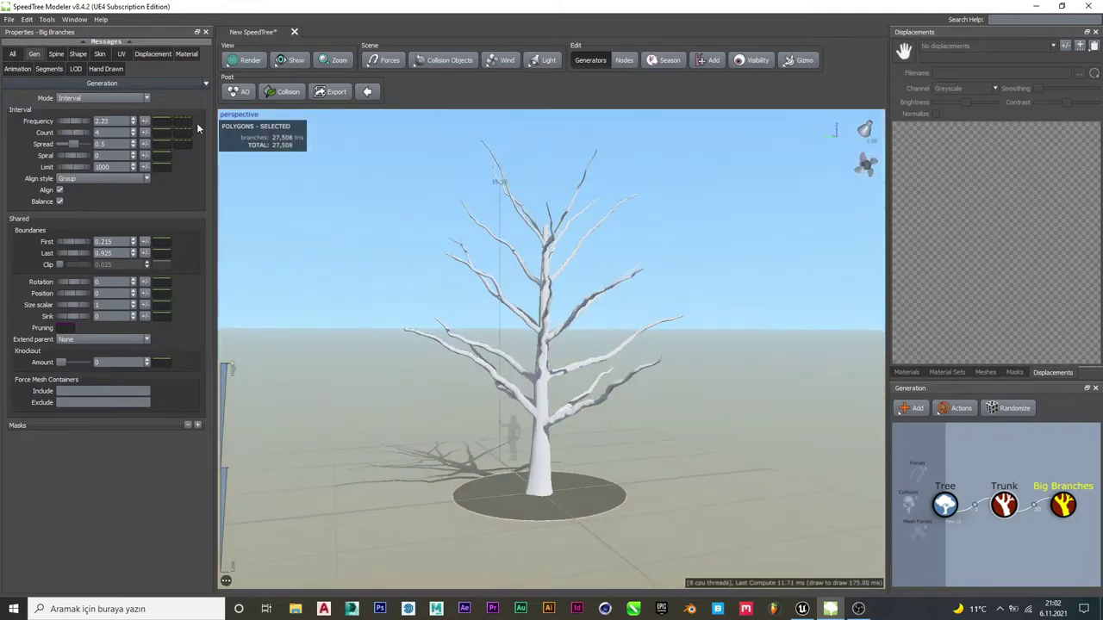
{"action": "left_click_drag", "start_coordinate": [61, 131], "coordinate": [73, 130]}
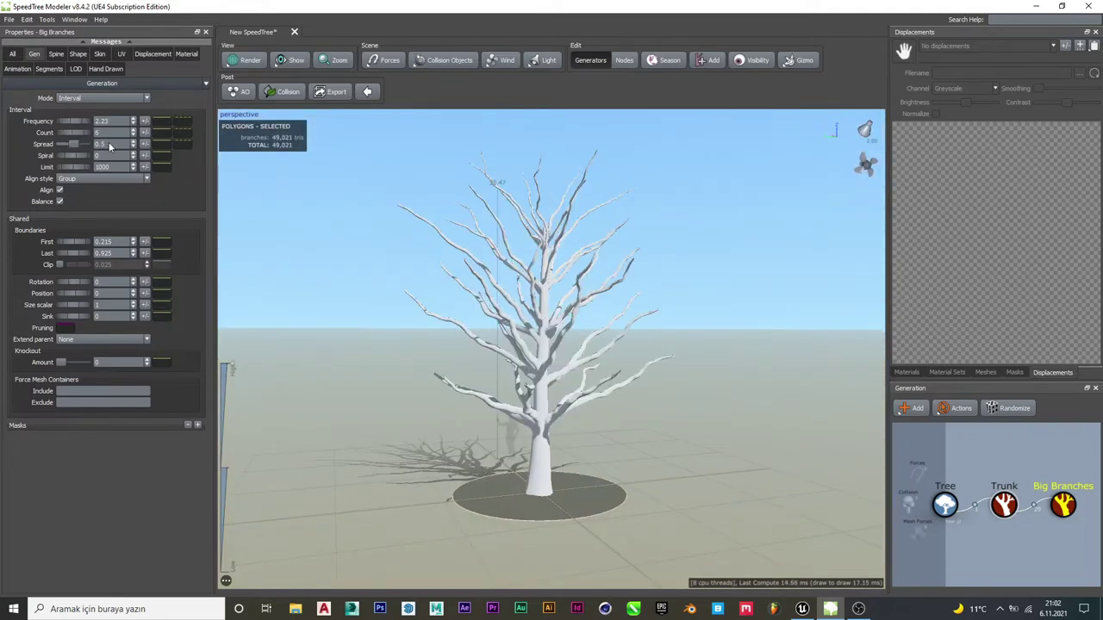
{"action": "key", "text": "ctrl+z"}
{"action": "left_click_drag", "start_coordinate": [551, 327], "coordinate": [470, 316]}
{"action": "left_click_drag", "start_coordinate": [72, 143], "coordinate": [67, 143]}
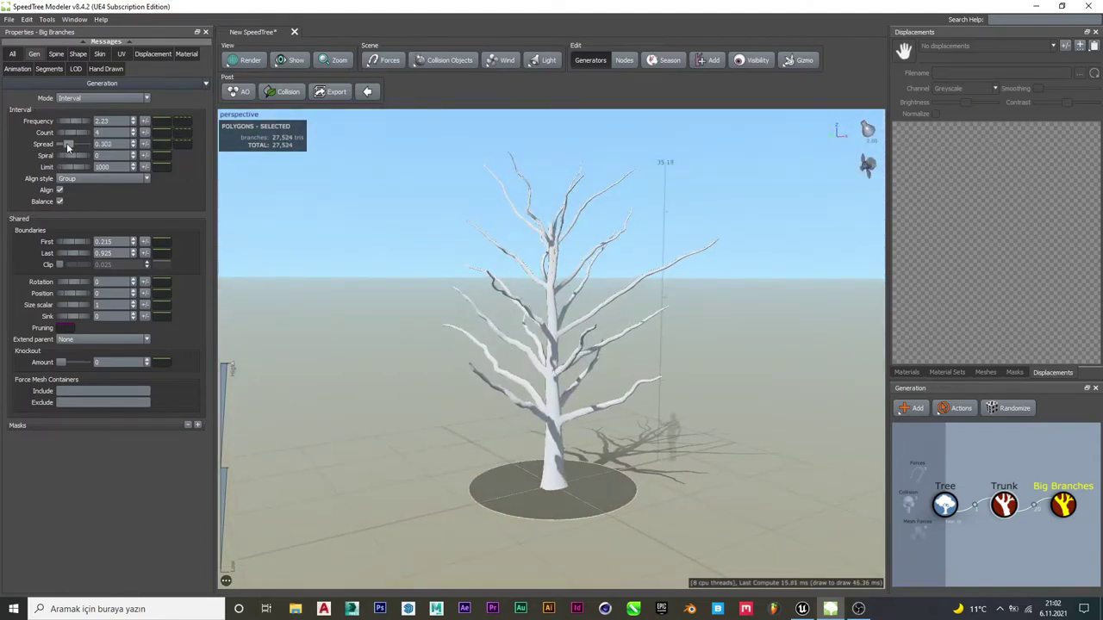
{"action": "mouse_move", "coordinate": [308, 243]}
{"action": "left_mouse_down"}
{"action": "mouse_move", "coordinate": [419, 285]}
{"action": "mouse_move", "coordinate": [361, 190]}
{"action": "left_mouse_up"}
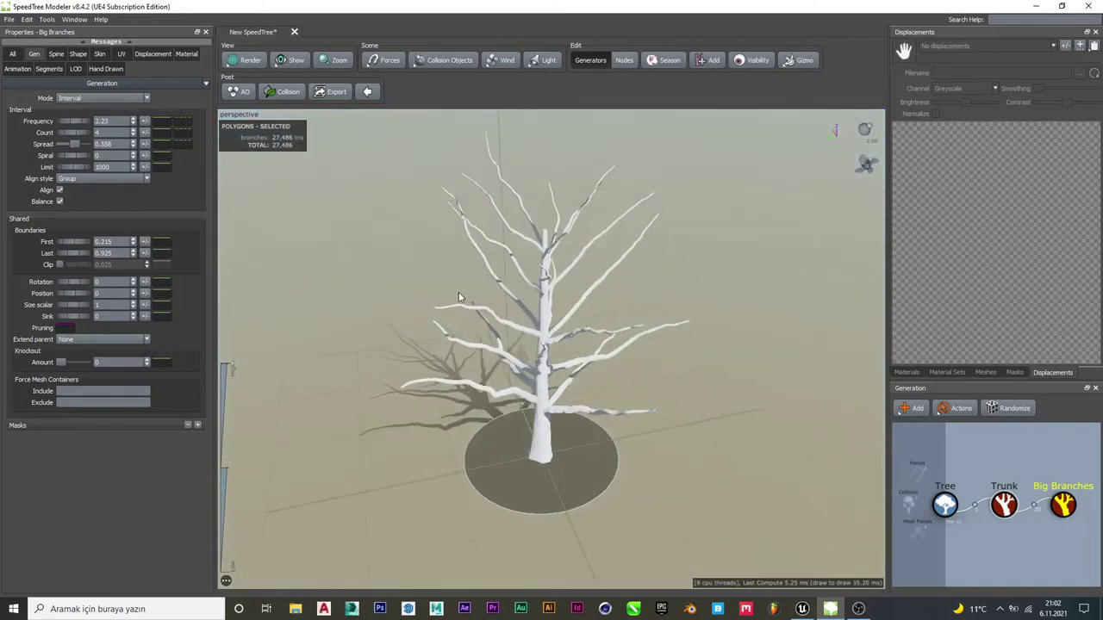
- Set Big Branches spine Absolute 0.14, % of parent 0.44, % of radius 0.21, with downward droop
{"action": "left_click", "coordinate": [56, 53]}
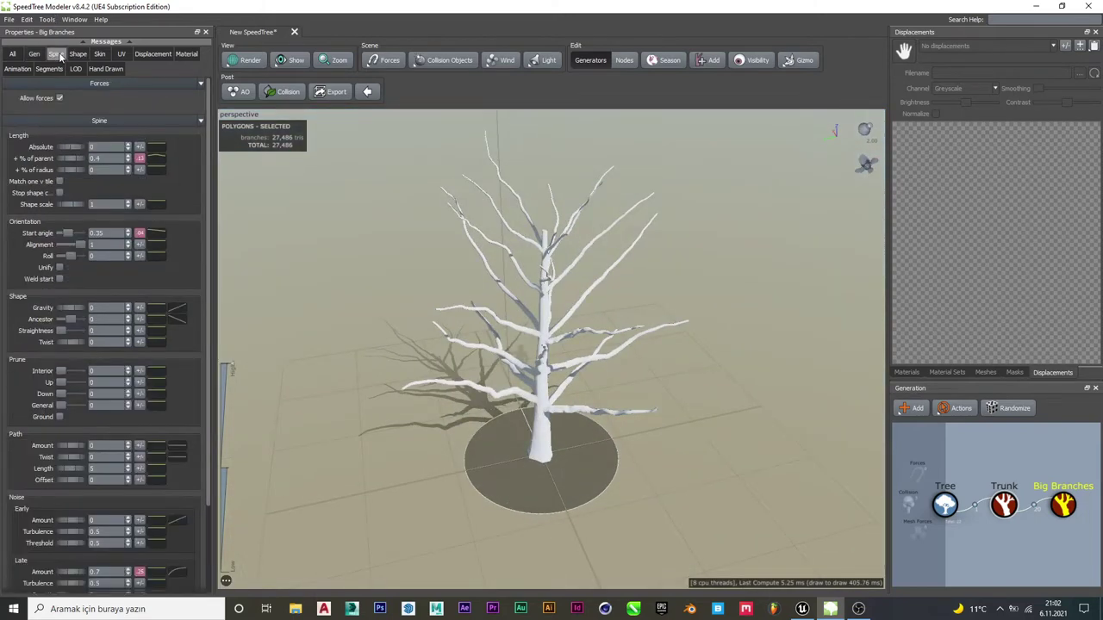
{"action": "left_click_drag", "start_coordinate": [69, 150], "coordinate": [81, 155]}
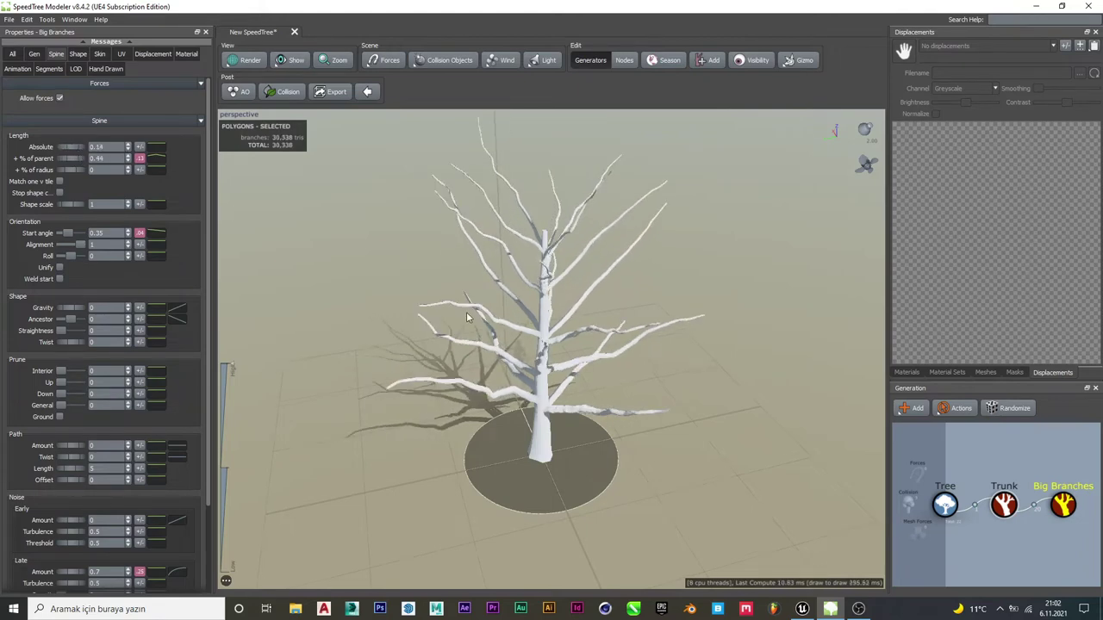
{"action": "left_click_drag", "start_coordinate": [467, 319], "coordinate": [524, 305]}
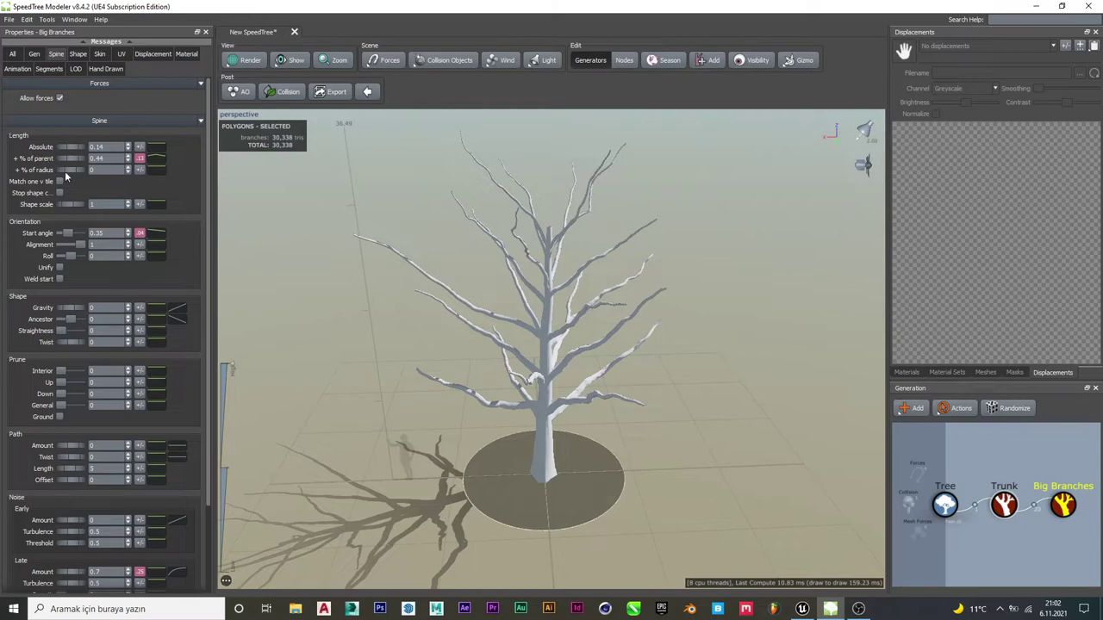
{"action": "mouse_move", "coordinate": [65, 170]}
{"action": "left_mouse_down"}
{"action": "mouse_move", "coordinate": [76, 171]}
{"action": "mouse_move", "coordinate": [71, 234]}
{"action": "left_mouse_up"}
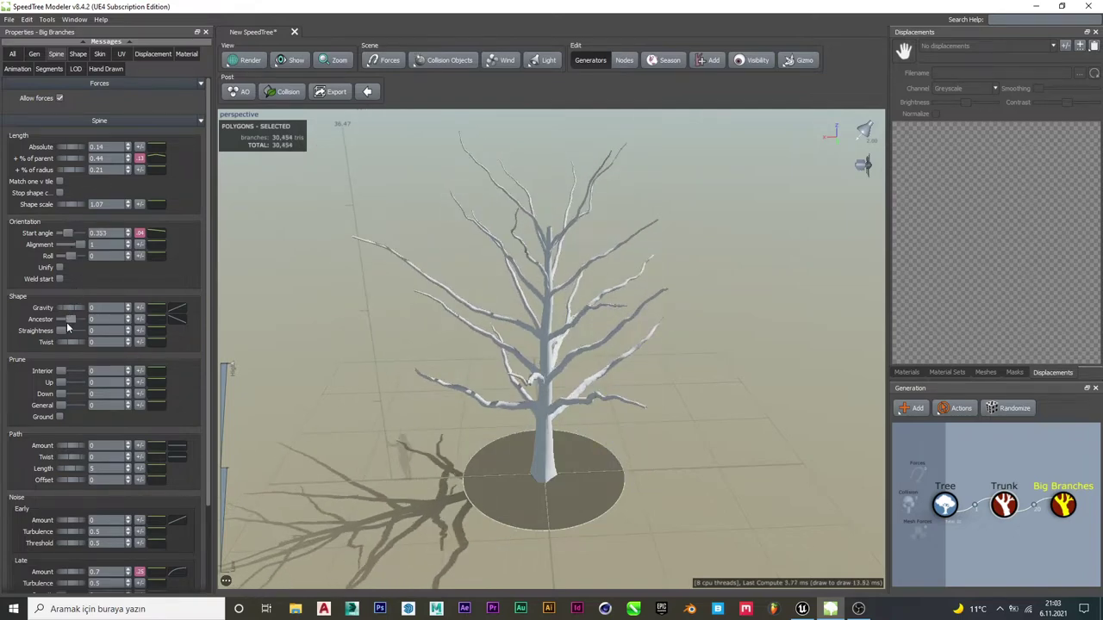
{"action": "left_click_drag", "start_coordinate": [71, 321], "coordinate": [70, 326]}
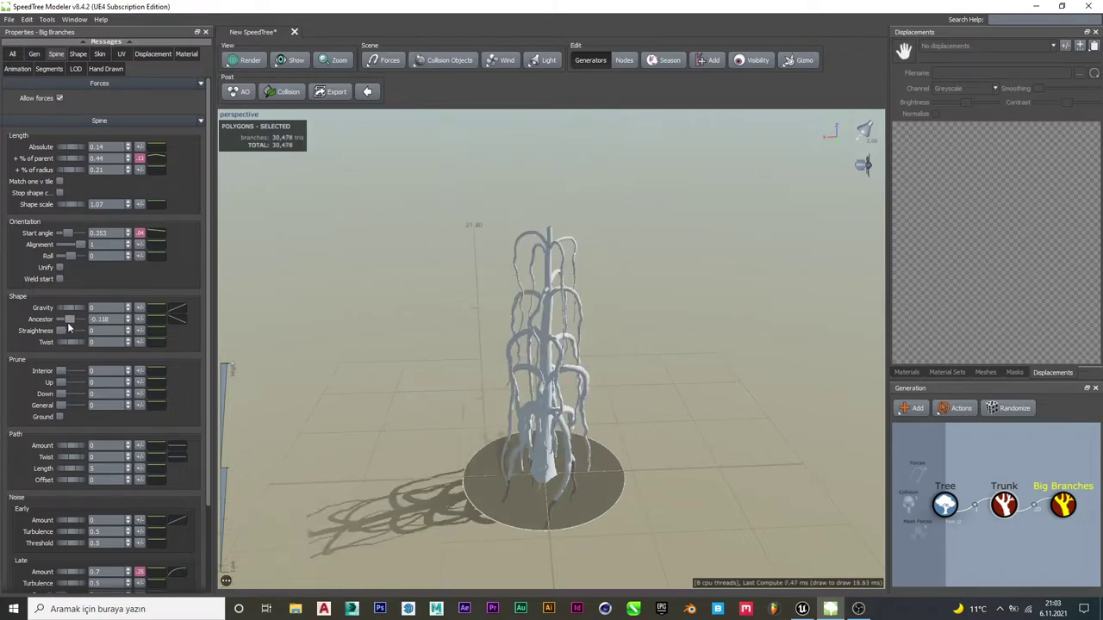
{"action": "scroll", "coordinate": [83, 414], "scroll_direction": "down", "scroll_amount": 1}
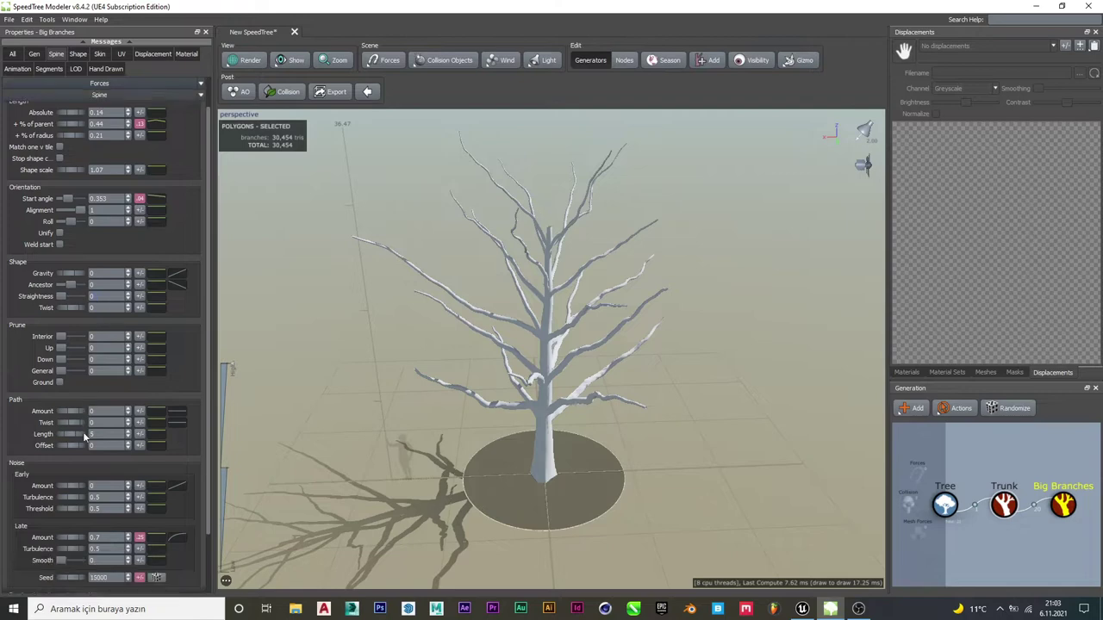
{"action": "scroll", "coordinate": [83, 431], "scroll_direction": "down", "scroll_amount": 1}
- Review the Big Branches Shape, Skin, UV, Displacement and Material settings
{"action": "left_click", "coordinate": [79, 55]}
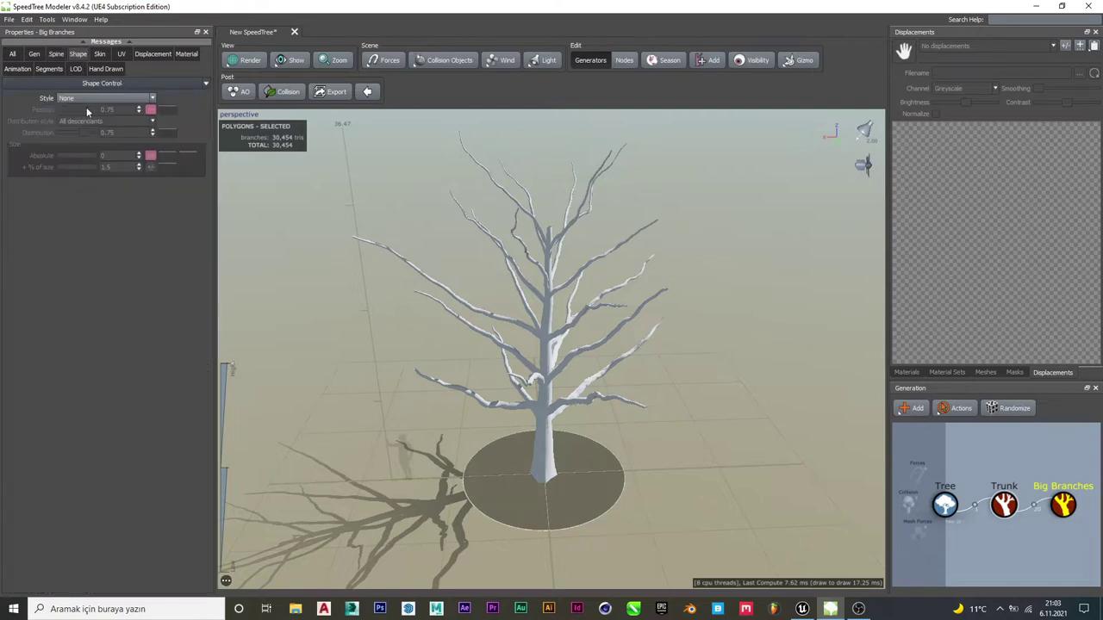
{"action": "left_click", "coordinate": [103, 54]}
{"action": "left_click", "coordinate": [128, 59]}
{"action": "left_click", "coordinate": [146, 57]}
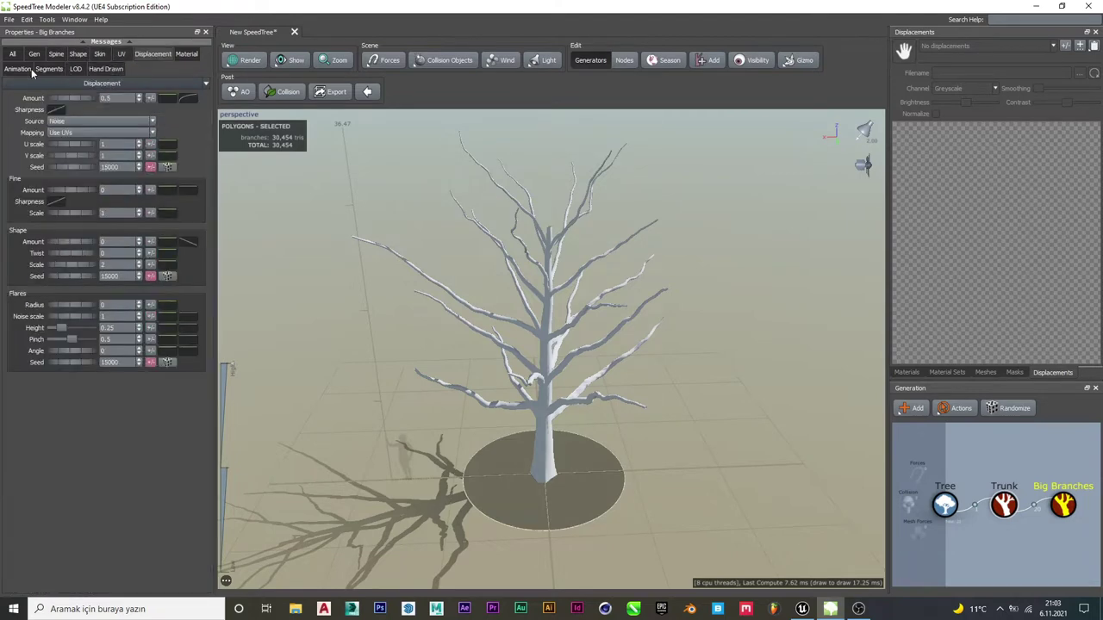
{"action": "mouse_move", "coordinate": [371, 250]}
{"action": "left_mouse_down"}
{"action": "mouse_move", "coordinate": [362, 287]}
{"action": "mouse_move", "coordinate": [551, 334]}
{"action": "left_mouse_up"}
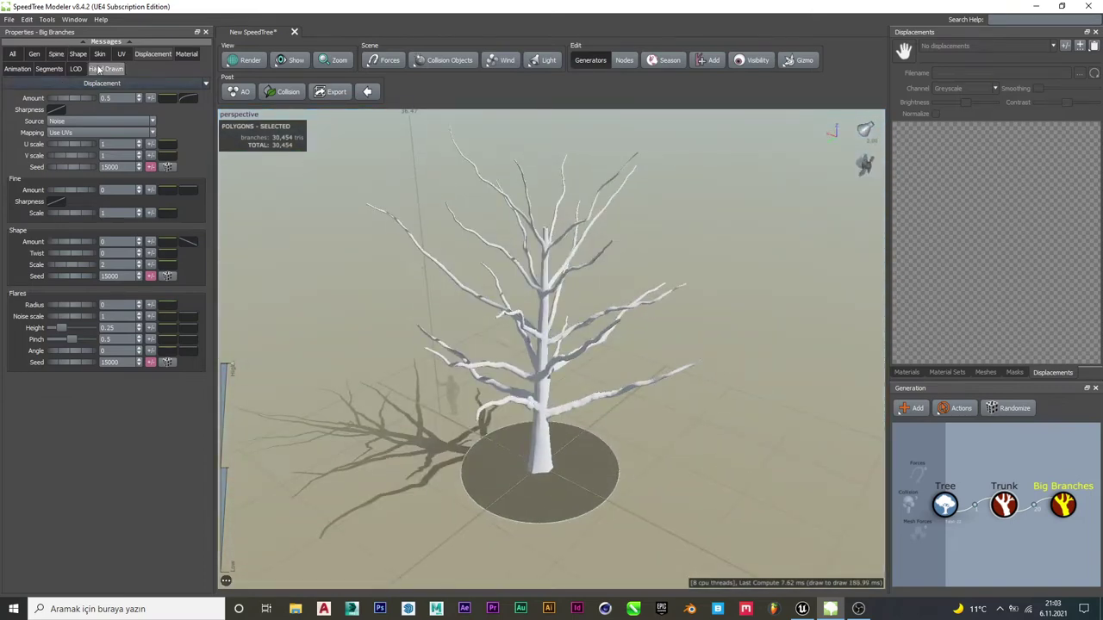
{"action": "left_click", "coordinate": [186, 53]}
- Set Big Branches Start angle to 0.382 and Length Absolute to 0.3
{"action": "left_click", "coordinate": [57, 55]}
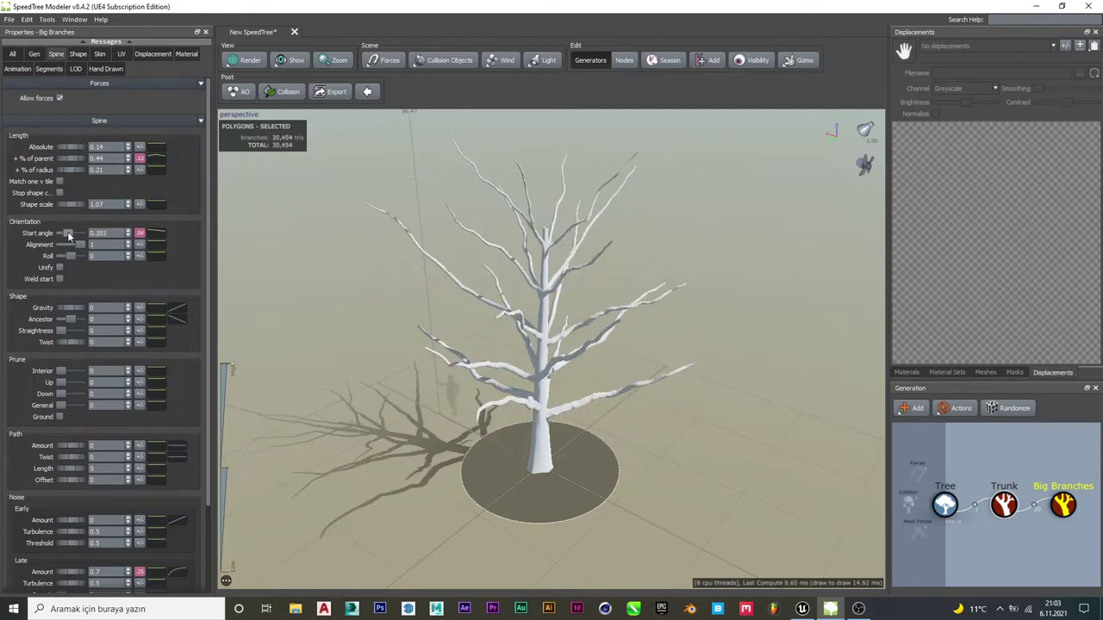
{"action": "left_click_drag", "start_coordinate": [69, 233], "coordinate": [70, 234]}
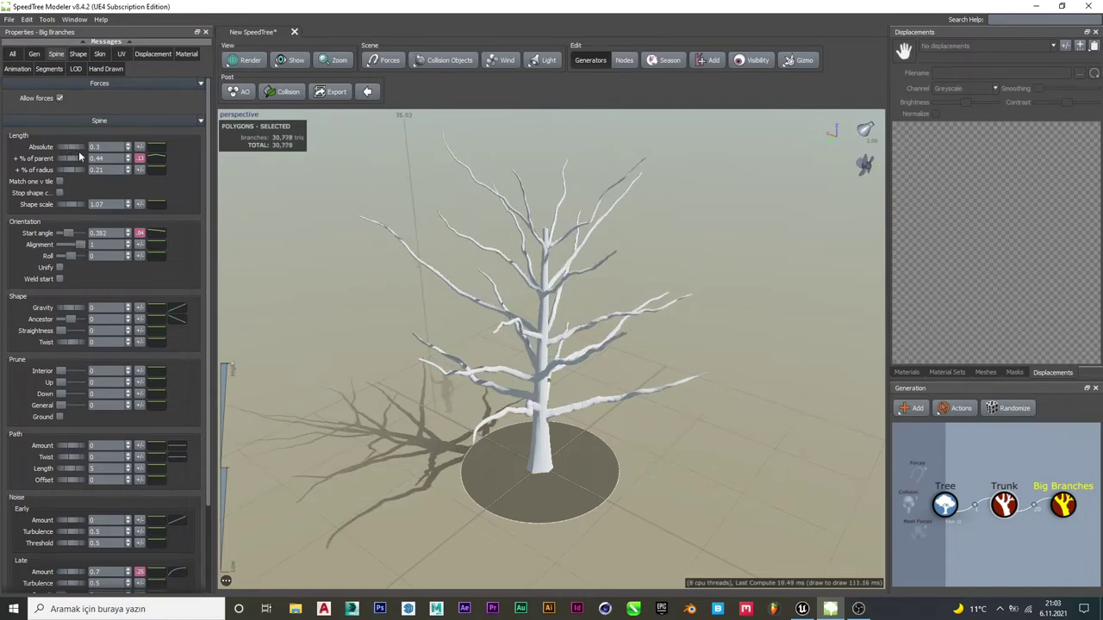
{"action": "left_click_drag", "start_coordinate": [64, 152], "coordinate": [80, 155]}
- Raise the Big Branches Frequency to 2.25 and orbit to a lower view
{"action": "left_click", "coordinate": [33, 53]}
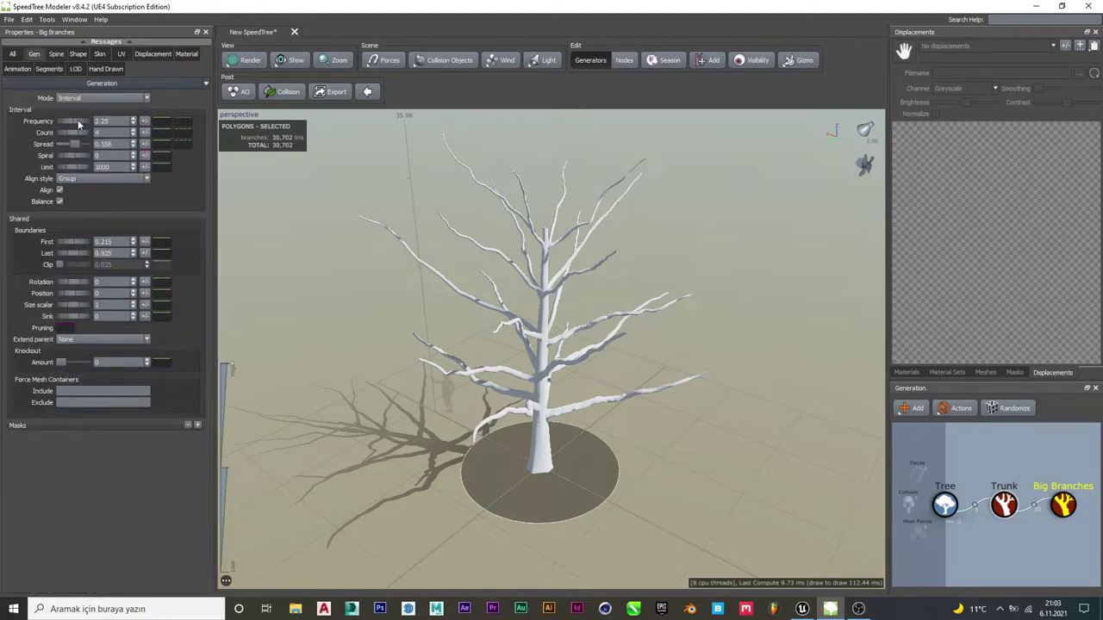
{"action": "left_click_drag", "start_coordinate": [71, 123], "coordinate": [79, 137]}
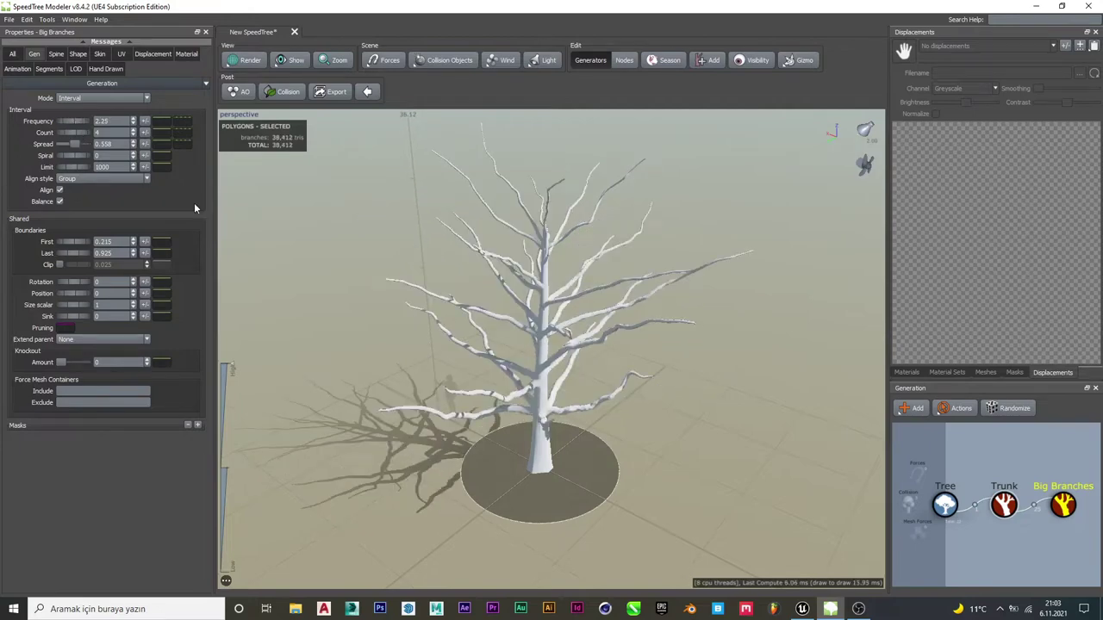
{"action": "left_click_drag", "start_coordinate": [521, 427], "coordinate": [715, 311]}
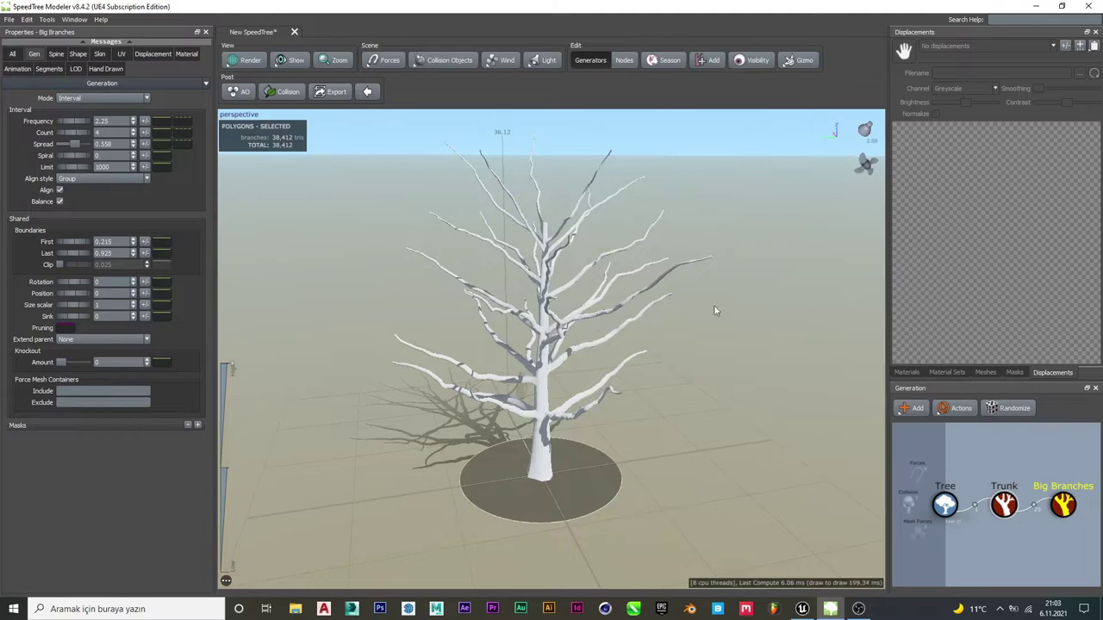
- Add a Little Branches generator onto the Big Branches node
{"action": "right_click", "coordinate": [1065, 510]}
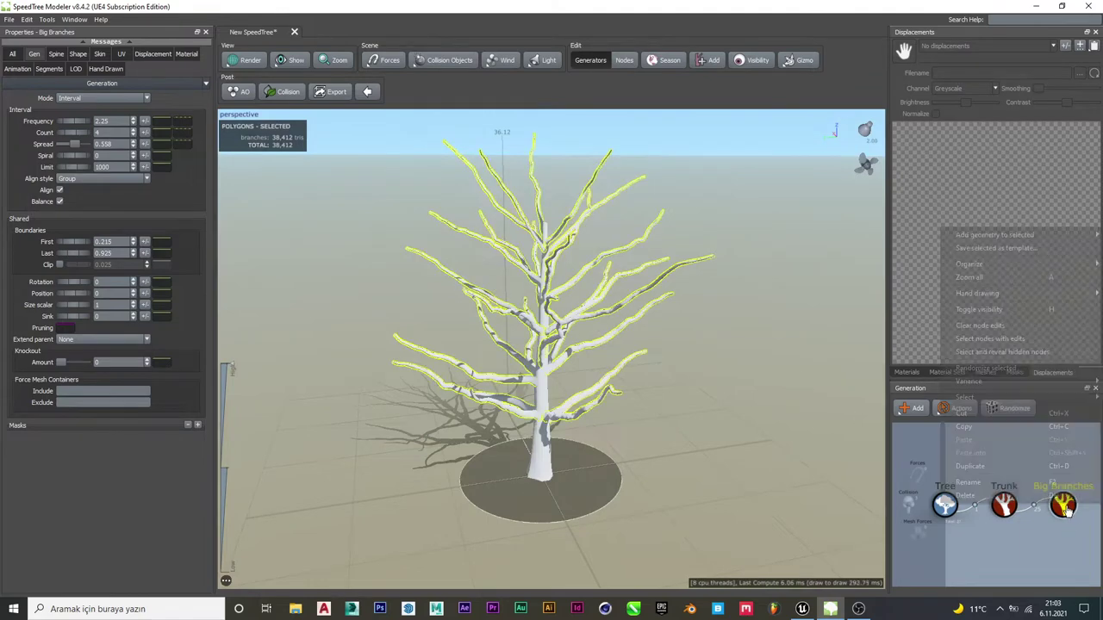
{"action": "mouse_move", "coordinate": [1042, 239]}
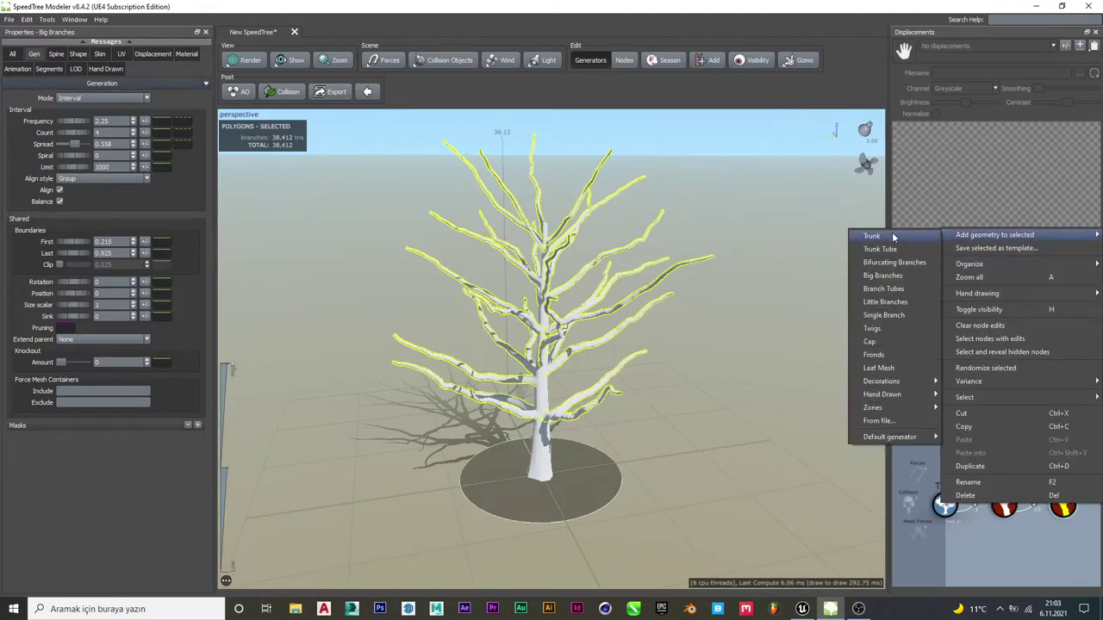
{"action": "left_click", "coordinate": [887, 302]}
{"action": "mouse_move", "coordinate": [594, 250]}
{"action": "left_mouse_down"}
{"action": "mouse_move", "coordinate": [606, 285]}
{"action": "mouse_move", "coordinate": [608, 267]}
{"action": "left_mouse_up"}
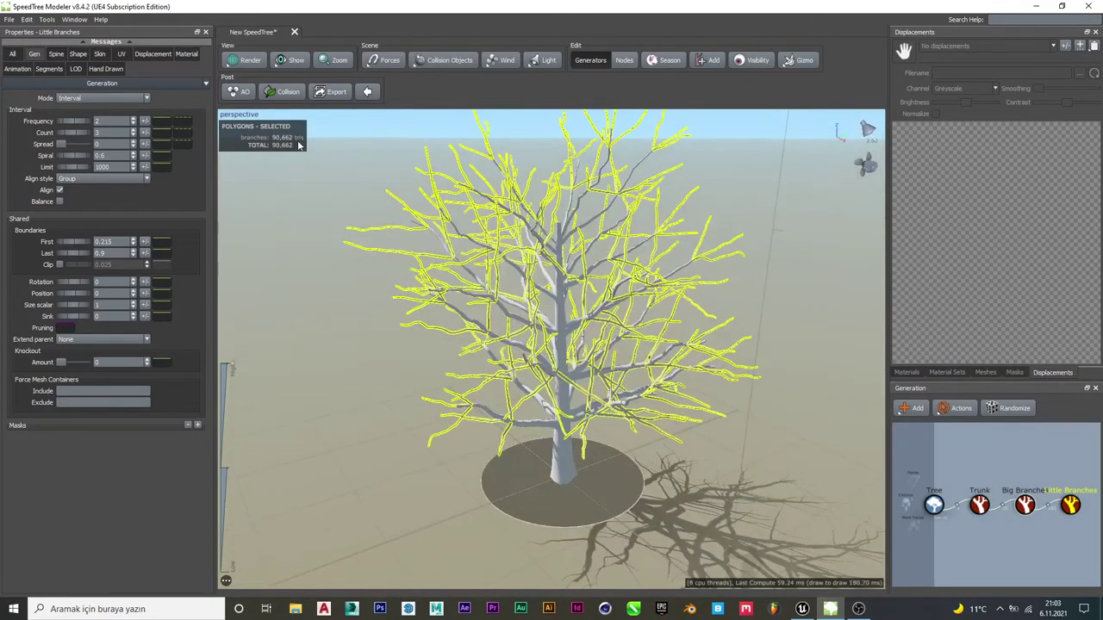
- Set Little Branches Frequency 2.82, Count 5, Spread 0.372 and Rotation 0.16
{"action": "left_click_drag", "start_coordinate": [71, 122], "coordinate": [120, 136]}
{"action": "left_click_drag", "start_coordinate": [457, 310], "coordinate": [449, 261]}
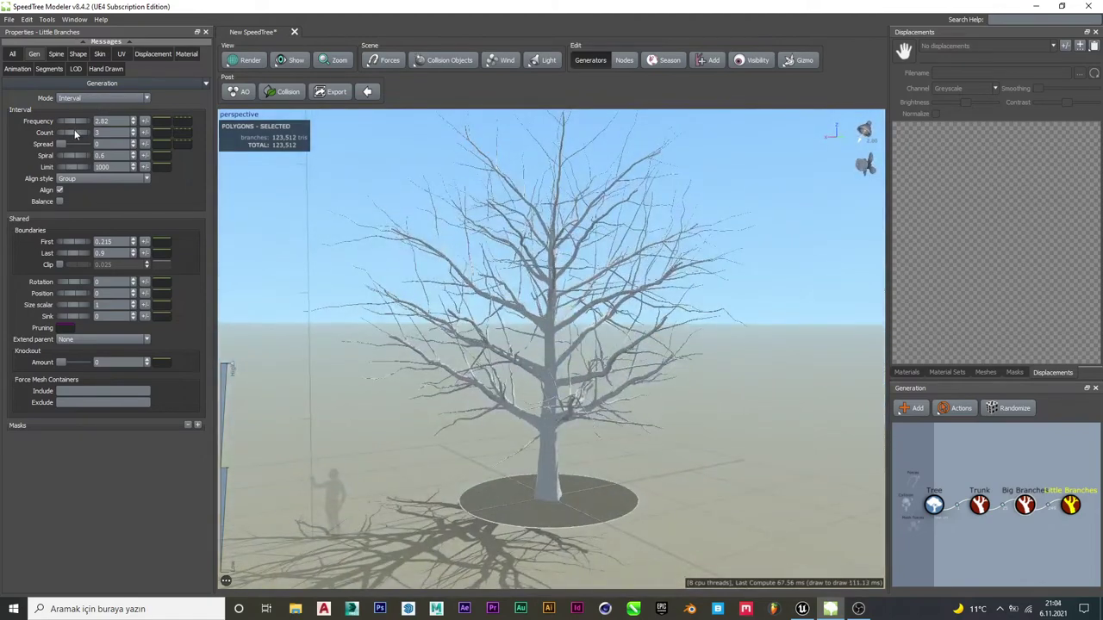
{"action": "left_click_drag", "start_coordinate": [86, 134], "coordinate": [116, 140]}
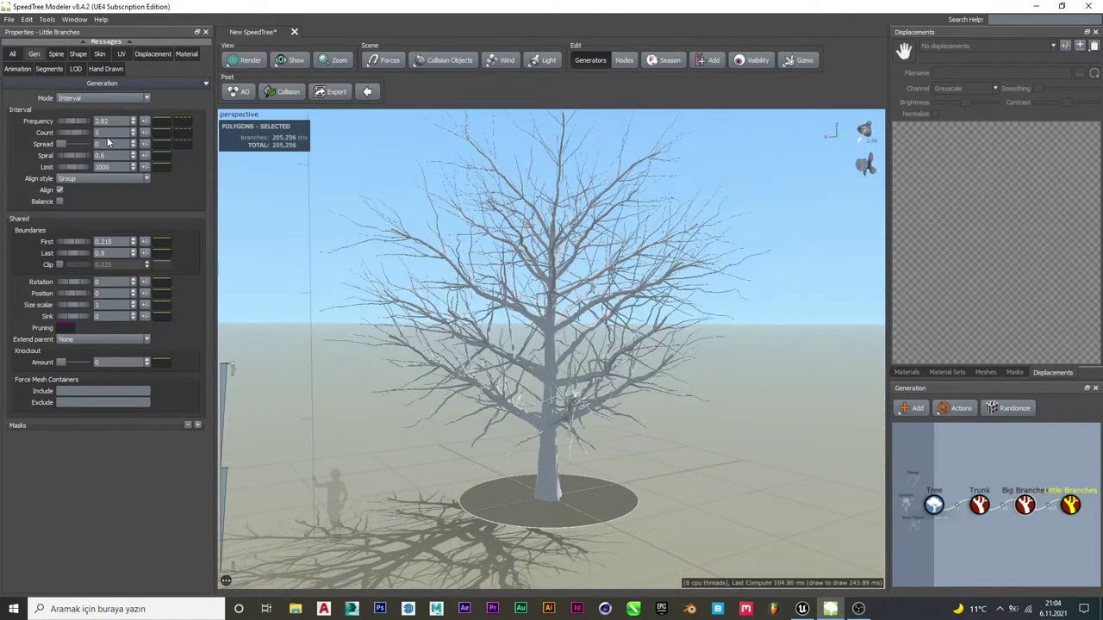
{"action": "mouse_move", "coordinate": [388, 301]}
{"action": "left_mouse_down"}
{"action": "mouse_move", "coordinate": [368, 289]}
{"action": "mouse_move", "coordinate": [234, 292]}
{"action": "left_mouse_up"}
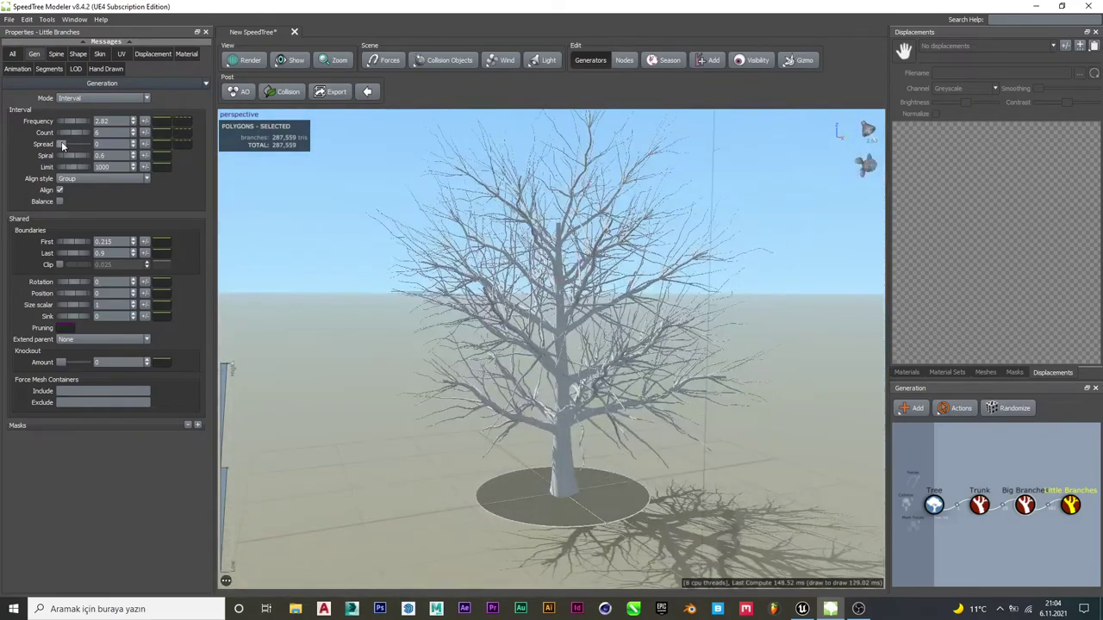
{"action": "left_click_drag", "start_coordinate": [63, 146], "coordinate": [72, 145]}
{"action": "left_click_drag", "start_coordinate": [620, 327], "coordinate": [539, 333]}
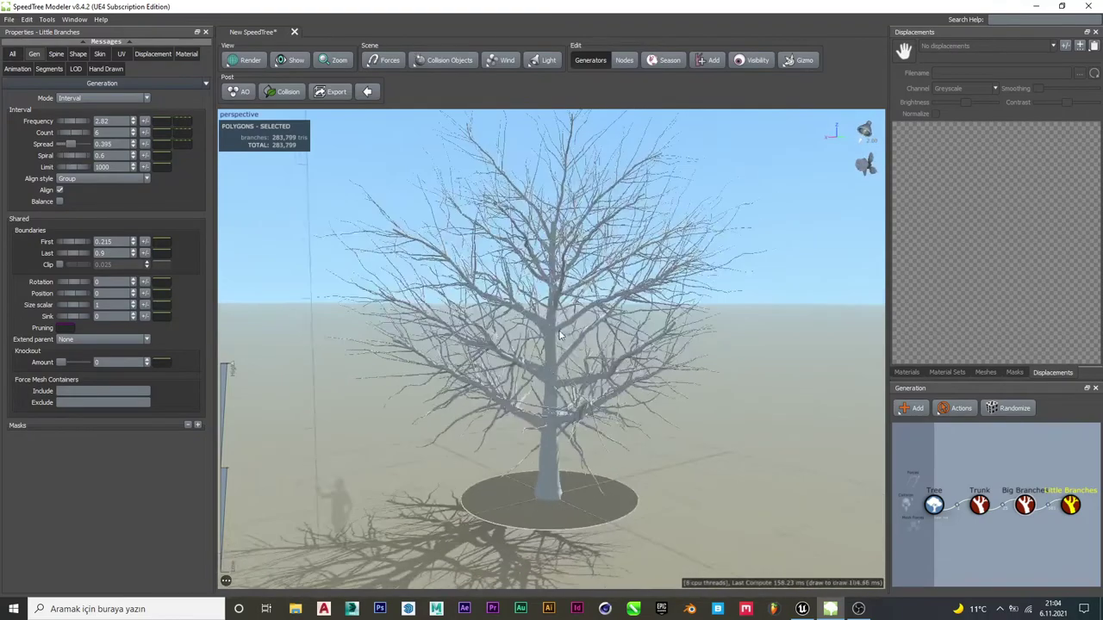
{"action": "left_click", "coordinate": [62, 281]}
{"action": "mouse_move", "coordinate": [607, 338]}
{"action": "left_mouse_down"}
{"action": "mouse_move", "coordinate": [429, 330]}
{"action": "mouse_move", "coordinate": [520, 392]}
{"action": "mouse_move", "coordinate": [668, 347]}
{"action": "left_mouse_up"}
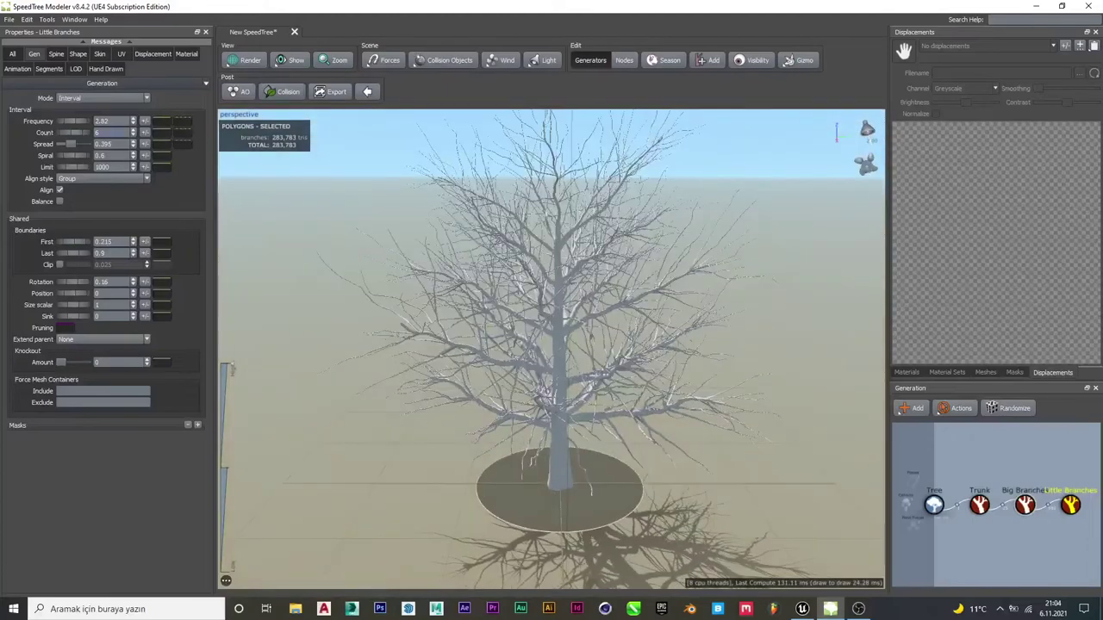
{"action": "left_click_drag", "start_coordinate": [70, 144], "coordinate": [74, 156]}
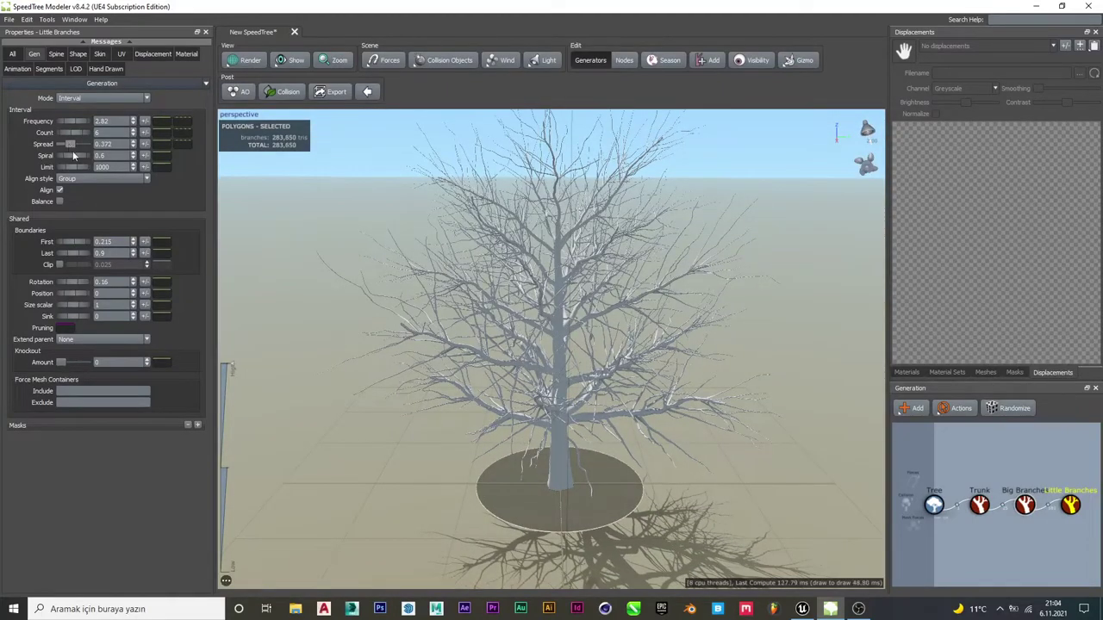
{"action": "left_click", "coordinate": [58, 54]}
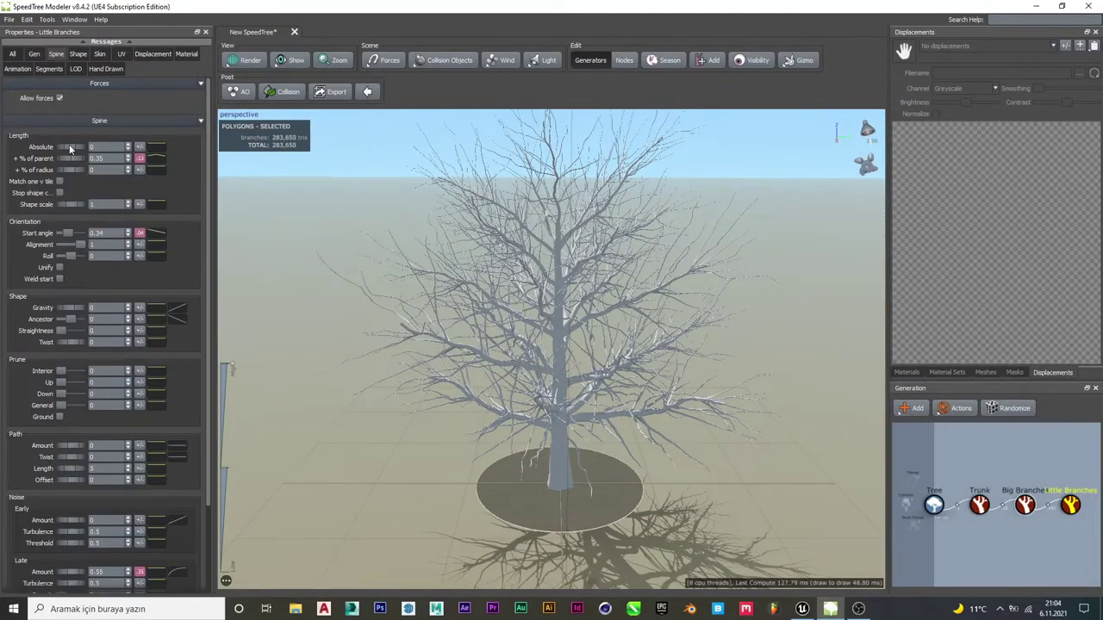
- Raise the Little Branches' absolute spine length to about 0.12, then review their Shape and Skin settings
{"action": "left_click_drag", "start_coordinate": [73, 151], "coordinate": [65, 157]}
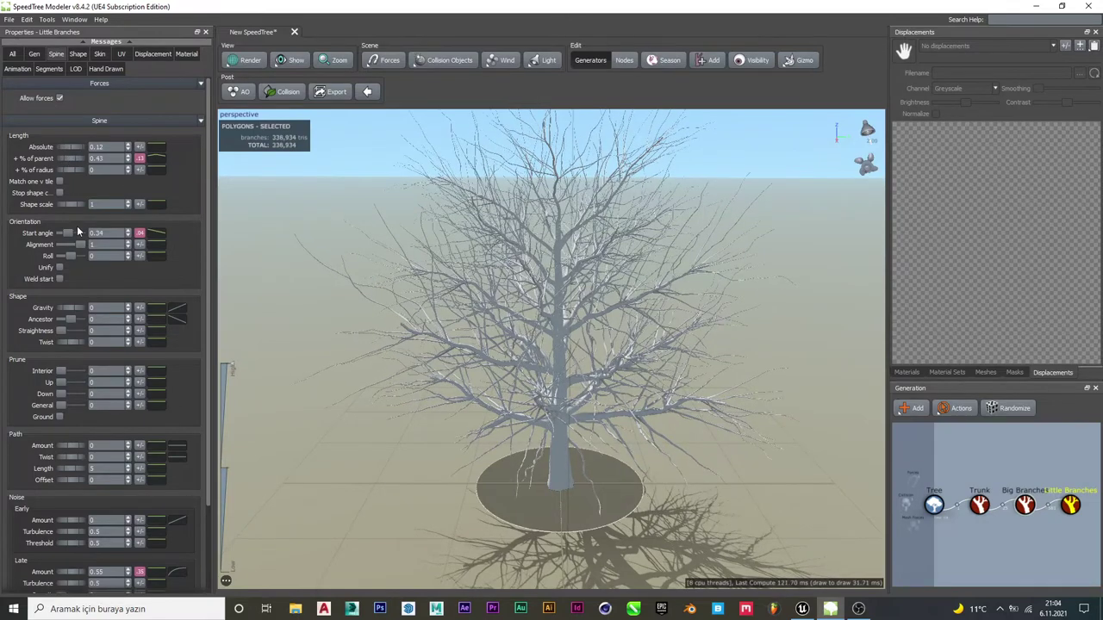
{"action": "left_click", "coordinate": [77, 54]}
{"action": "left_click", "coordinate": [101, 54]}
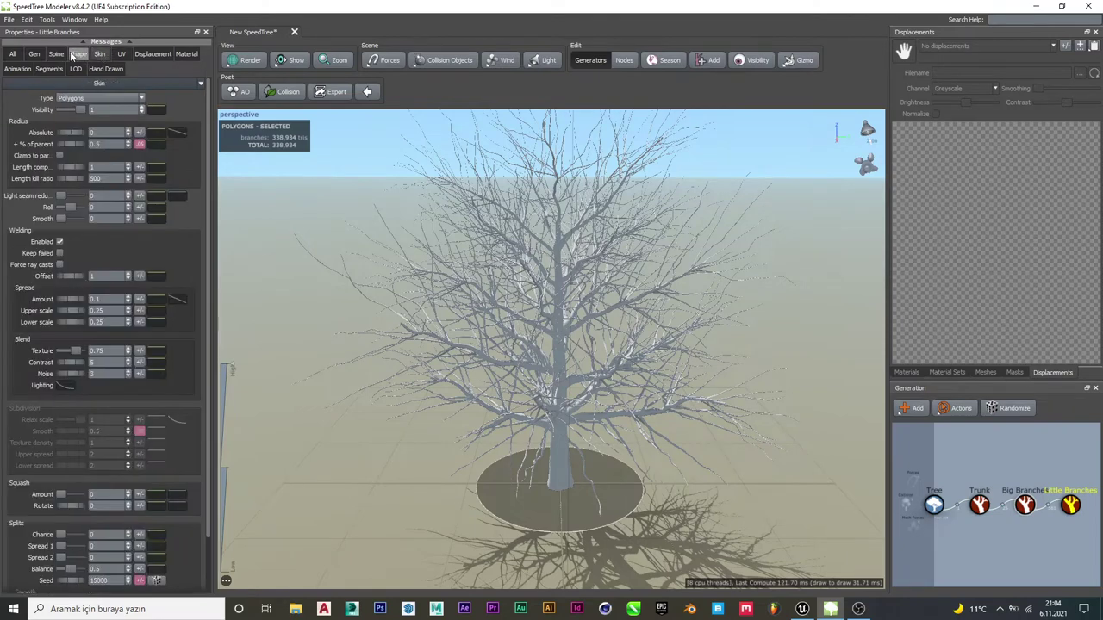
{"action": "left_click", "coordinate": [76, 54]}
{"action": "left_click", "coordinate": [57, 54]}
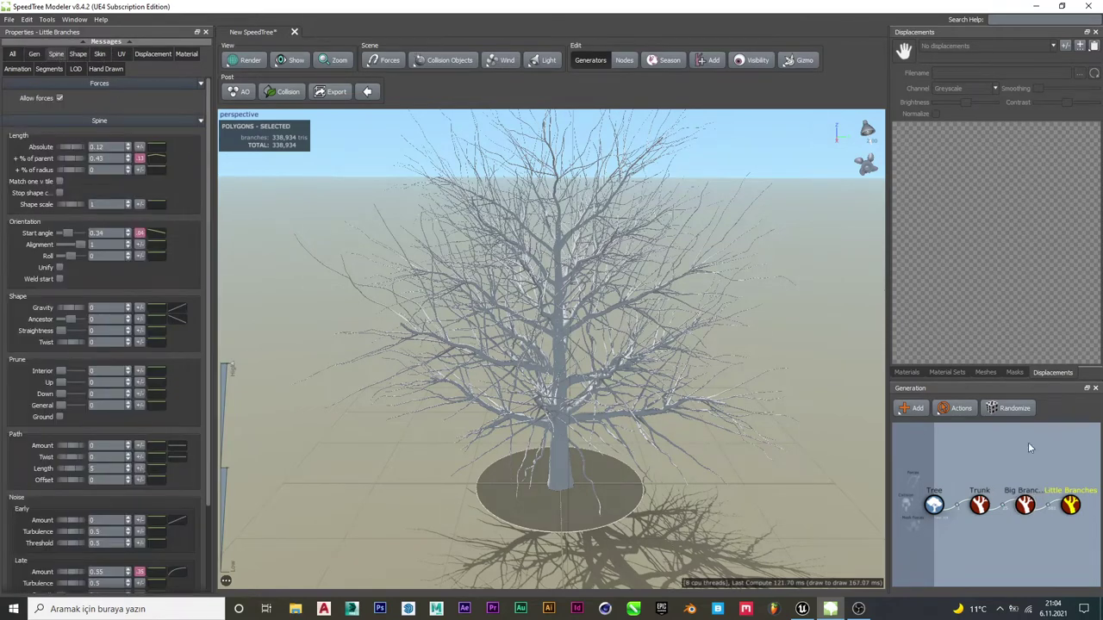
- Add a Leaf Mesh generator under the Little Branches node via Add geometry to selected
{"action": "right_click", "coordinate": [1070, 508]}
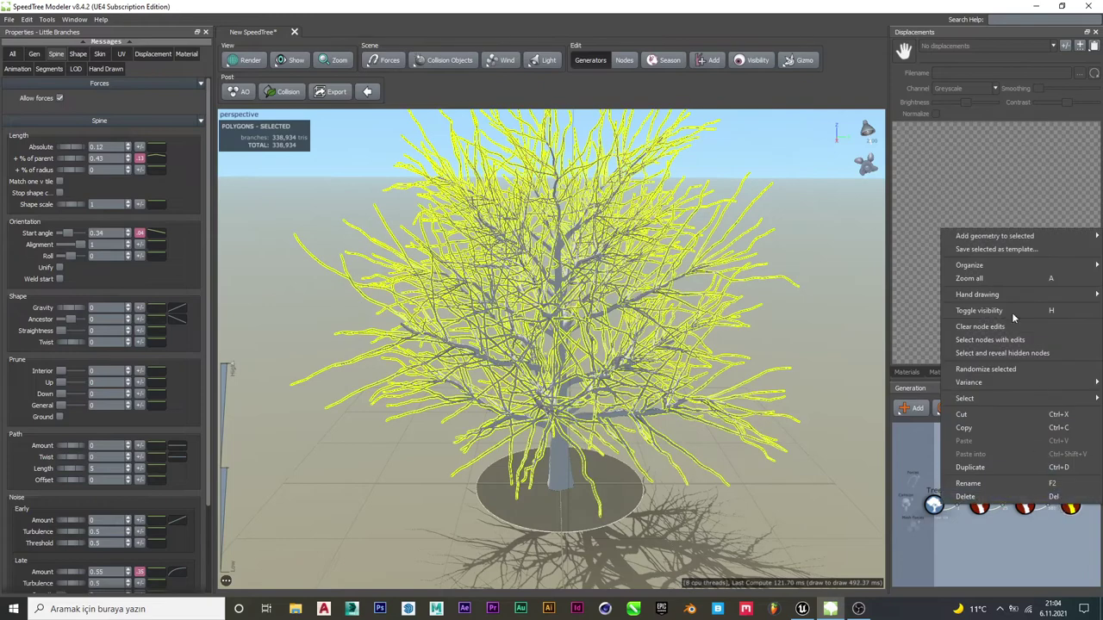
{"action": "mouse_move", "coordinate": [997, 245]}
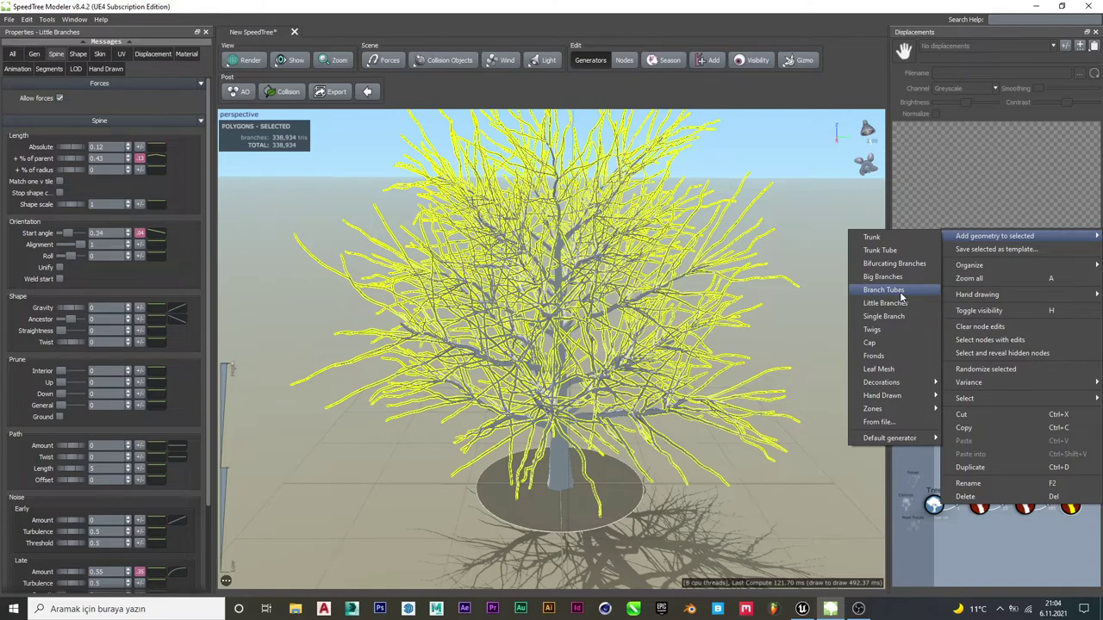
{"action": "left_click", "coordinate": [896, 372]}
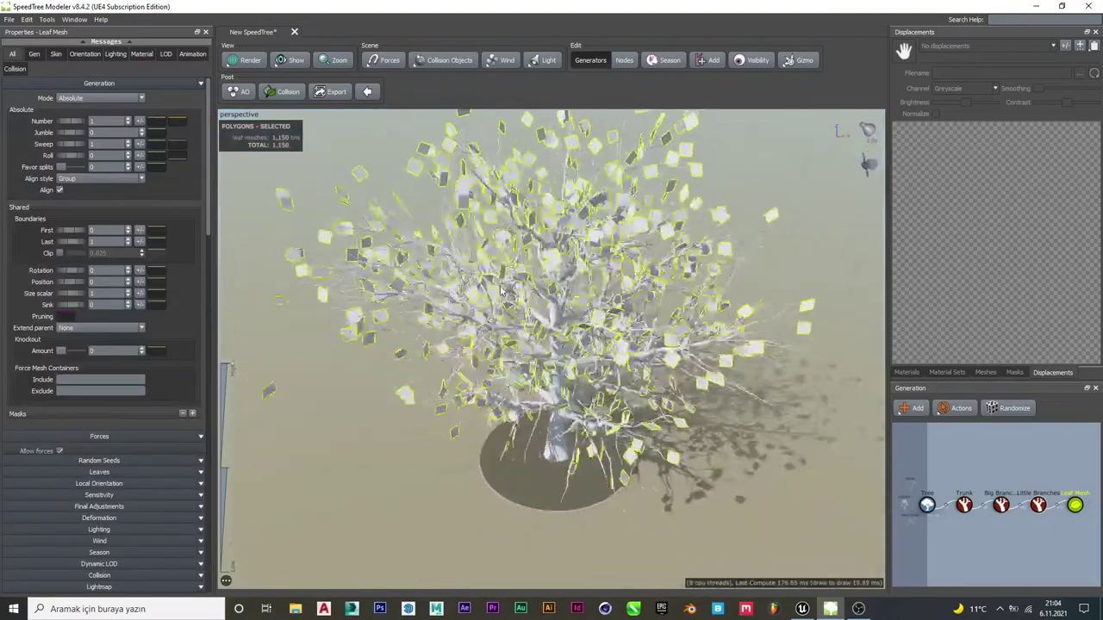
- In the Leaf Mesh settings, raise the absolute leaves per branch from 1 to 14
{"action": "left_click", "coordinate": [33, 54]}
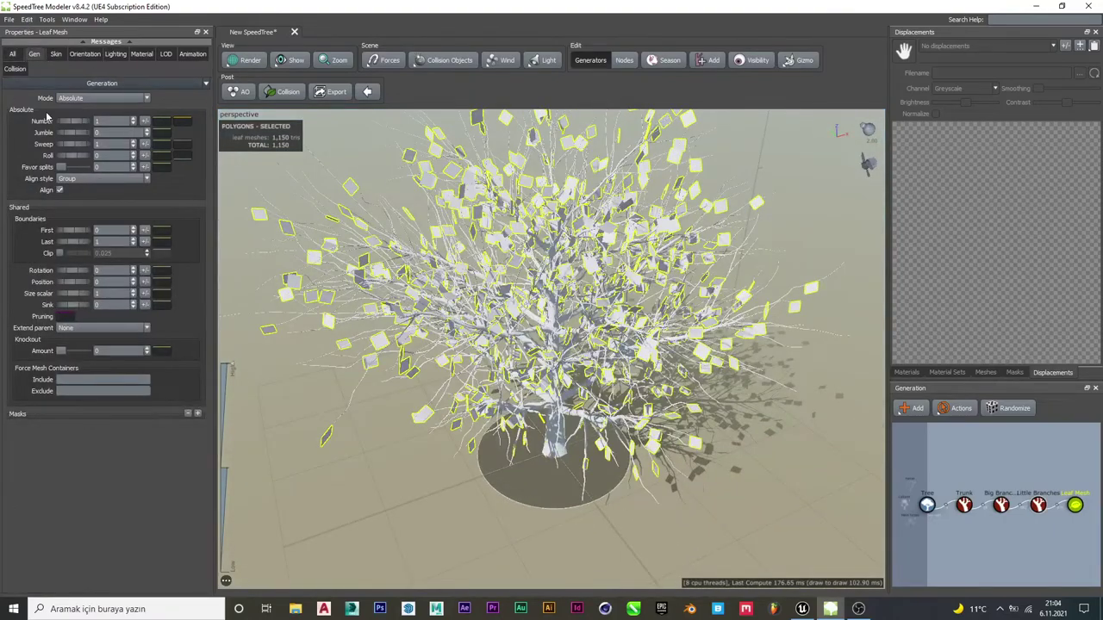
{"action": "left_click_drag", "start_coordinate": [63, 122], "coordinate": [94, 122]}
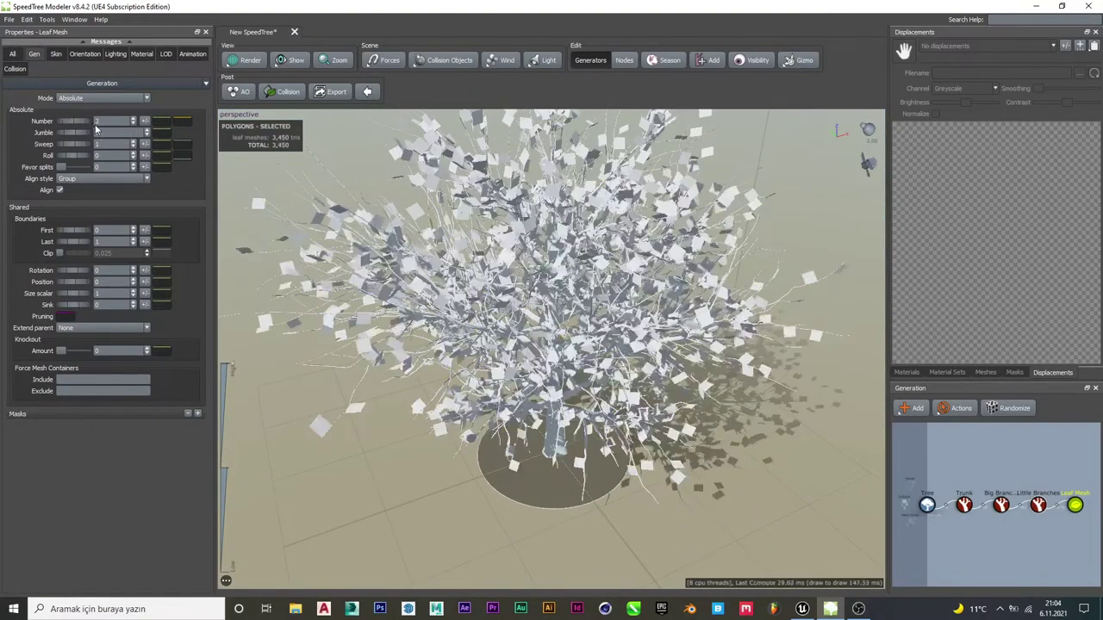
{"action": "left_click_drag", "start_coordinate": [153, 145], "coordinate": [177, 153]}
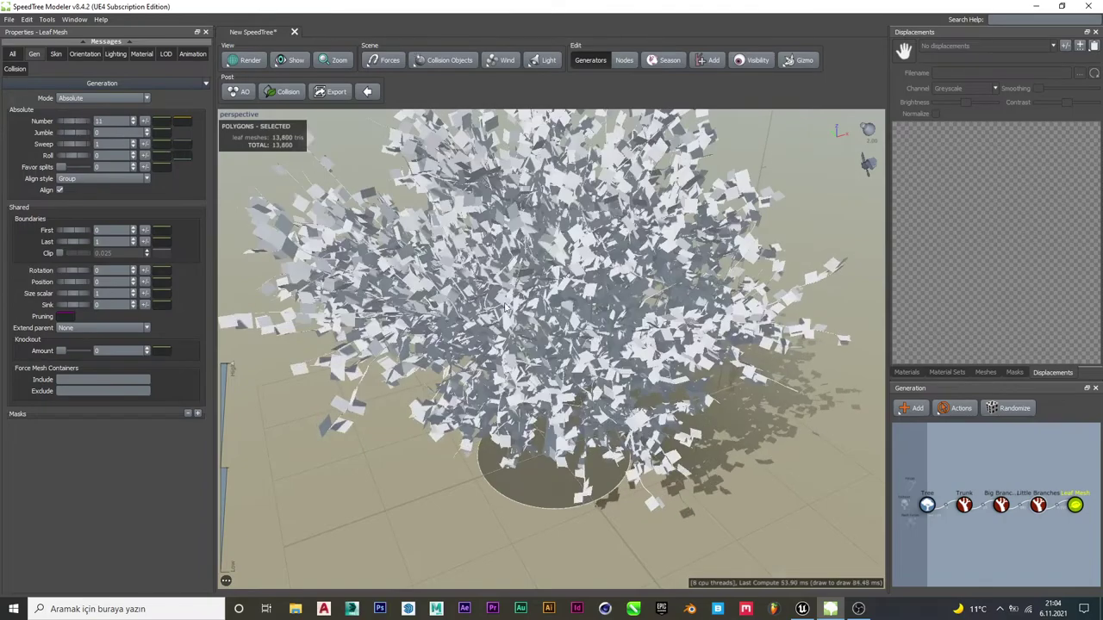
{"action": "left_click_drag", "start_coordinate": [431, 224], "coordinate": [444, 280]}
{"action": "mouse_move", "coordinate": [600, 291]}
{"action": "left_mouse_down"}
{"action": "mouse_move", "coordinate": [474, 293]}
{"action": "mouse_move", "coordinate": [431, 259]}
{"action": "left_mouse_up"}
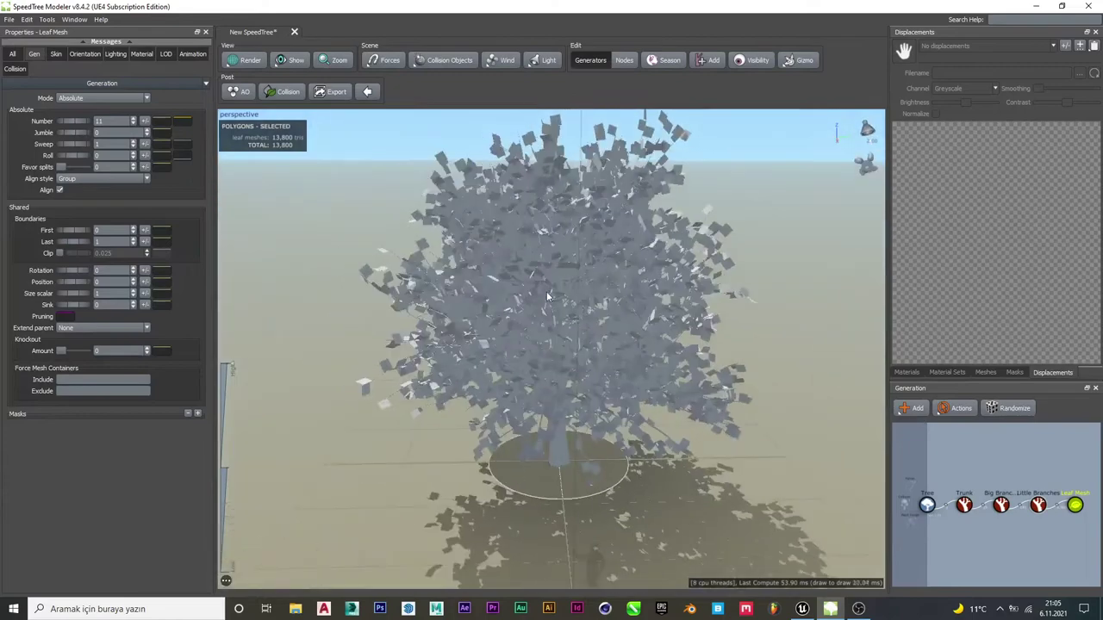
{"action": "left_click_drag", "start_coordinate": [74, 123], "coordinate": [87, 119]}
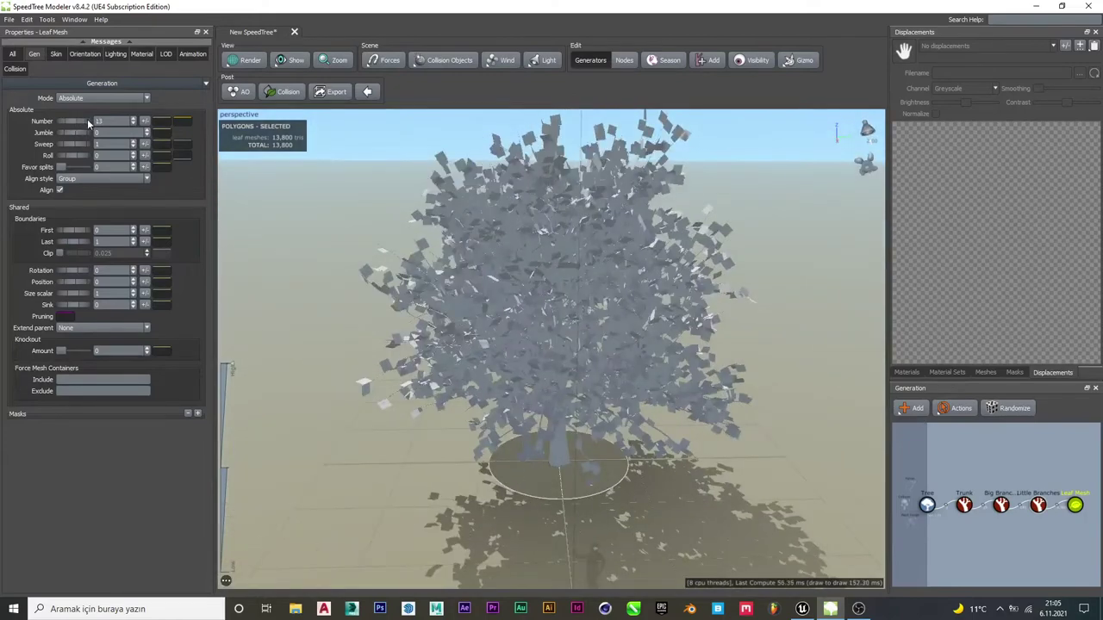
{"action": "left_click_drag", "start_coordinate": [507, 285], "coordinate": [468, 280]}
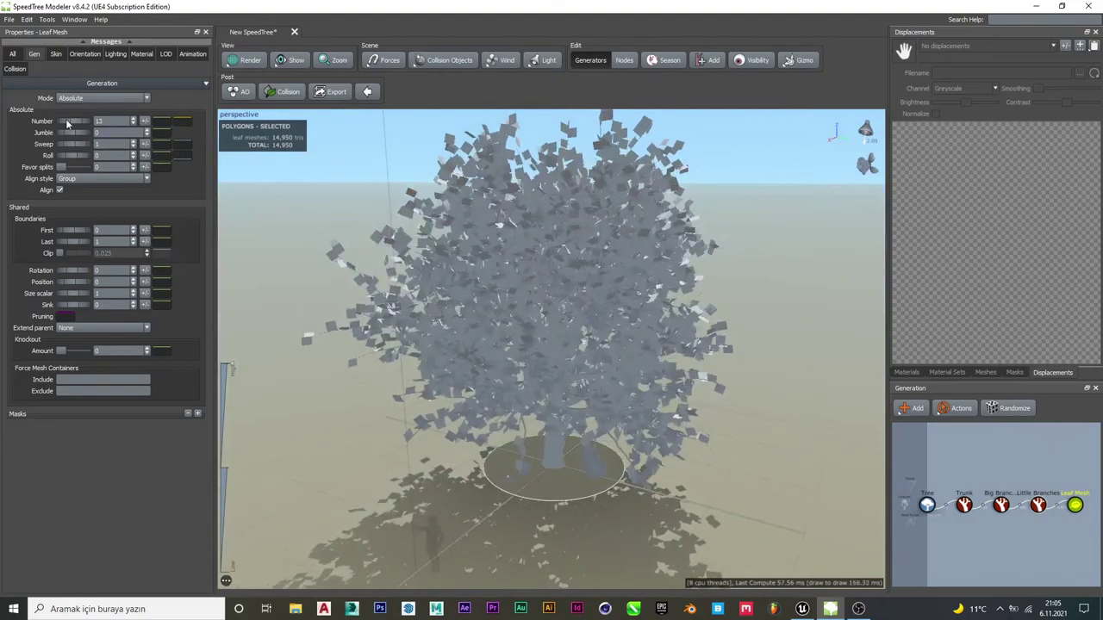
{"action": "left_click_drag", "start_coordinate": [68, 123], "coordinate": [72, 121]}
{"action": "mouse_move", "coordinate": [633, 330]}
{"action": "left_mouse_down"}
{"action": "mouse_move", "coordinate": [536, 310]}
{"action": "mouse_move", "coordinate": [686, 343]}
{"action": "mouse_move", "coordinate": [710, 331]}
{"action": "left_mouse_up"}
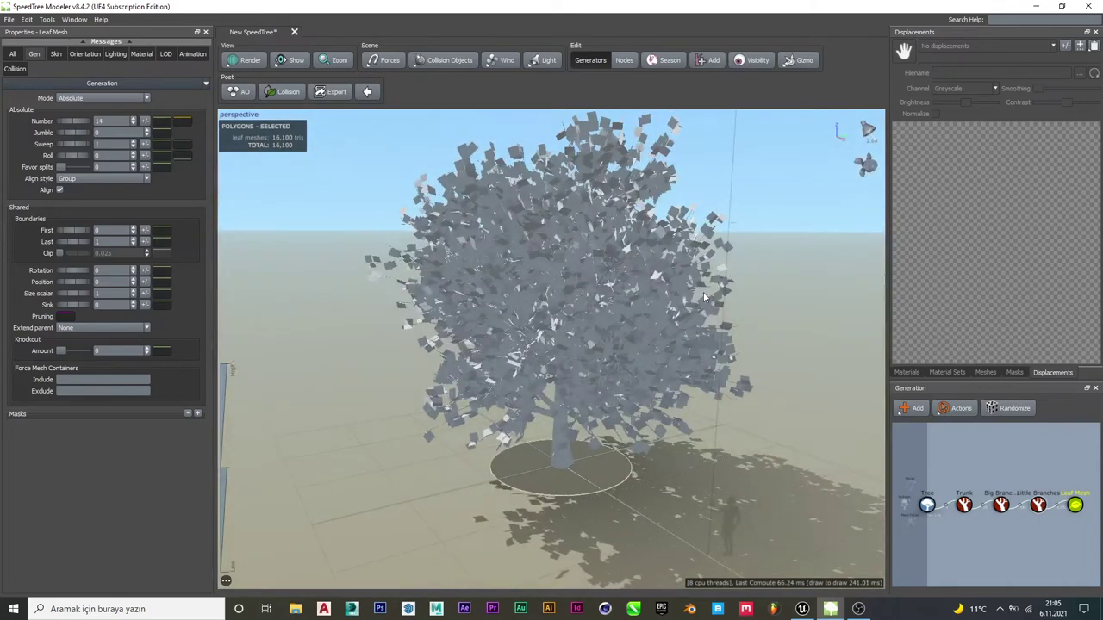
- Start the Export to Unreal Engine 4 command and browse to the desktop
{"action": "left_click", "coordinate": [10, 19]}
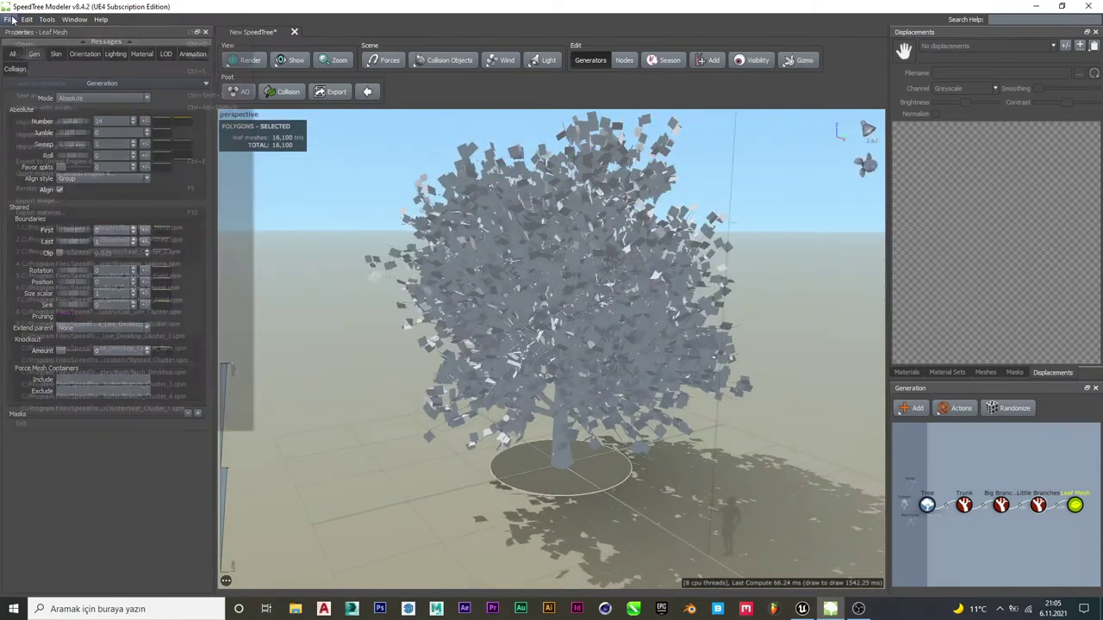
{"action": "left_click", "coordinate": [12, 19]}
{"action": "left_click", "coordinate": [8, 20]}
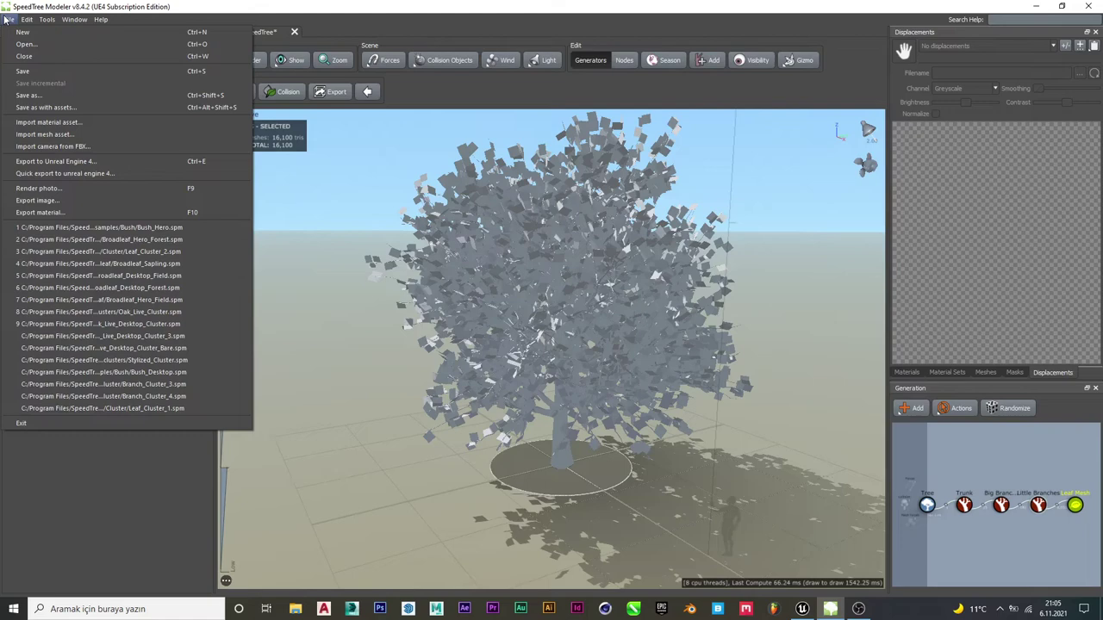
{"action": "left_click", "coordinate": [69, 164]}
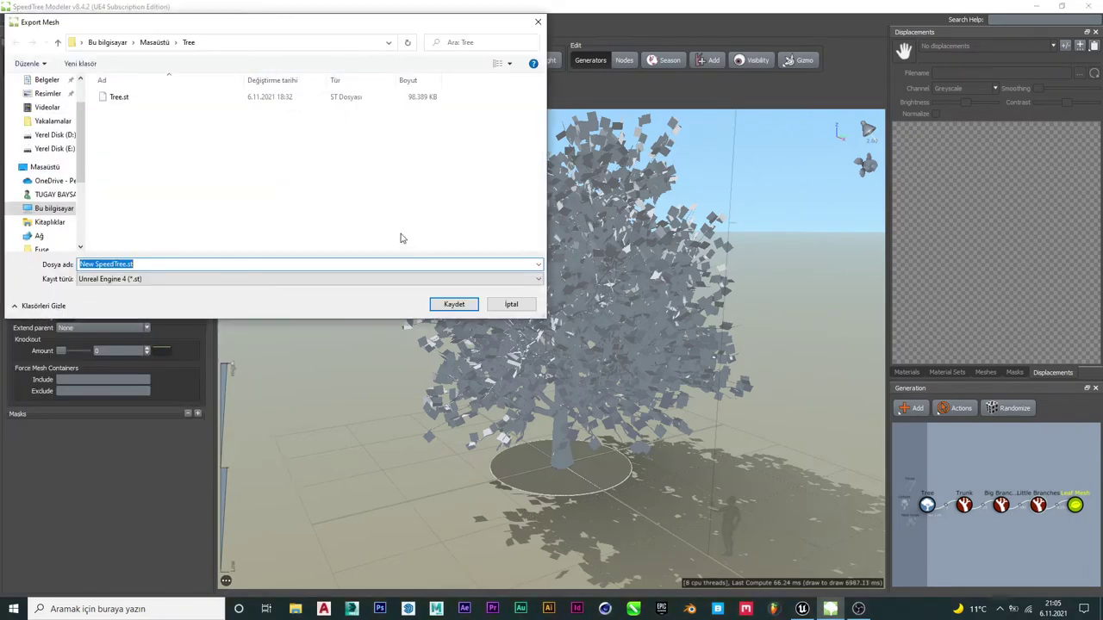
{"action": "left_click", "coordinate": [147, 43]}
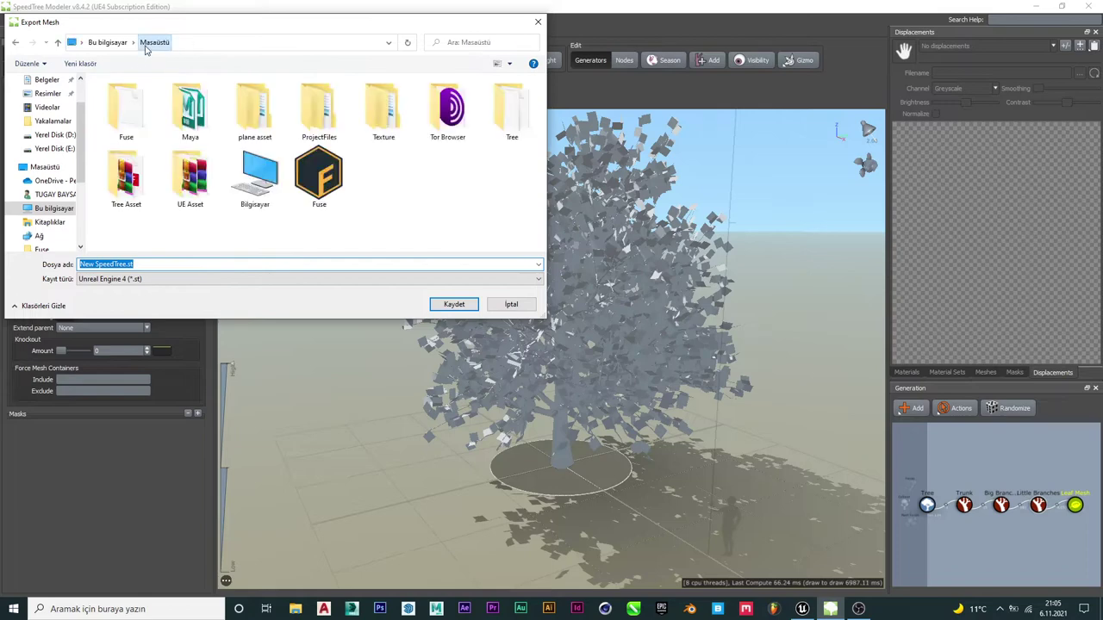
{"action": "left_click", "coordinate": [421, 181]}
- Create a new desktop folder named Tree1 and open it
{"action": "right_click", "coordinate": [411, 183]}
{"action": "left_click", "coordinate": [442, 163]}
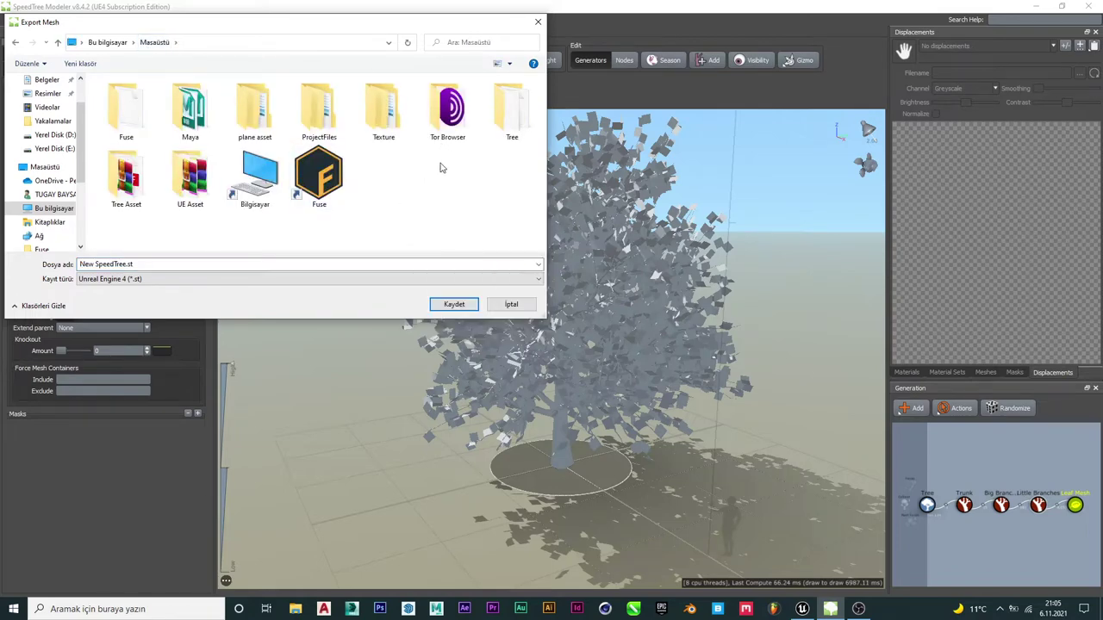
{"action": "right_click", "coordinate": [423, 190]}
{"action": "mouse_move", "coordinate": [531, 329]}
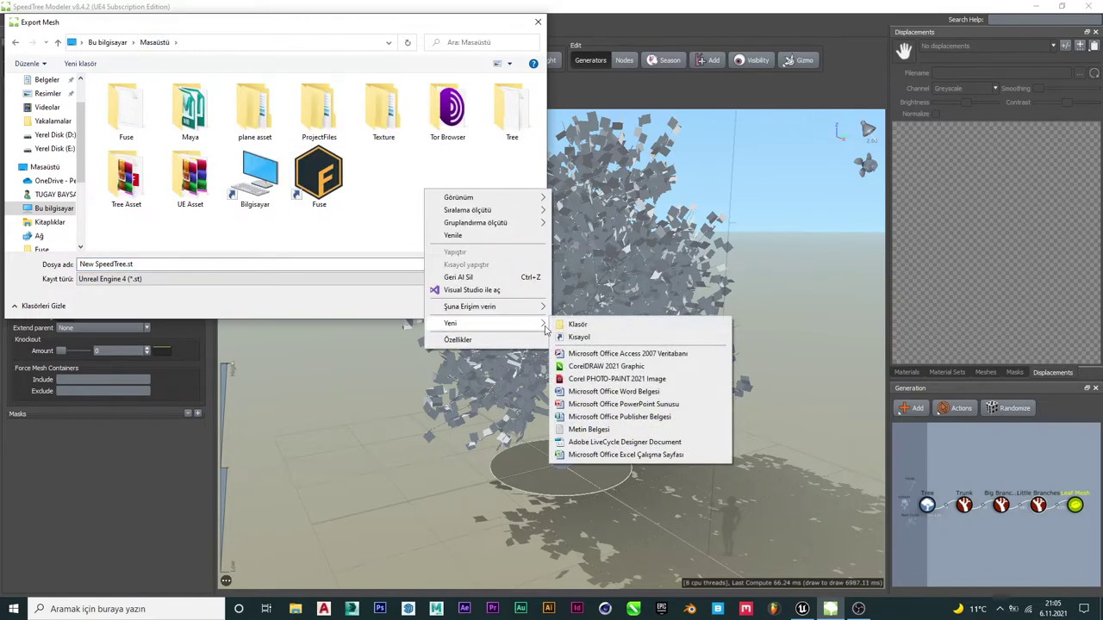
{"action": "left_click", "coordinate": [568, 324]}
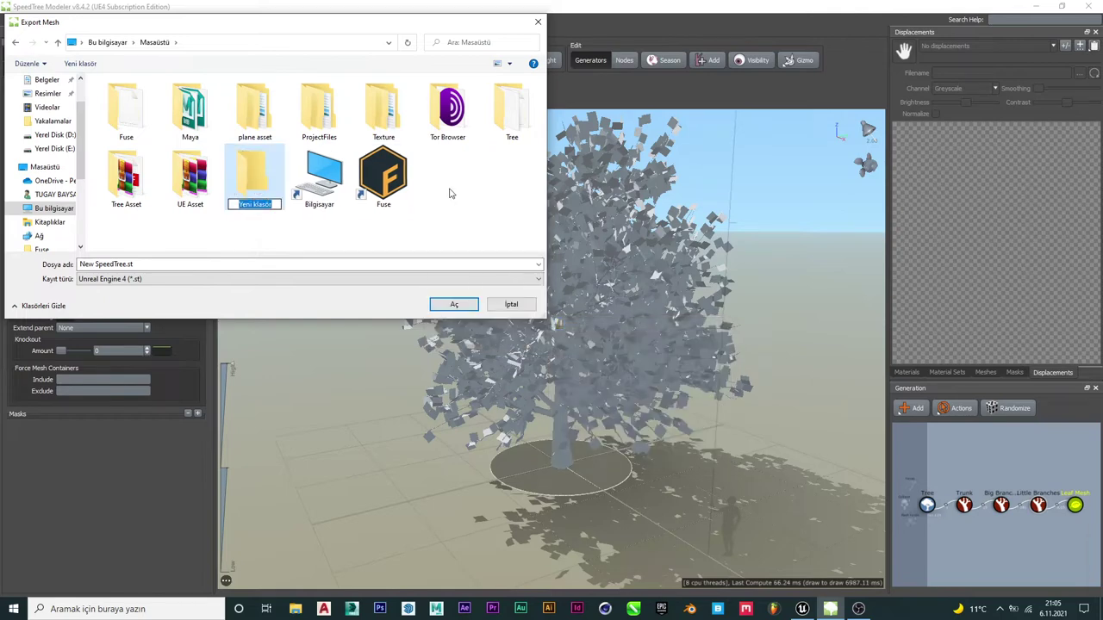
{"action": "type", "text": "TreeU"}
{"action": "key", "text": "BackSpace"}
{"action": "left_click", "coordinate": [454, 207]}
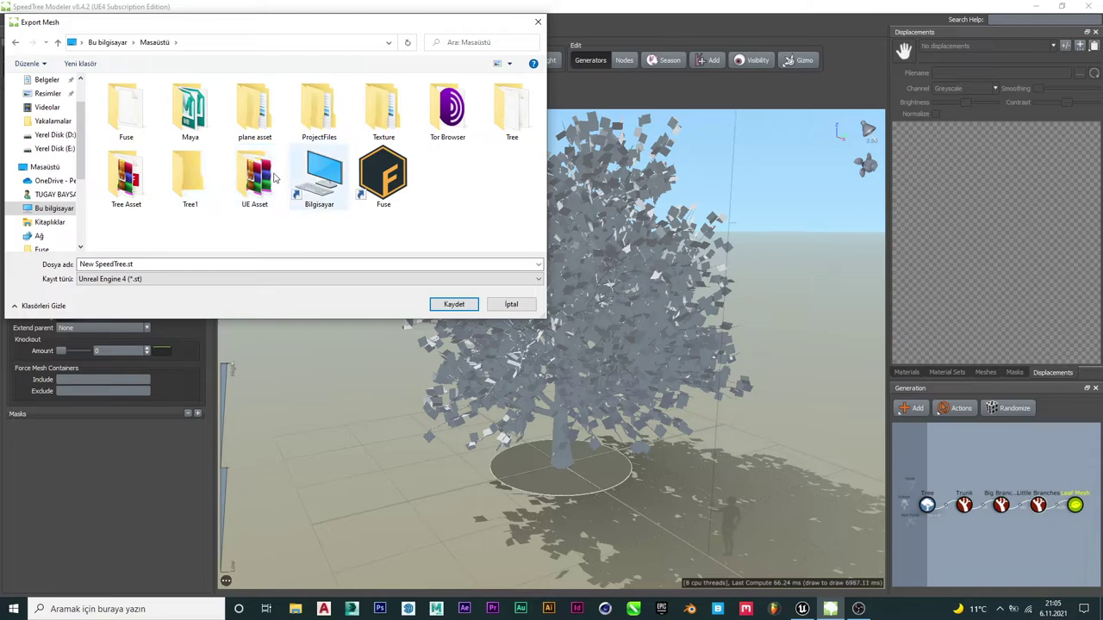
{"action": "double_click", "coordinate": [190, 178]}
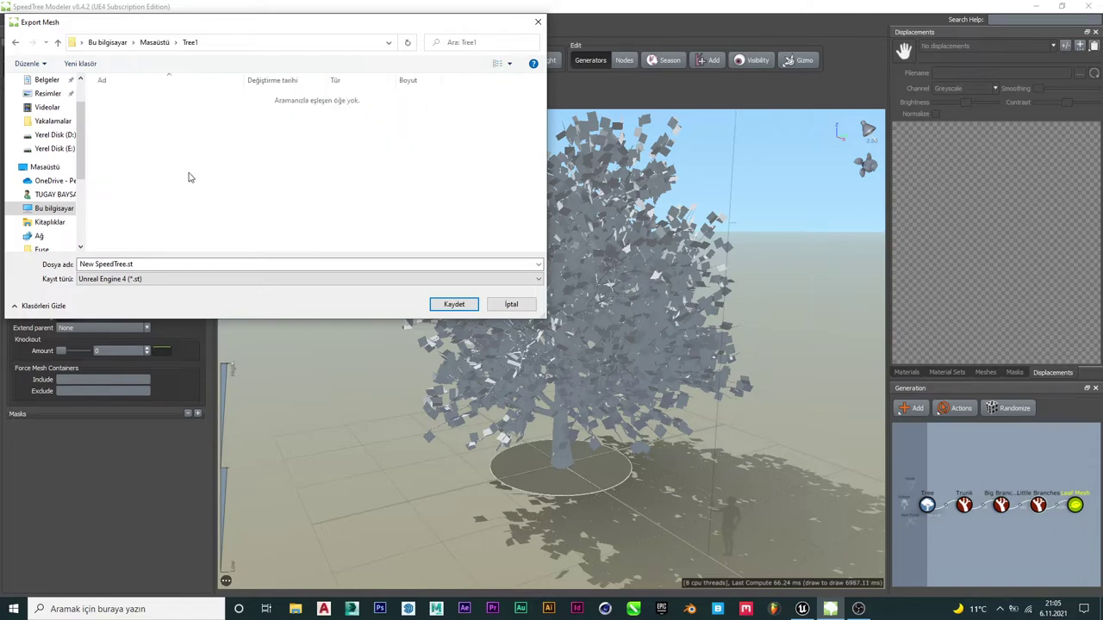
- Name the export file Tree.st and save it
{"action": "left_click", "coordinate": [115, 263]}
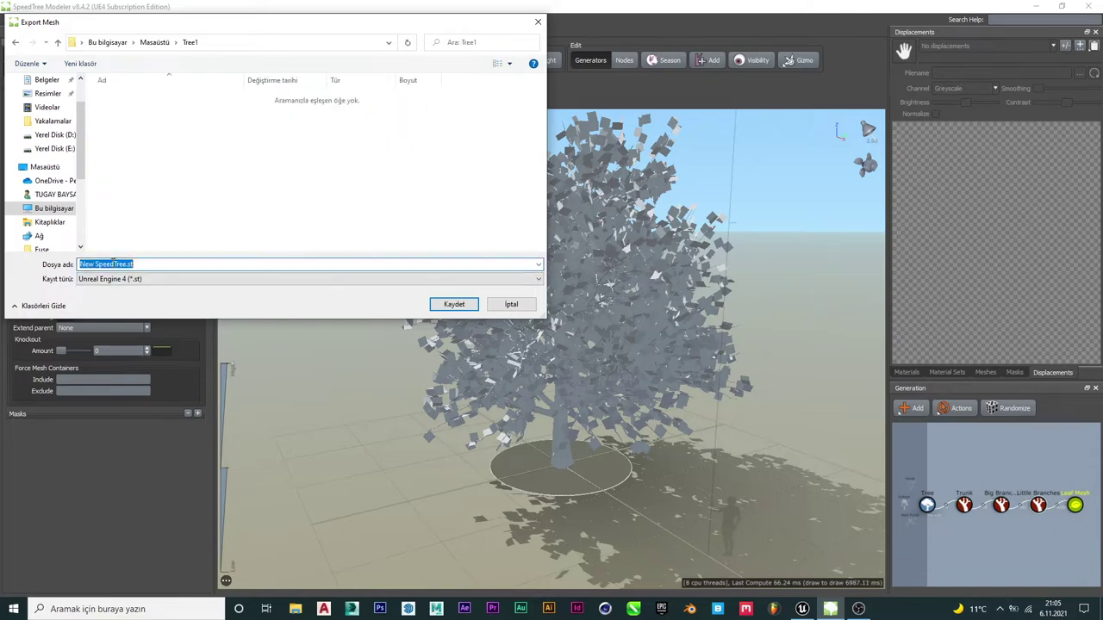
{"action": "left_click", "coordinate": [111, 263]}
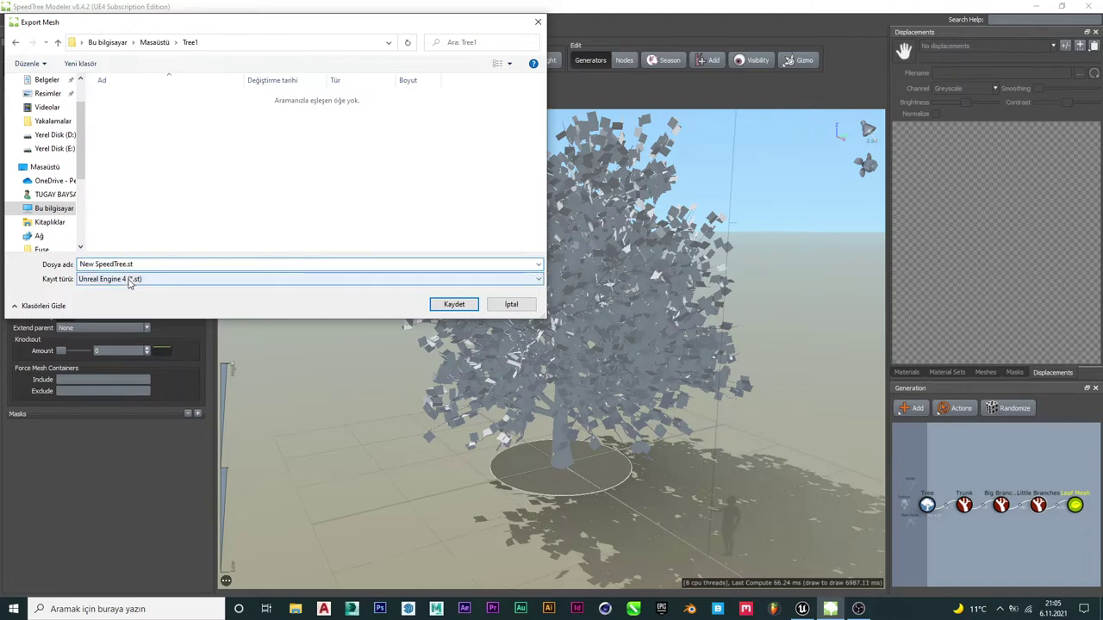
{"action": "key", "text": "BackSpace"}
{"action": "key", "text": "BackSpace"}
{"action": "key", "text": "BackSpace"}
{"action": "key", "text": "BackSpace"}
{"action": "type", "text": "Tree.st"}
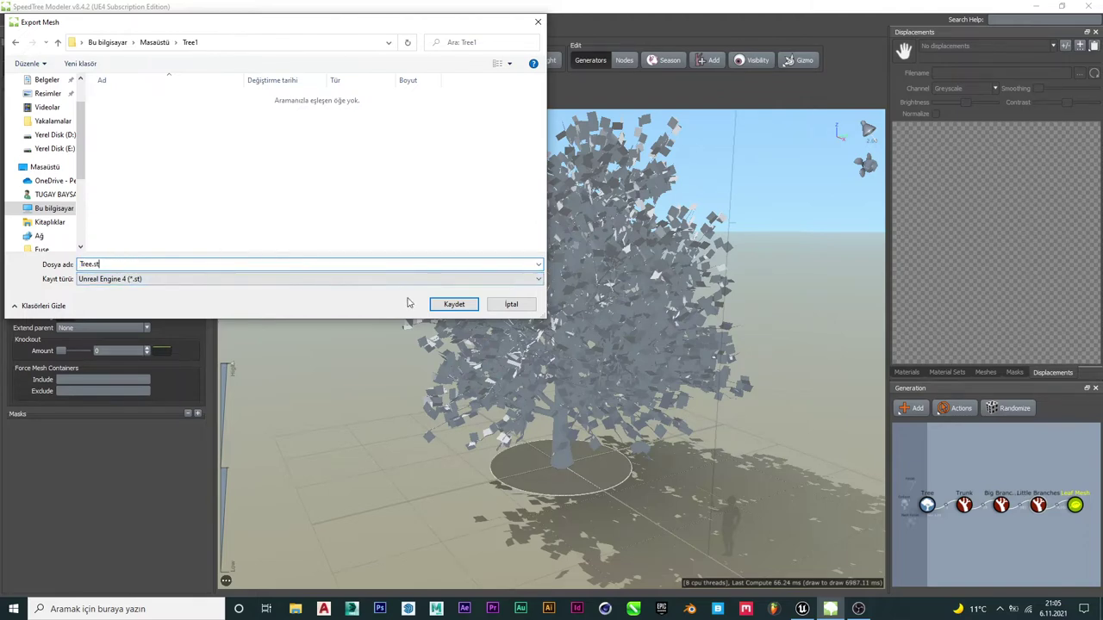
{"action": "left_click", "coordinate": [450, 306]}
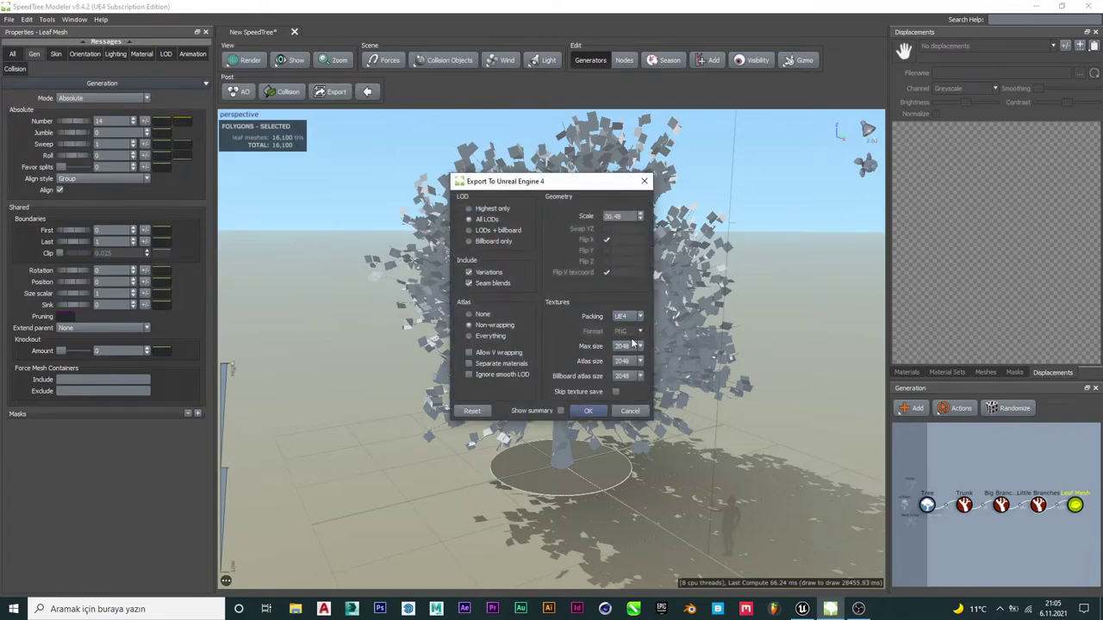
- Confirm the Unreal Engine 4 export with All LODs and 2048 texture sizes
{"action": "left_click", "coordinate": [588, 411]}
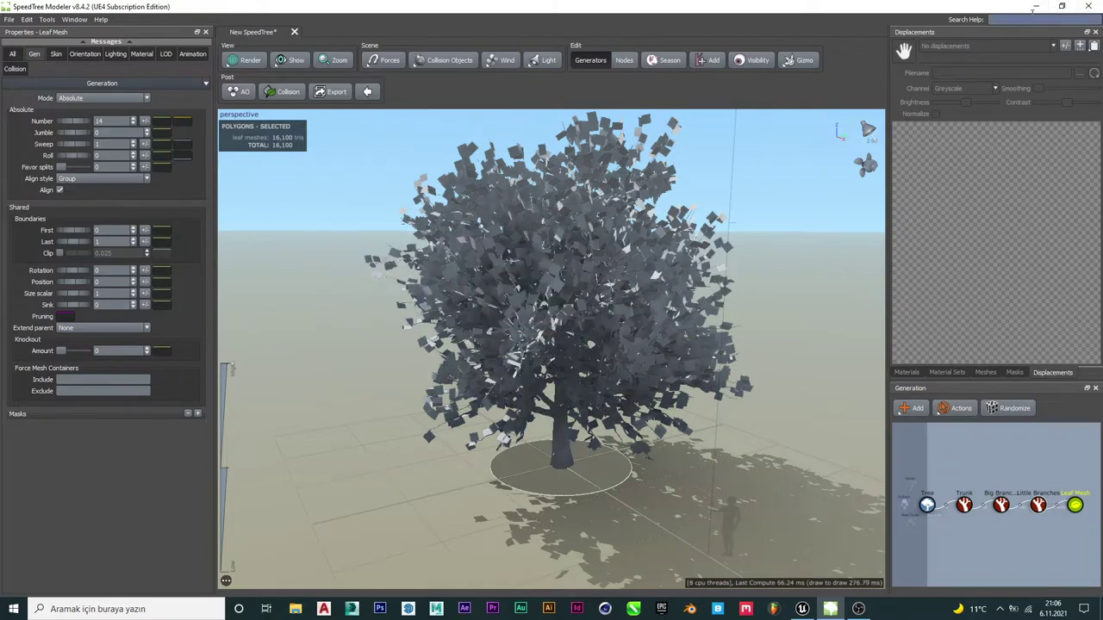
- From the Unreal Project Browser, create a blank project named Tree in D:\Project
{"action": "left_click", "coordinate": [1036, 6]}
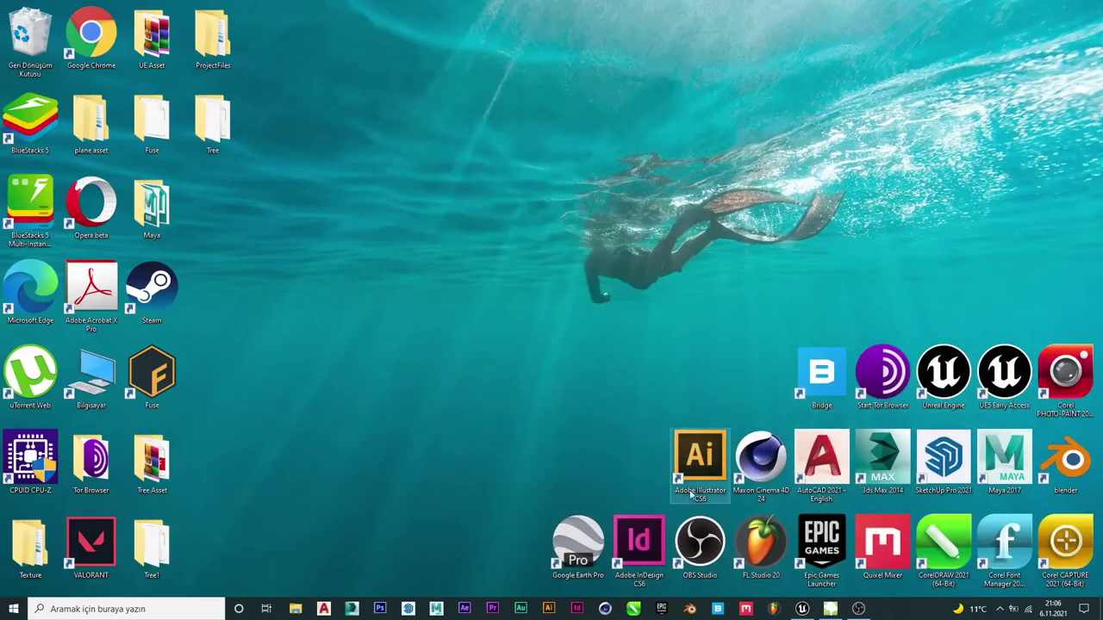
{"action": "left_click", "coordinate": [802, 608]}
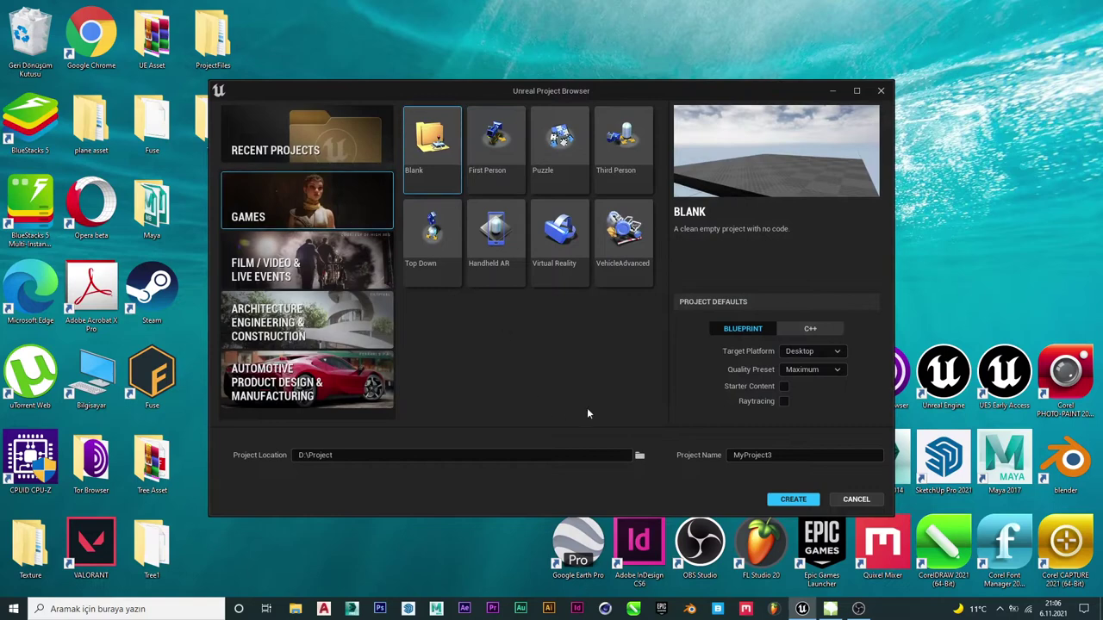
{"action": "left_click", "coordinate": [778, 459]}
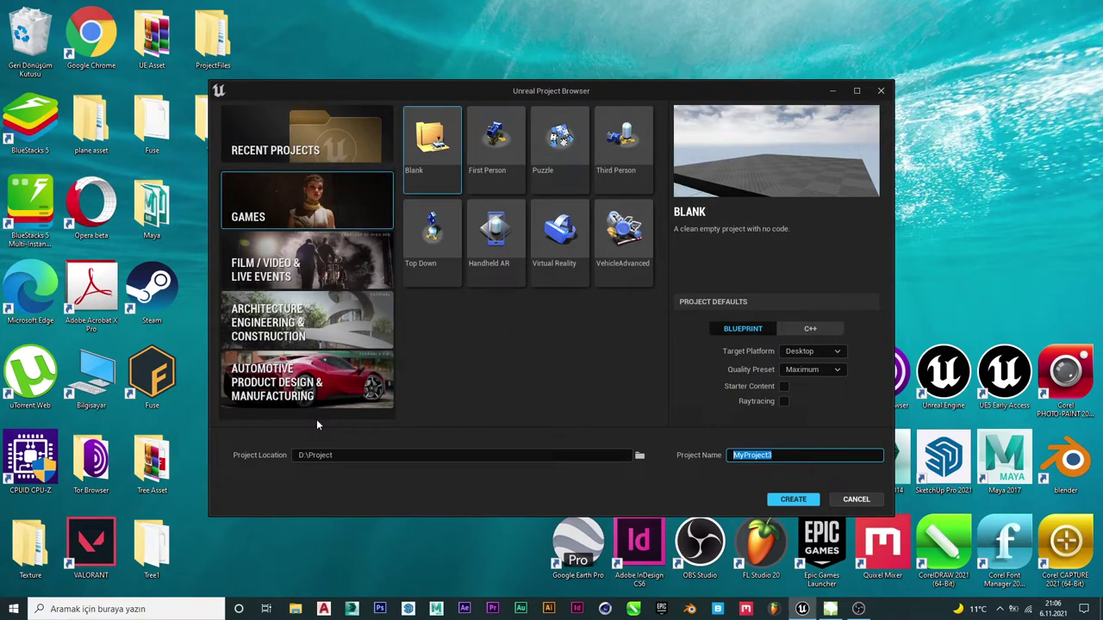
{"action": "type", "text": "t"}
{"action": "key", "text": "BackSpace"}
{"action": "key", "text": "BackSpace"}
{"action": "key", "text": "BackSpace"}
{"action": "type", "text": "t"}
{"action": "key", "text": "BackSpace"}
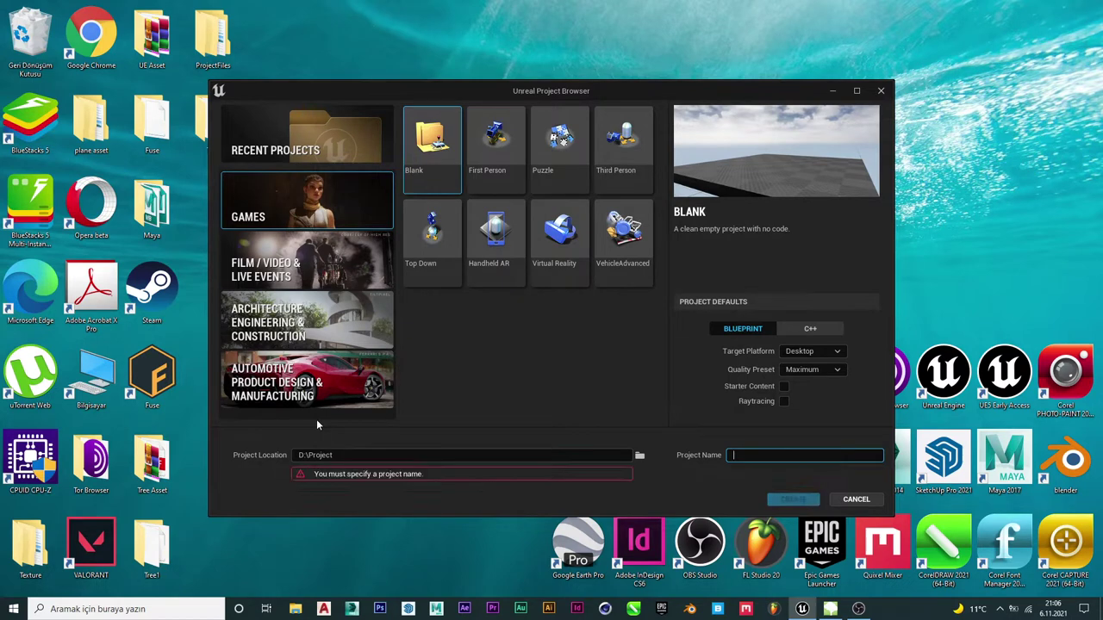
{"action": "type", "text": "Tree"}
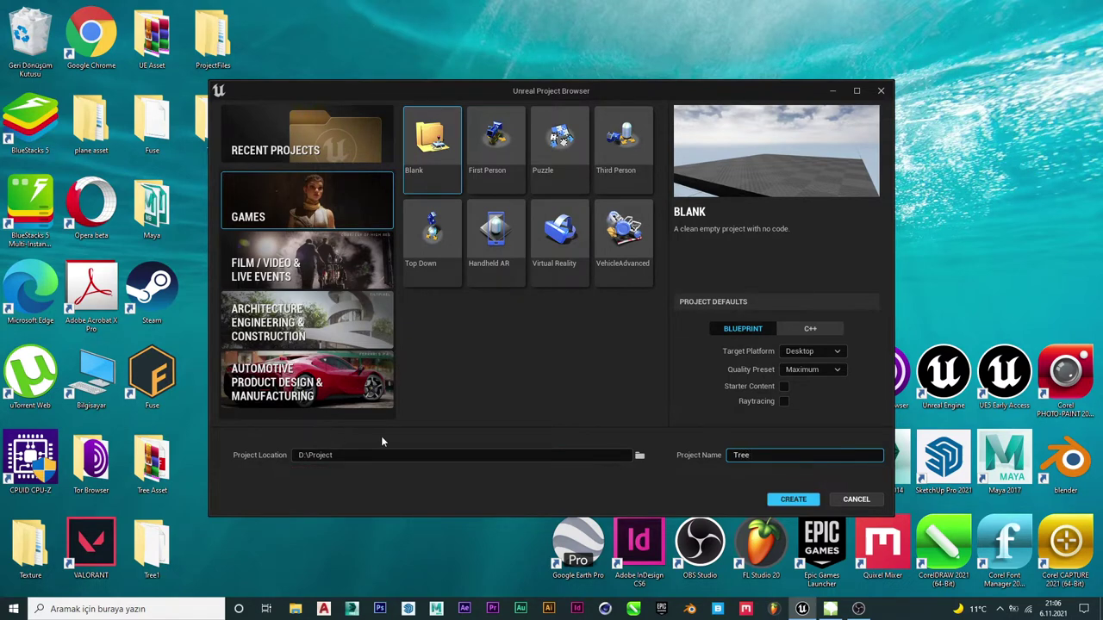
{"action": "left_click", "coordinate": [785, 504]}
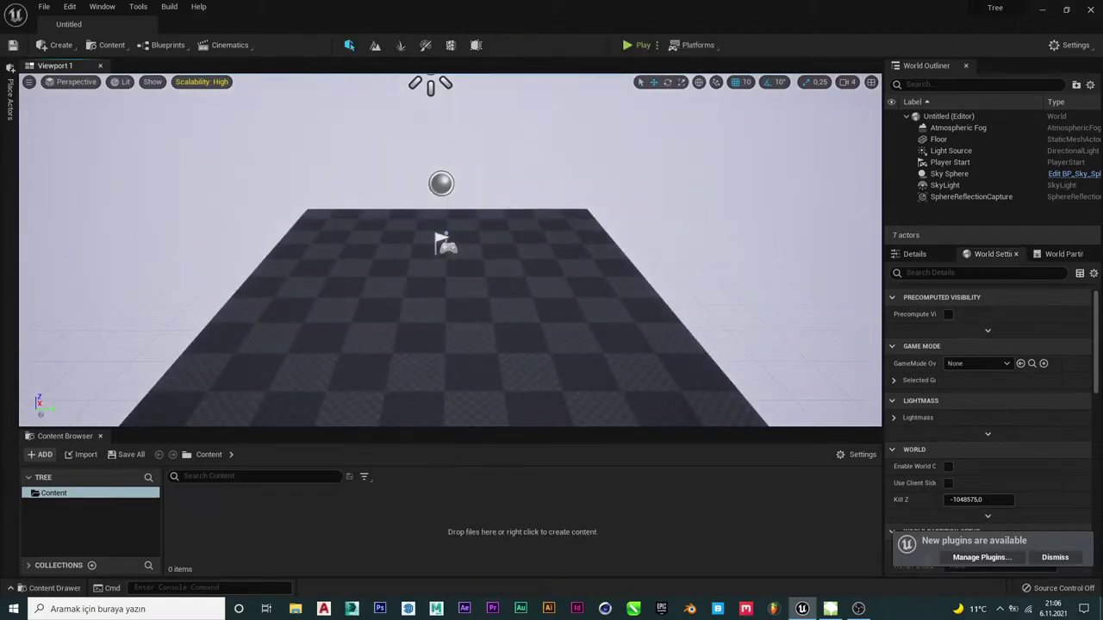
- Delete the Floor from the level
{"action": "mouse_move", "coordinate": [605, 314]}
{"action": "left_mouse_down"}
{"action": "mouse_move", "coordinate": [569, 284]}
{"action": "mouse_move", "coordinate": [595, 297]}
{"action": "mouse_move", "coordinate": [576, 293]}
{"action": "left_mouse_up"}
{"action": "left_click", "coordinate": [1055, 557]}
{"action": "left_click", "coordinate": [574, 295]}
{"action": "key", "text": "Delete"}
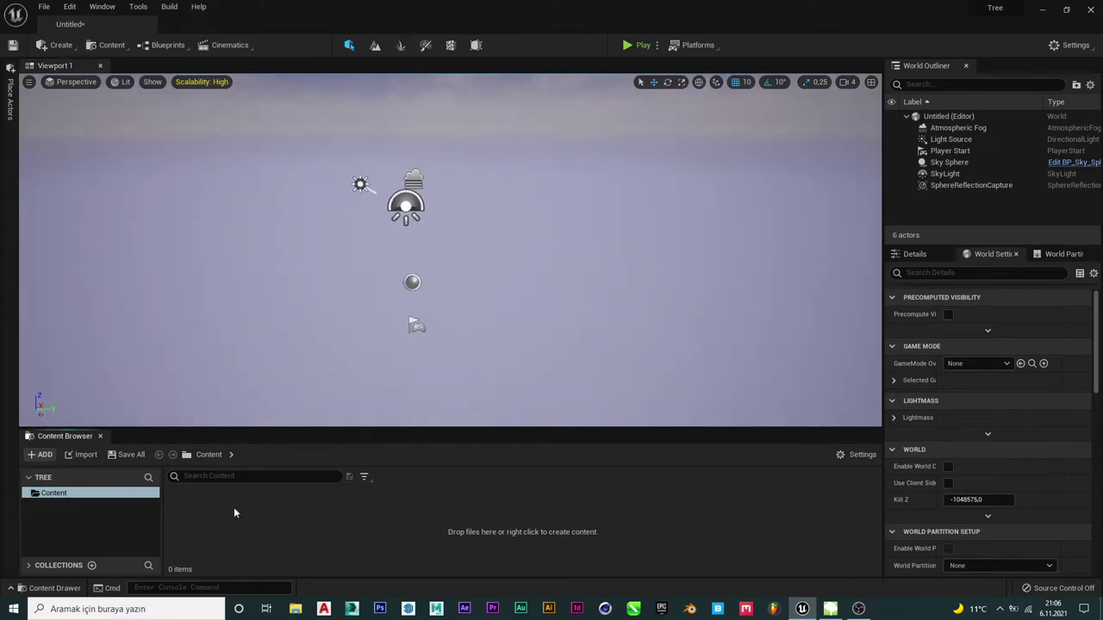
- Create a Tree folder under Content, open it, and minimize the editor
{"action": "right_click", "coordinate": [234, 507]}
{"action": "left_click", "coordinate": [293, 168]}
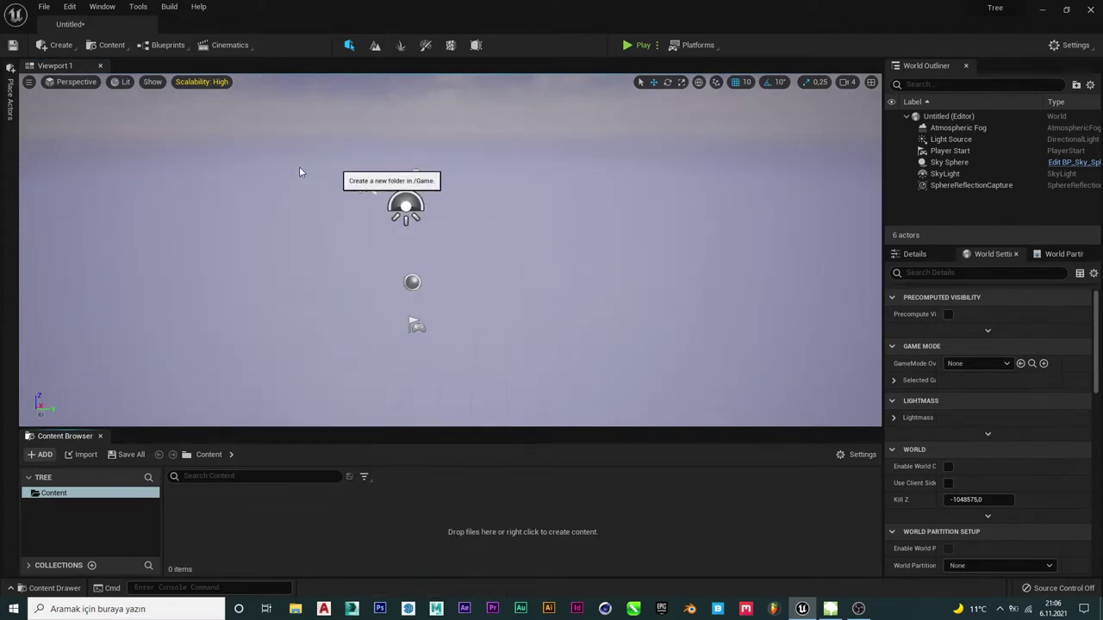
{"action": "type", "text": "1"}
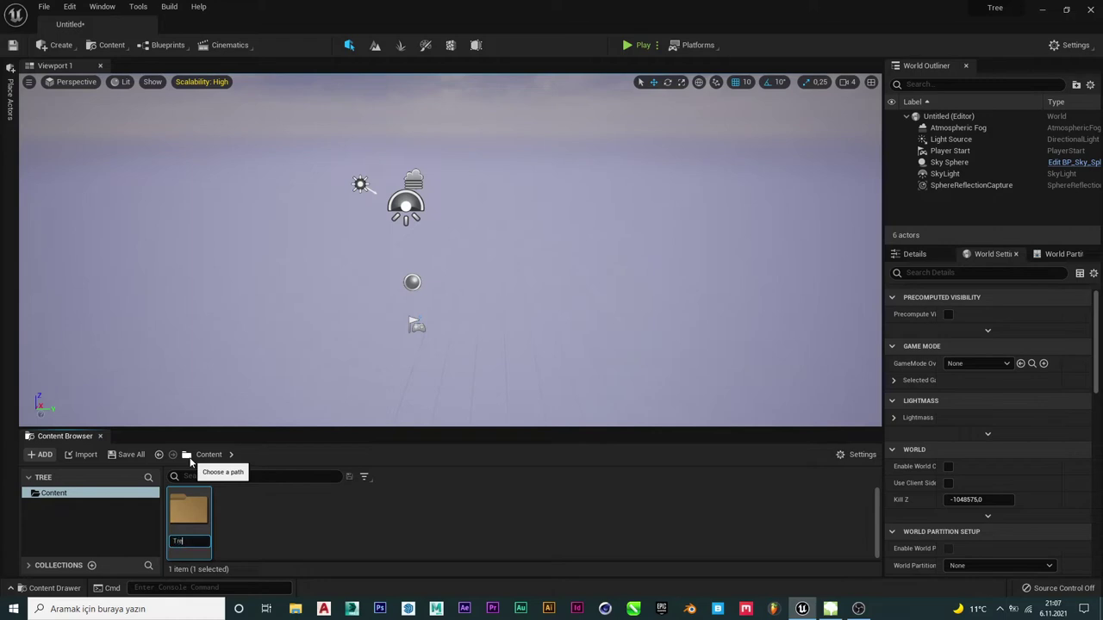
{"action": "type", "text": "e"}
{"action": "key", "text": "Return"}
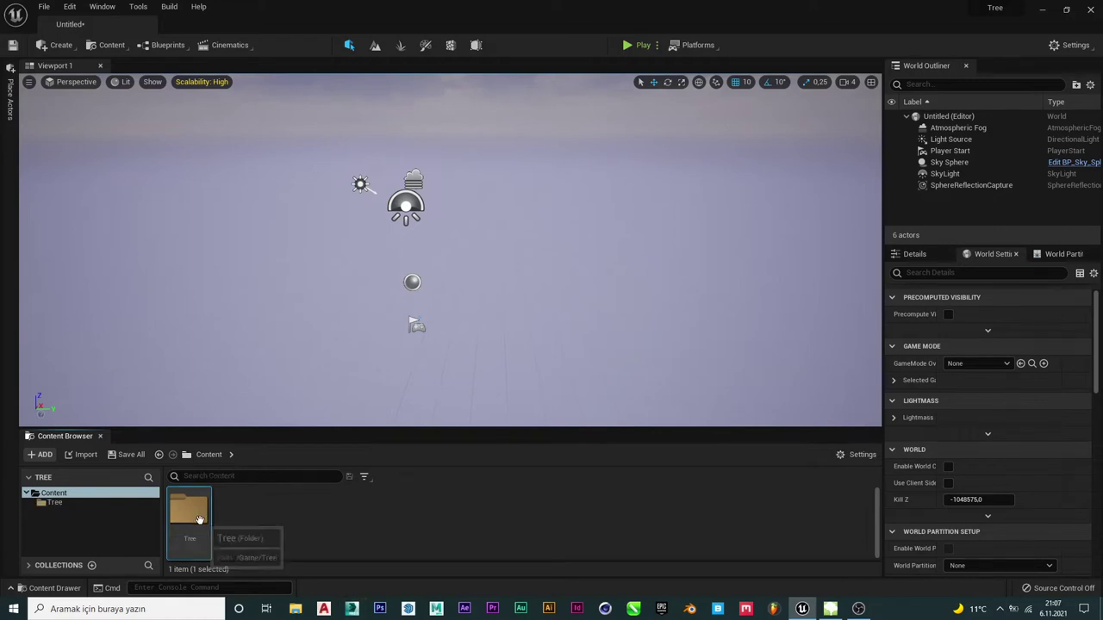
{"action": "double_click", "coordinate": [194, 516]}
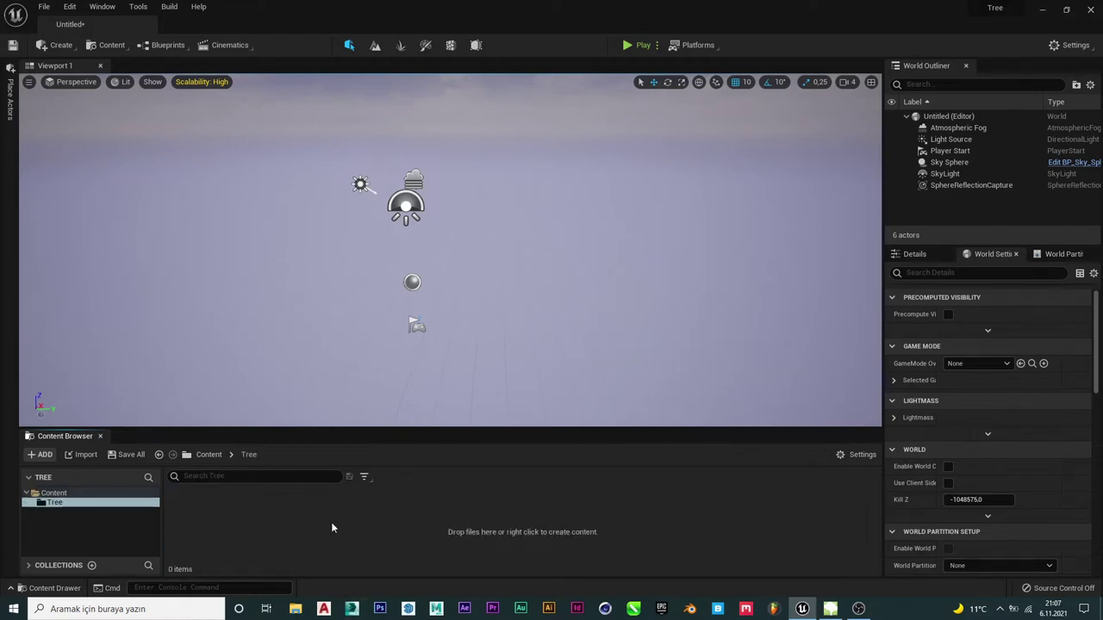
{"action": "left_click", "coordinate": [1044, 11]}
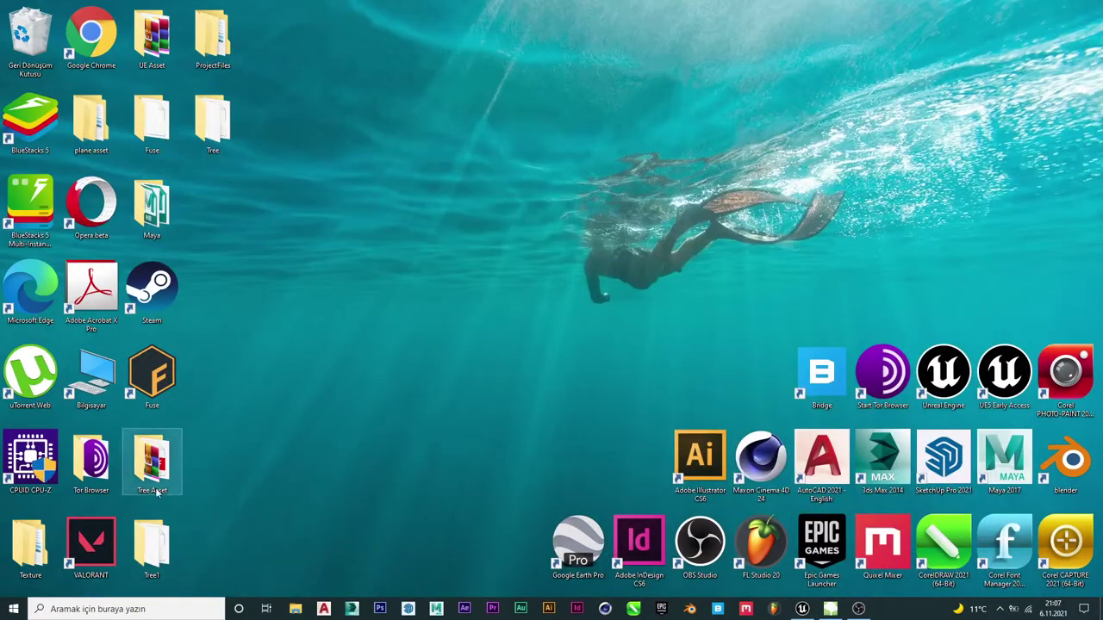
- Open the Tree1 folder and drag Tree.st into Unreal's Tree content folder
{"action": "double_click", "coordinate": [150, 561]}
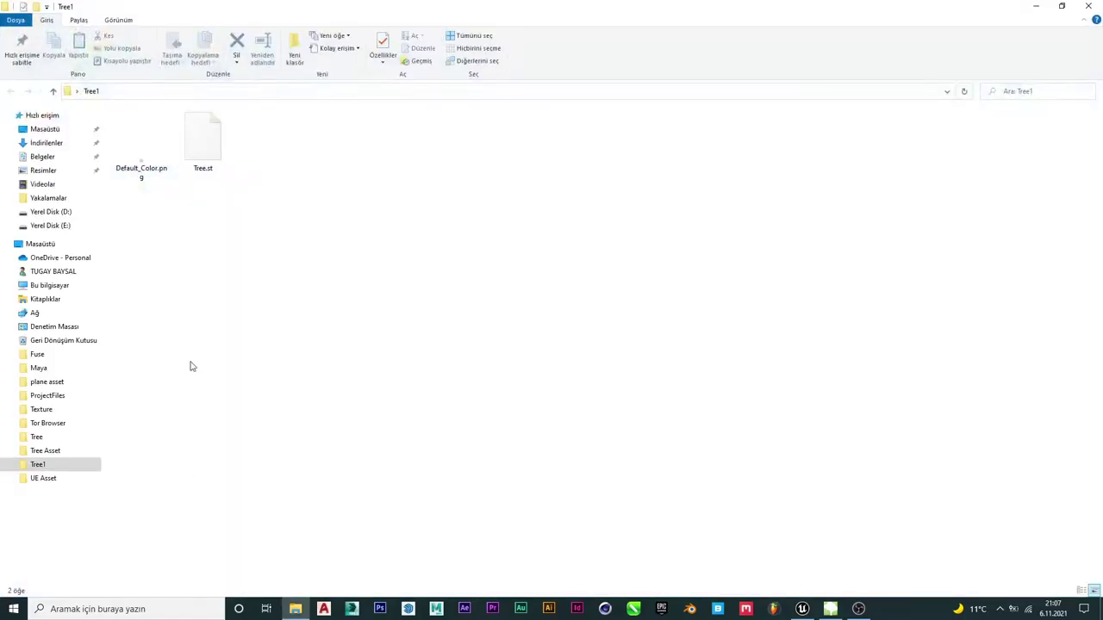
{"action": "left_click_drag", "start_coordinate": [199, 153], "coordinate": [801, 615]}
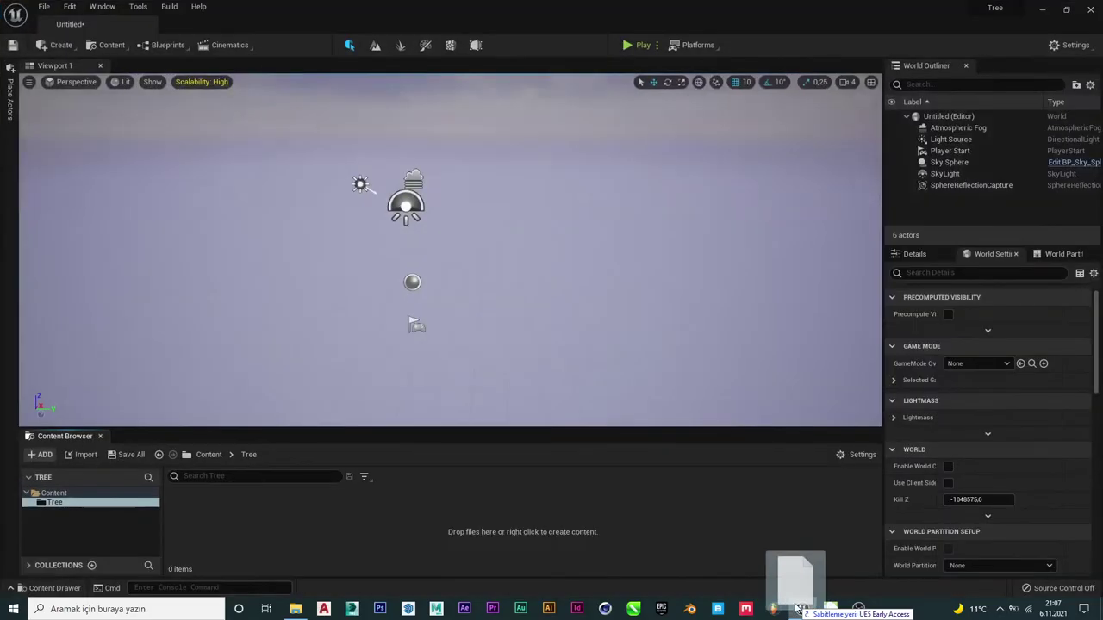
{"action": "left_click_drag", "start_coordinate": [801, 615], "coordinate": [279, 517]}
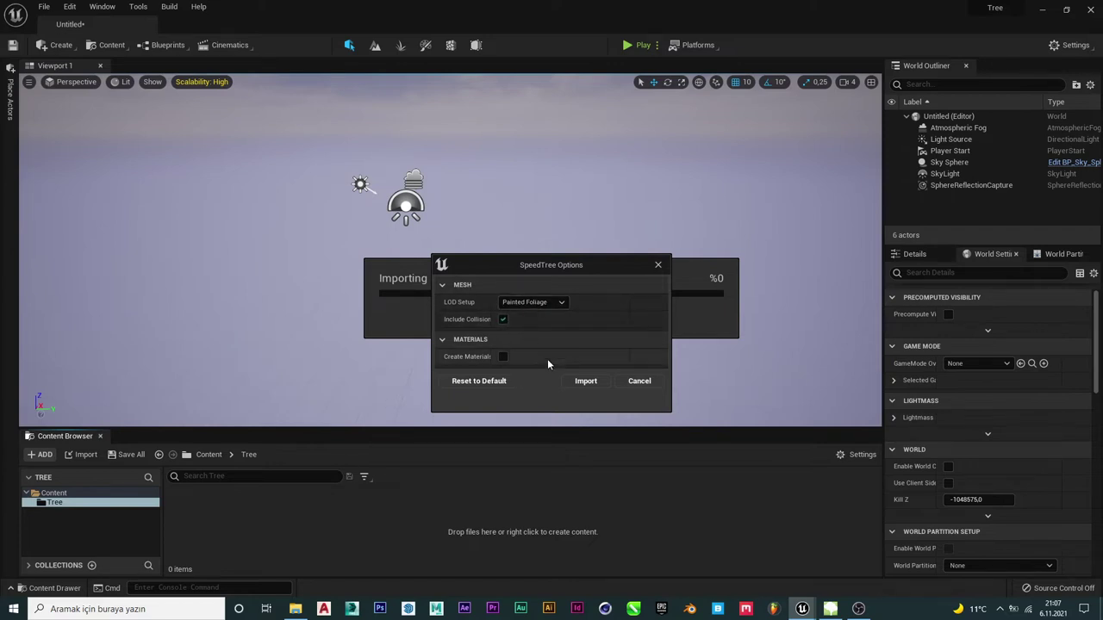
- Import Tree.st with Painted Foliage and Include Collision on, Create Materials off
{"action": "left_click", "coordinate": [594, 387]}
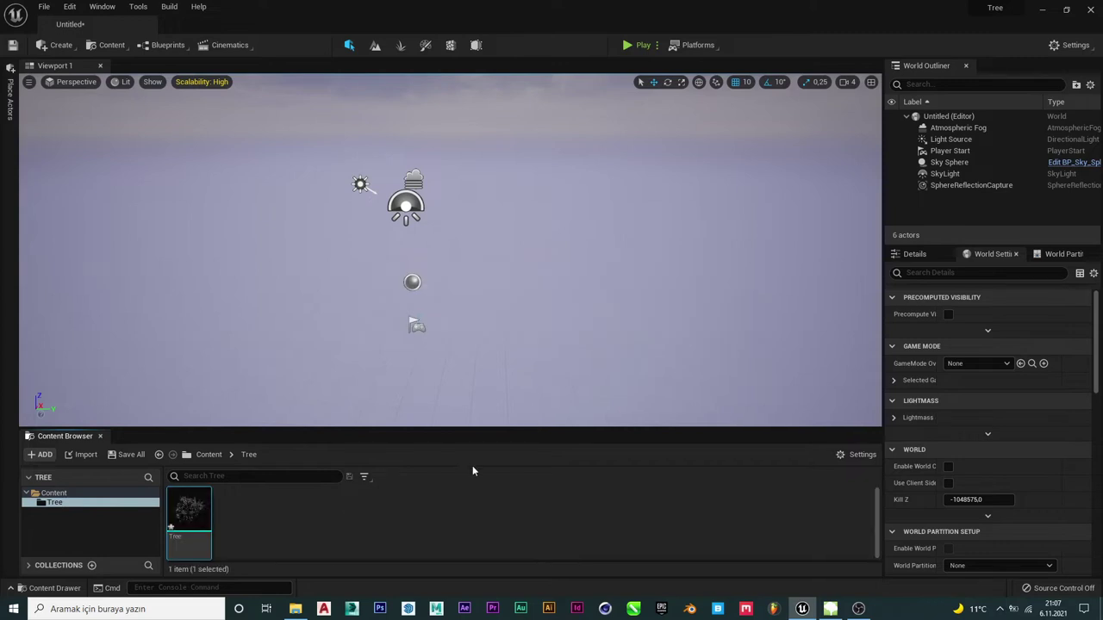
- Open the Tree asset in Unreal, then bring SpeedTree Modeler back while it loads
{"action": "double_click", "coordinate": [190, 510]}
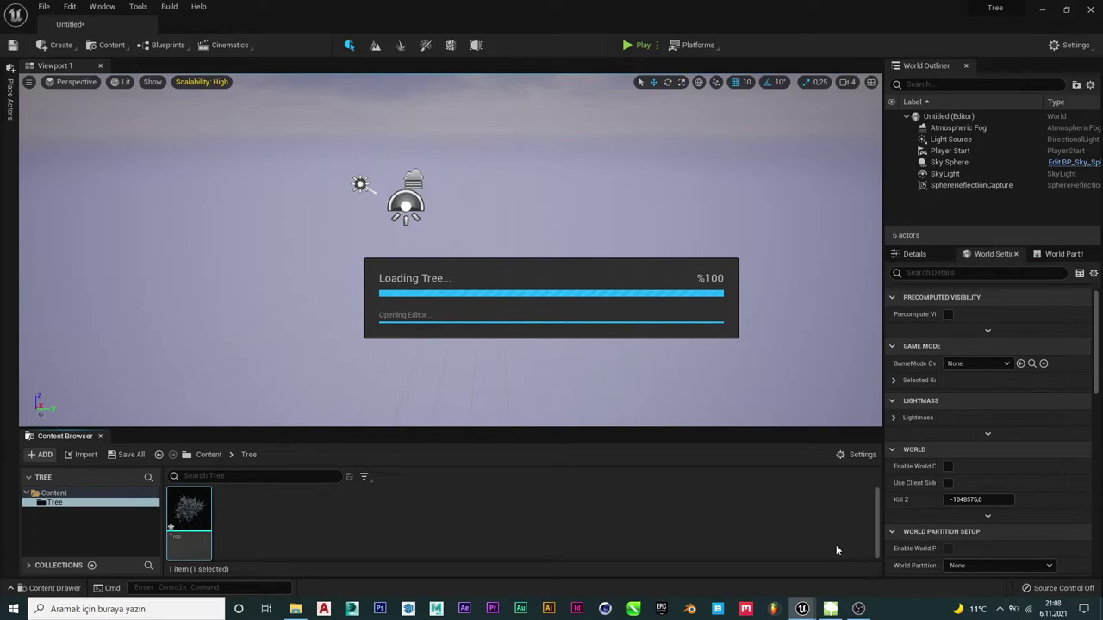
{"action": "left_click", "coordinate": [830, 608]}
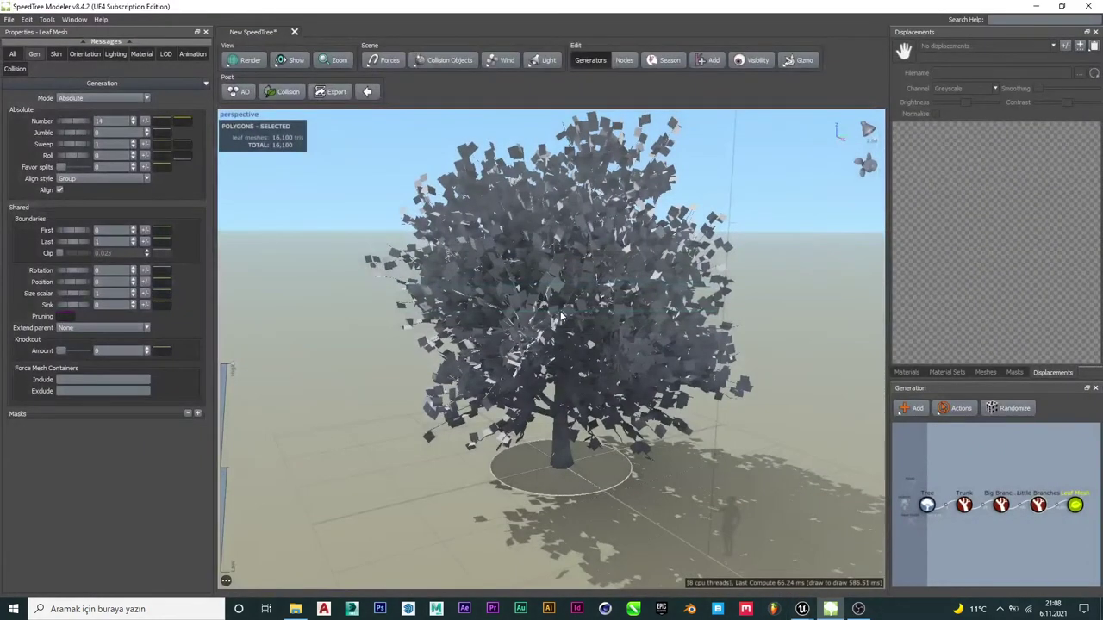
- Minimize SpeedTree Modeler so the Unreal Editor, still loading the Tree asset, is visible again
{"action": "mouse_move", "coordinate": [673, 320]}
{"action": "left_mouse_down"}
{"action": "mouse_move", "coordinate": [838, 305]}
{"action": "mouse_move", "coordinate": [622, 319]}
{"action": "mouse_move", "coordinate": [758, 258]}
{"action": "left_mouse_up"}
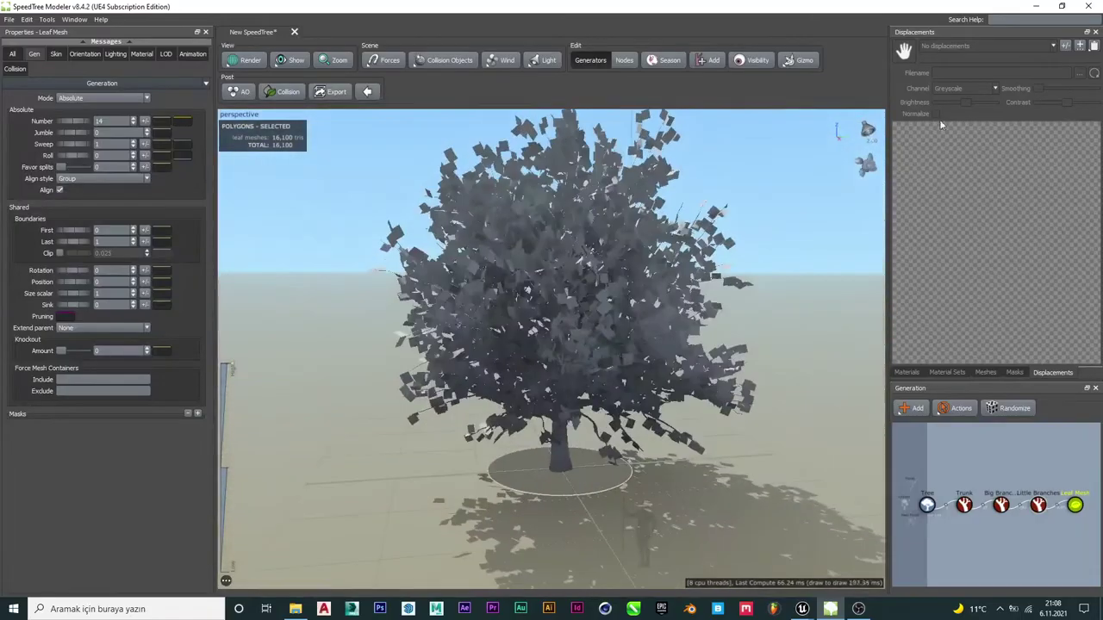
{"action": "left_click", "coordinate": [1035, 8]}
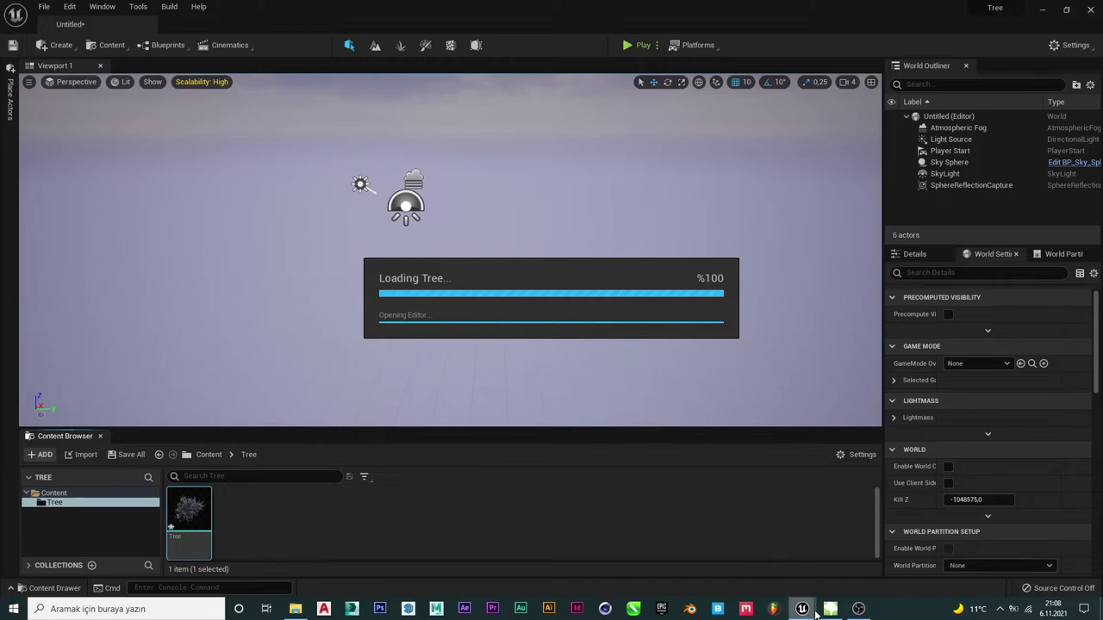
- Quit SpeedTree Modeler without saving the tree, then reposition the Tree static mesh editor window
{"action": "mouse_move", "coordinate": [830, 610]}
{"action": "left_click", "coordinate": [832, 614]}
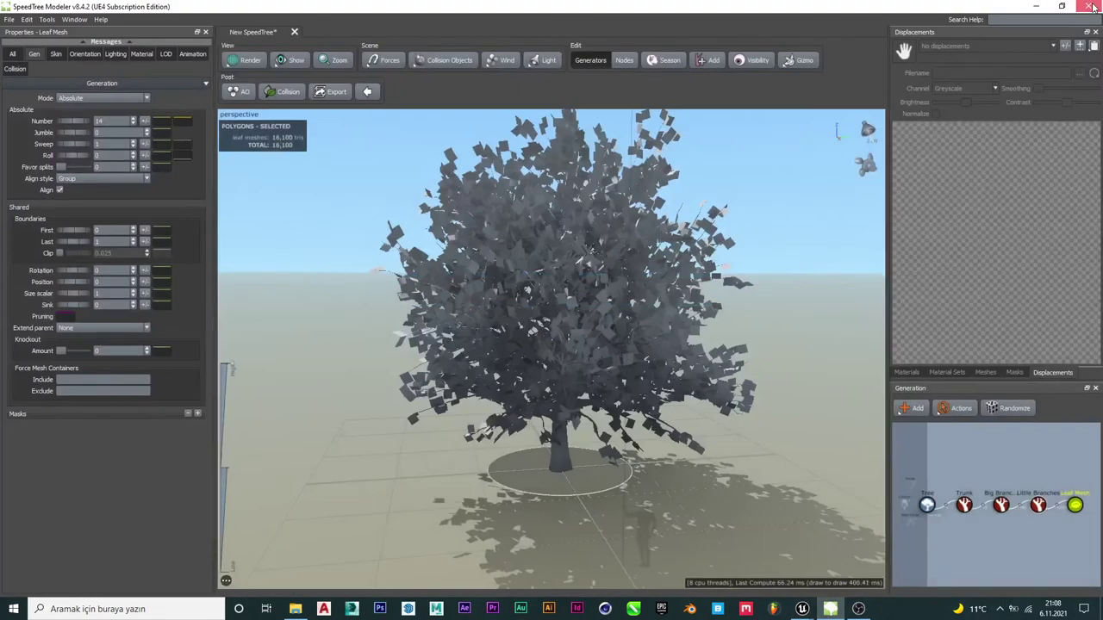
{"action": "left_click", "coordinate": [1092, 7]}
{"action": "left_click", "coordinate": [548, 321]}
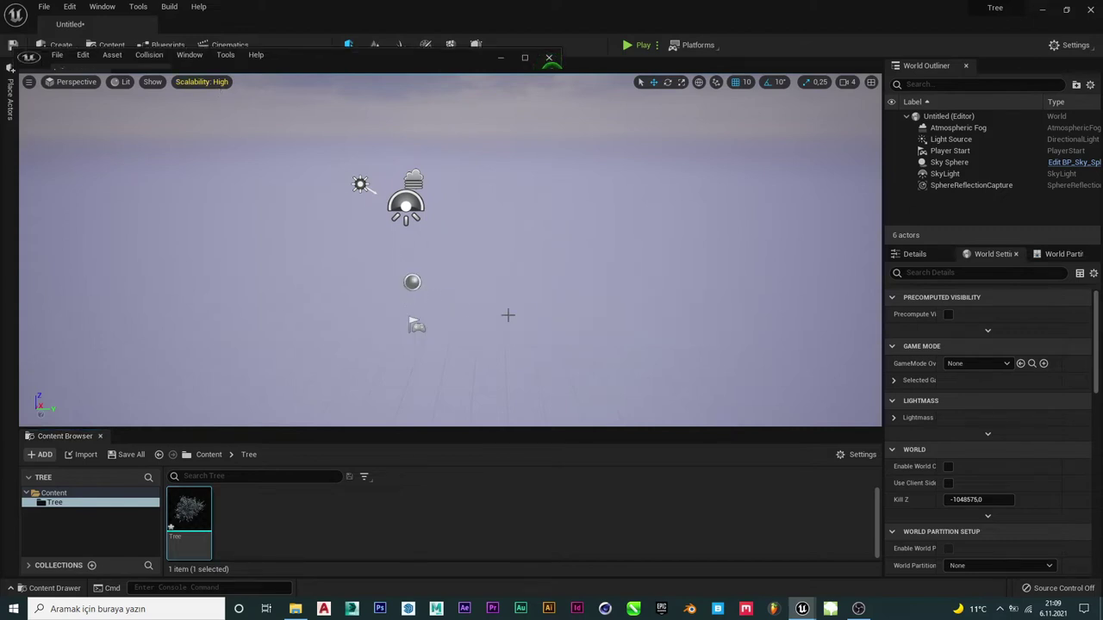
{"action": "mouse_move", "coordinate": [304, 58]}
{"action": "left_mouse_down"}
{"action": "mouse_move", "coordinate": [366, 94]}
{"action": "mouse_move", "coordinate": [479, 37]}
{"action": "left_mouse_up"}
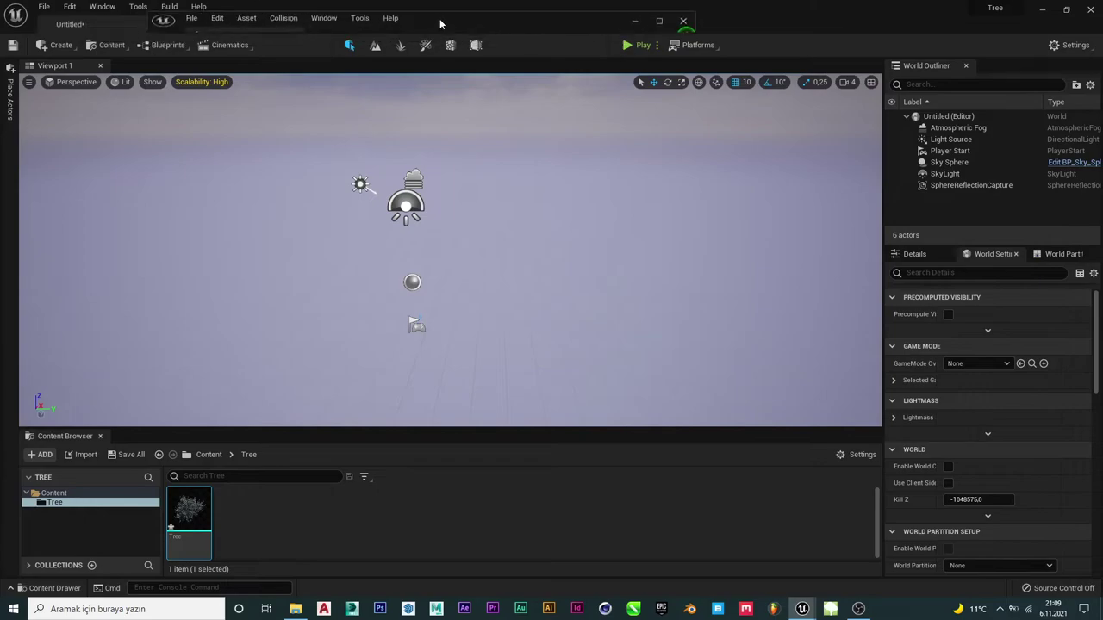
- Maximize and inspect the Tree mesh editor, dock it beside the Untitled* tab, and return to the level
{"action": "left_click", "coordinate": [699, 34]}
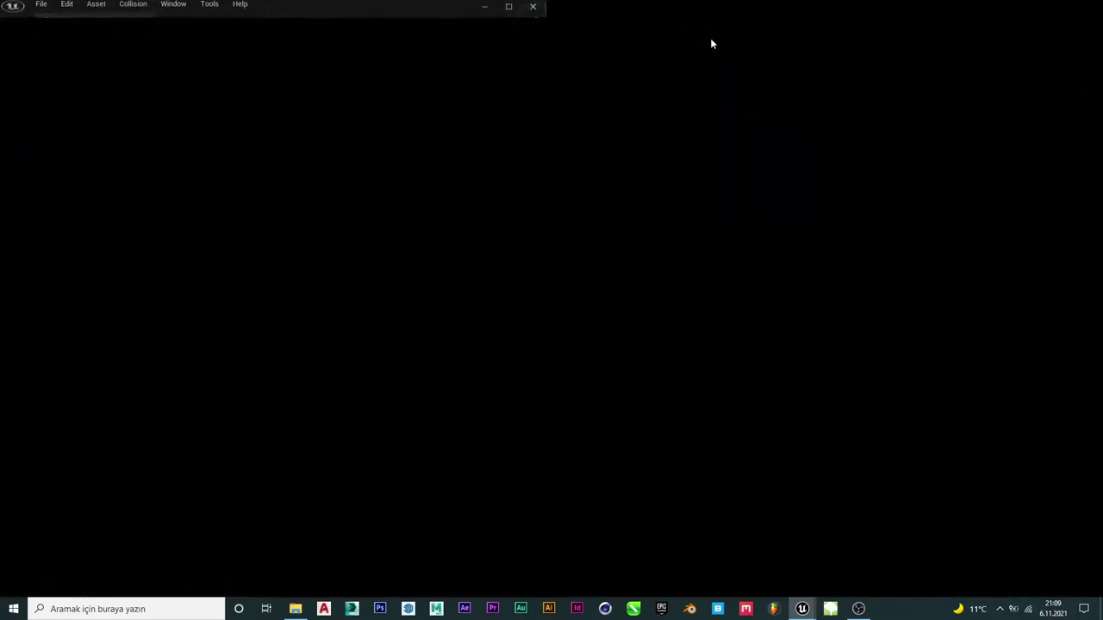
{"action": "scroll", "coordinate": [515, 253], "scroll_direction": "down", "scroll_amount": 10}
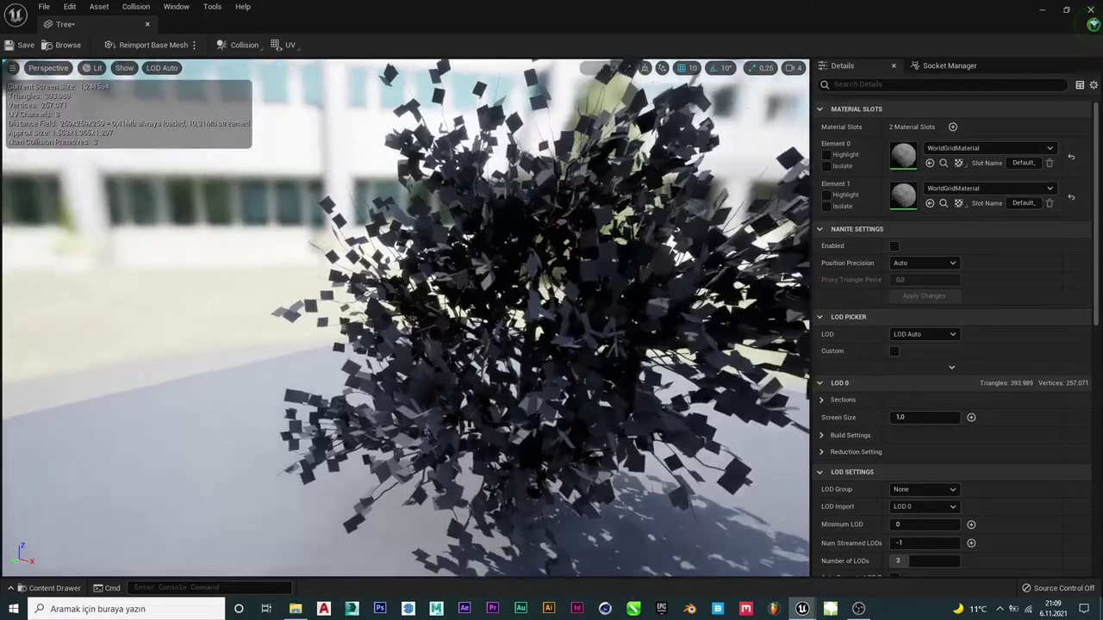
{"action": "mouse_move", "coordinate": [599, 261]}
{"action": "left_mouse_down"}
{"action": "mouse_move", "coordinate": [534, 258]}
{"action": "mouse_move", "coordinate": [568, 207]}
{"action": "mouse_move", "coordinate": [482, 224]}
{"action": "mouse_move", "coordinate": [607, 257]}
{"action": "left_mouse_up"}
{"action": "scroll", "coordinate": [534, 258], "scroll_direction": "down", "scroll_amount": 3}
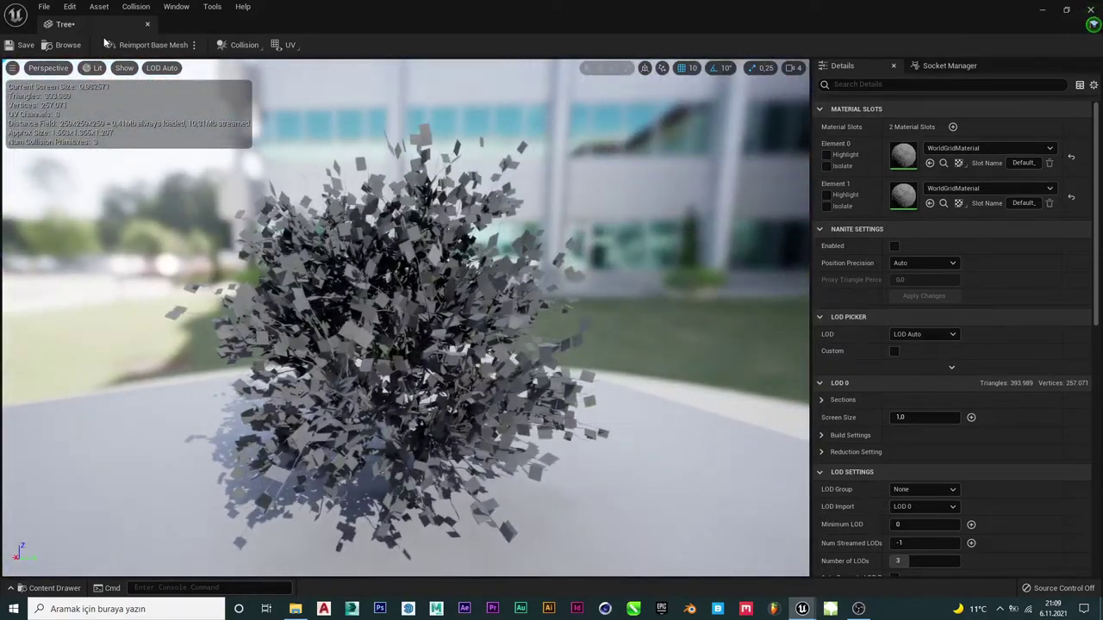
{"action": "left_click_drag", "start_coordinate": [99, 24], "coordinate": [130, 19]}
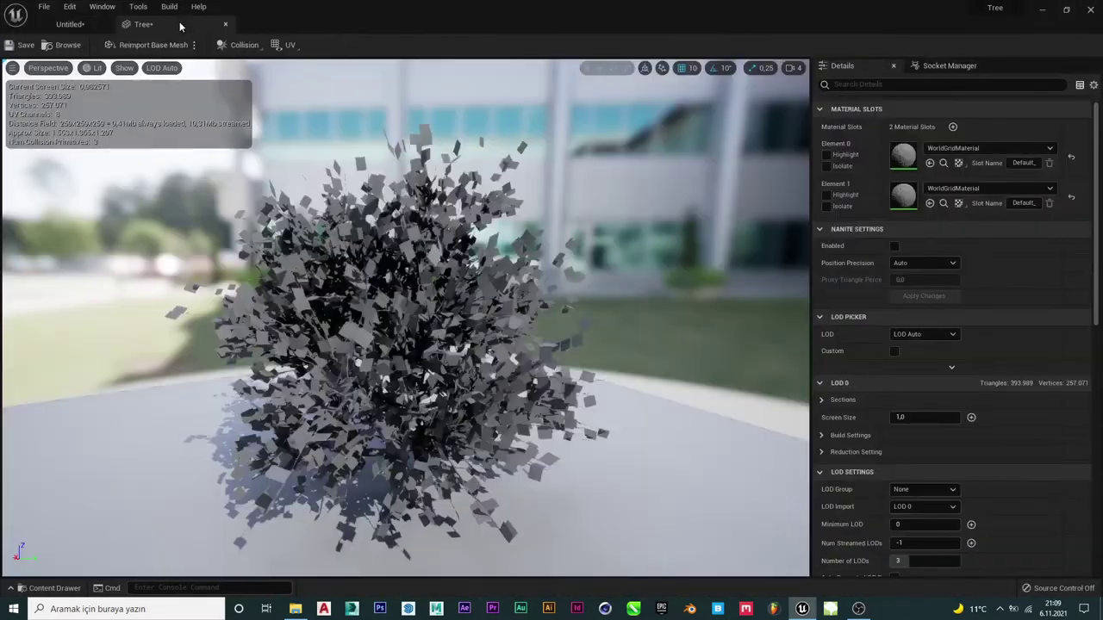
{"action": "left_click", "coordinate": [78, 24]}
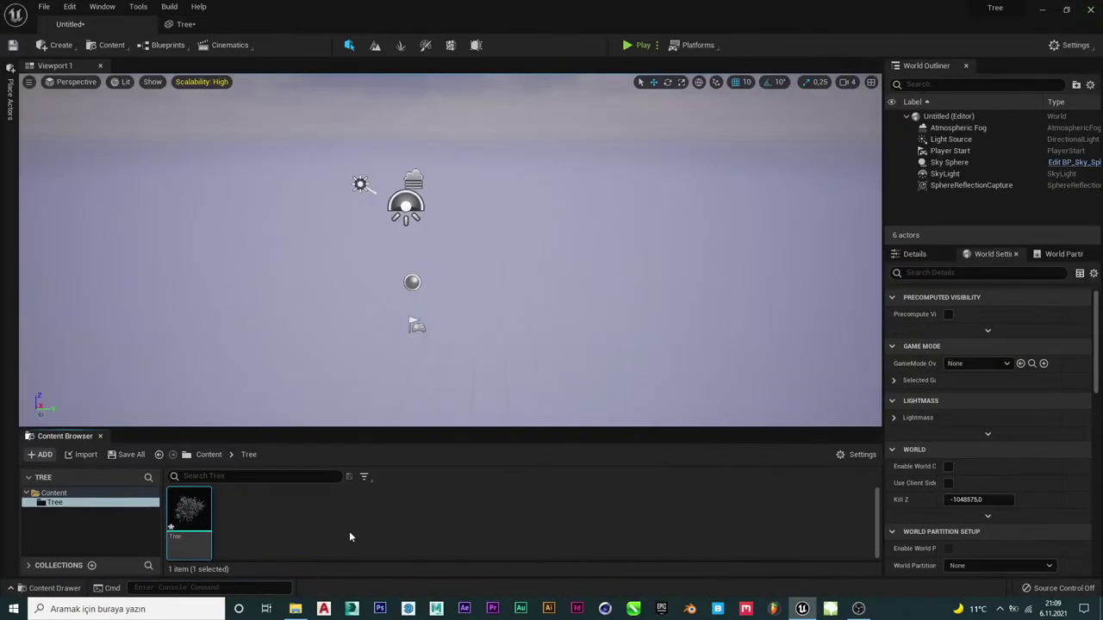
- In Landscape mode, create a landscape at Location Z -30, then switch back to Select mode
{"action": "left_click", "coordinate": [376, 45]}
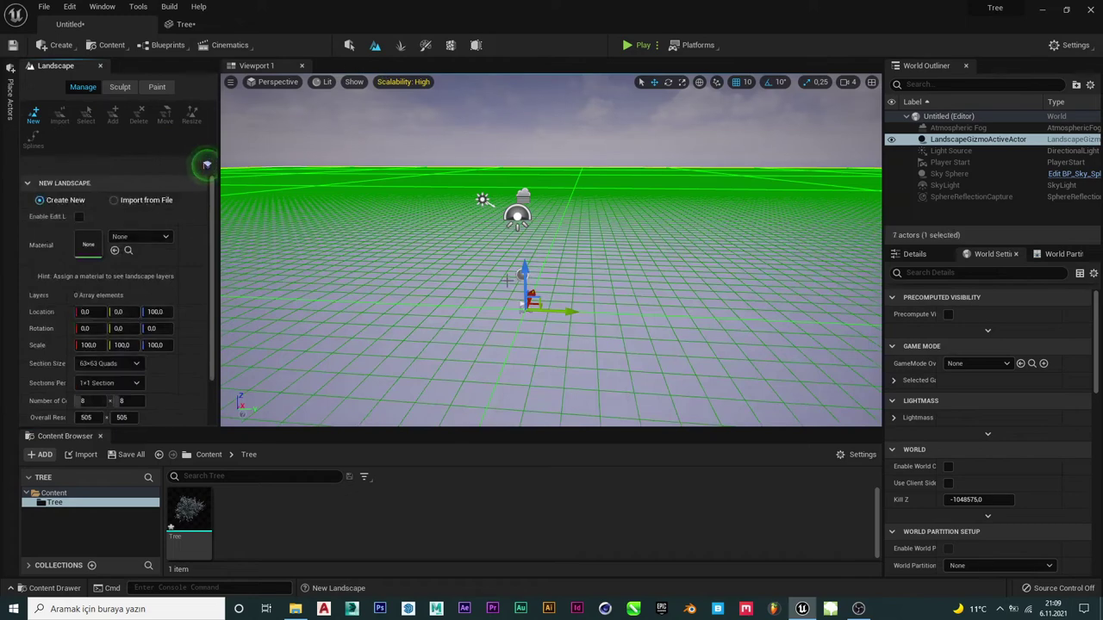
{"action": "left_click_drag", "start_coordinate": [155, 311], "coordinate": [5, 349]}
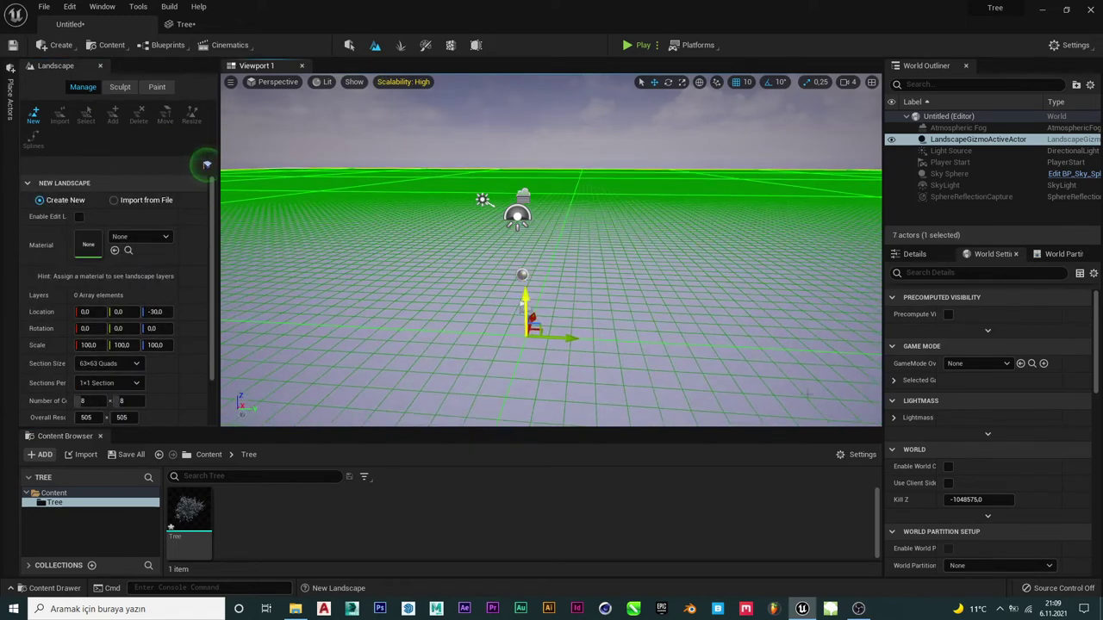
{"action": "scroll", "coordinate": [52, 348], "scroll_direction": "down", "scroll_amount": 2}
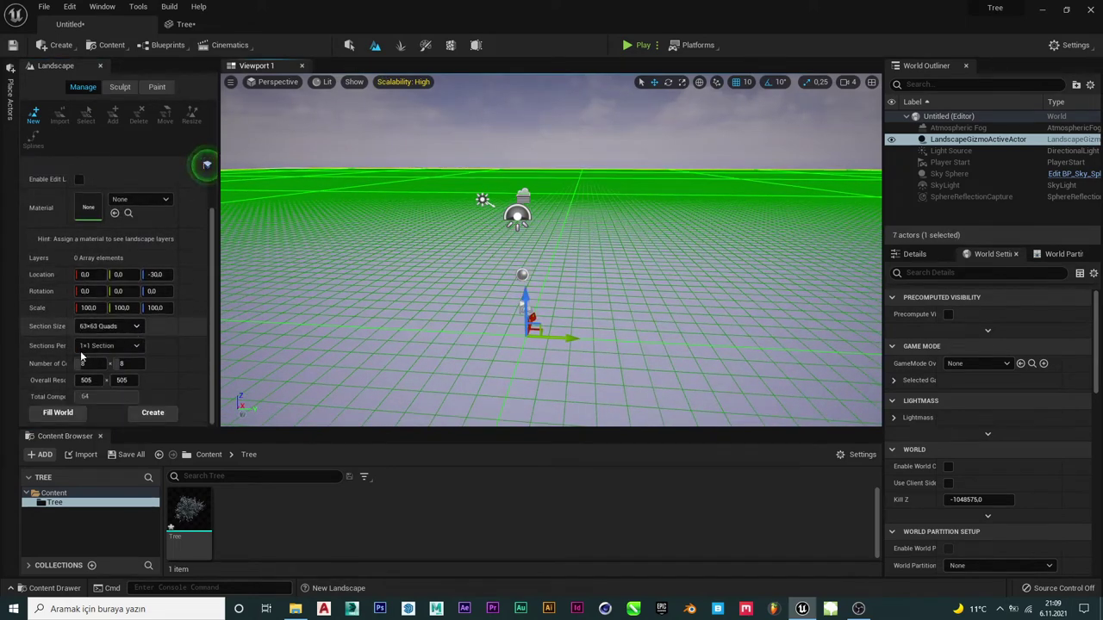
{"action": "left_click", "coordinate": [136, 418]}
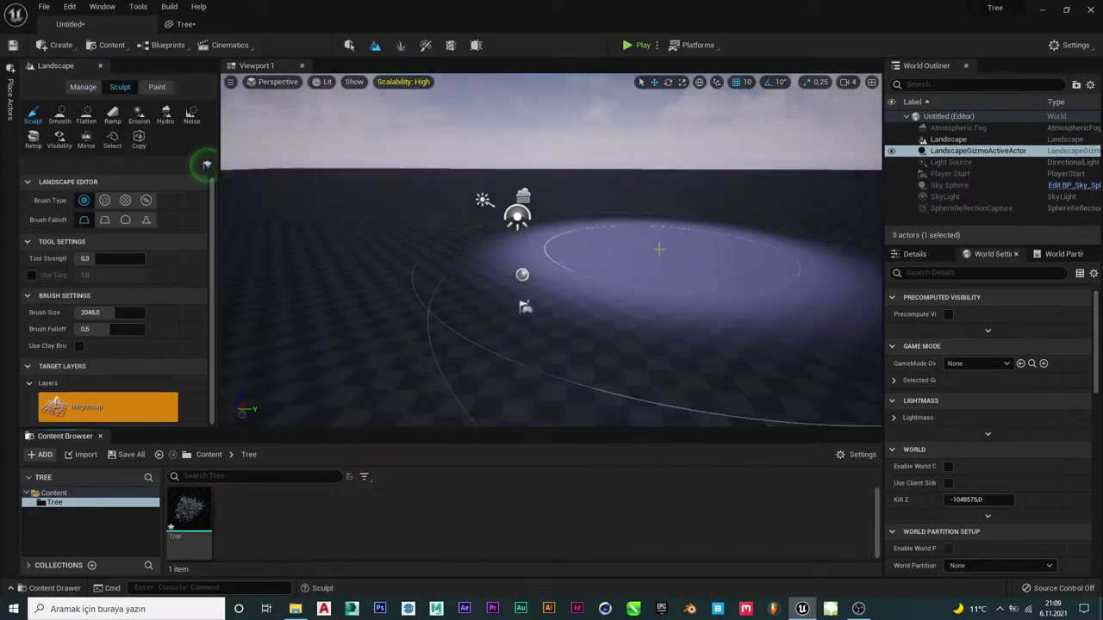
{"action": "right_click_drag", "start_coordinate": [616, 271], "coordinate": [551, 284]}
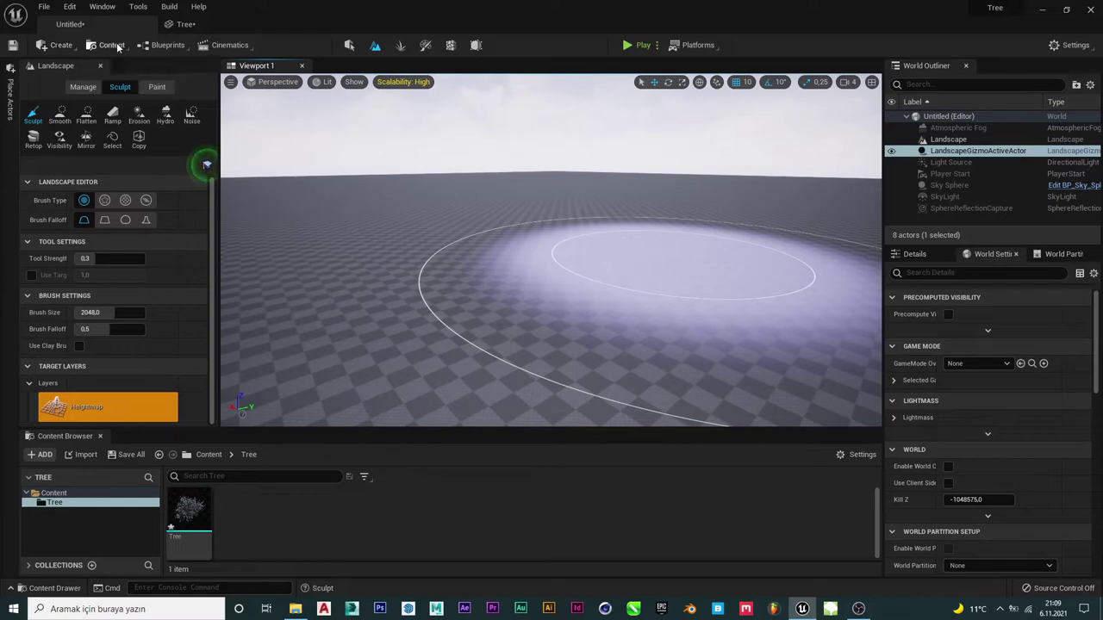
{"action": "left_click", "coordinate": [349, 45]}
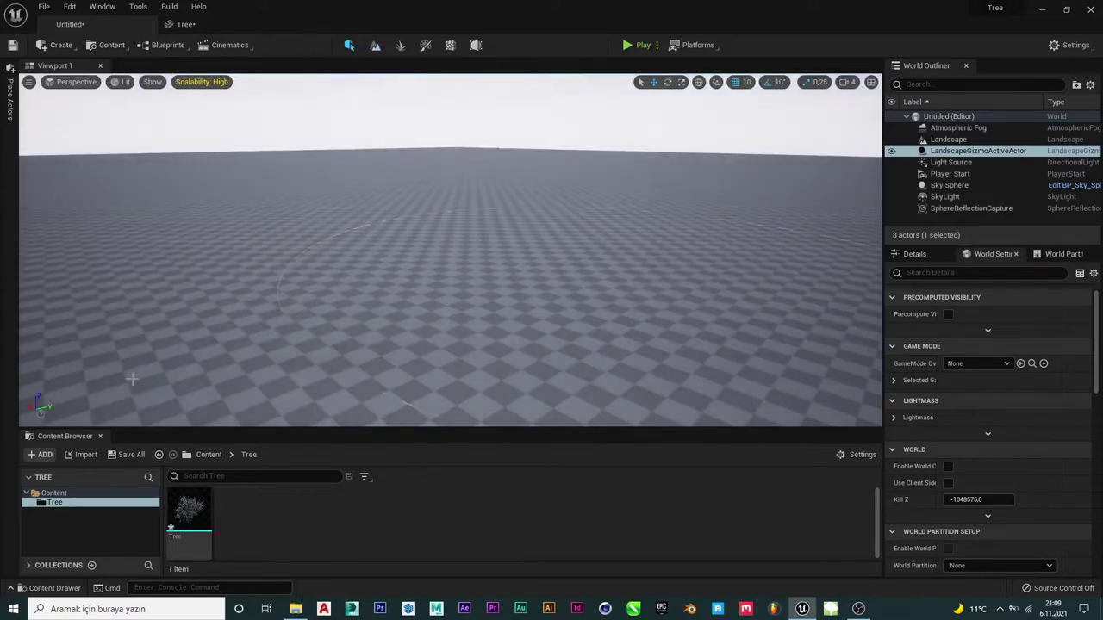
- Add the Starter Content pack from the Content Packs tab and open the StarterContent folder
{"action": "left_click", "coordinate": [41, 454]}
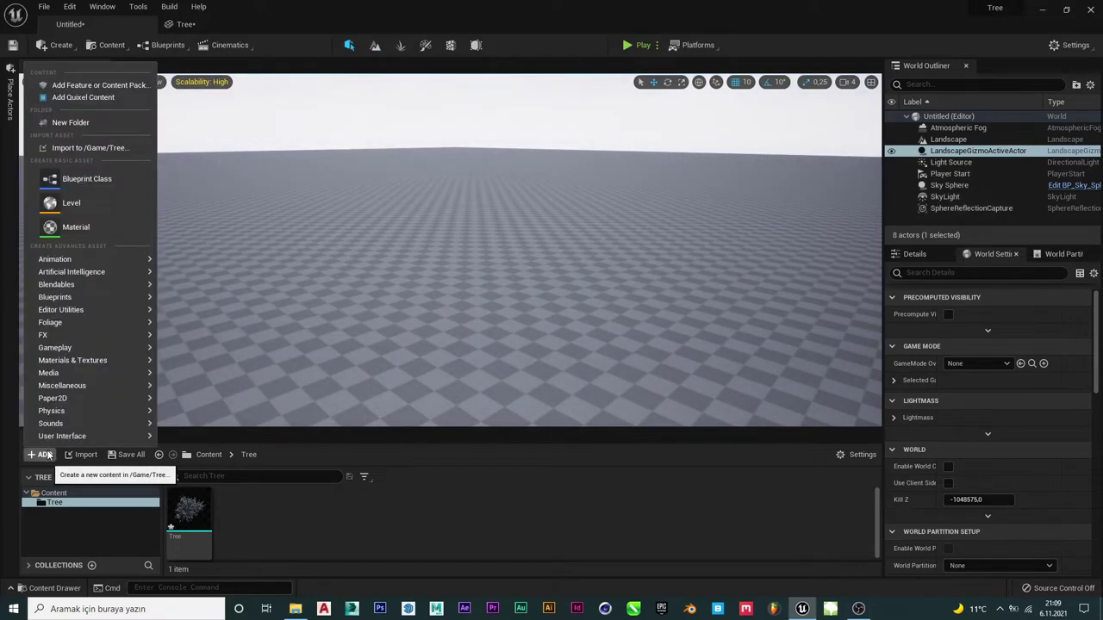
{"action": "left_click", "coordinate": [98, 86]}
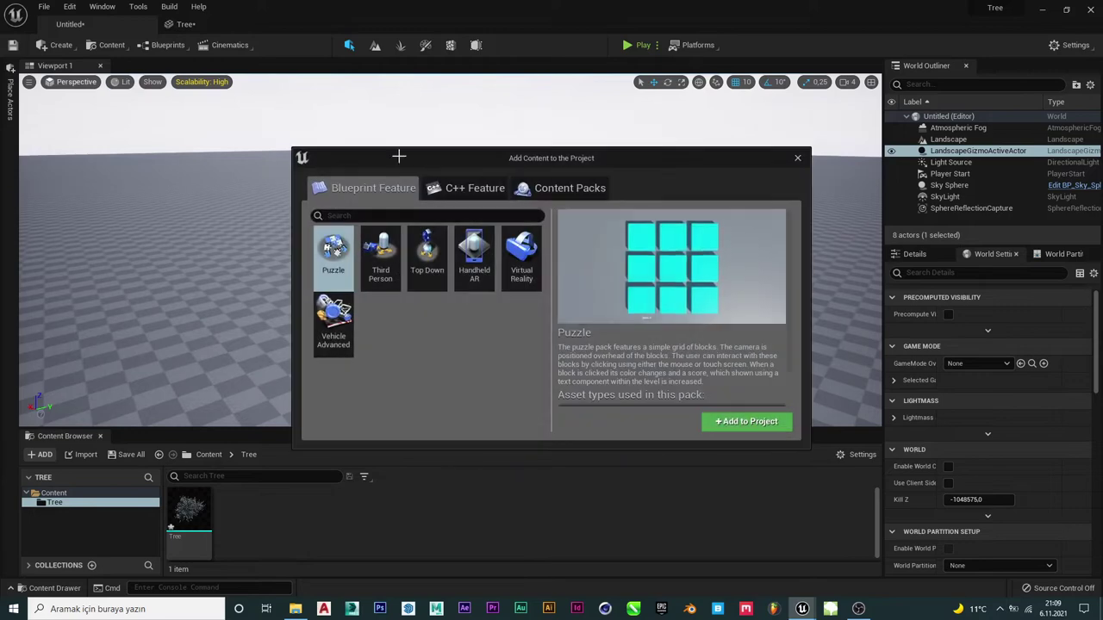
{"action": "left_click", "coordinate": [538, 191]}
{"action": "left_click", "coordinate": [775, 426]}
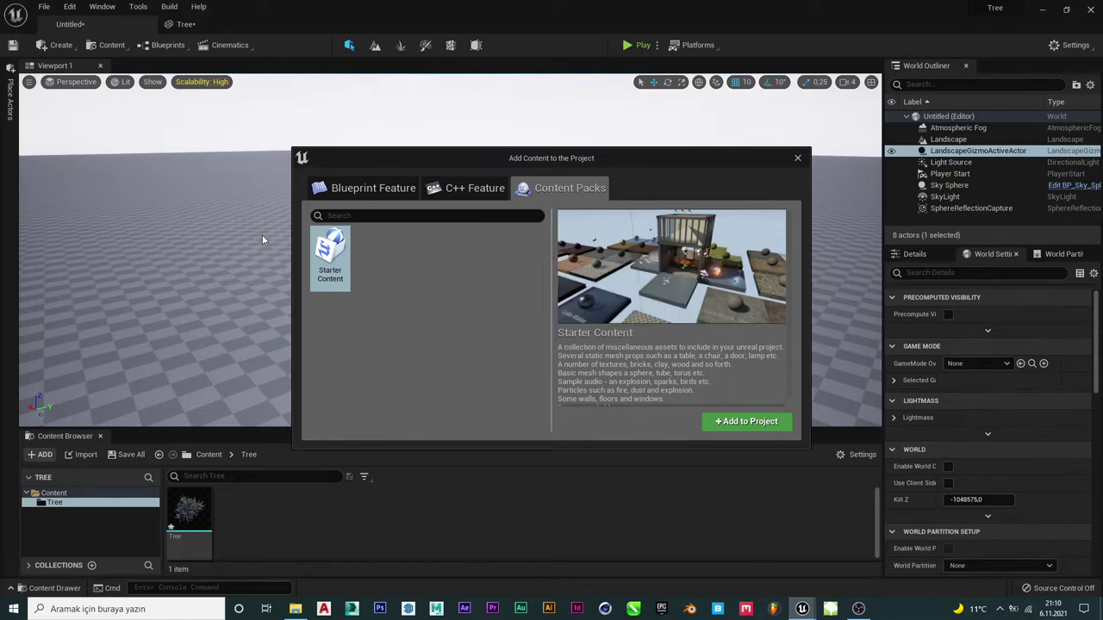
{"action": "left_click", "coordinate": [797, 157]}
{"action": "left_click", "coordinate": [253, 455]}
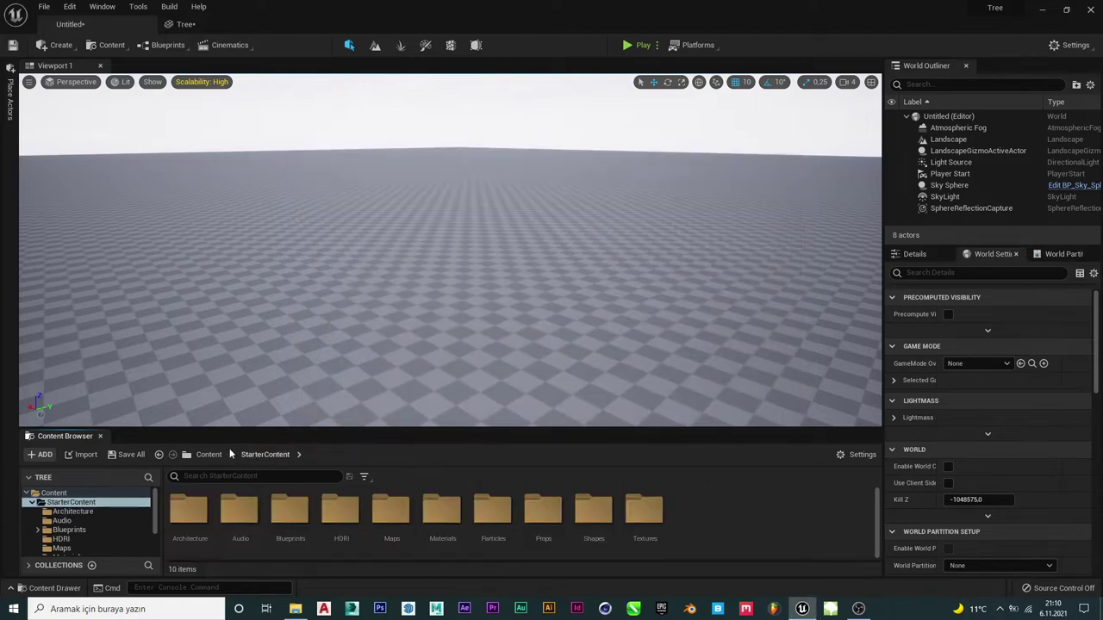
- Set the selected Landscape's Landscape Material to M_Ground_Grass in the Details panel
{"action": "left_click", "coordinate": [445, 315]}
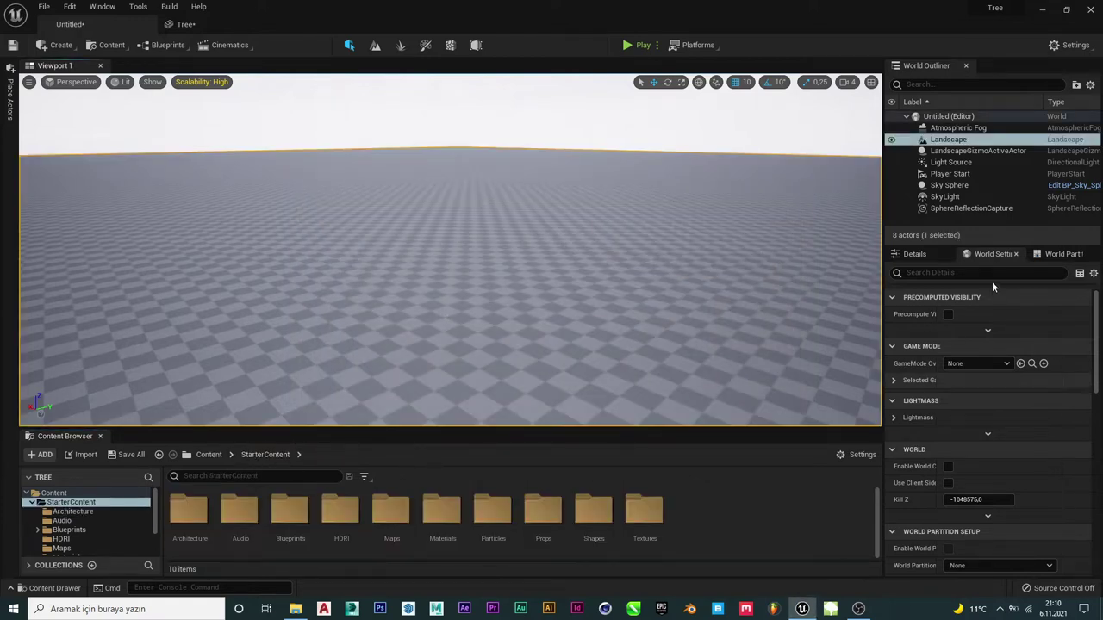
{"action": "left_click", "coordinate": [914, 253]}
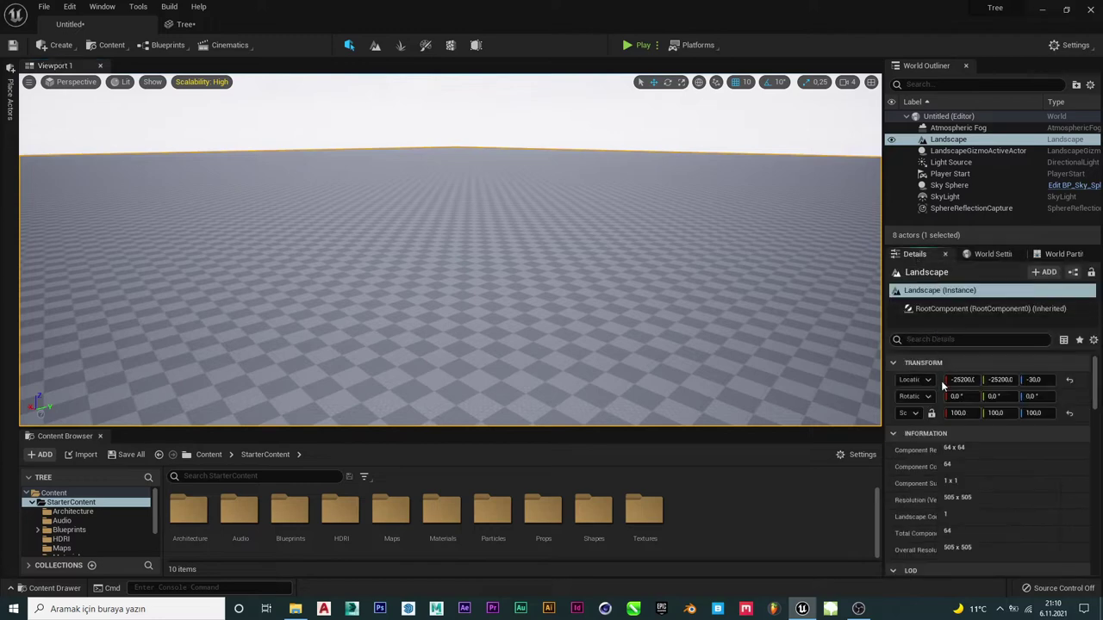
{"action": "scroll", "coordinate": [949, 423], "scroll_direction": "down", "scroll_amount": 5}
{"action": "scroll", "coordinate": [949, 426], "scroll_direction": "down", "scroll_amount": 5}
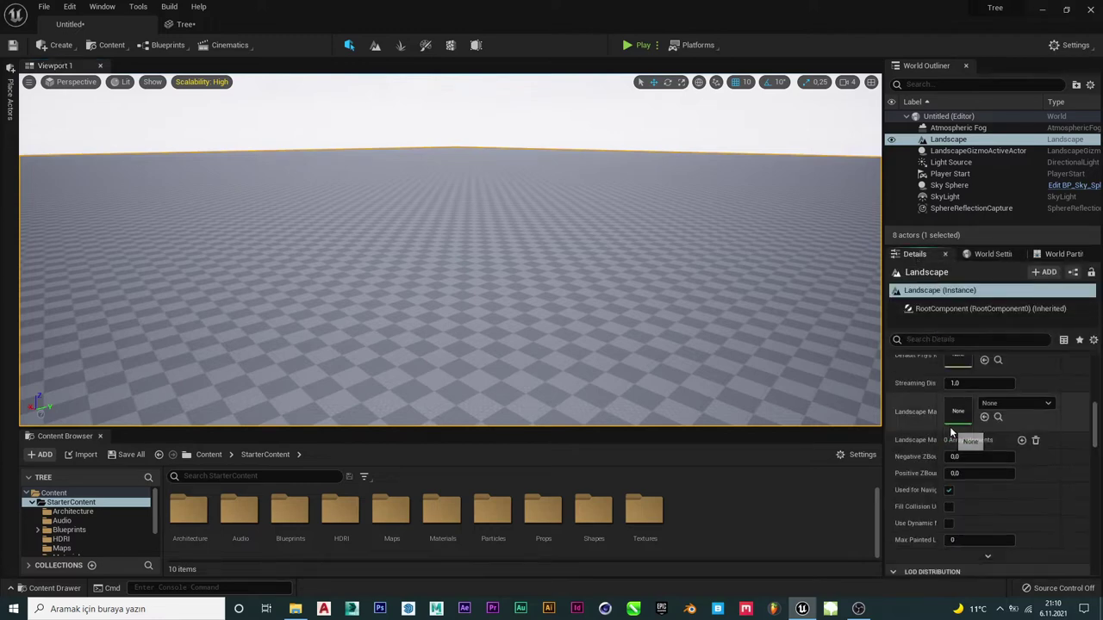
{"action": "left_click", "coordinate": [1013, 404]}
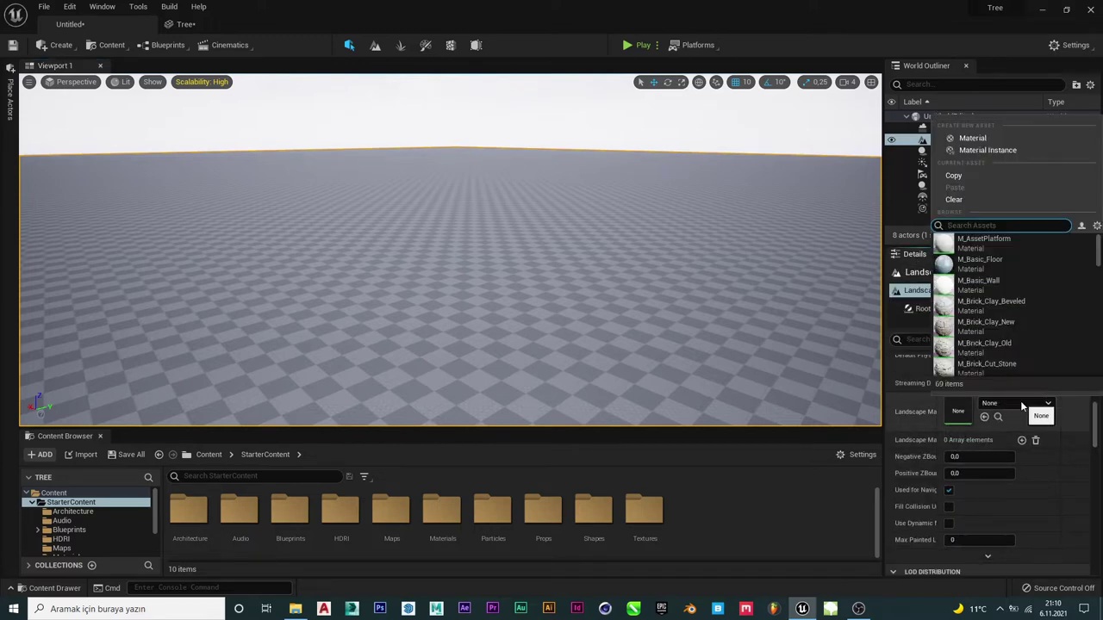
{"action": "type", "text": "grass"}
{"action": "key", "text": "Escape"}
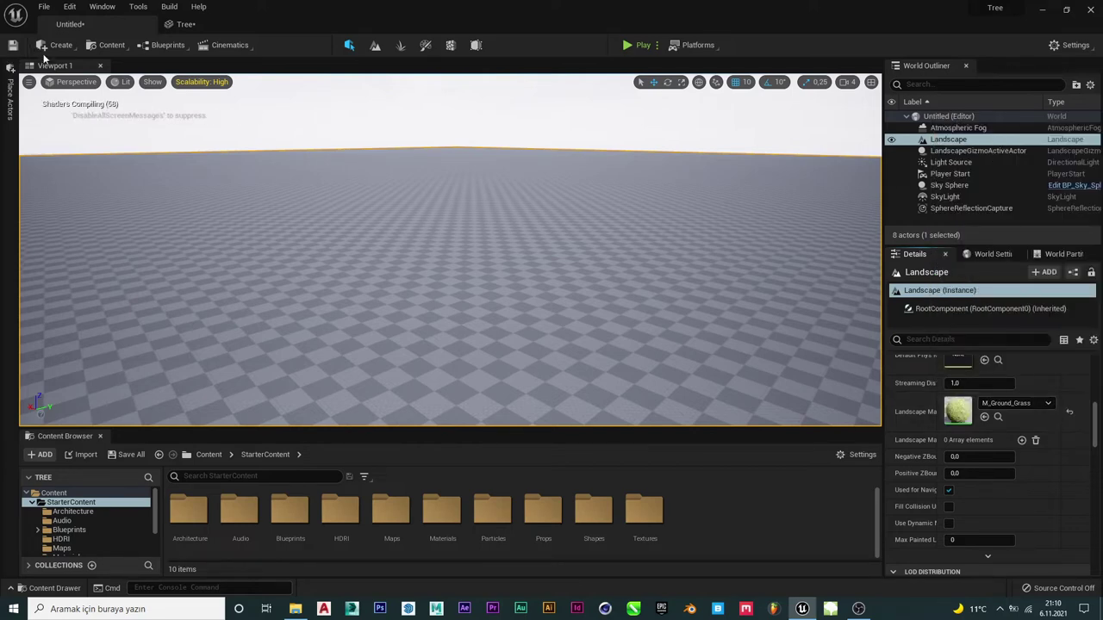
{"action": "right_click_drag", "start_coordinate": [216, 189], "coordinate": [217, 190]}
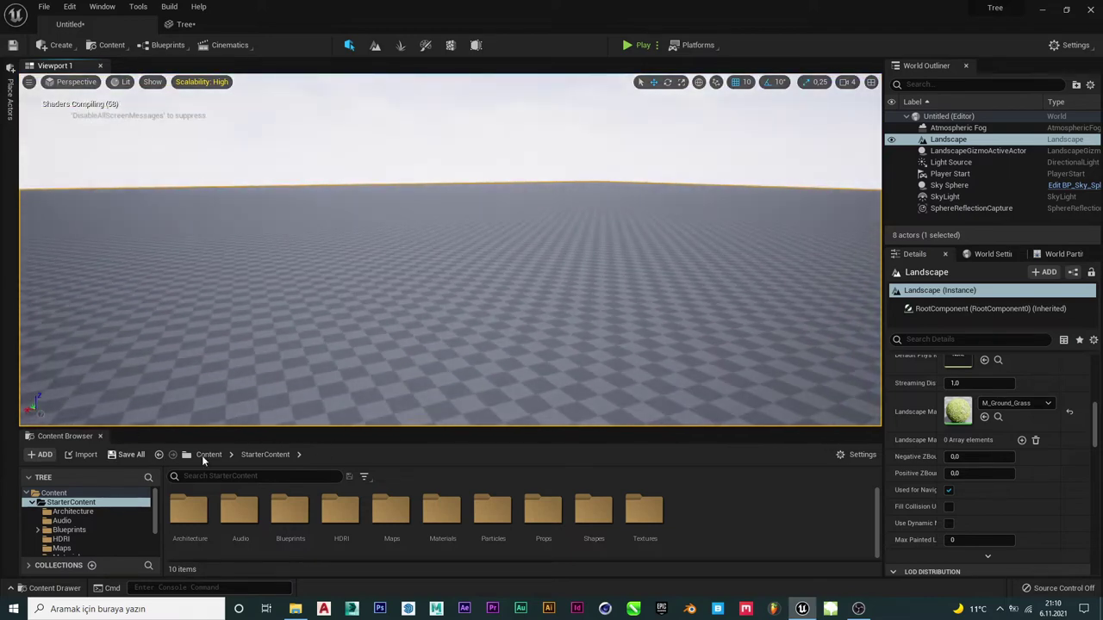
- Open the Content > Tree folder and briefly check the Tree mesh editor tab before returning to the level
{"action": "left_click", "coordinate": [207, 454]}
{"action": "left_click", "coordinate": [244, 517]}
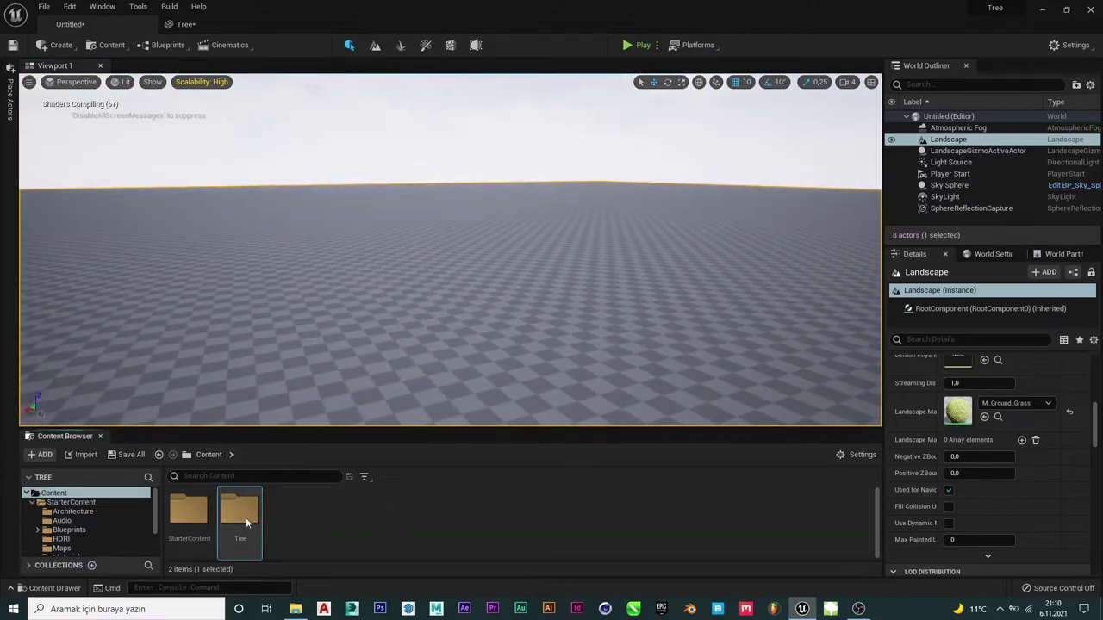
{"action": "double_click", "coordinate": [246, 517]}
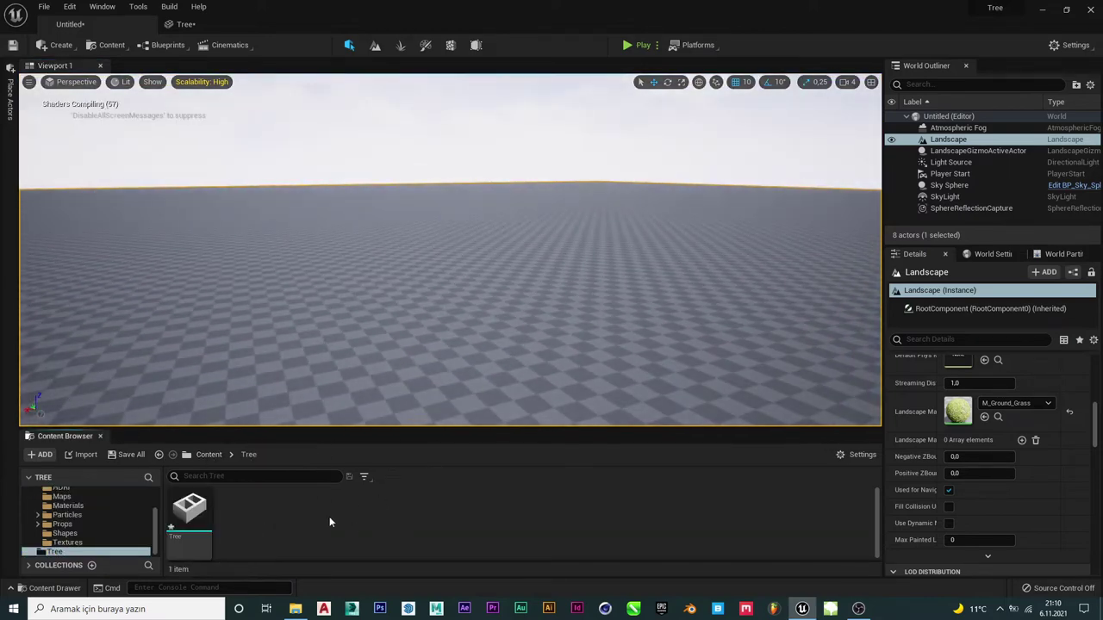
{"action": "left_click", "coordinate": [207, 27]}
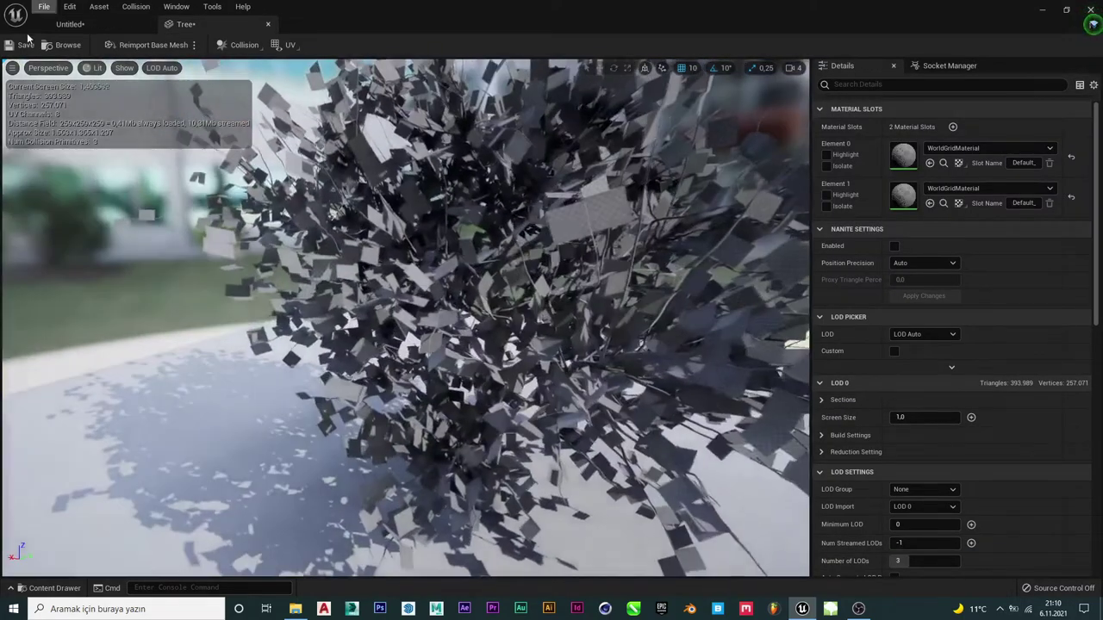
{"action": "left_click", "coordinate": [73, 24]}
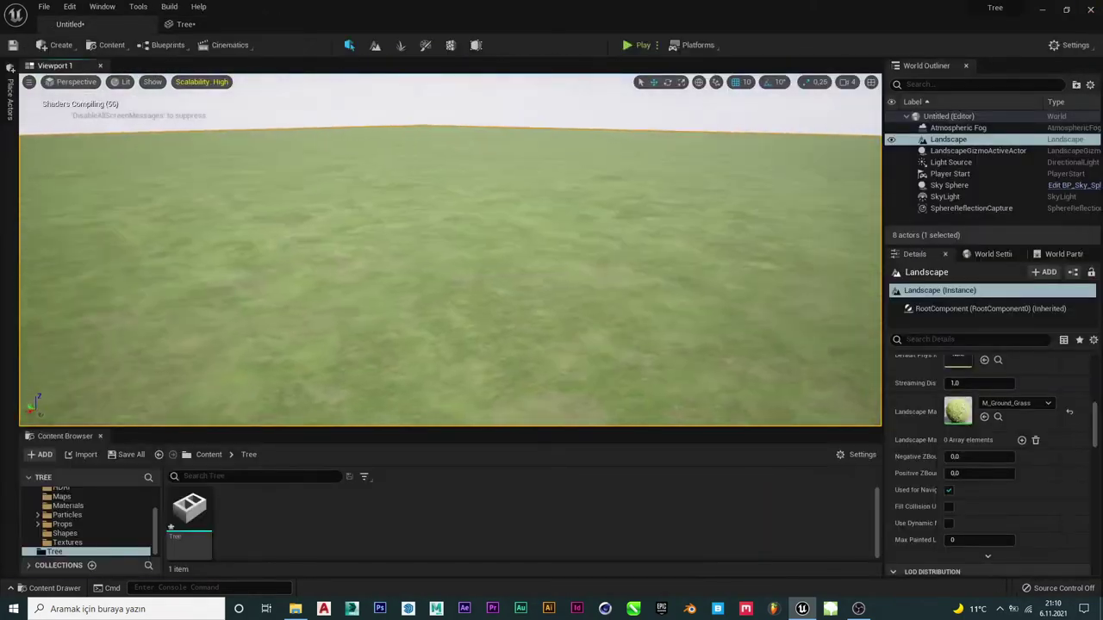
{"action": "right_click_drag", "start_coordinate": [448, 259], "coordinate": [448, 284]}
{"action": "left_click", "coordinate": [215, 84]}
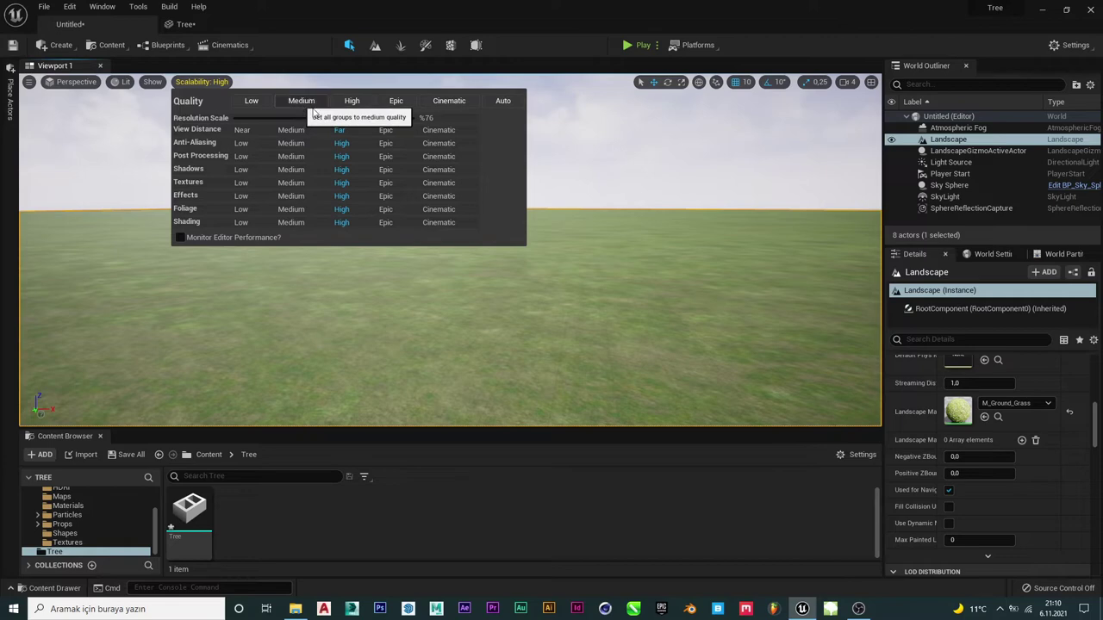
{"action": "left_click", "coordinate": [301, 101]}
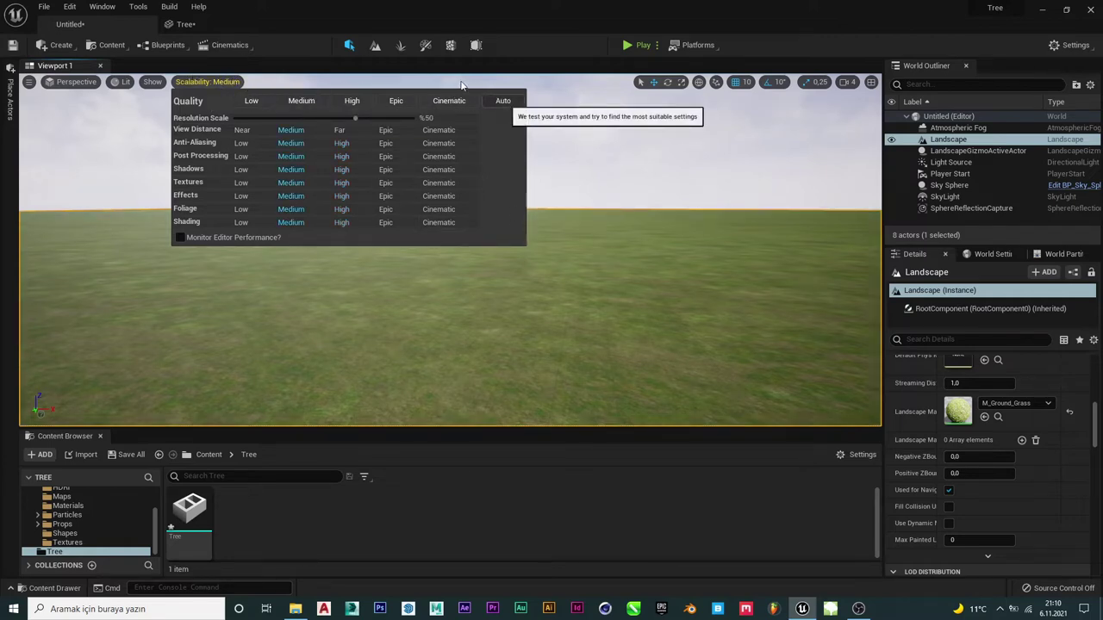
{"action": "left_click", "coordinate": [319, 193]}
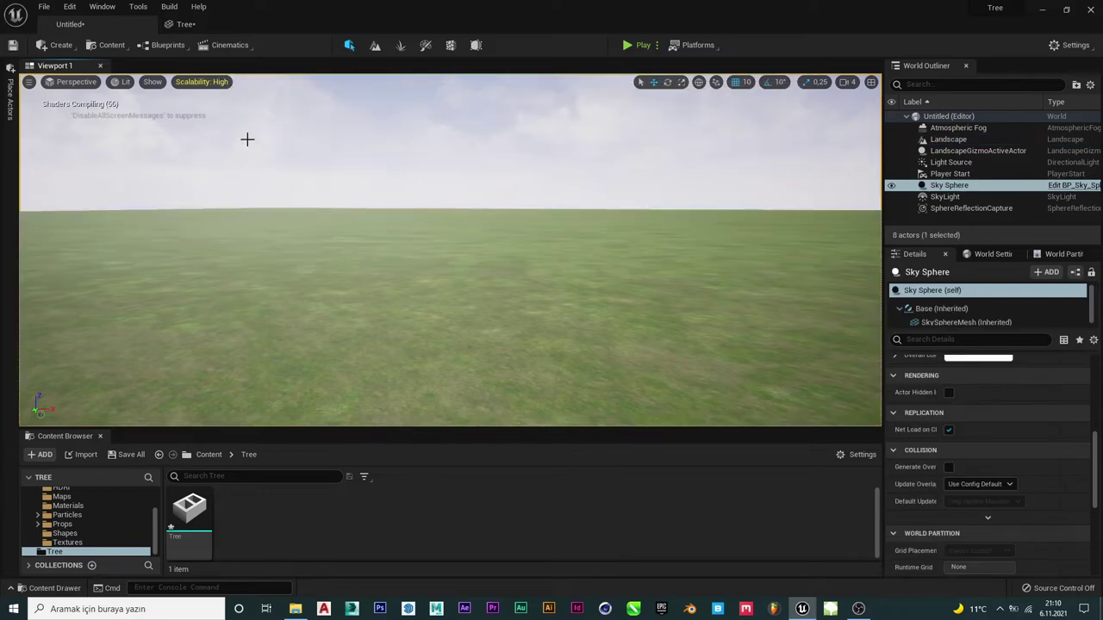
{"action": "left_click", "coordinate": [203, 82]}
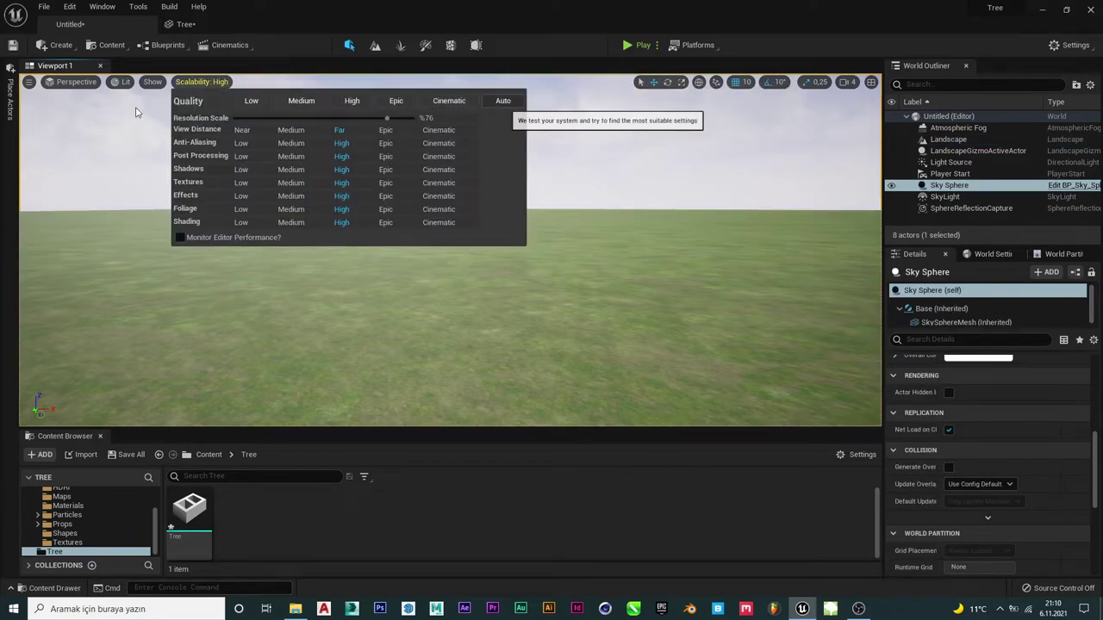
{"action": "right_click_drag", "start_coordinate": [178, 141], "coordinate": [178, 224]}
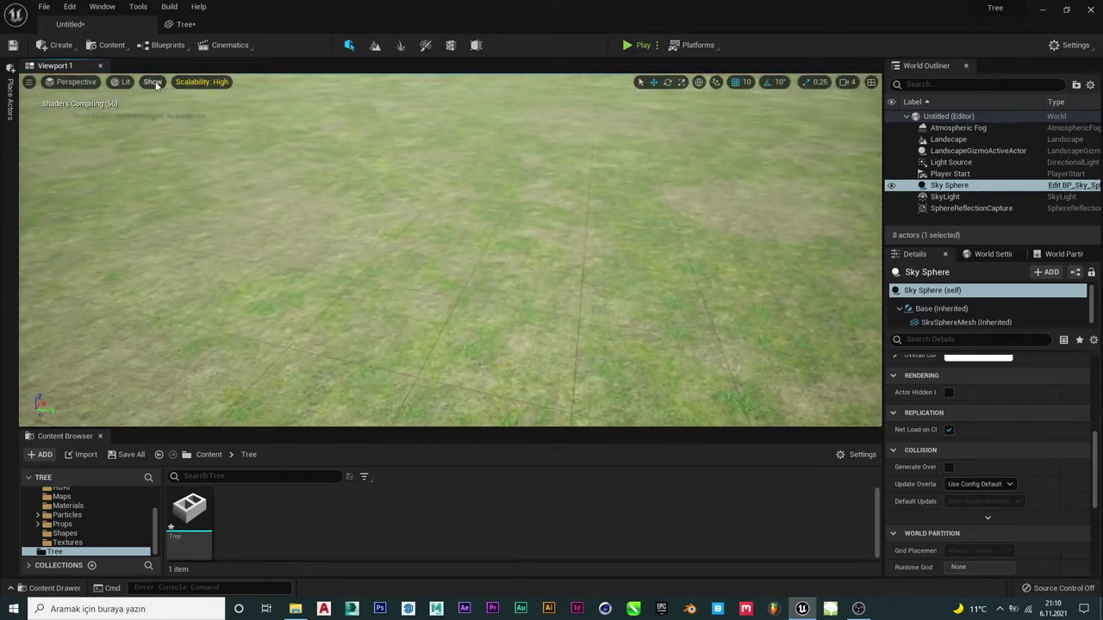
{"action": "left_click", "coordinate": [153, 83]}
{"action": "left_click", "coordinate": [201, 199]}
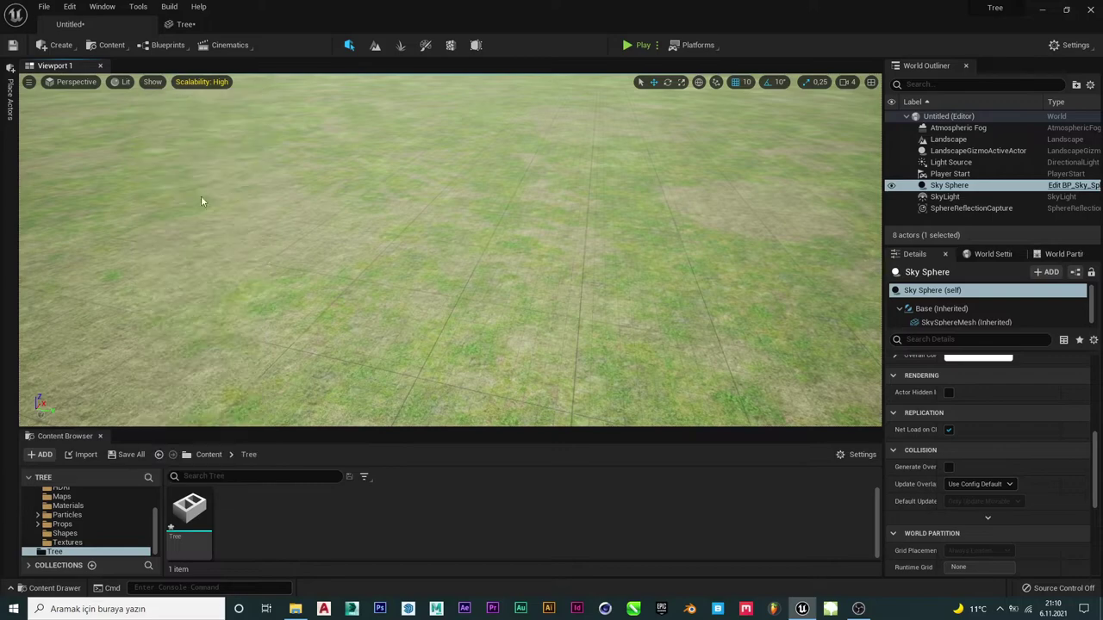
{"action": "right_click_drag", "start_coordinate": [201, 201], "coordinate": [201, 121]}
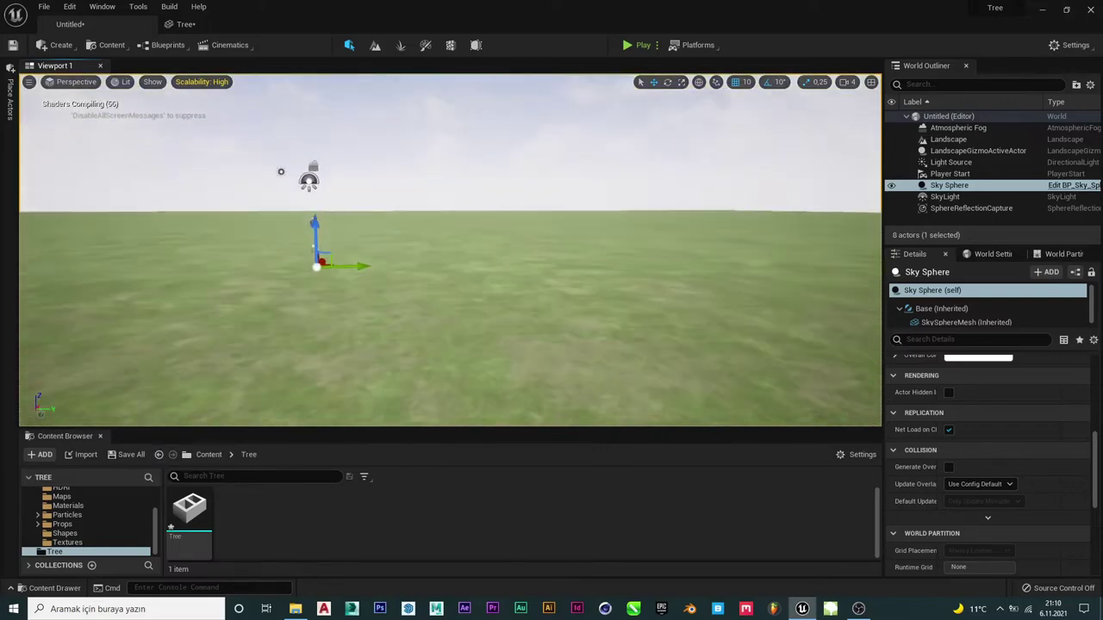
{"action": "right_click_drag", "start_coordinate": [490, 225], "coordinate": [509, 232]}
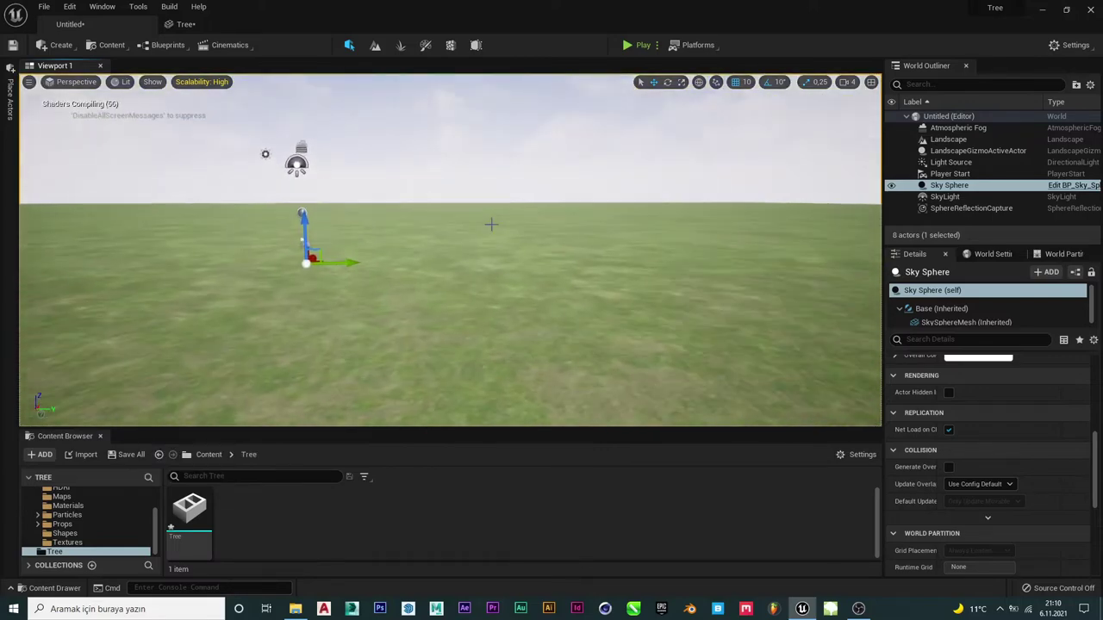
- Minimize Unreal and browse the desktop Tree Asset folder into the palm export's UE4-Unity folder
{"action": "left_click", "coordinate": [1042, 10]}
{"action": "key", "text": "super+d"}
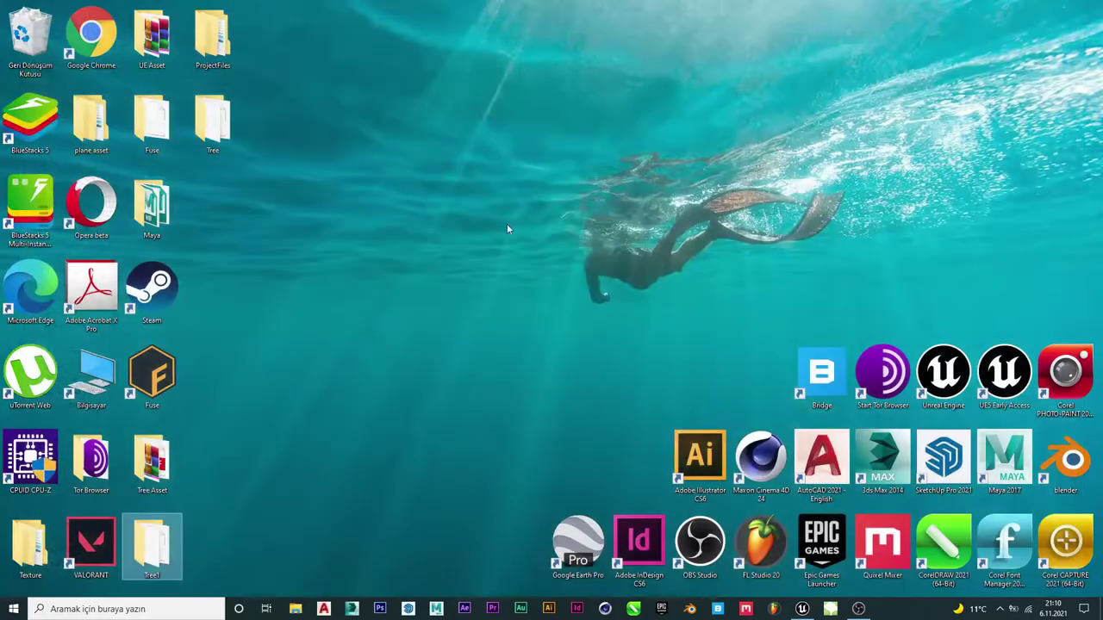
{"action": "left_click", "coordinate": [167, 464]}
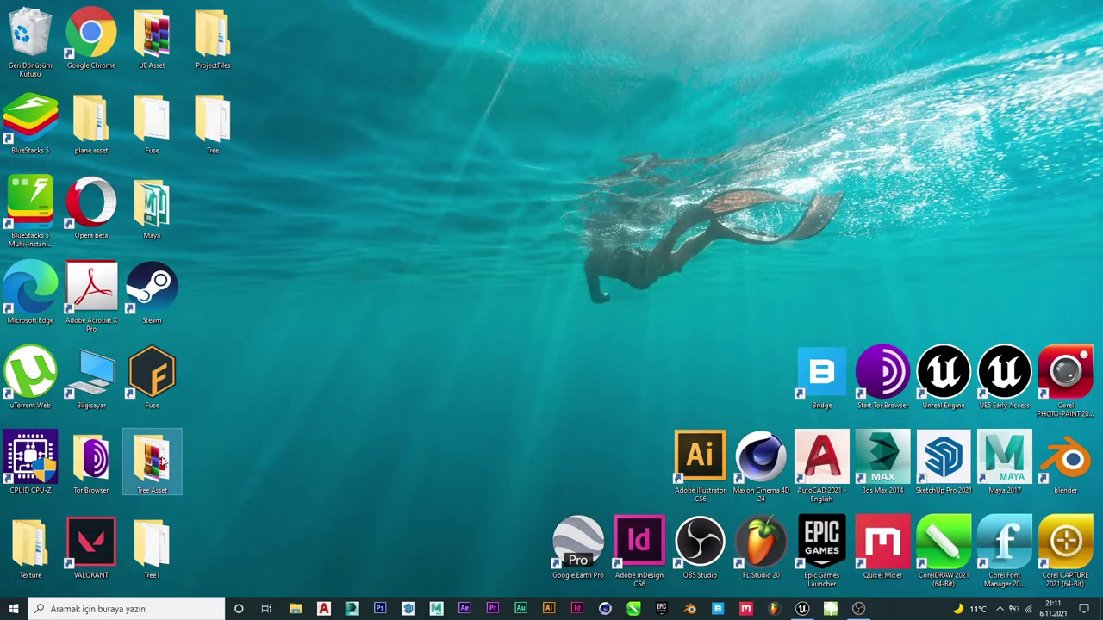
{"action": "double_click", "coordinate": [163, 463]}
{"action": "left_click", "coordinate": [631, 193]}
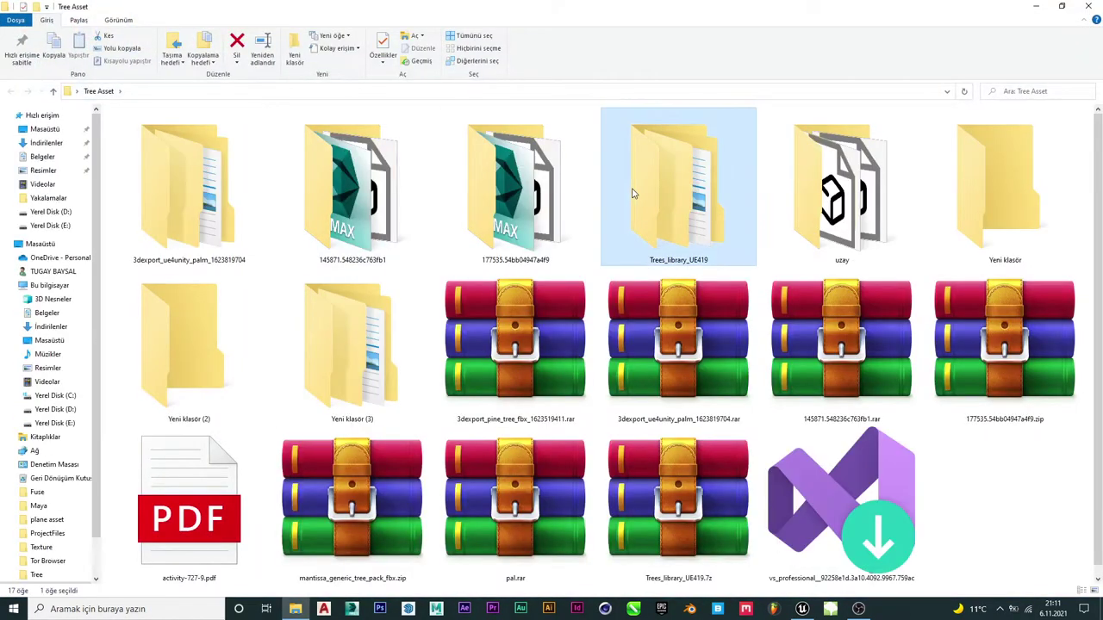
{"action": "double_click", "coordinate": [632, 193]}
{"action": "left_click", "coordinate": [11, 93]}
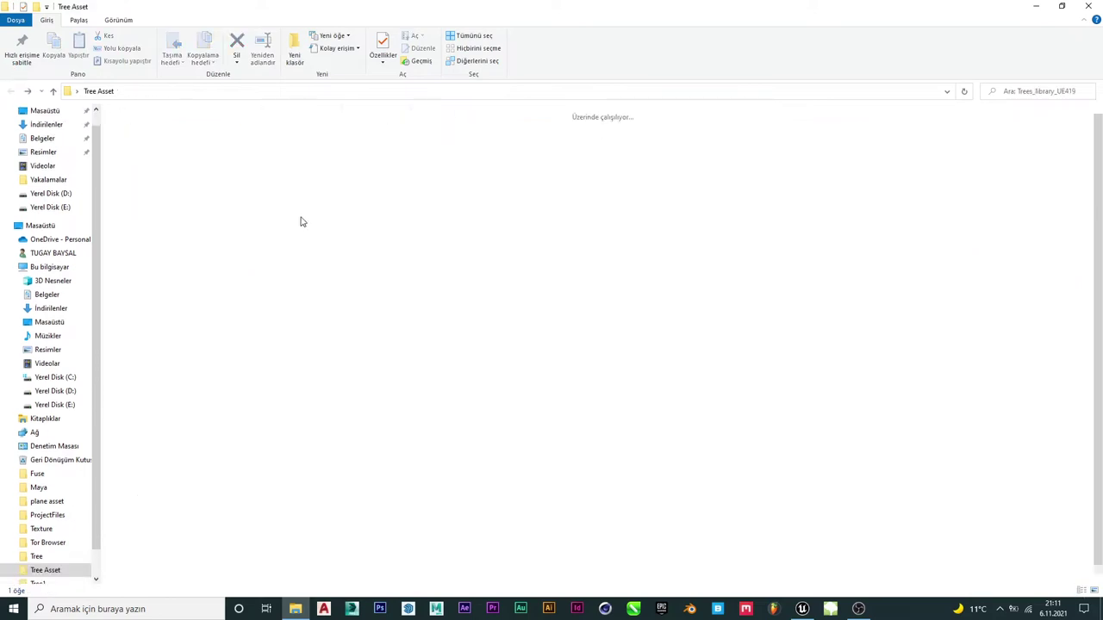
{"action": "double_click", "coordinate": [232, 201]}
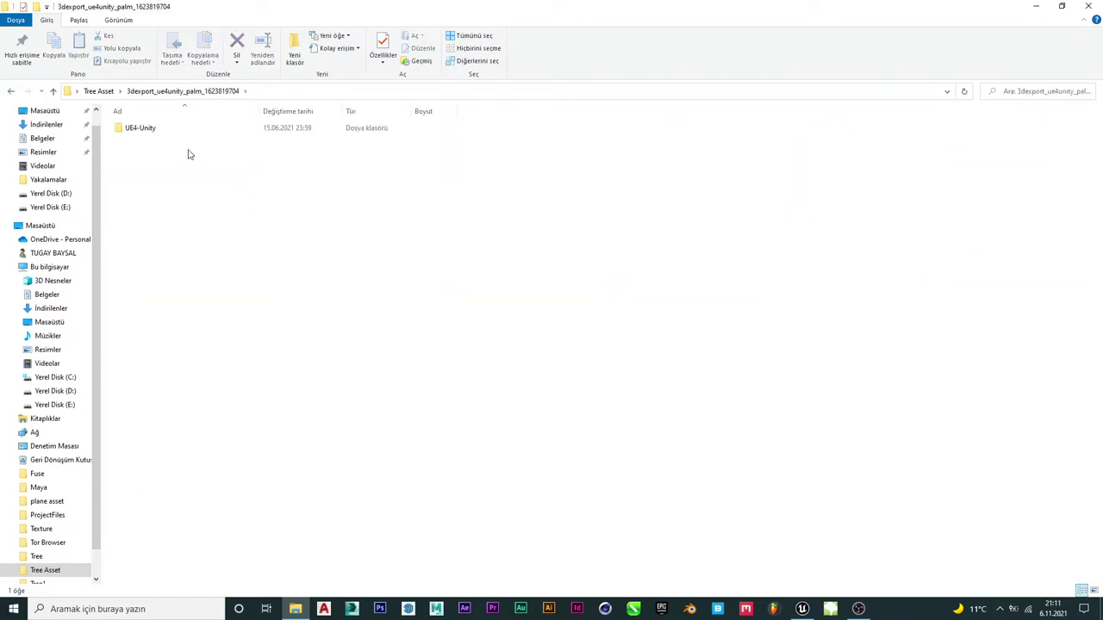
{"action": "left_click", "coordinate": [175, 131]}
{"action": "double_click", "coordinate": [176, 130]}
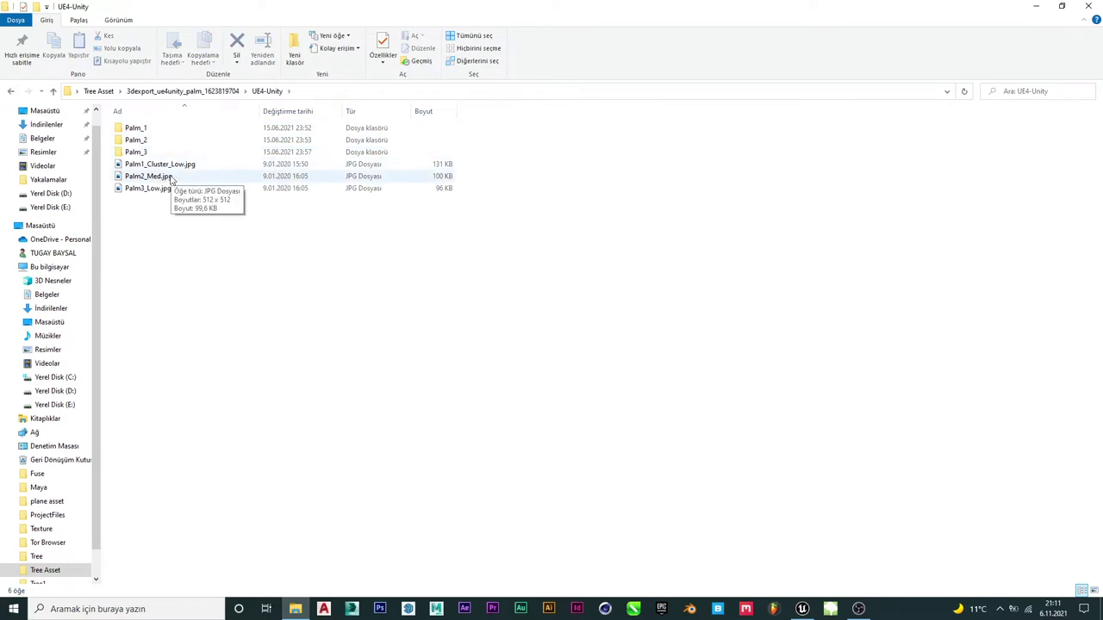
- Show UE4-Unity files as preview icons, view Palm1_Cluster_Low.jpg, then back out to Tree Asset
{"action": "right_click", "coordinate": [266, 265]}
{"action": "mouse_move", "coordinate": [323, 272]}
{"action": "left_click", "coordinate": [463, 297]}
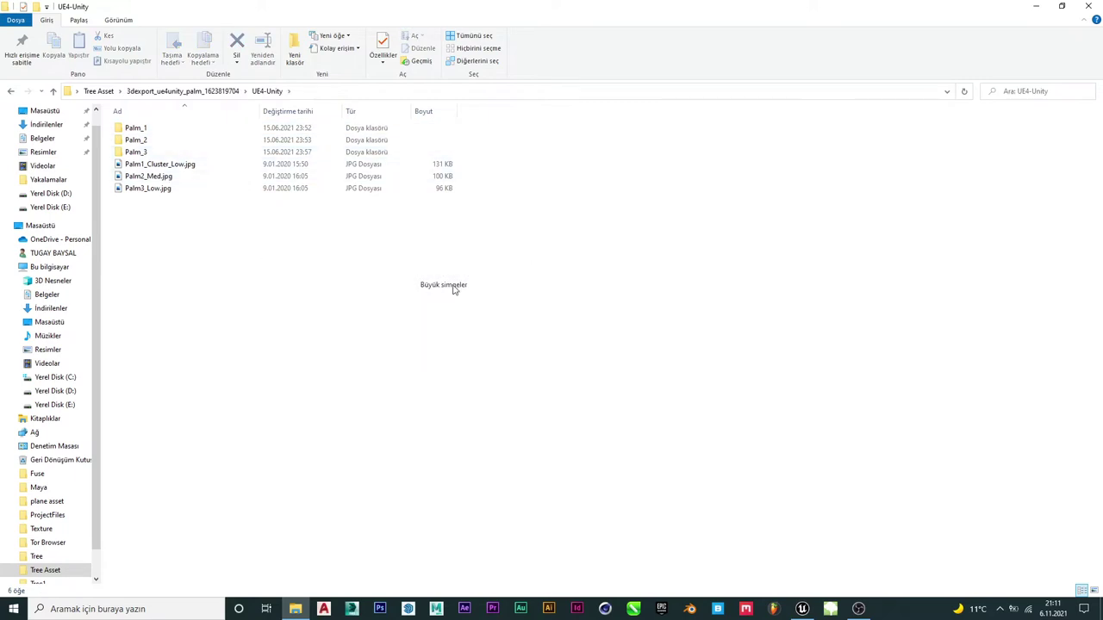
{"action": "double_click", "coordinate": [326, 145]}
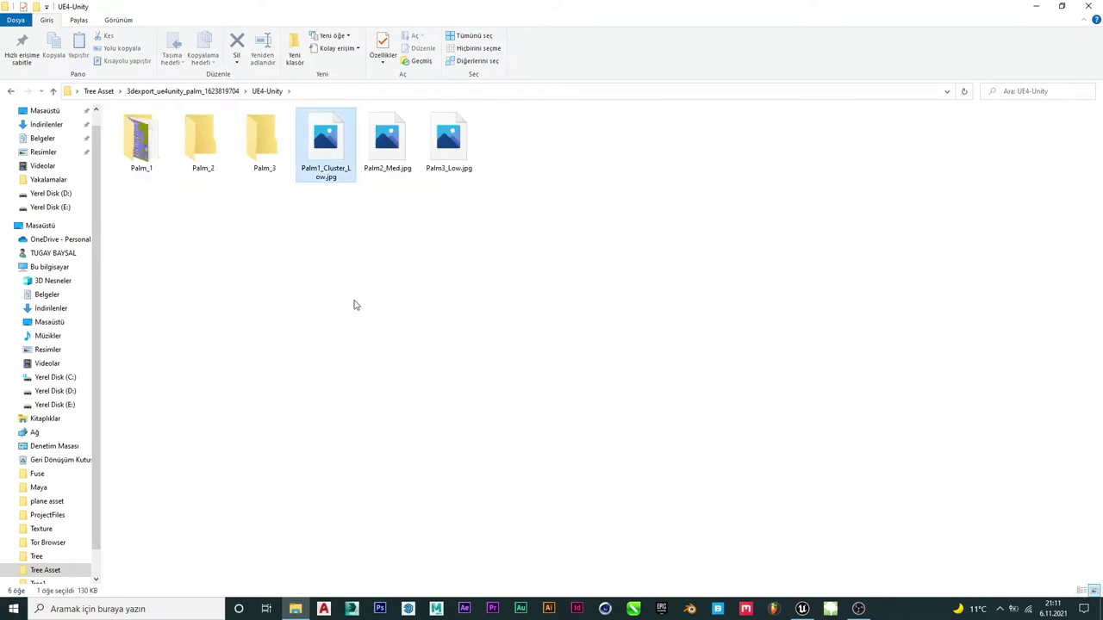
{"action": "left_click", "coordinate": [386, 146]}
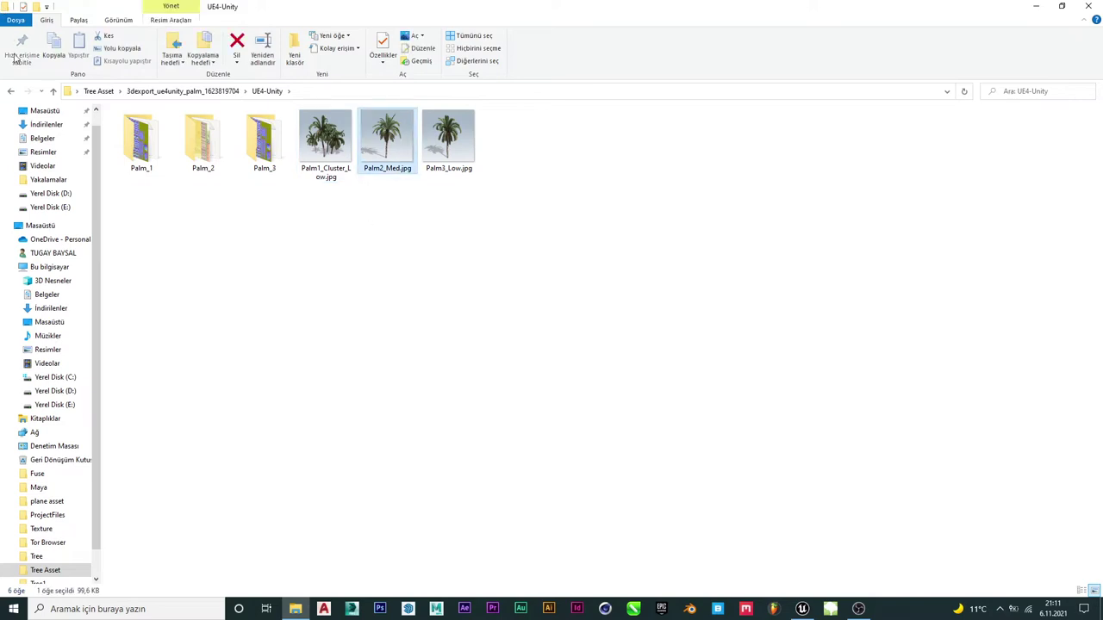
{"action": "left_click", "coordinate": [129, 90]}
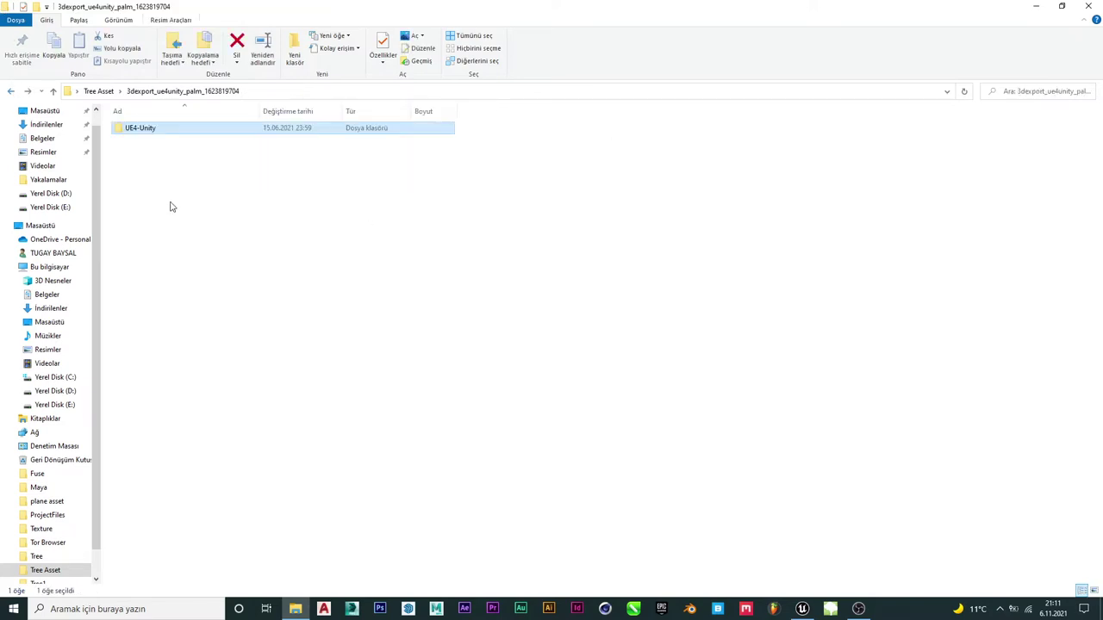
{"action": "left_click", "coordinate": [12, 91]}
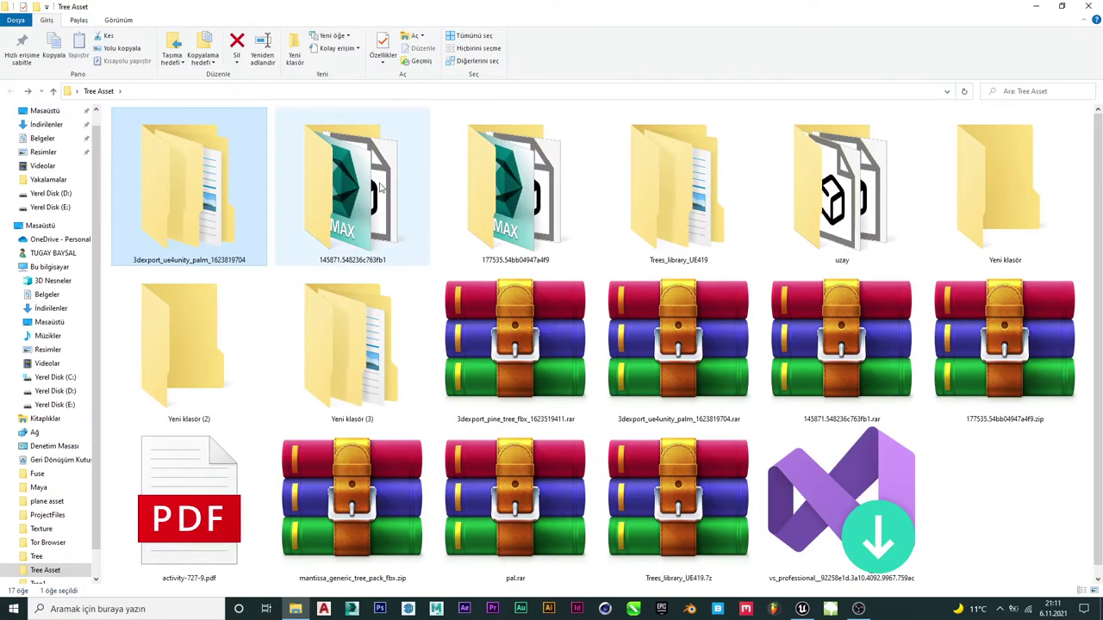
- Open the 145871.548236c763fb1 folder, select bark_bump.jpg and bark1.jpg, and return to Unreal
{"action": "left_click", "coordinate": [379, 188]}
{"action": "double_click", "coordinate": [379, 188]}
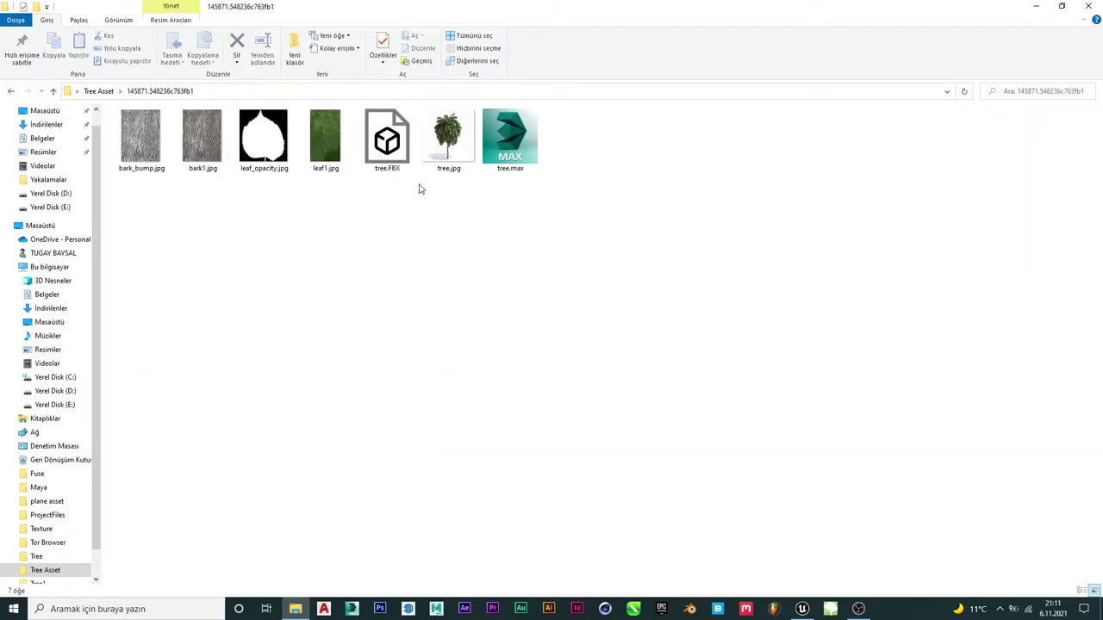
{"action": "left_click", "coordinate": [198, 152]}
{"action": "left_click", "coordinate": [431, 335]}
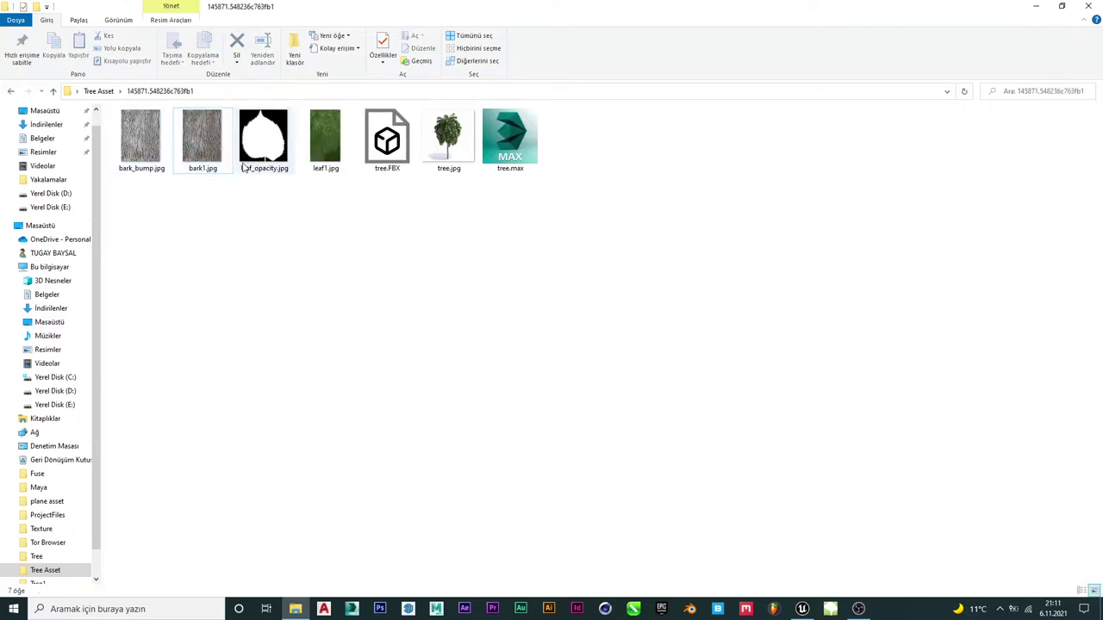
{"action": "left_click", "coordinate": [140, 142]}
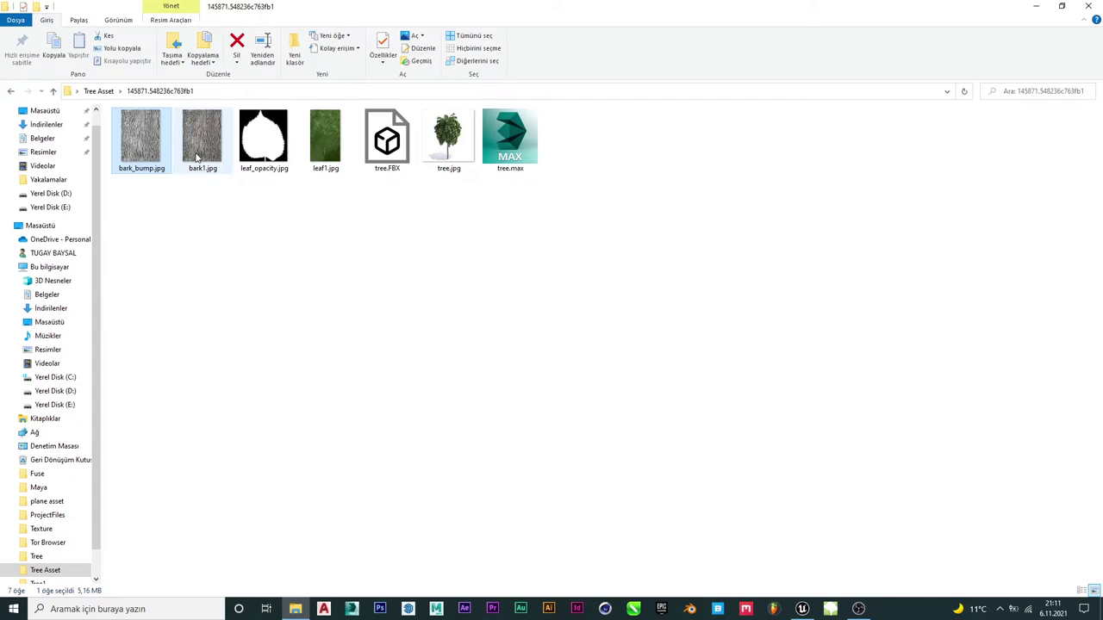
{"action": "mouse_move", "coordinate": [197, 155]}
{"action": "left_mouse_down", "text": "ctrl"}
{"action": "mouse_move", "coordinate": [168, 193]}
{"action": "mouse_move", "coordinate": [835, 511]}
{"action": "left_mouse_up", "text": "ctrl"}
{"action": "left_click", "coordinate": [805, 609]}
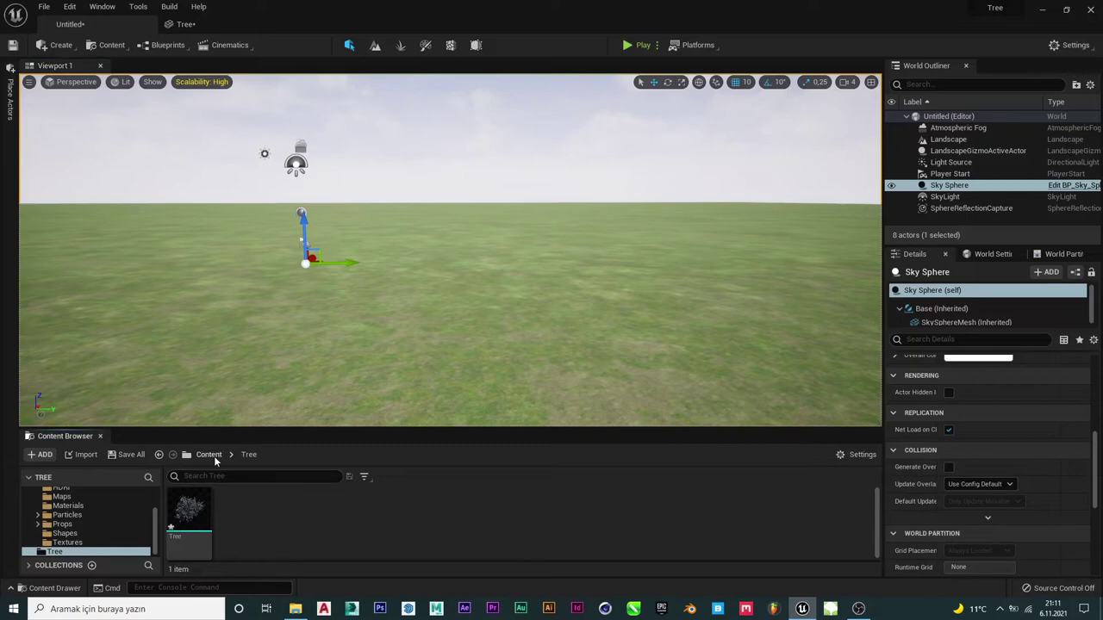
- Create a new folder named Texture inside the Tree content folder and open it
{"action": "left_click", "coordinate": [209, 454]}
{"action": "double_click", "coordinate": [239, 513]}
{"action": "right_click", "coordinate": [335, 535]}
{"action": "left_click", "coordinate": [392, 199]}
{"action": "type", "text": "Textur"}
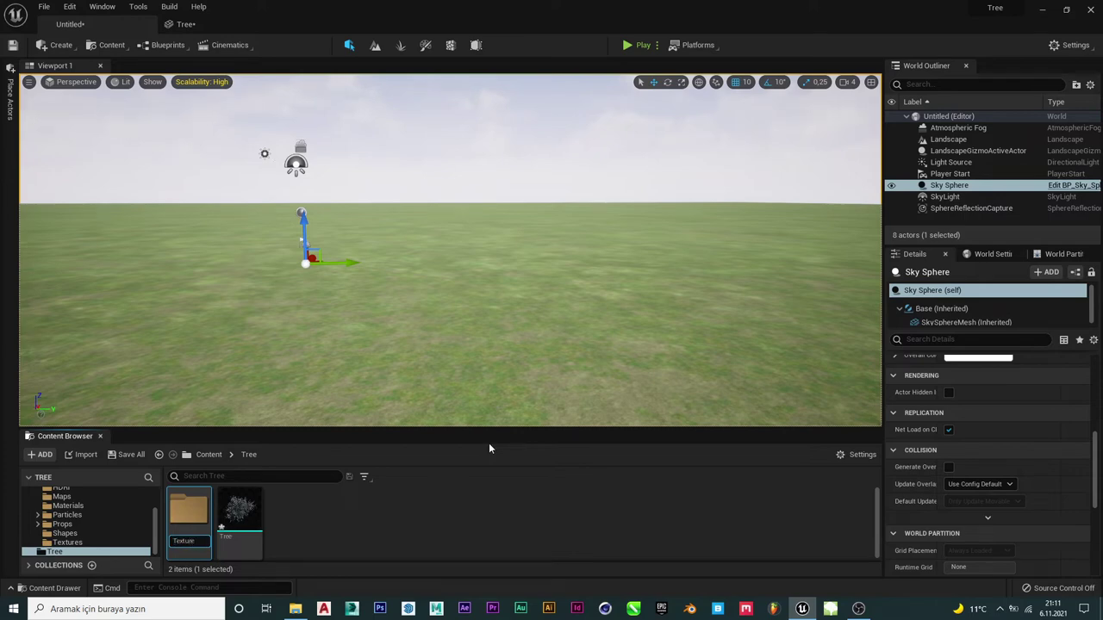
{"action": "type", "text": "e"}
{"action": "key", "text": "Return"}
{"action": "double_click", "coordinate": [189, 513]}
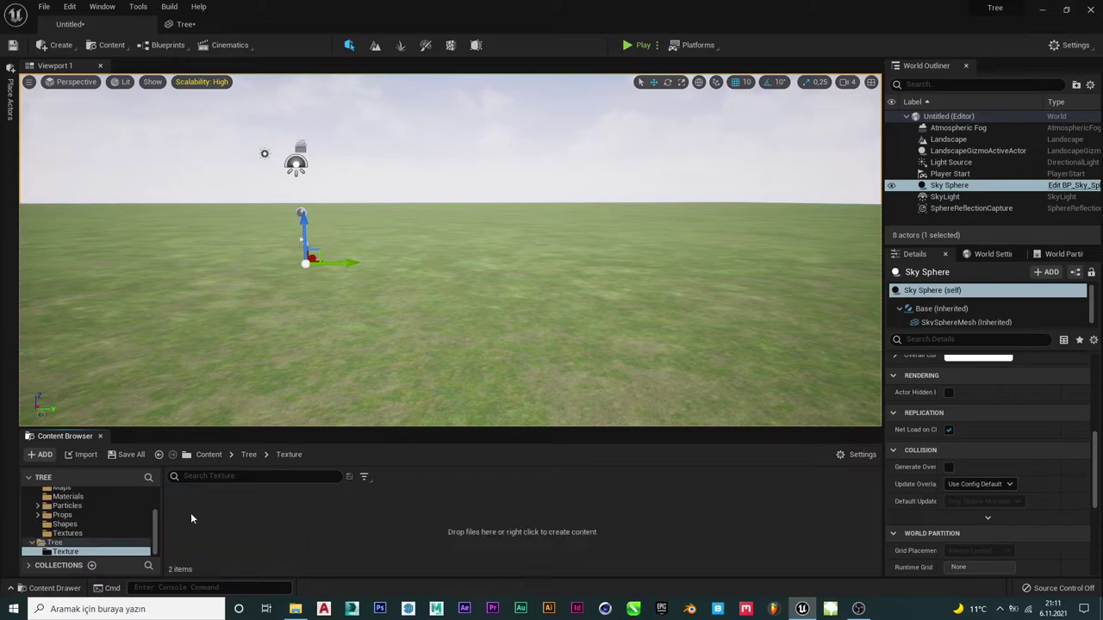
- Import bark1, bark_bump, leaf1 and leaf_opacity JPGs from Explorer into the Texture folder
{"action": "left_click", "coordinate": [1042, 10]}
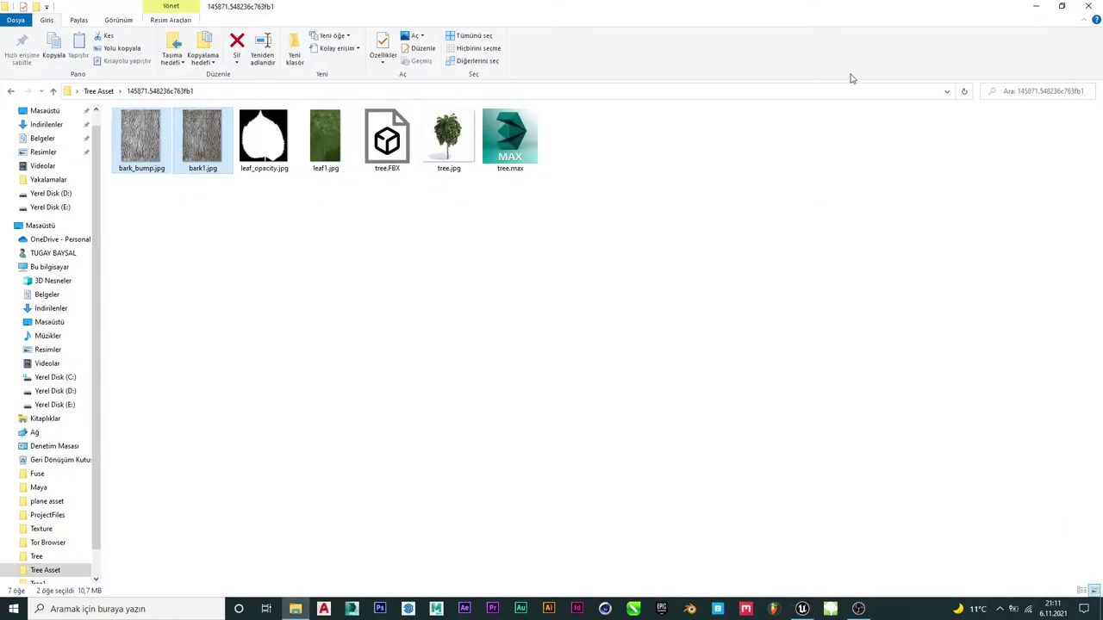
{"action": "left_click", "coordinate": [160, 180]}
{"action": "left_click", "coordinate": [140, 142]}
{"action": "left_click", "coordinate": [263, 138], "text": "shift"}
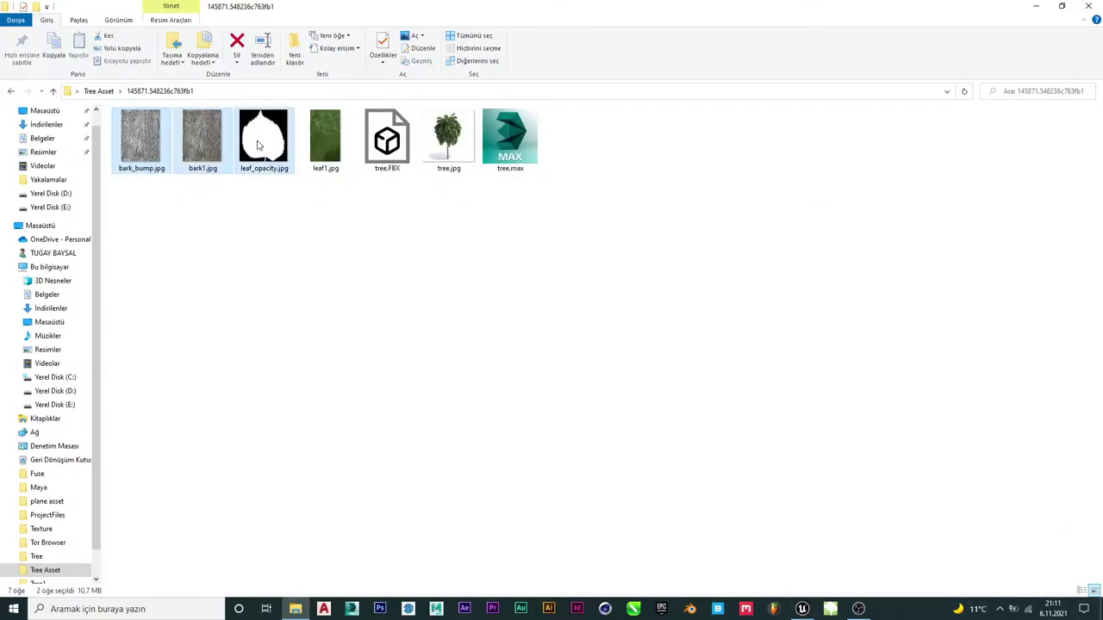
{"action": "mouse_move", "coordinate": [327, 149]}
{"action": "left_mouse_down"}
{"action": "mouse_move", "coordinate": [807, 612]}
{"action": "mouse_move", "coordinate": [365, 513]}
{"action": "left_mouse_up"}
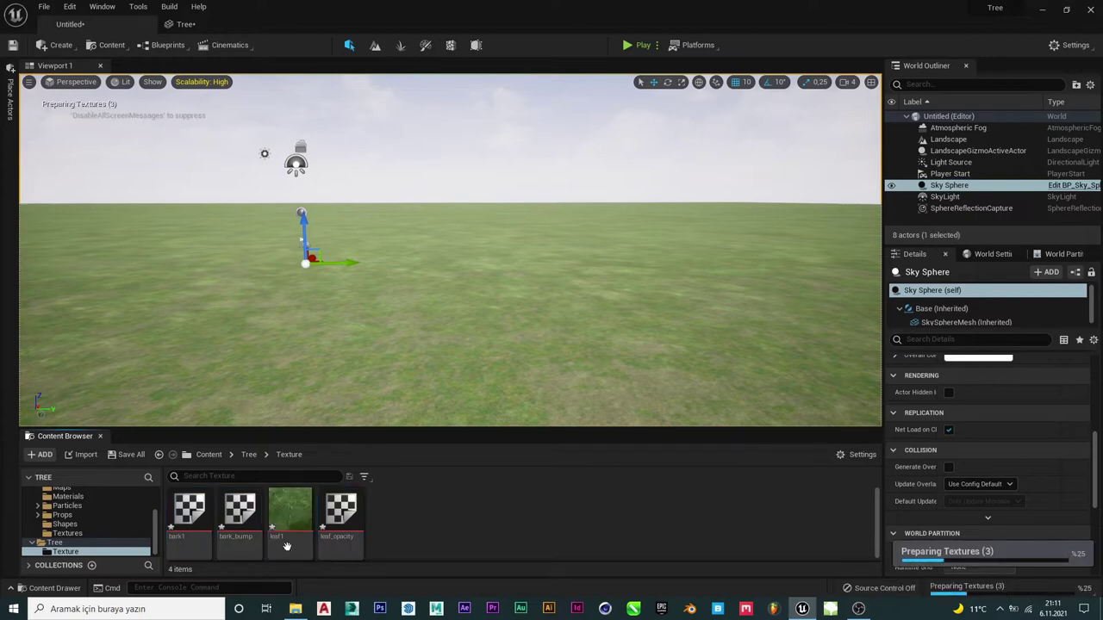
- Create a new material named M_Bark in the Texture folder
{"action": "right_click", "coordinate": [481, 522]}
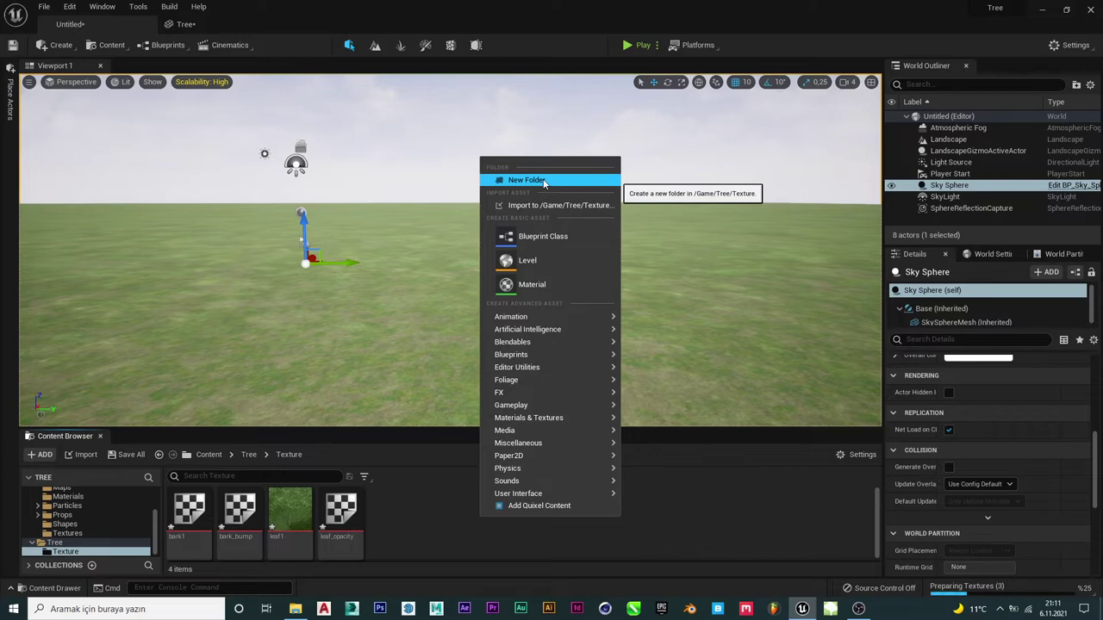
{"action": "left_click", "coordinate": [563, 284]}
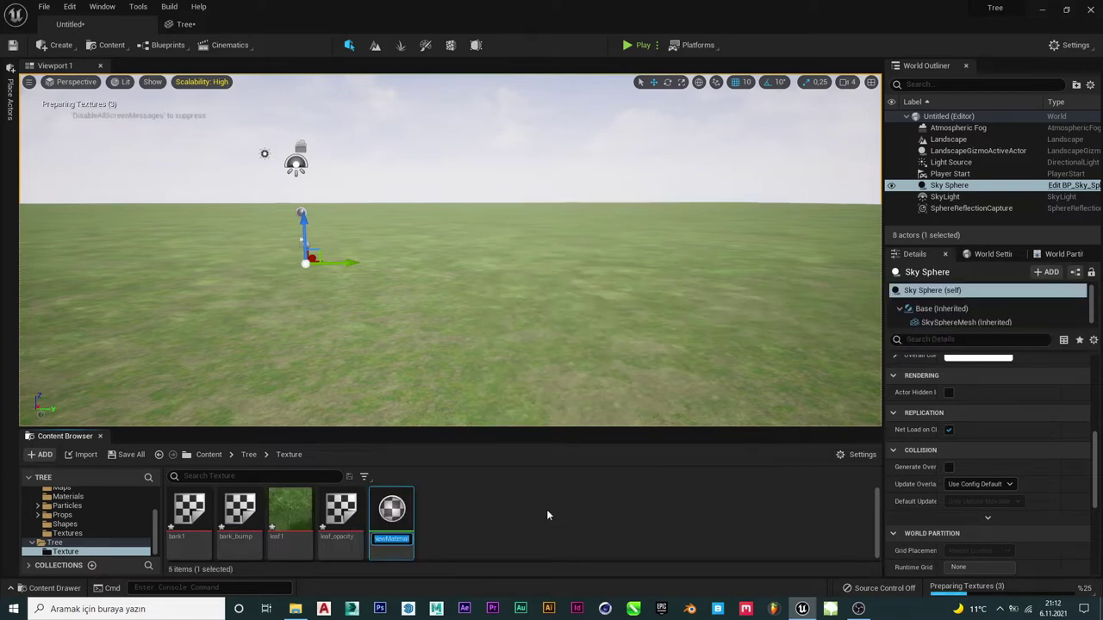
{"action": "type", "text": "M"}
{"action": "type", "text": "_b"}
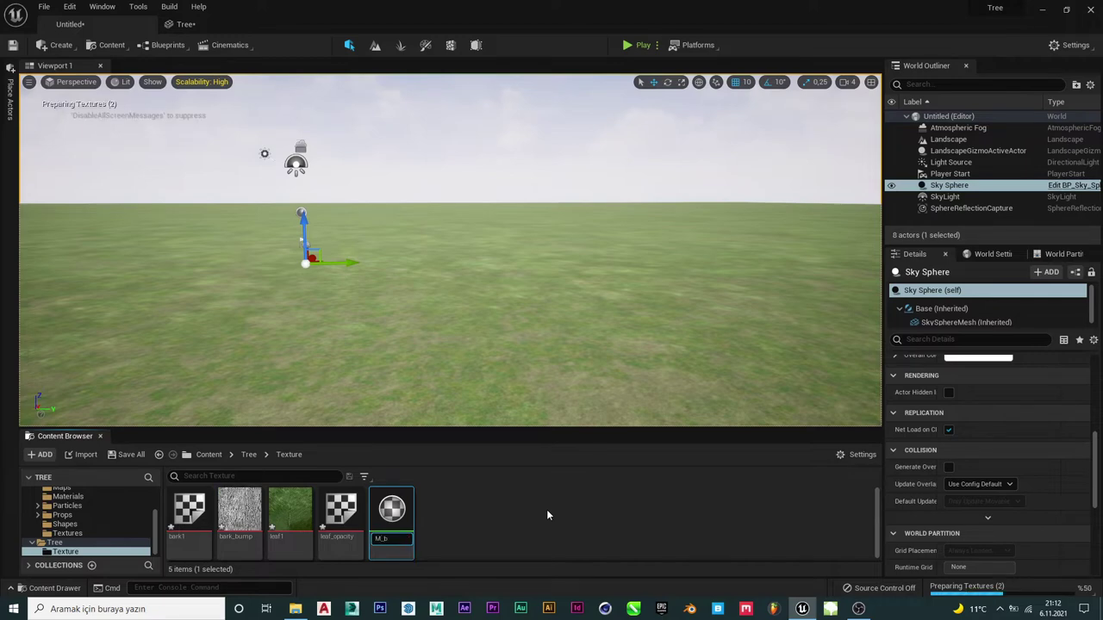
{"action": "key", "text": "BackSpace"}
{"action": "type", "text": "l"}
{"action": "type", "text": "rk"}
{"action": "key", "text": "Return"}
- Create a second material named M_Leaf beside M_Bark
{"action": "right_click", "coordinate": [535, 515]}
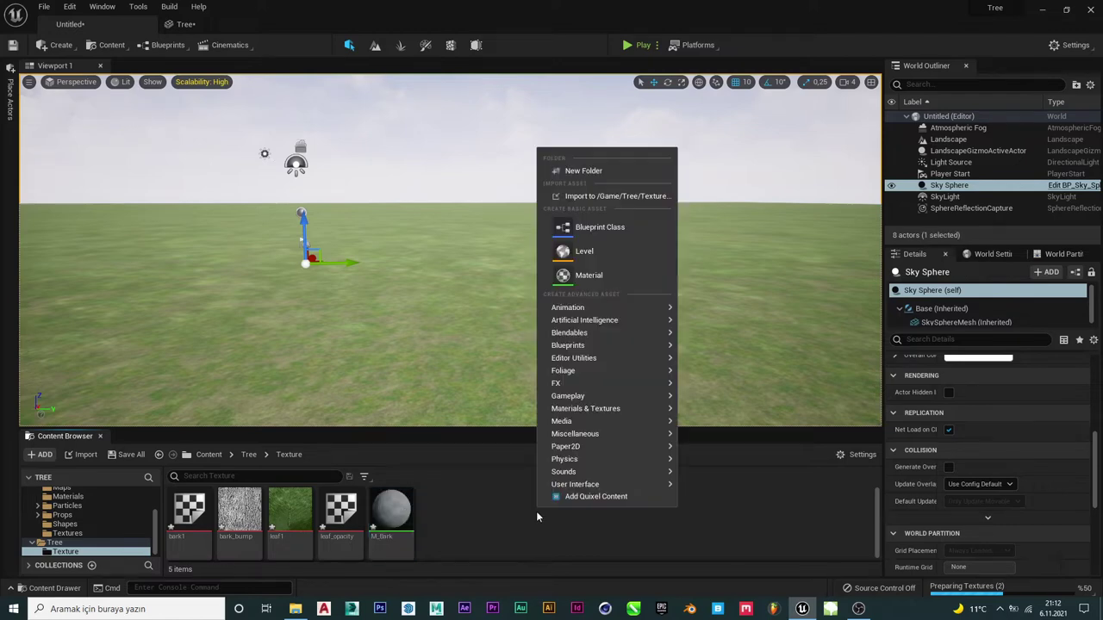
{"action": "left_click", "coordinate": [588, 275]}
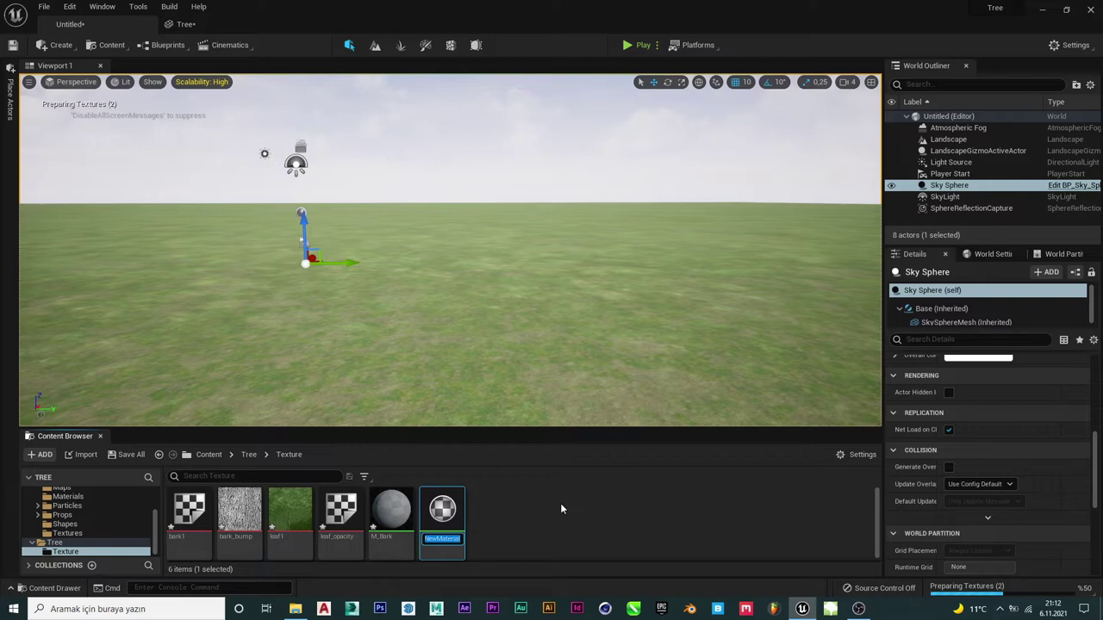
{"action": "type", "text": "M"}
{"action": "key", "text": "BackSpace"}
{"action": "key", "text": "BackSpace"}
{"action": "type", "text": "eaf"}
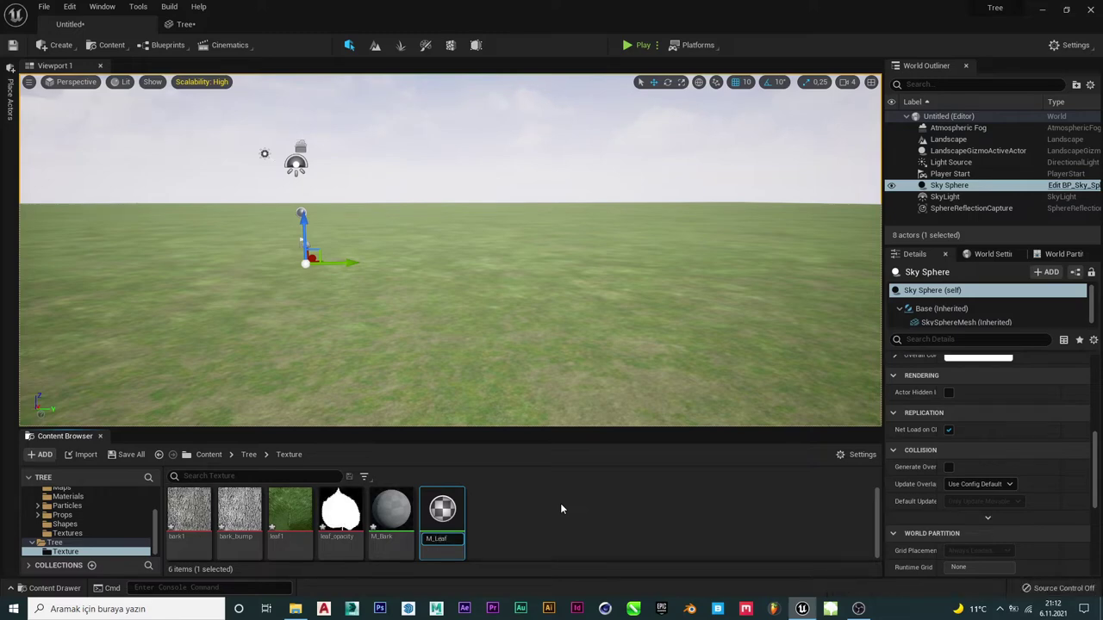
{"action": "key", "text": "Return"}
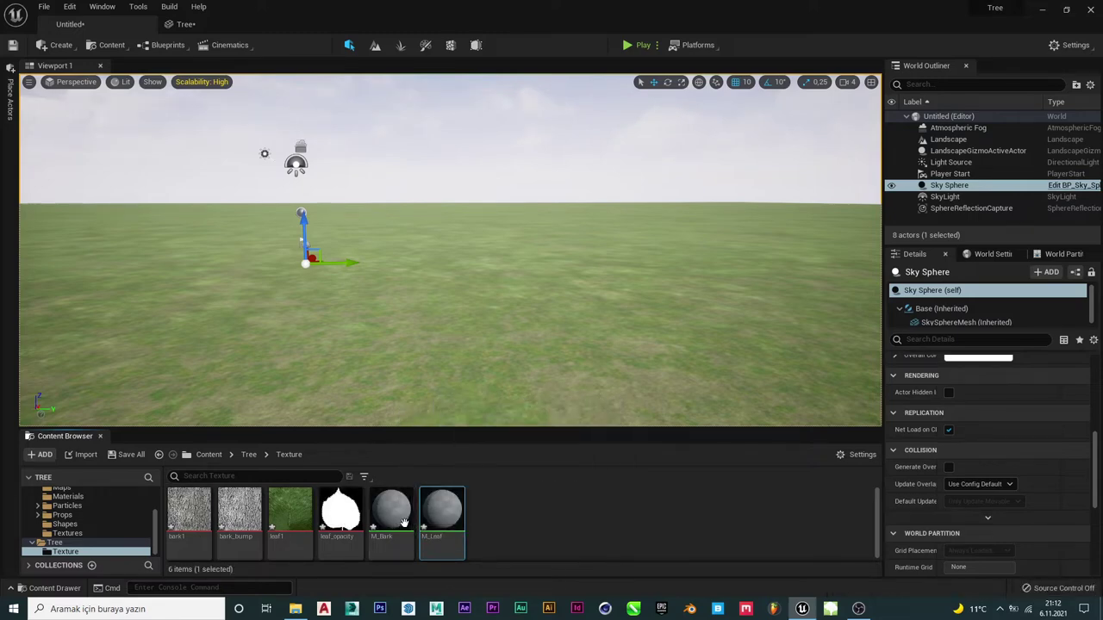
{"action": "left_click", "coordinate": [188, 505]}
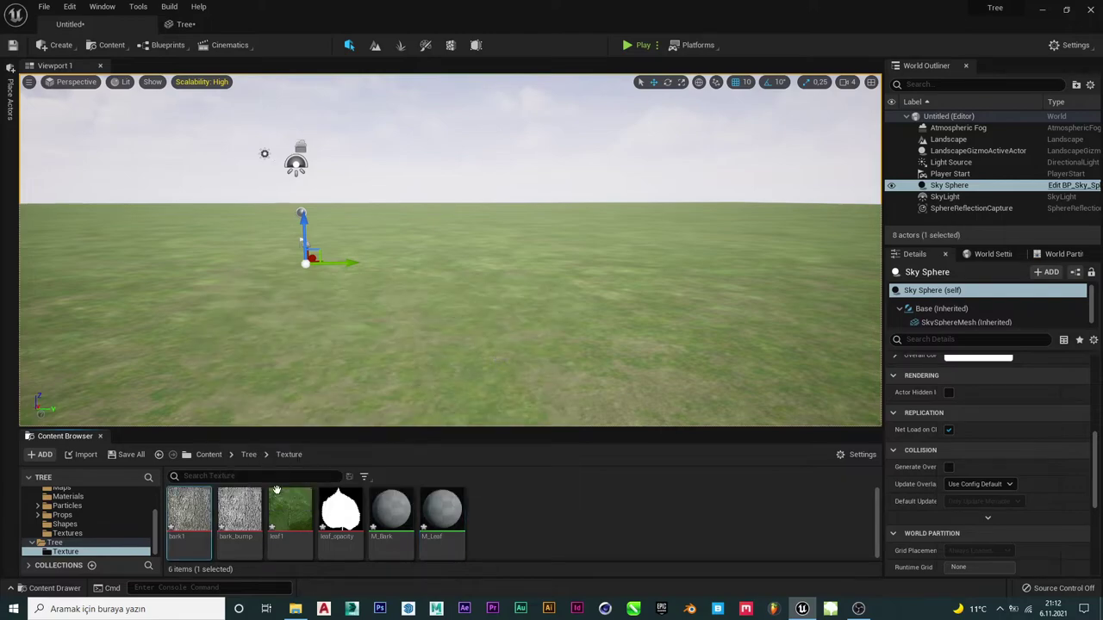
- Place the Tree mesh in the level, move in close to it, then reopen the Texture folder and select M_Bark
{"action": "left_click", "coordinate": [249, 456]}
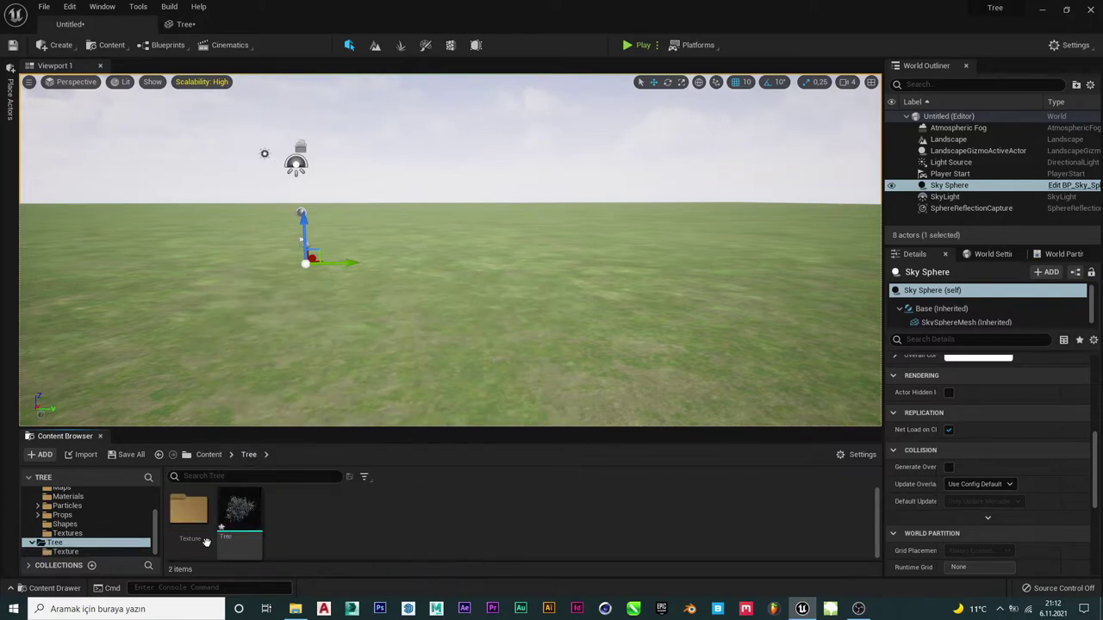
{"action": "left_click_drag", "start_coordinate": [239, 511], "coordinate": [513, 300]}
{"action": "right_click_drag", "start_coordinate": [513, 300], "coordinate": [514, 300]}
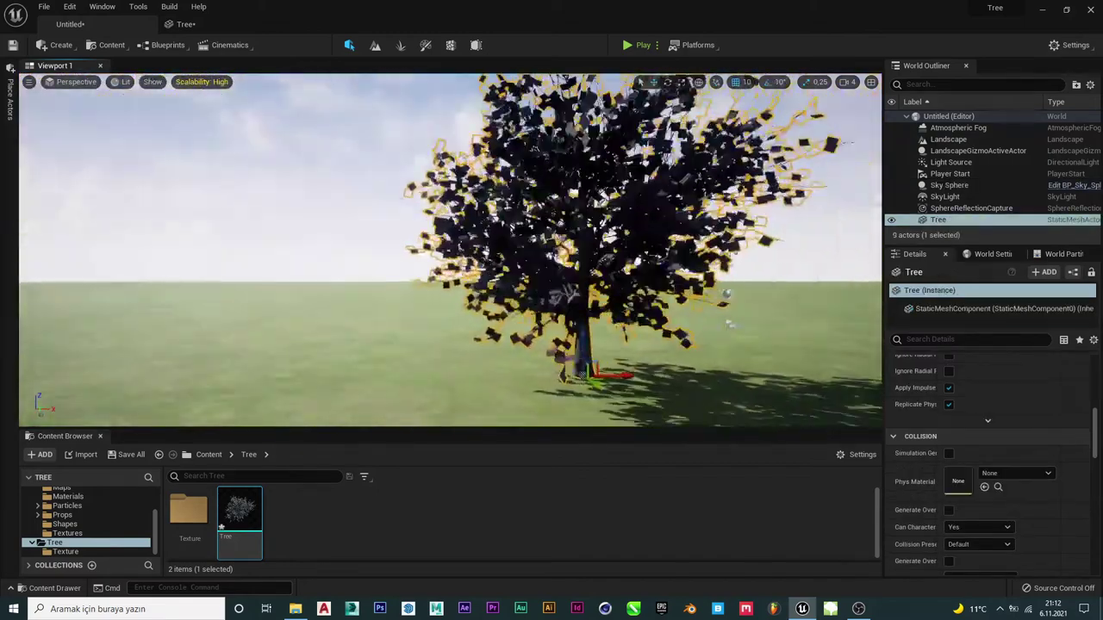
{"action": "right_click_drag", "start_coordinate": [563, 364], "coordinate": [575, 351]}
{"action": "left_click", "coordinate": [575, 351]}
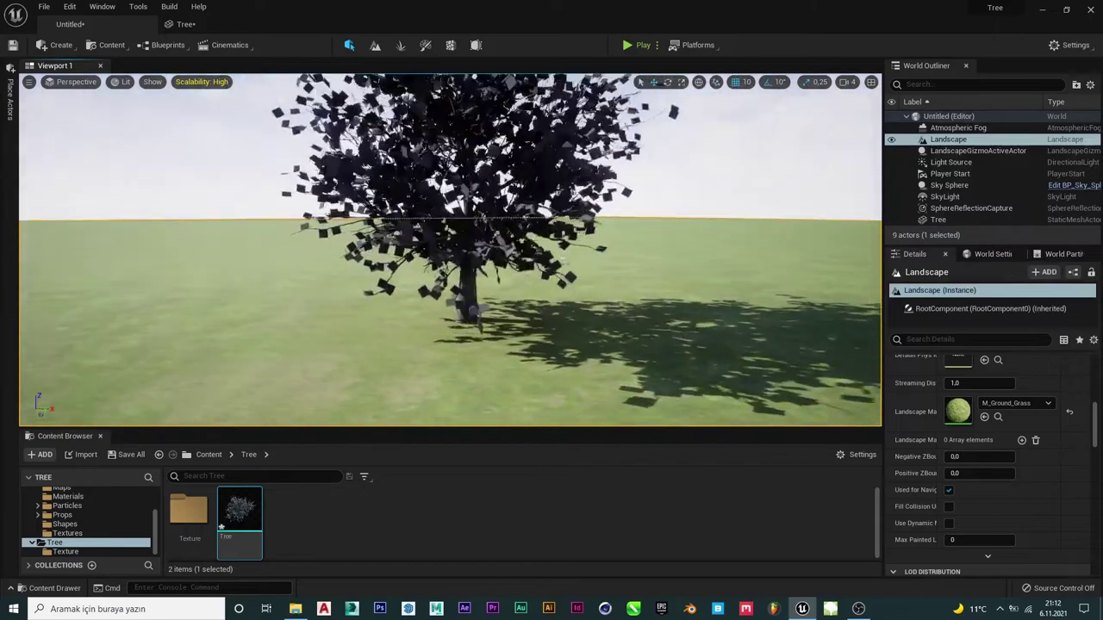
{"action": "right_click_drag", "start_coordinate": [576, 350], "coordinate": [578, 356]}
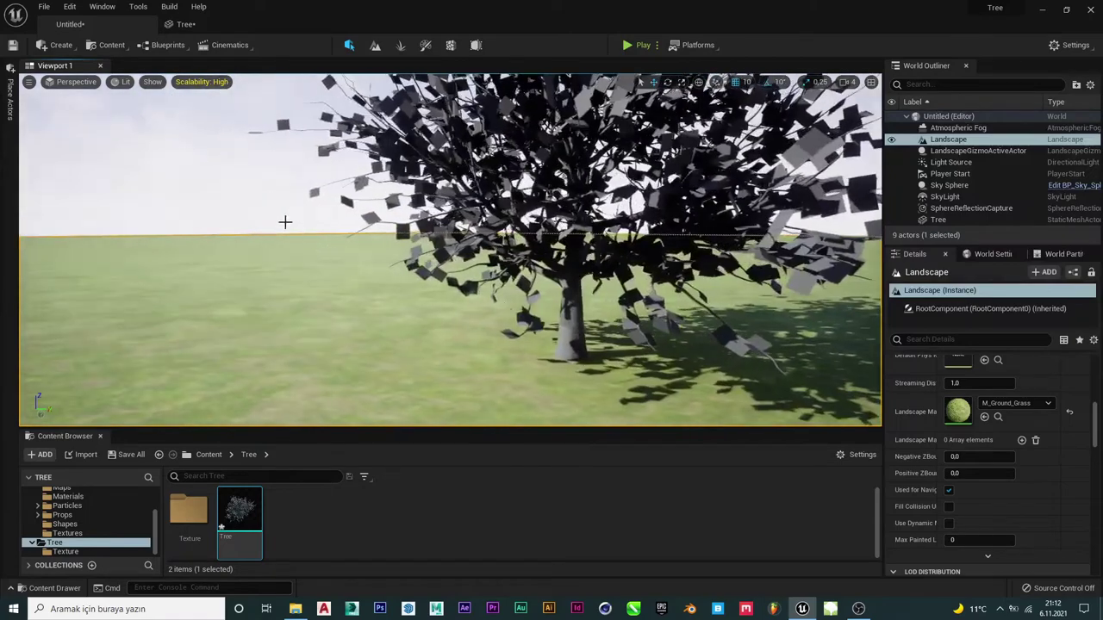
{"action": "left_click", "coordinate": [239, 181]}
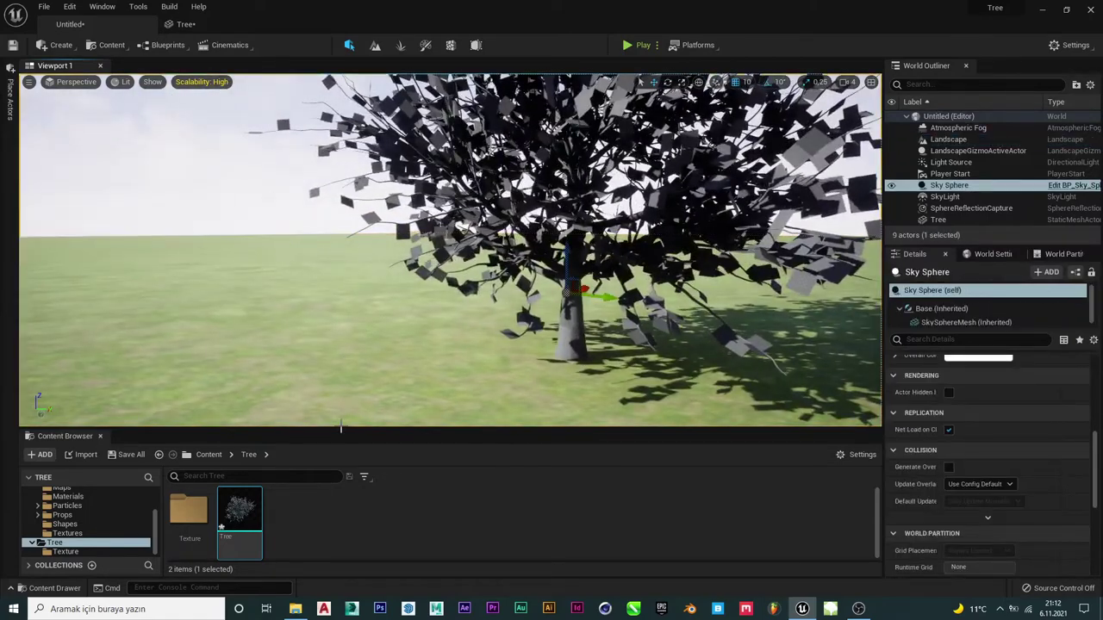
{"action": "double_click", "coordinate": [197, 525]}
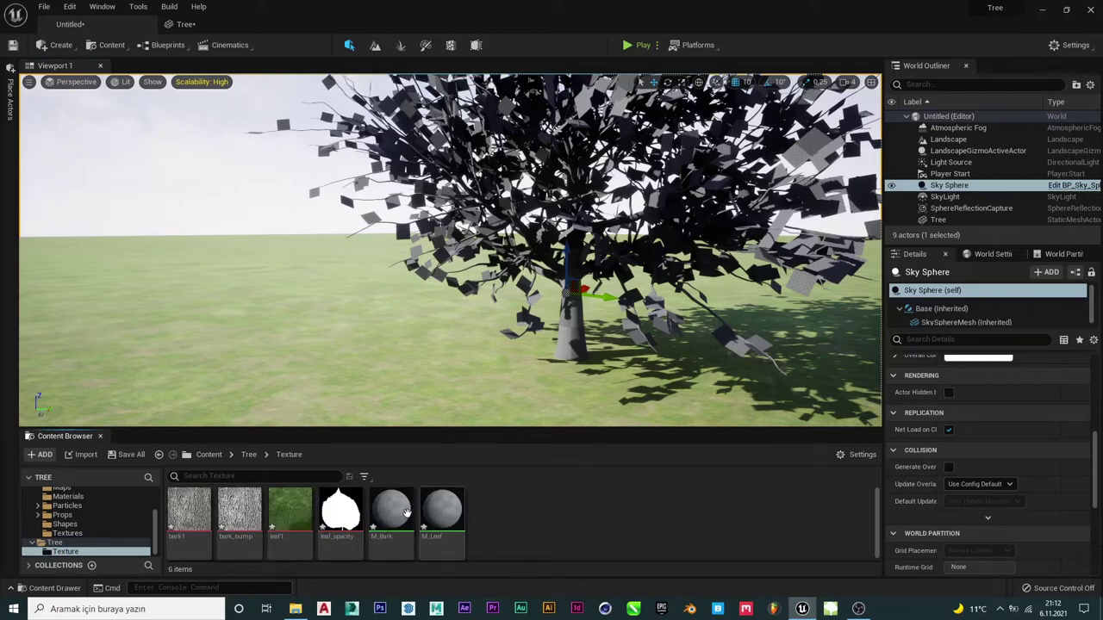
{"action": "left_click", "coordinate": [389, 517]}
- Add bark1 and bark_bump texture samples to the M_Bark material graph
{"action": "double_click", "coordinate": [395, 521]}
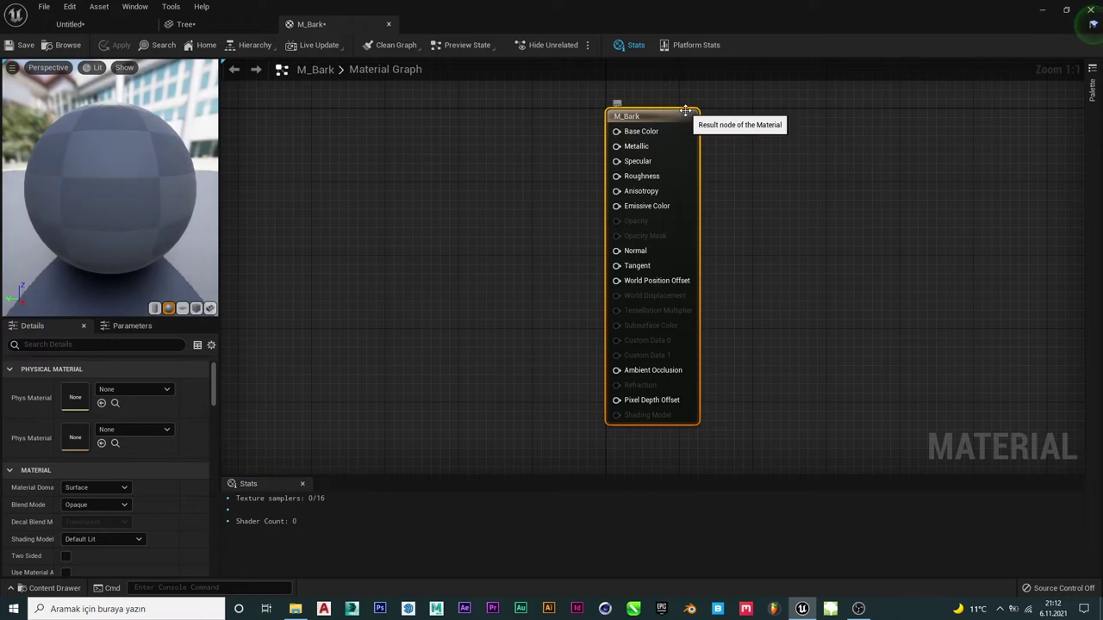
{"action": "left_click", "coordinate": [76, 24]}
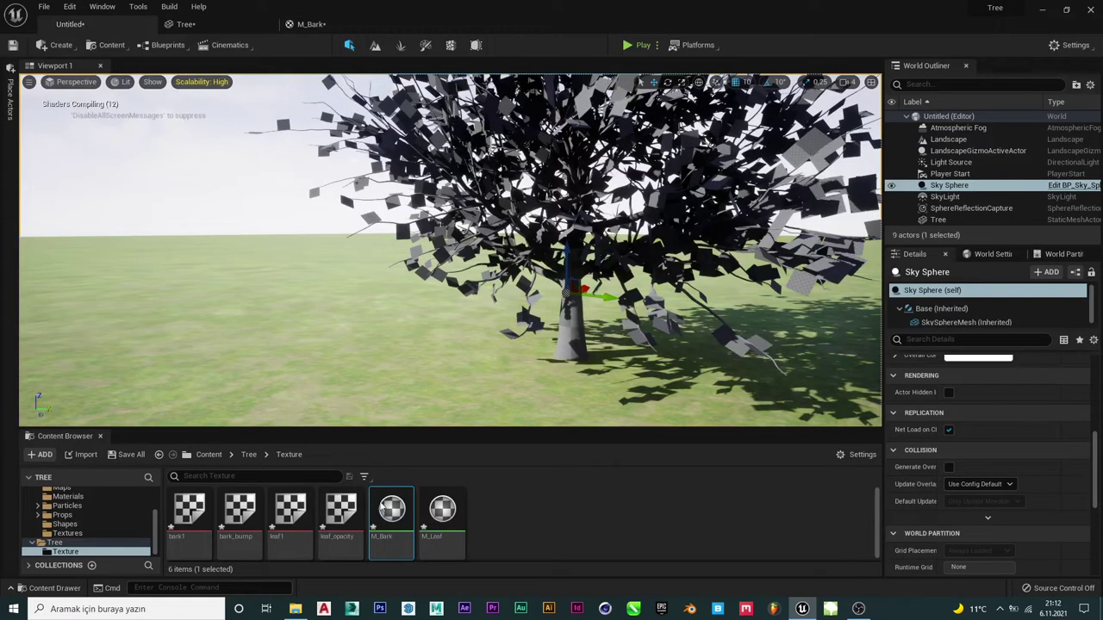
{"action": "left_click", "coordinate": [200, 512]}
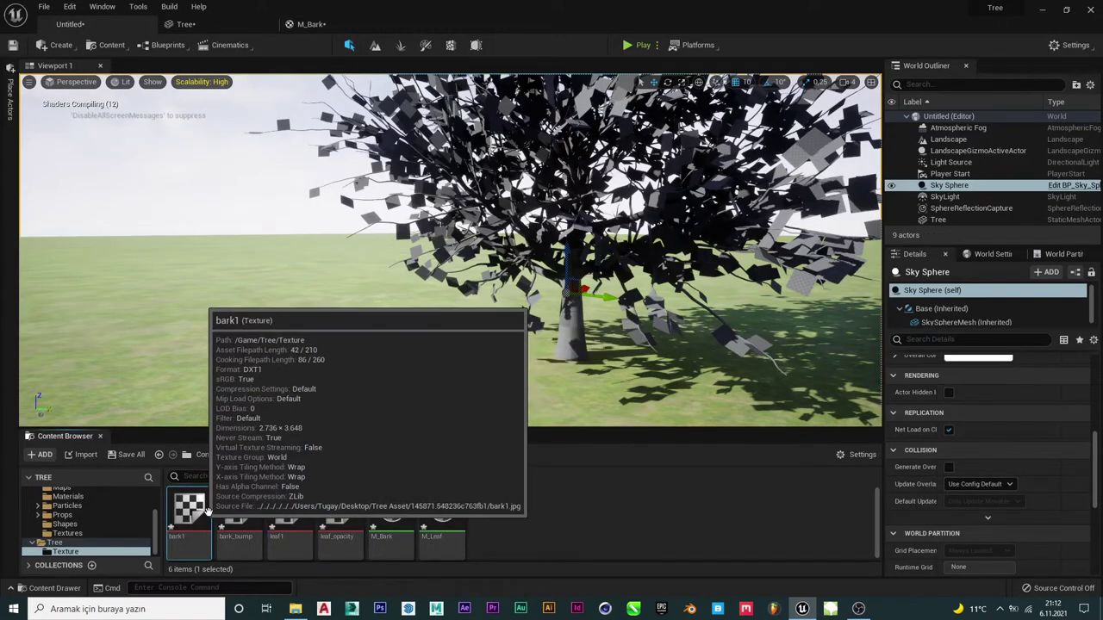
{"action": "left_click", "coordinate": [235, 513]}
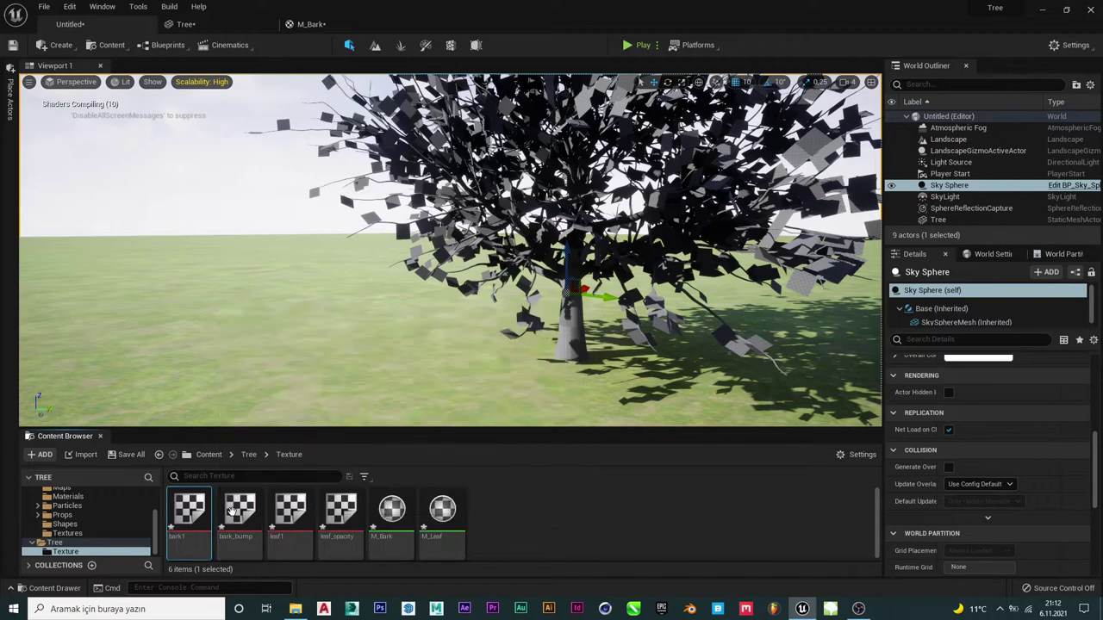
{"action": "left_click", "coordinate": [202, 519], "text": "ctrl"}
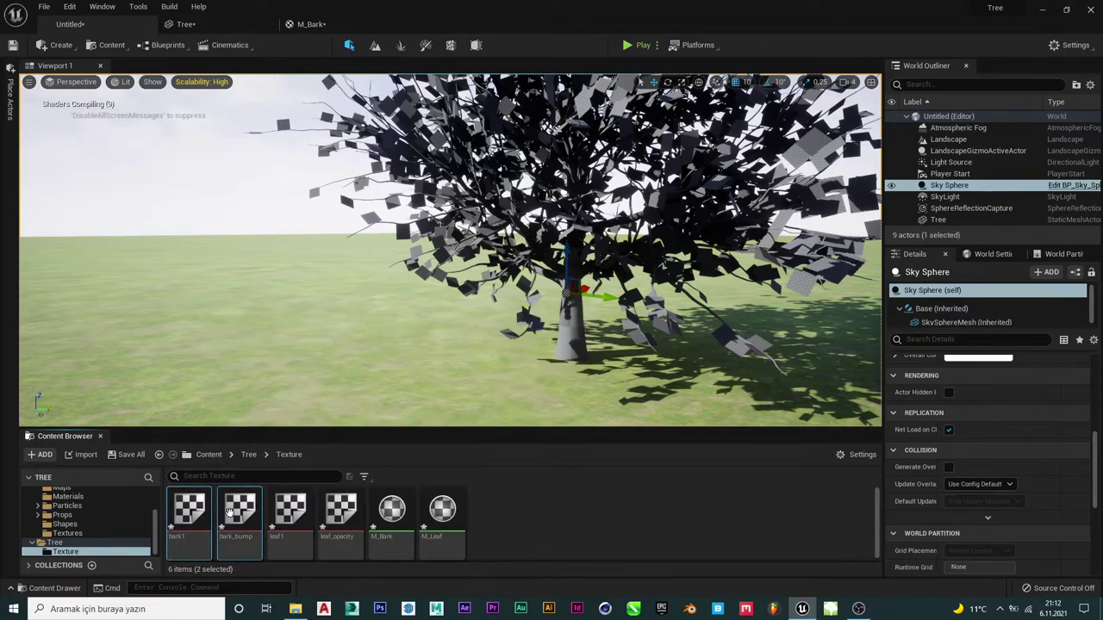
{"action": "left_click_drag", "start_coordinate": [233, 513], "coordinate": [296, 25]}
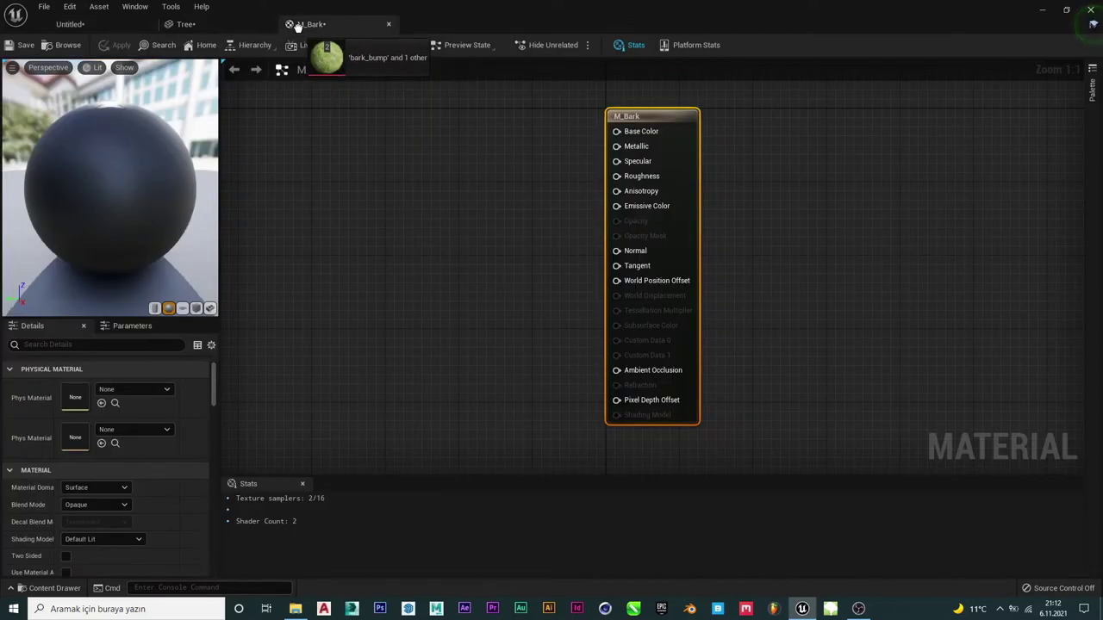
{"action": "mouse_move", "coordinate": [295, 26]}
{"action": "left_mouse_down"}
{"action": "mouse_move", "coordinate": [394, 238]}
{"action": "mouse_move", "coordinate": [401, 124]}
{"action": "left_mouse_up"}
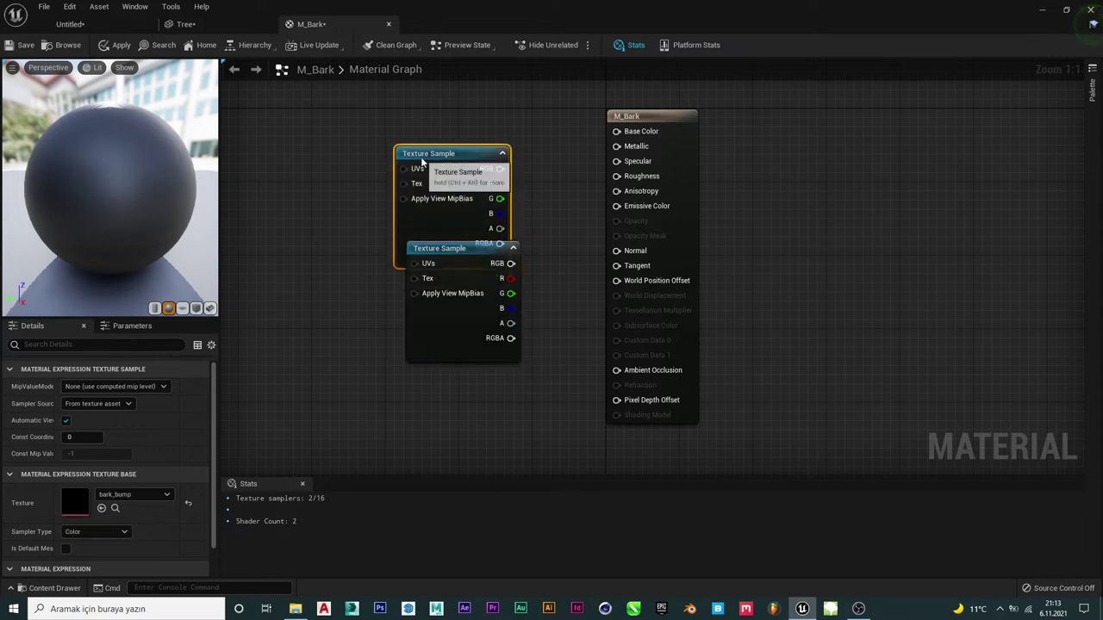
{"action": "left_click_drag", "start_coordinate": [456, 252], "coordinate": [397, 273]}
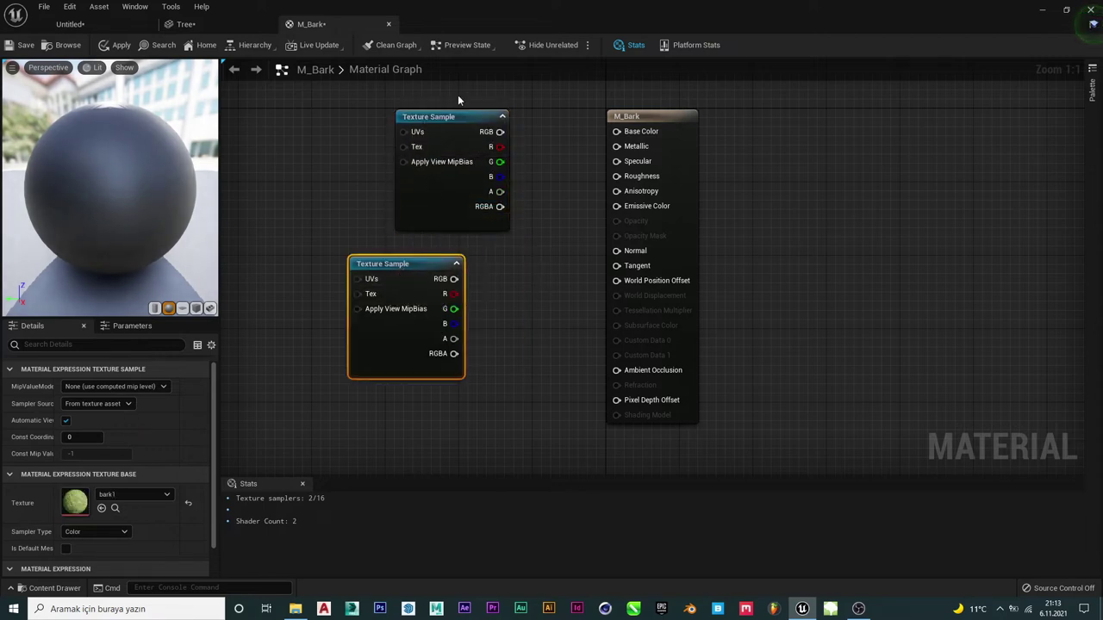
{"action": "left_click_drag", "start_coordinate": [451, 117], "coordinate": [404, 117]}
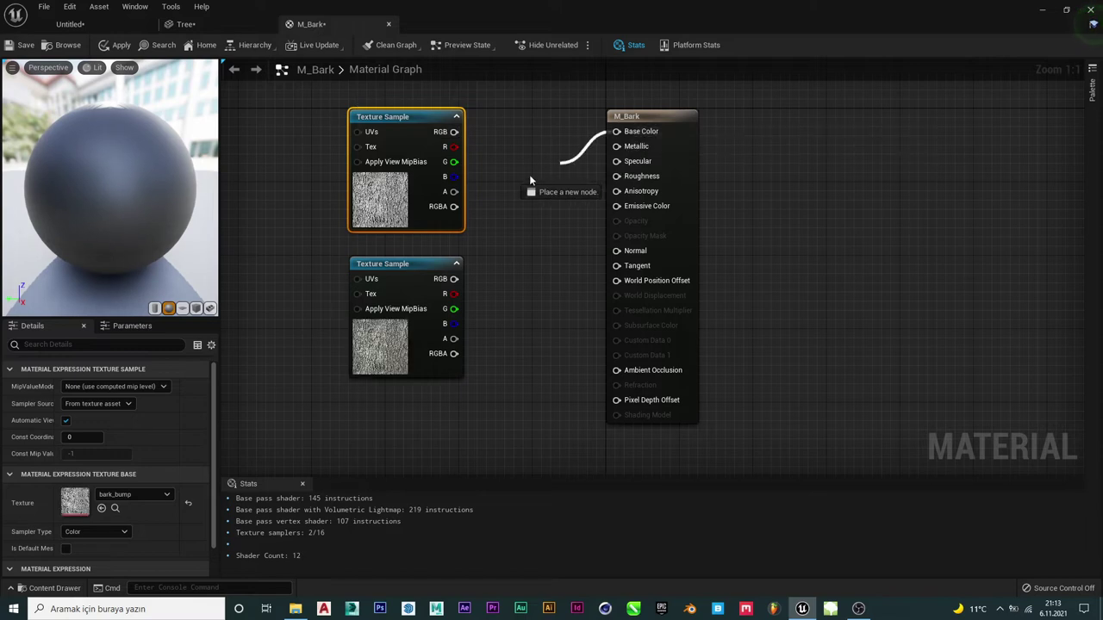
- Multiply the bark1 and bark_bump colours into M_Bark's Base Color and apply the material
{"action": "left_click_drag", "start_coordinate": [617, 131], "coordinate": [517, 181]}
{"action": "type", "text": "mult"}
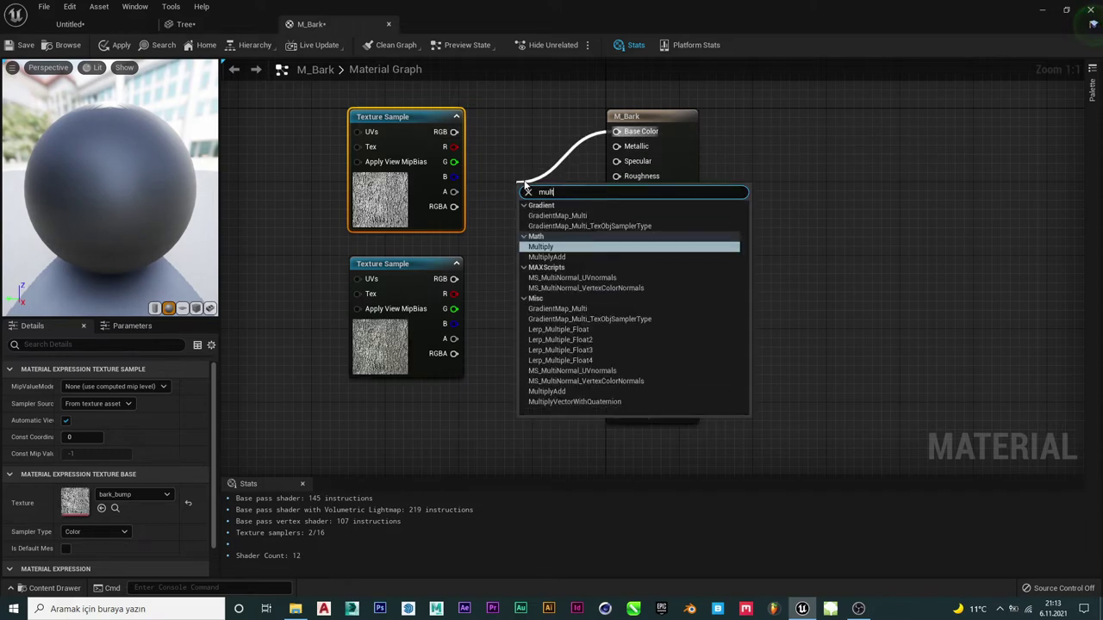
{"action": "type", "text": "ip"}
{"action": "key", "text": "Return"}
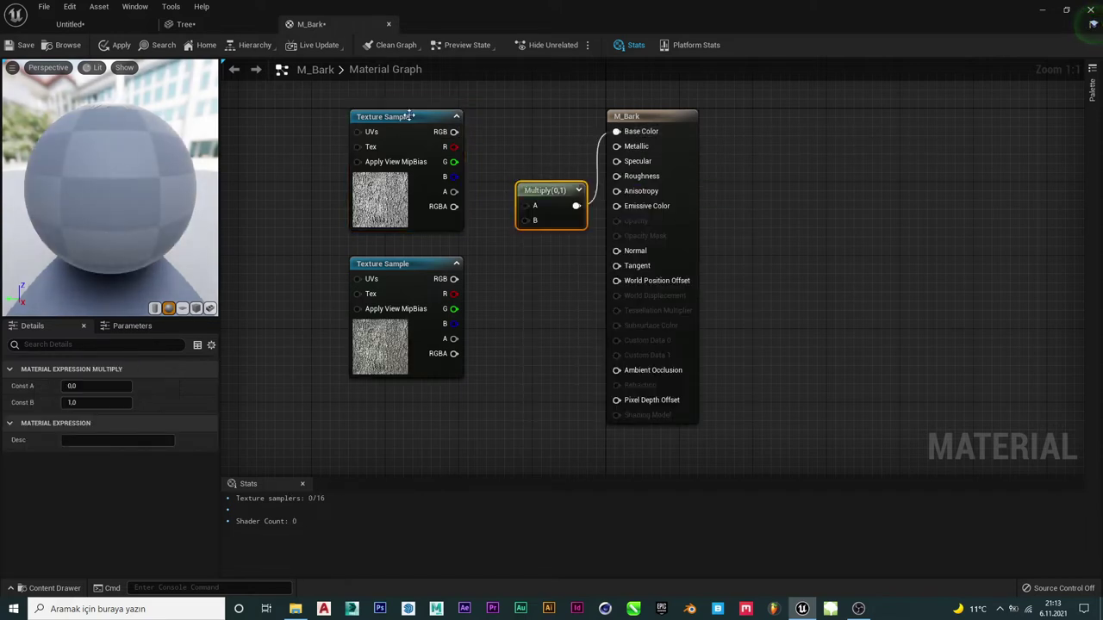
{"action": "left_click_drag", "start_coordinate": [454, 132], "coordinate": [528, 208]}
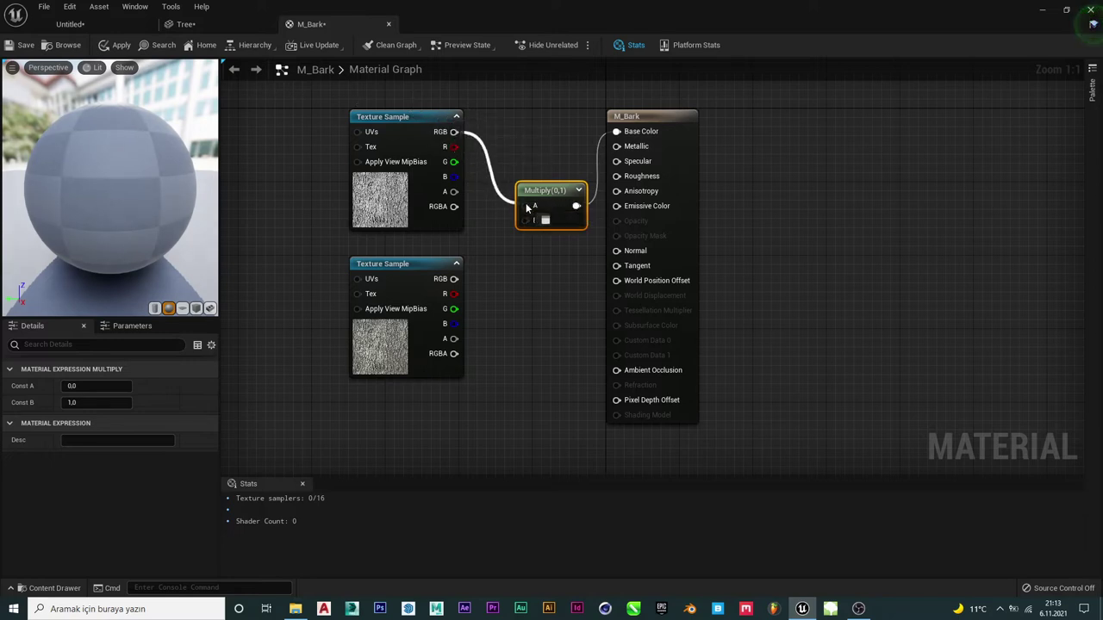
{"action": "left_click_drag", "start_coordinate": [454, 279], "coordinate": [524, 225]}
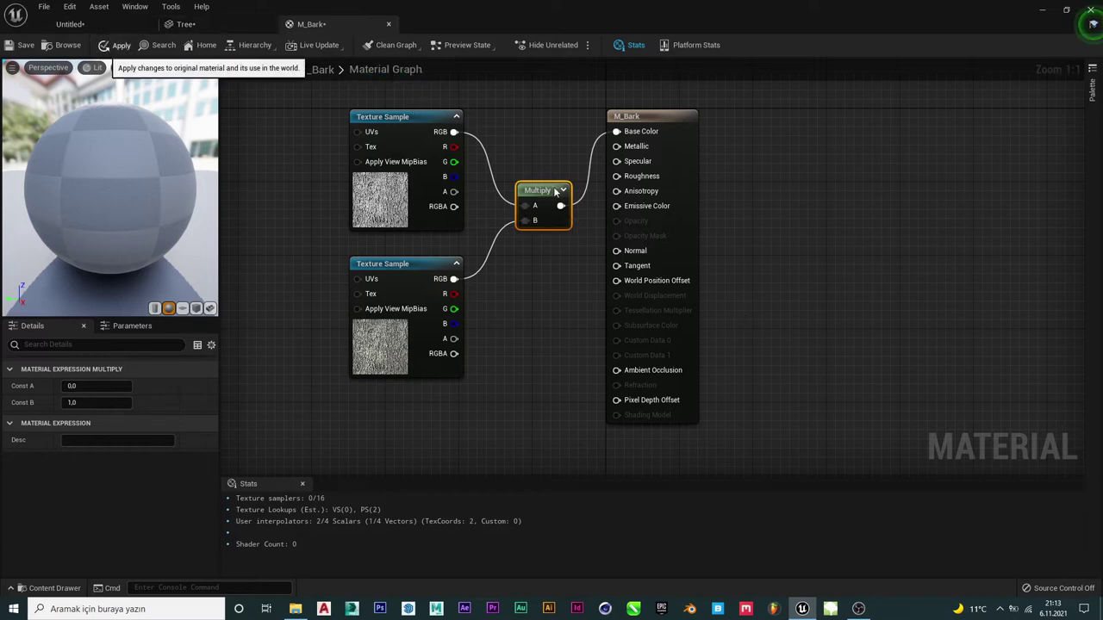
{"action": "left_click", "coordinate": [120, 45]}
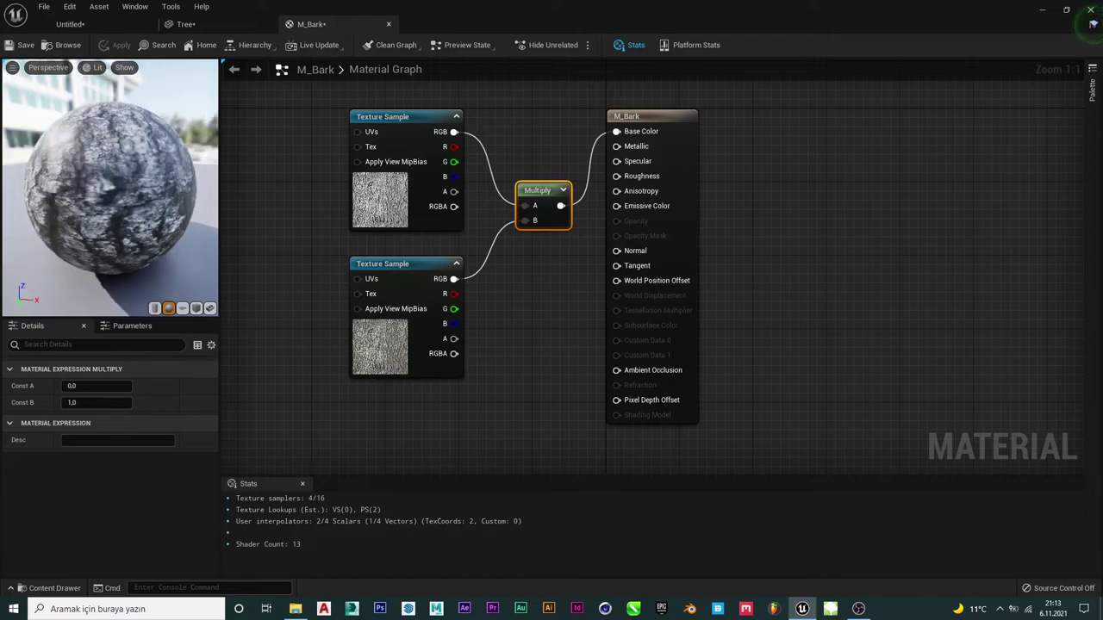
{"action": "left_click", "coordinate": [212, 24]}
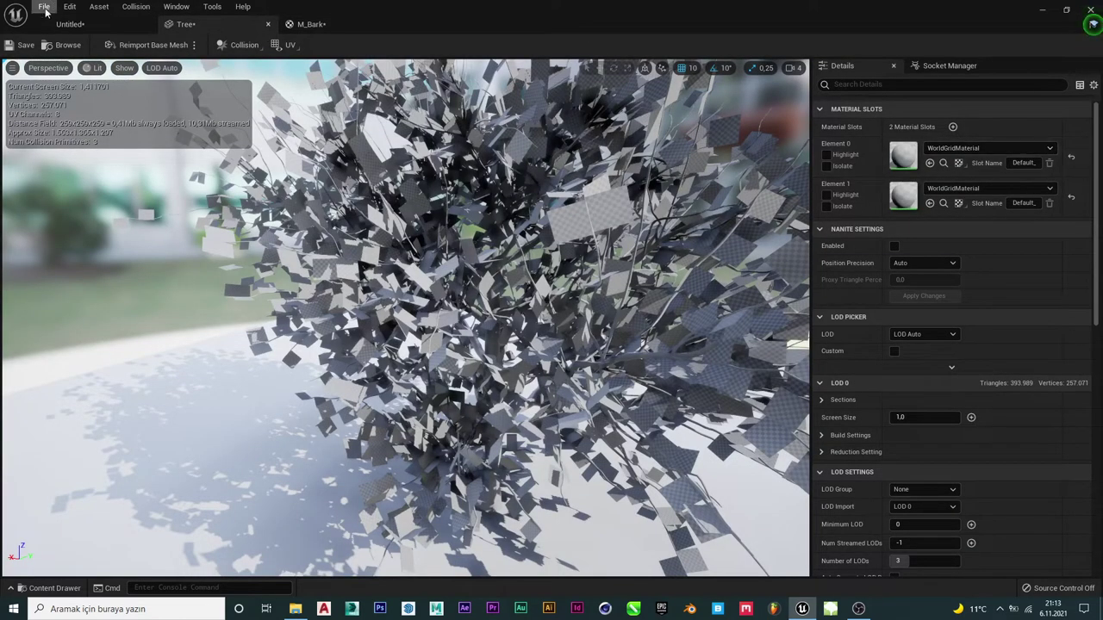
- Open M_Leaf in the Material Editor, then return to the Untitled level
{"action": "left_click", "coordinate": [61, 28]}
{"action": "left_click", "coordinate": [494, 530]}
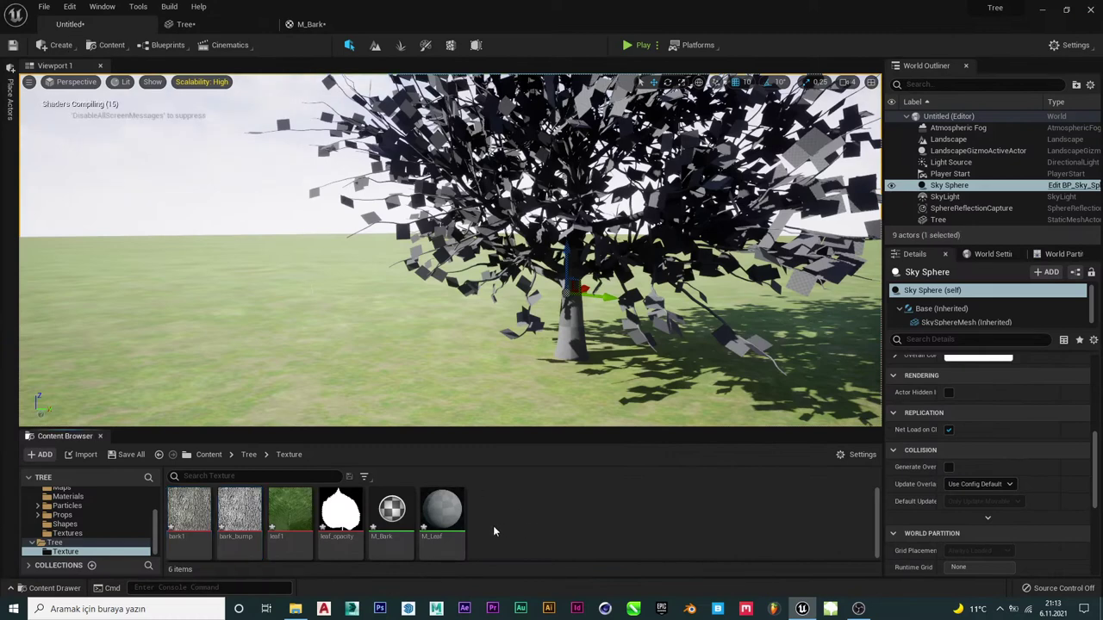
{"action": "left_click", "coordinate": [391, 519]}
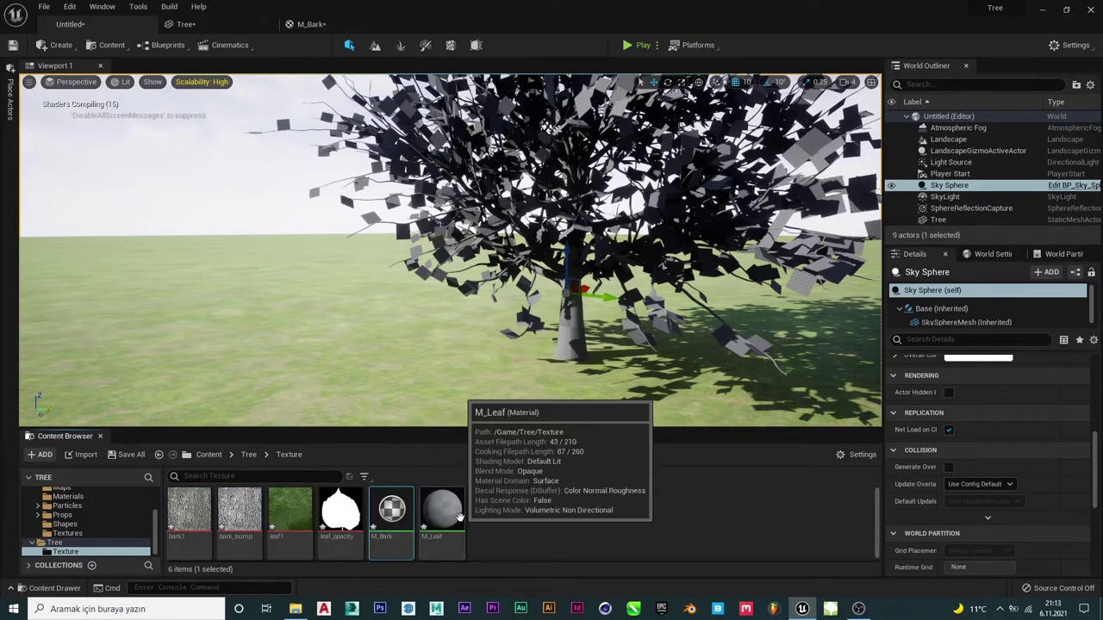
{"action": "left_click", "coordinate": [448, 515]}
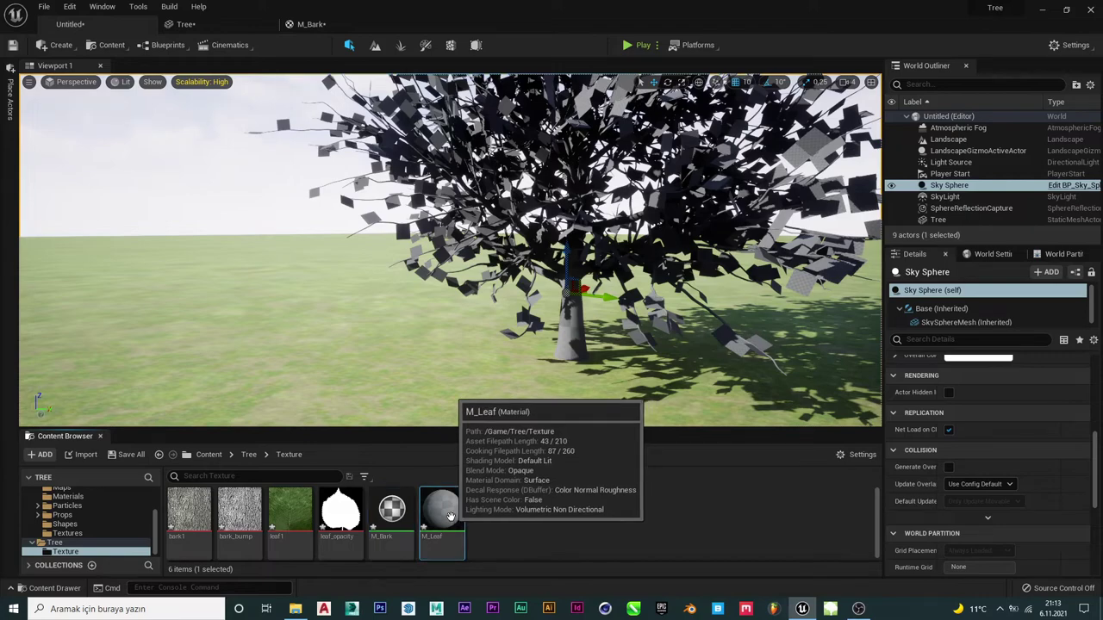
{"action": "double_click", "coordinate": [450, 516]}
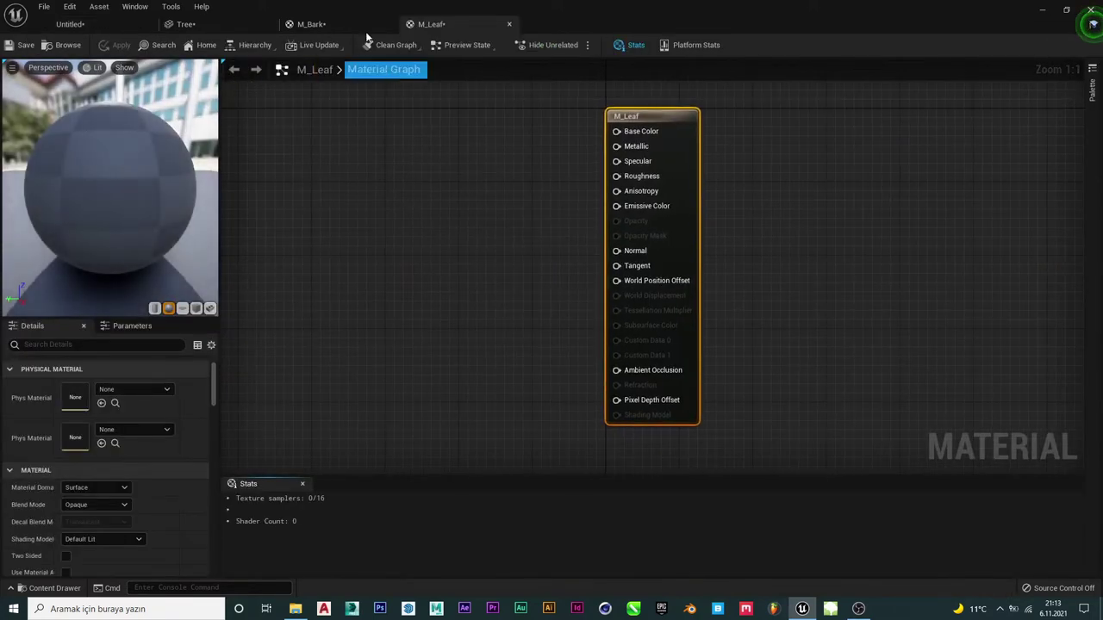
{"action": "left_click", "coordinate": [69, 23]}
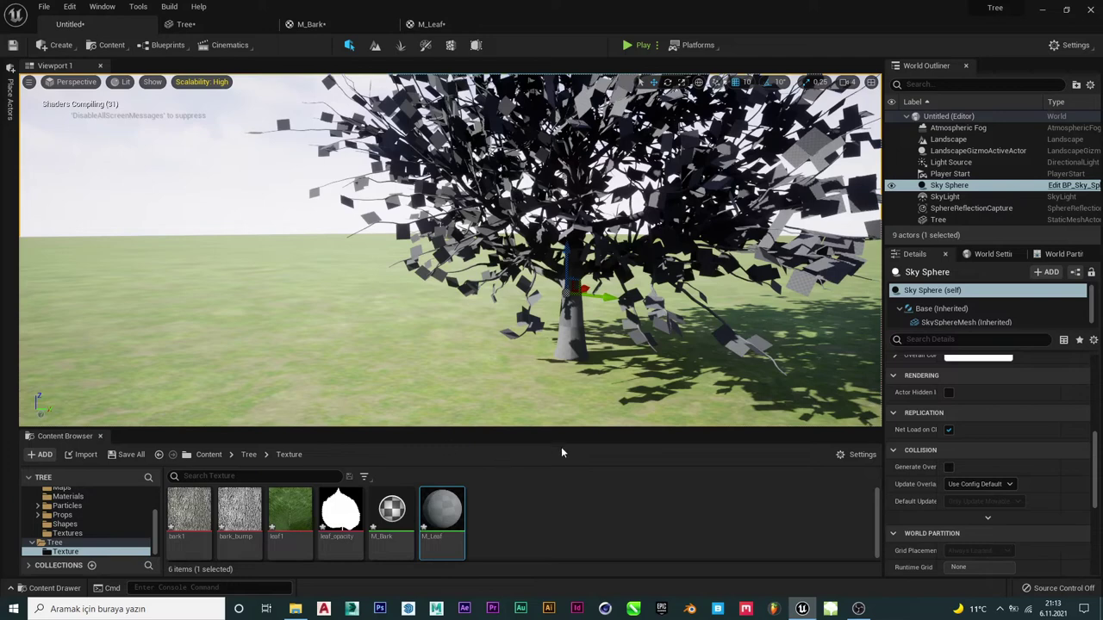
- Create the M_Bark_Inst material instance from M_Bark and go up to the Tree folder
{"action": "left_click", "coordinate": [290, 513]}
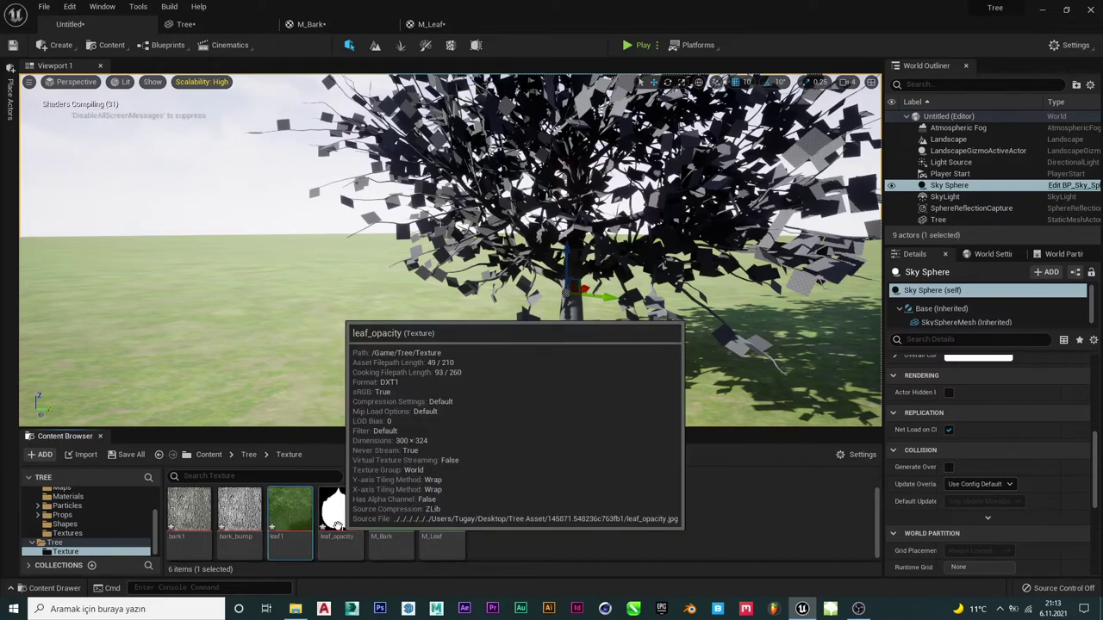
{"action": "left_click", "coordinate": [610, 538]}
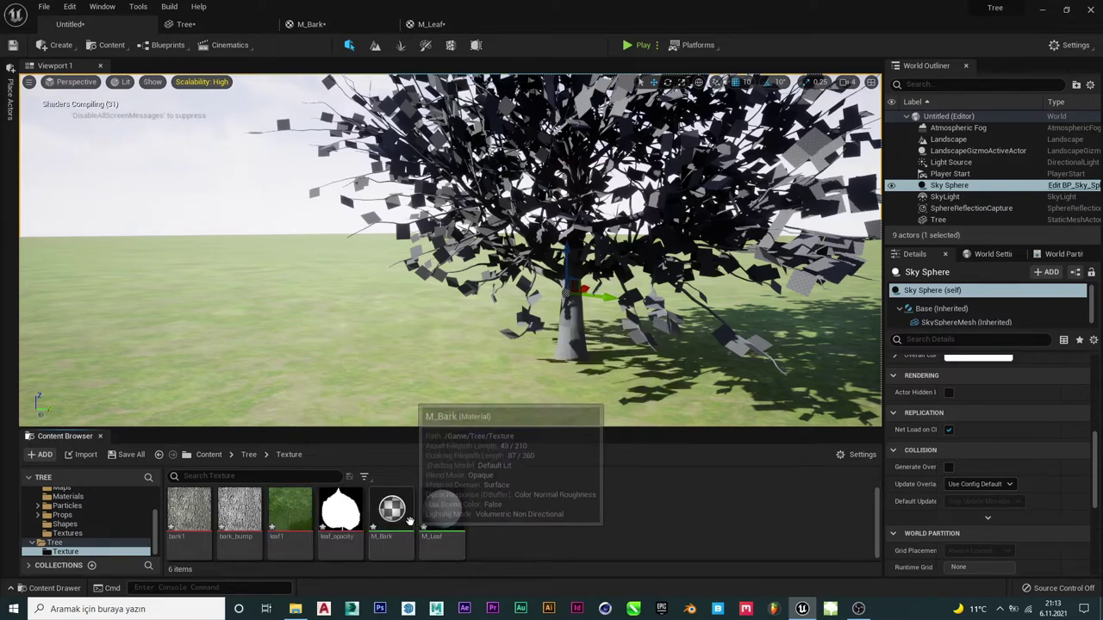
{"action": "right_click", "coordinate": [403, 515]}
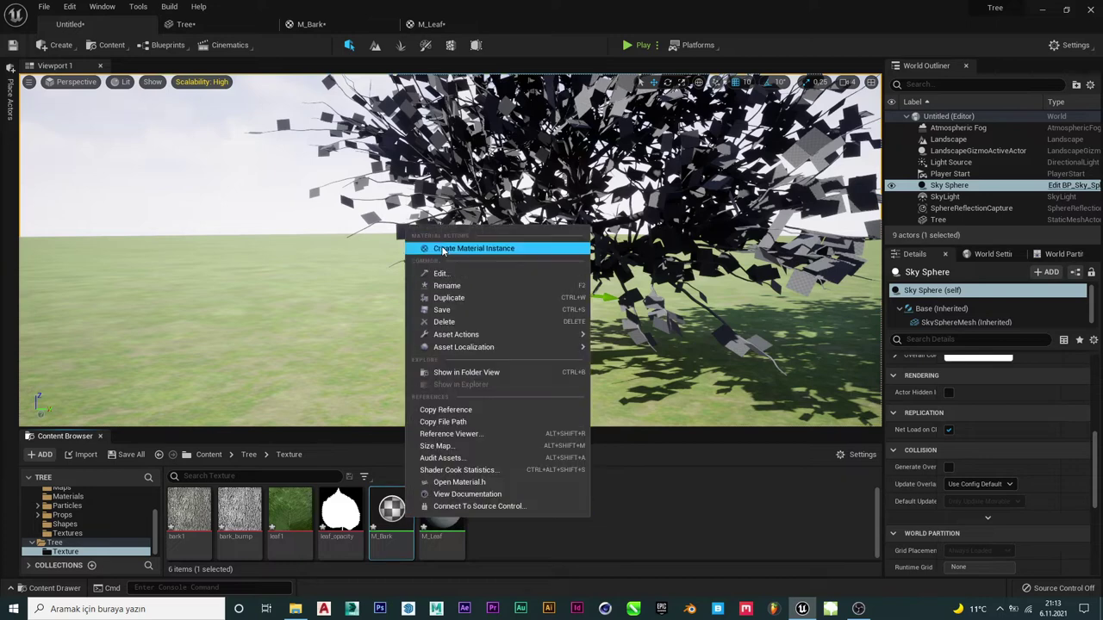
{"action": "left_click", "coordinate": [579, 466]}
{"action": "key", "text": "Return"}
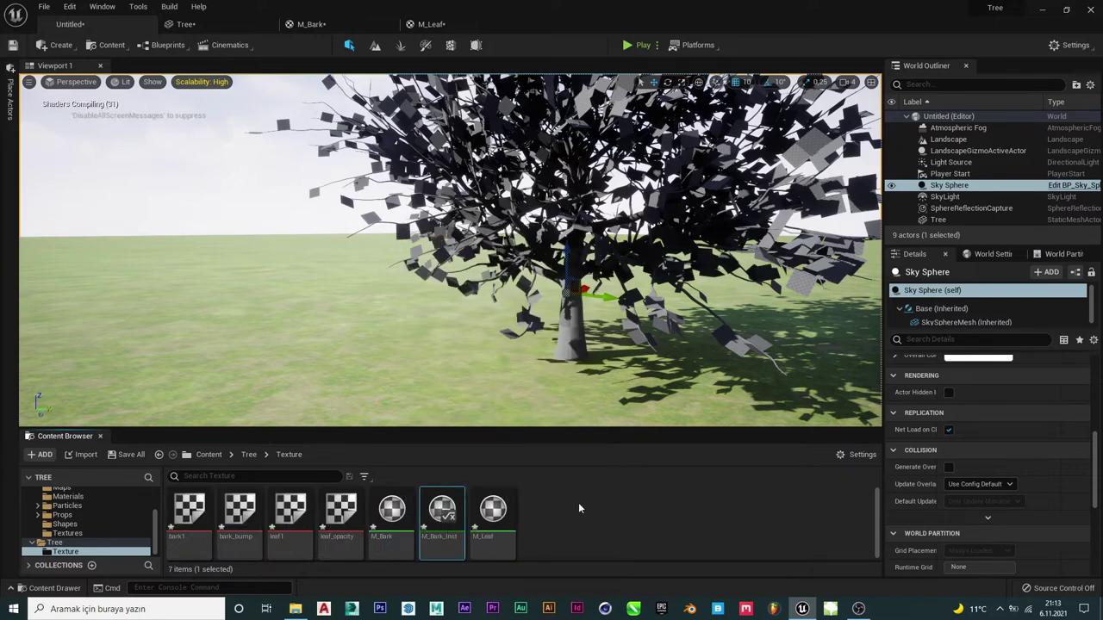
{"action": "left_click", "coordinate": [265, 456]}
{"action": "left_click", "coordinate": [250, 456]}
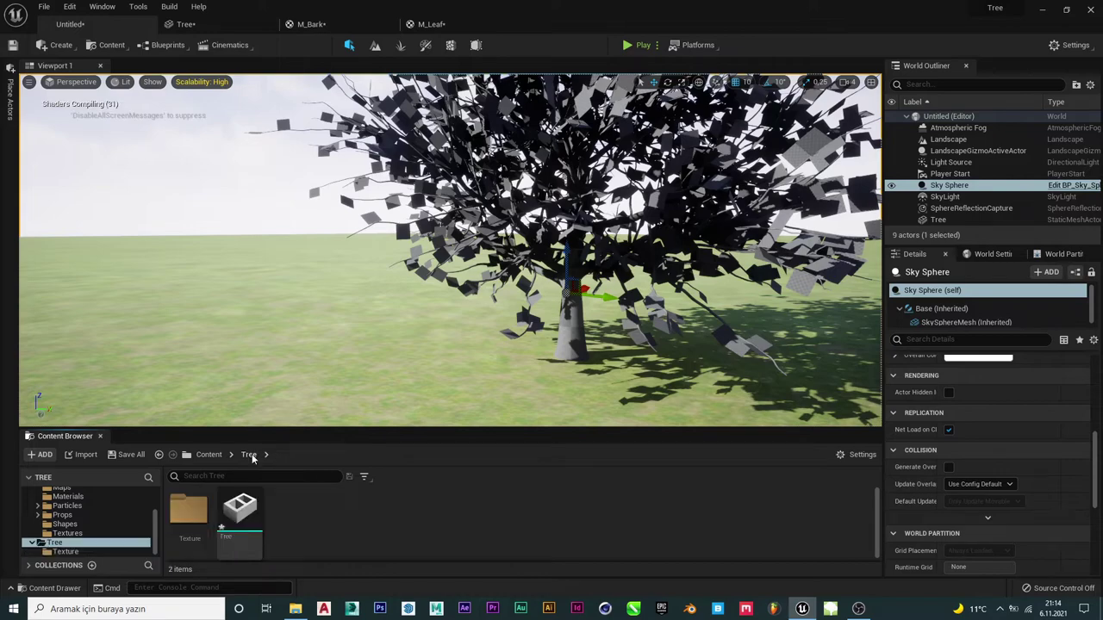
- Assign M_Bark_Inst to the Tree mesh's first material slot and save the mesh
{"action": "double_click", "coordinate": [240, 510]}
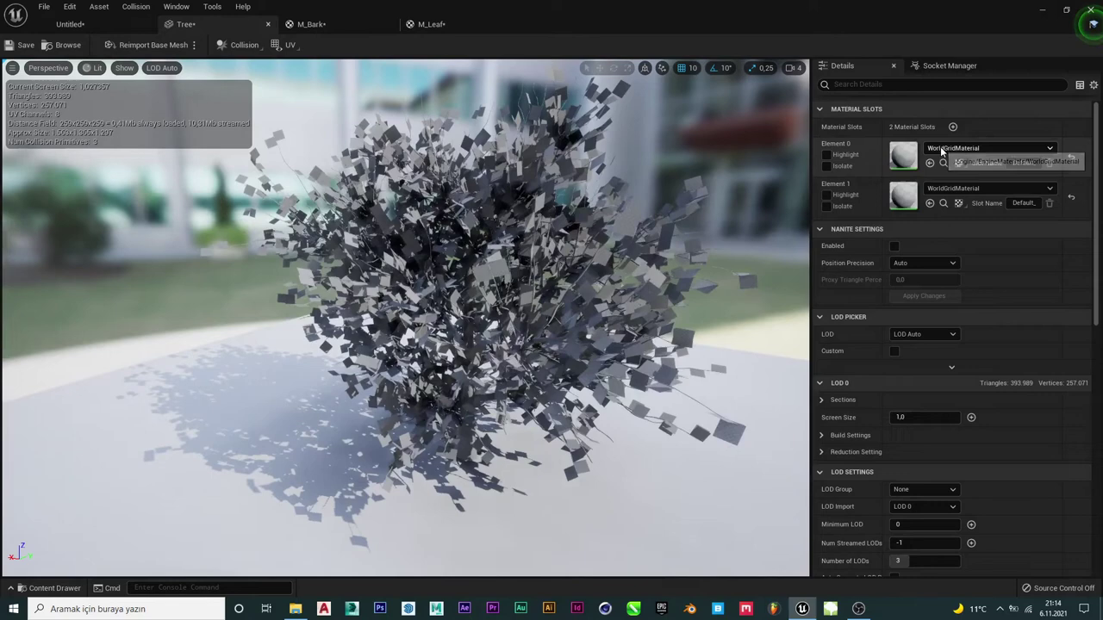
{"action": "left_click", "coordinate": [944, 150]}
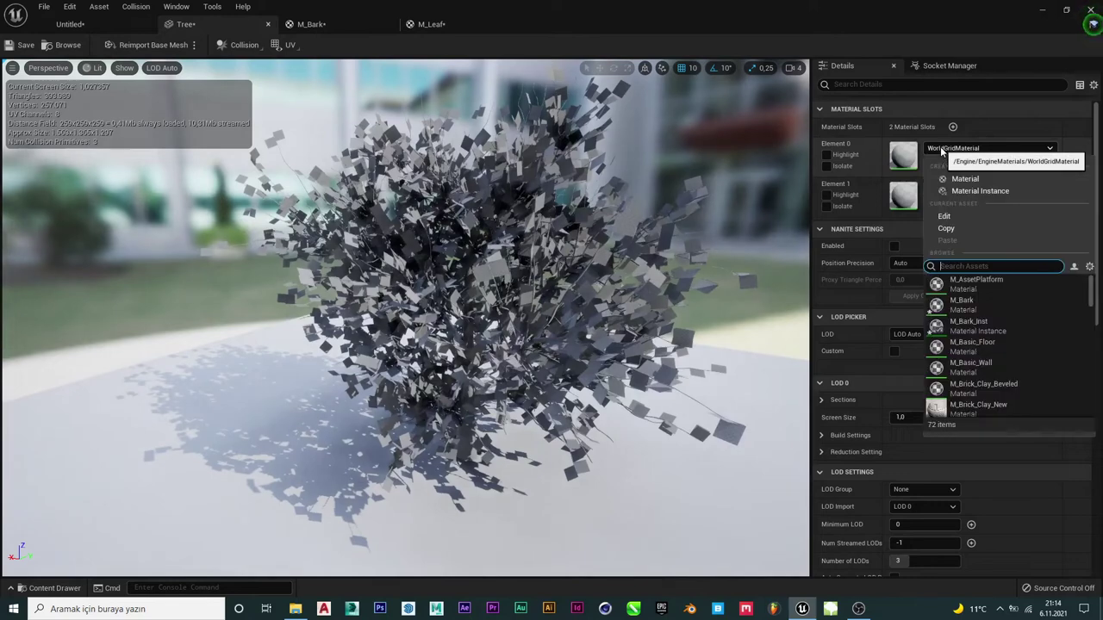
{"action": "type", "text": "m"}
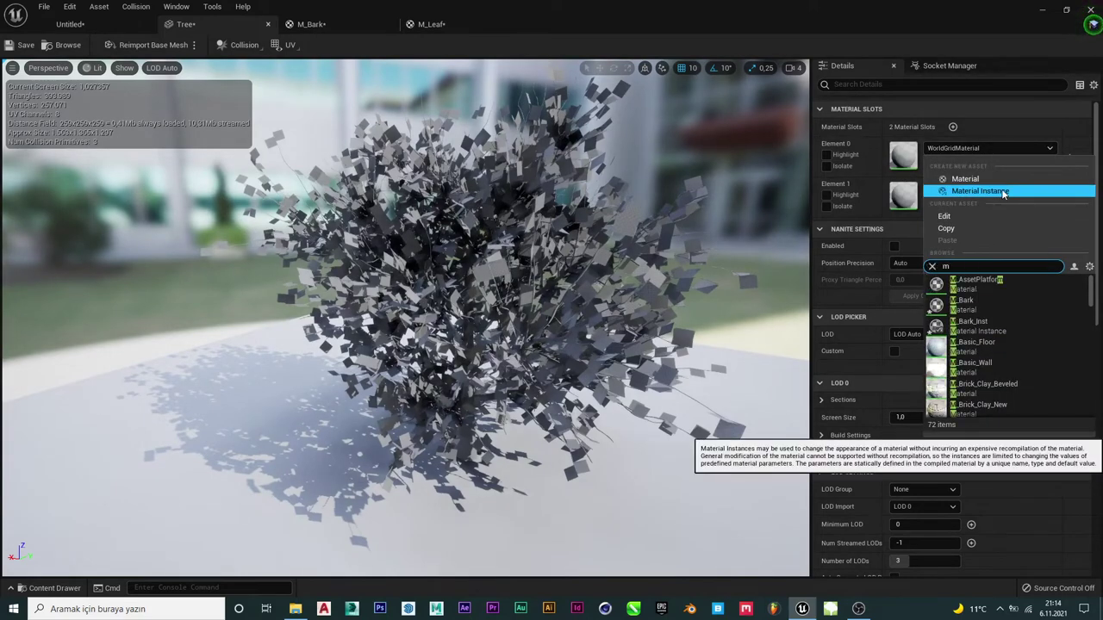
{"action": "type", "text": "_bark"}
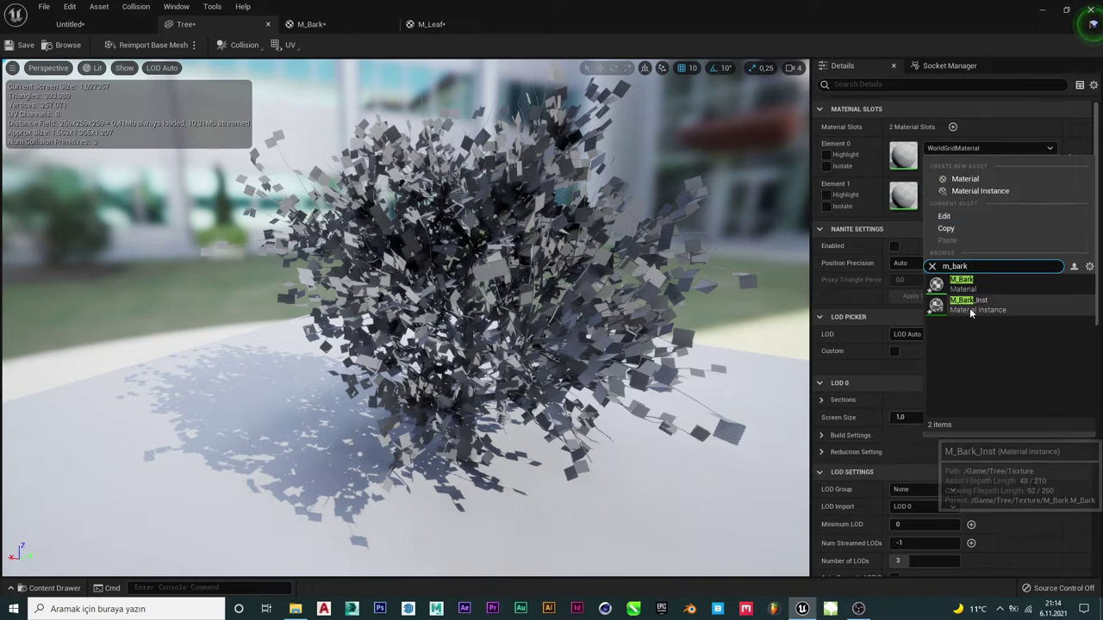
{"action": "left_click", "coordinate": [969, 307]}
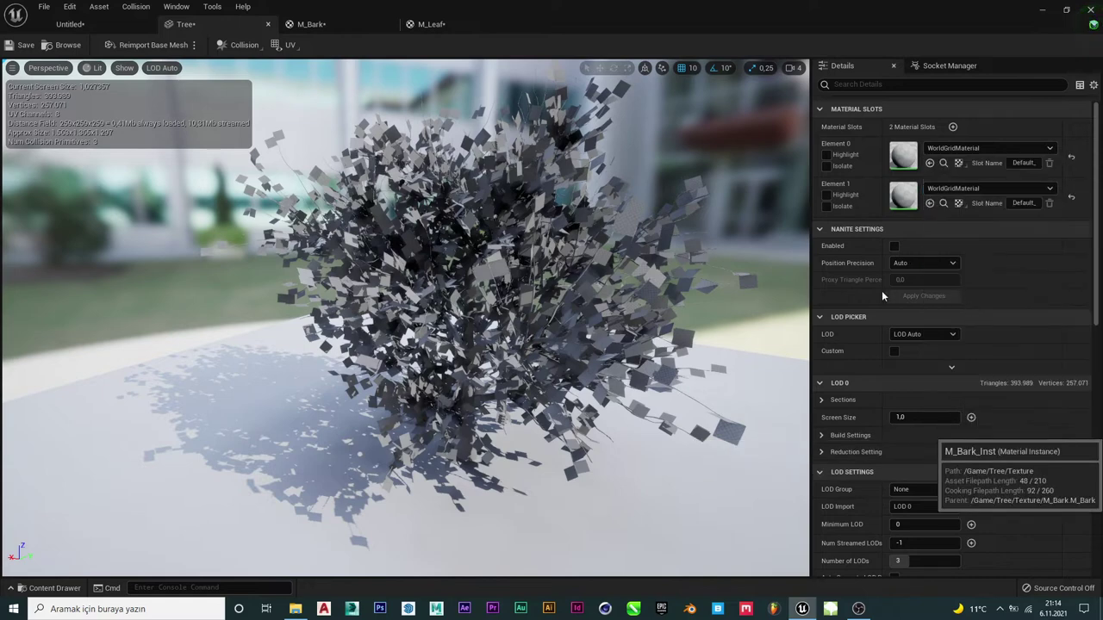
{"action": "left_click", "coordinate": [23, 46]}
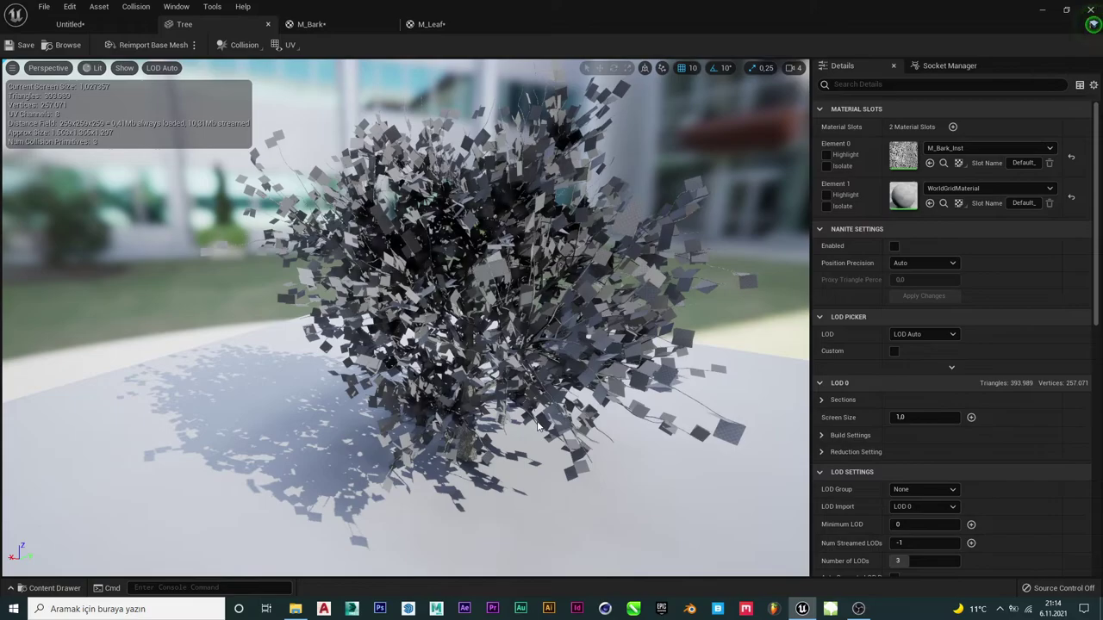
- Orbit the Tree mesh viewport to inspect the bark on the trunk
{"action": "right_click_drag", "start_coordinate": [536, 403], "coordinate": [551, 379]}
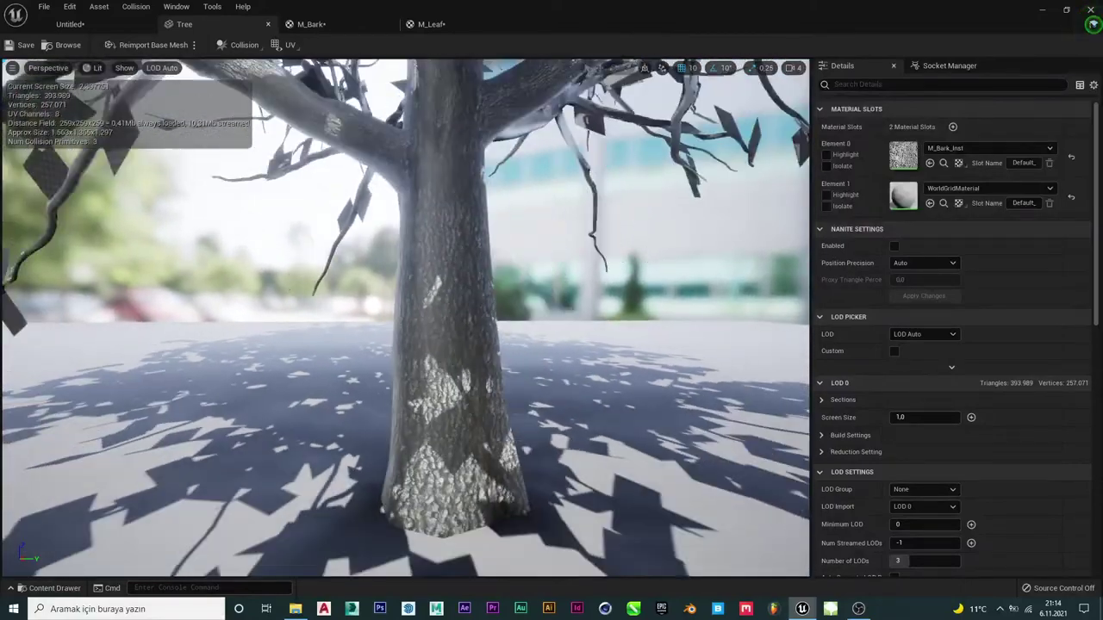
{"action": "right_click_drag", "start_coordinate": [636, 424], "coordinate": [636, 423]}
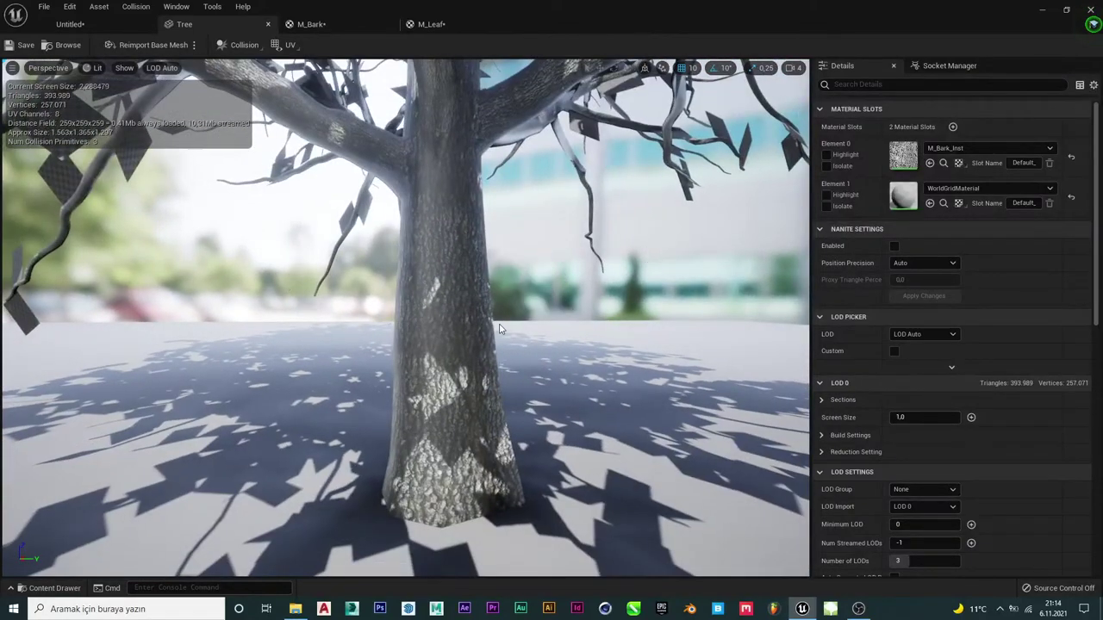
{"action": "right_click_drag", "start_coordinate": [499, 329], "coordinate": [509, 332]}
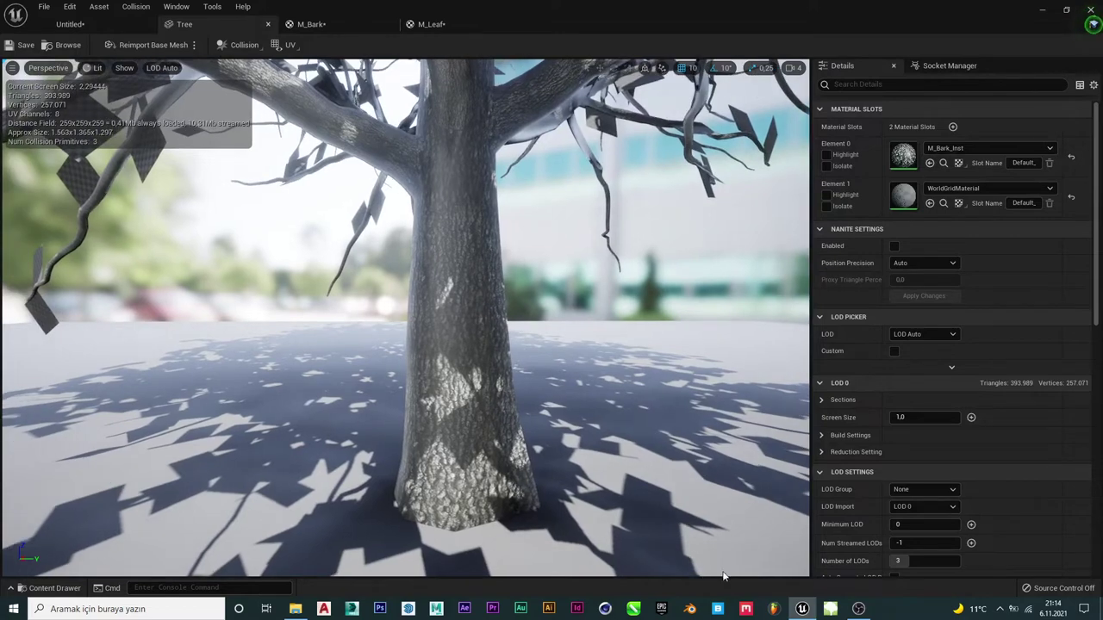
- Open M_Bark and wire a Constant of 1.5 into its Roughness input
{"action": "left_click", "coordinate": [73, 24]}
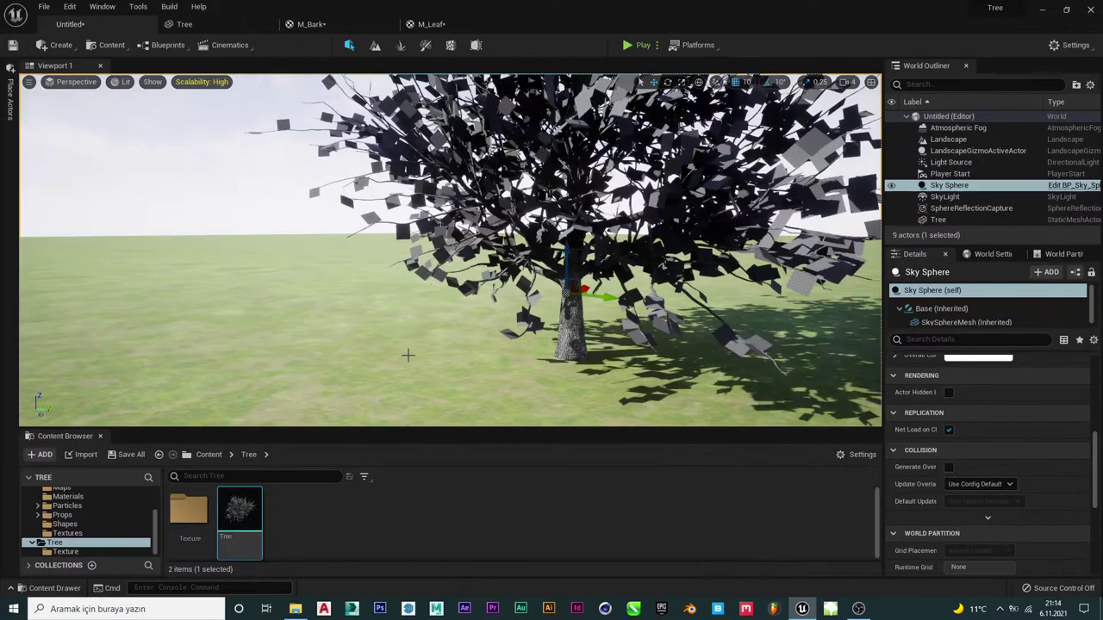
{"action": "double_click", "coordinate": [200, 512]}
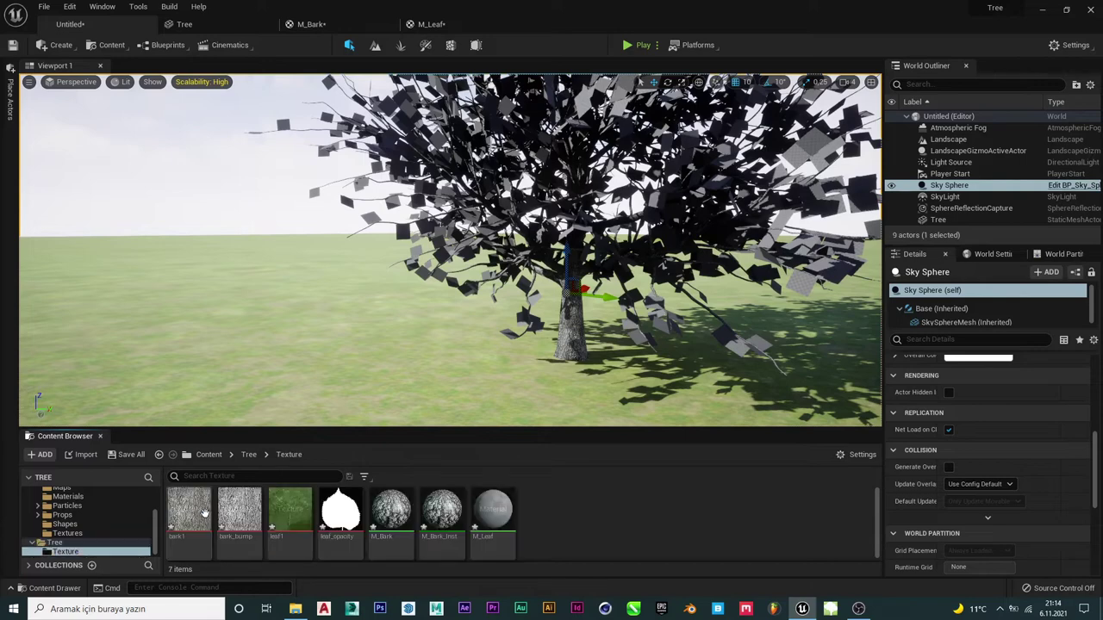
{"action": "double_click", "coordinate": [404, 517]}
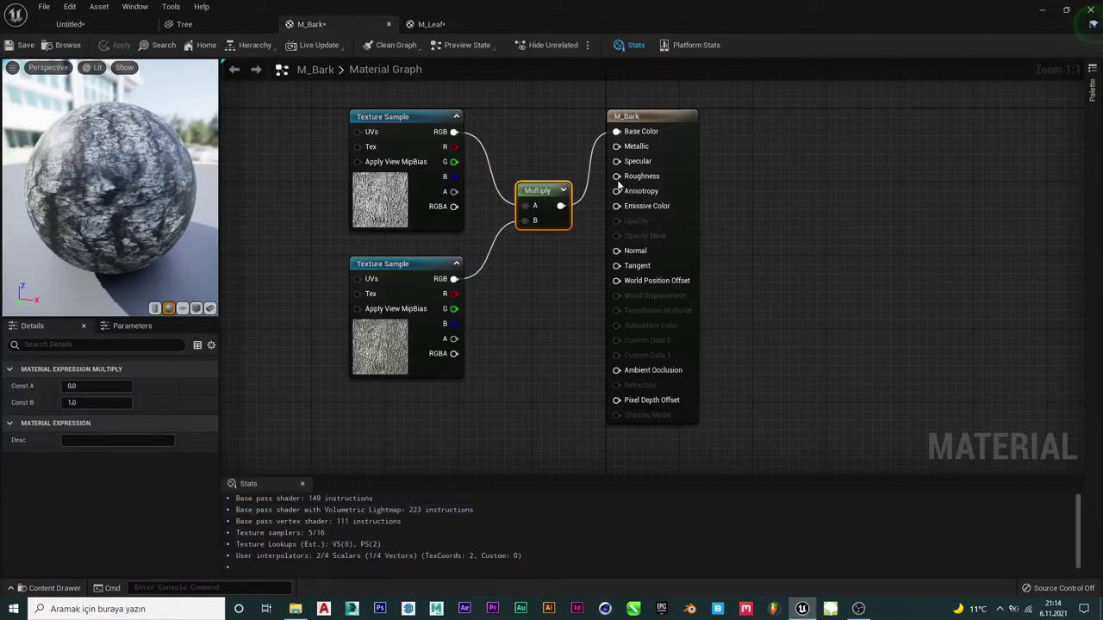
{"action": "left_click_drag", "start_coordinate": [617, 177], "coordinate": [510, 311]}
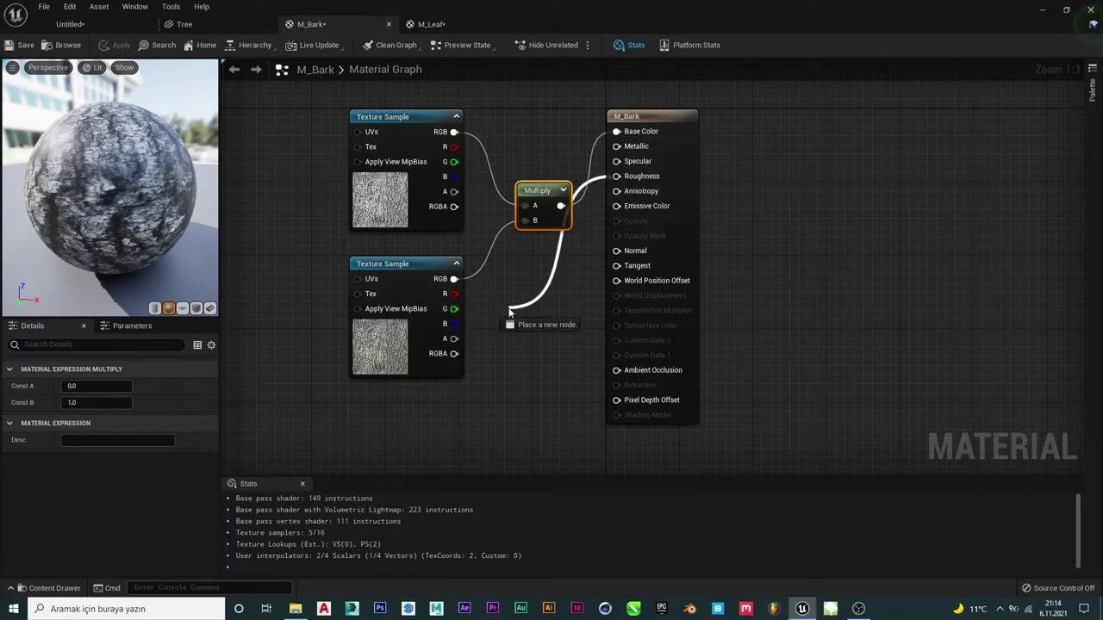
{"action": "type", "text": "cons"}
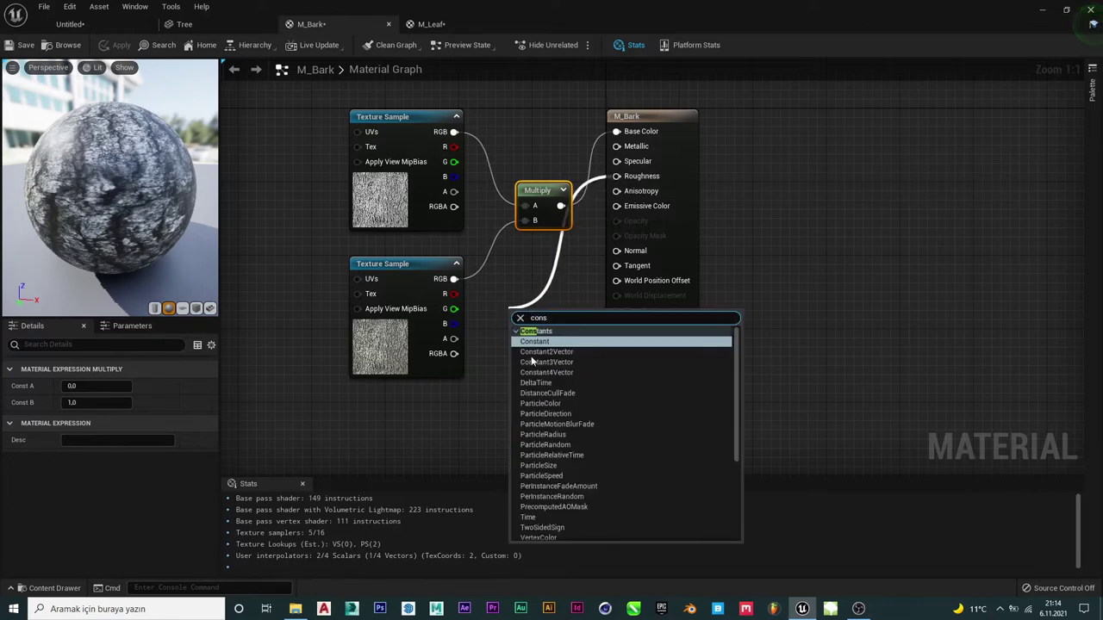
{"action": "left_click", "coordinate": [536, 341]}
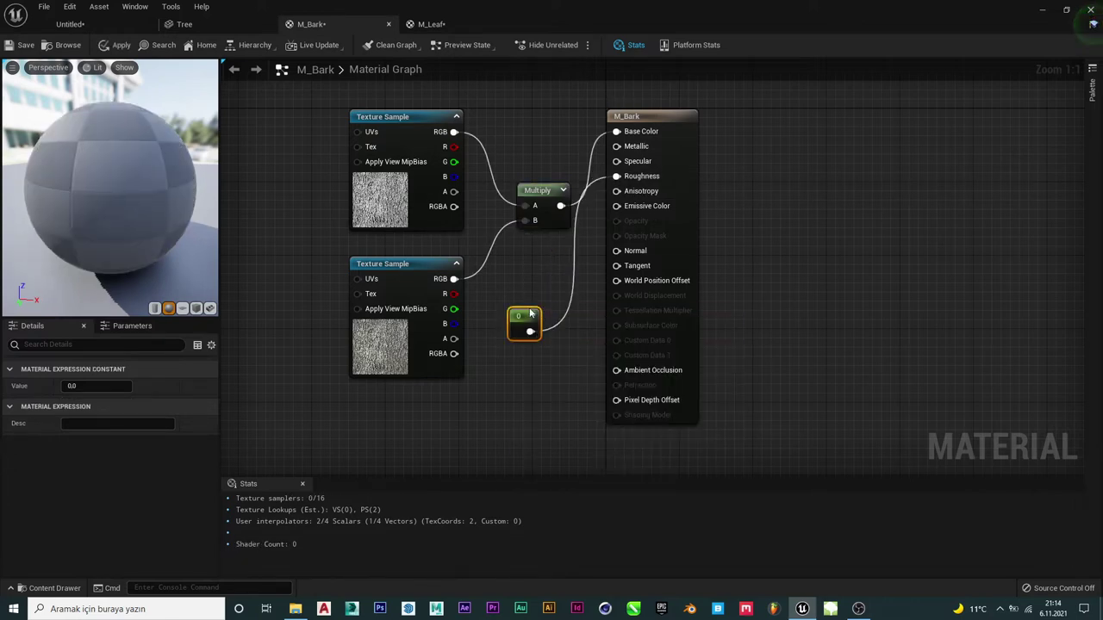
{"action": "left_click", "coordinate": [118, 385]}
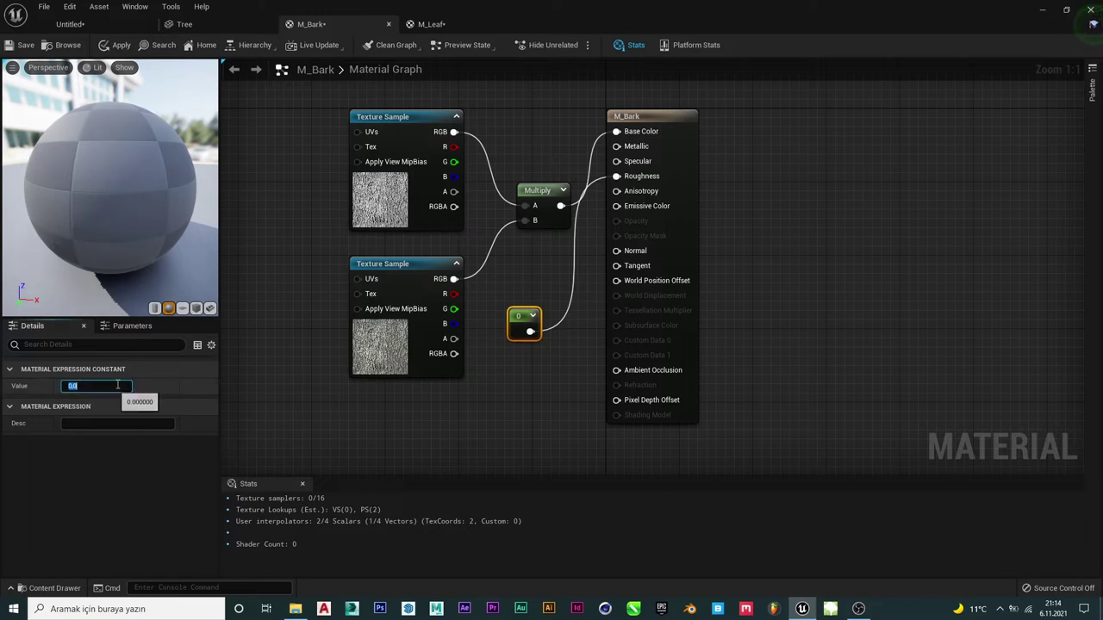
{"action": "type", "text": "1"}
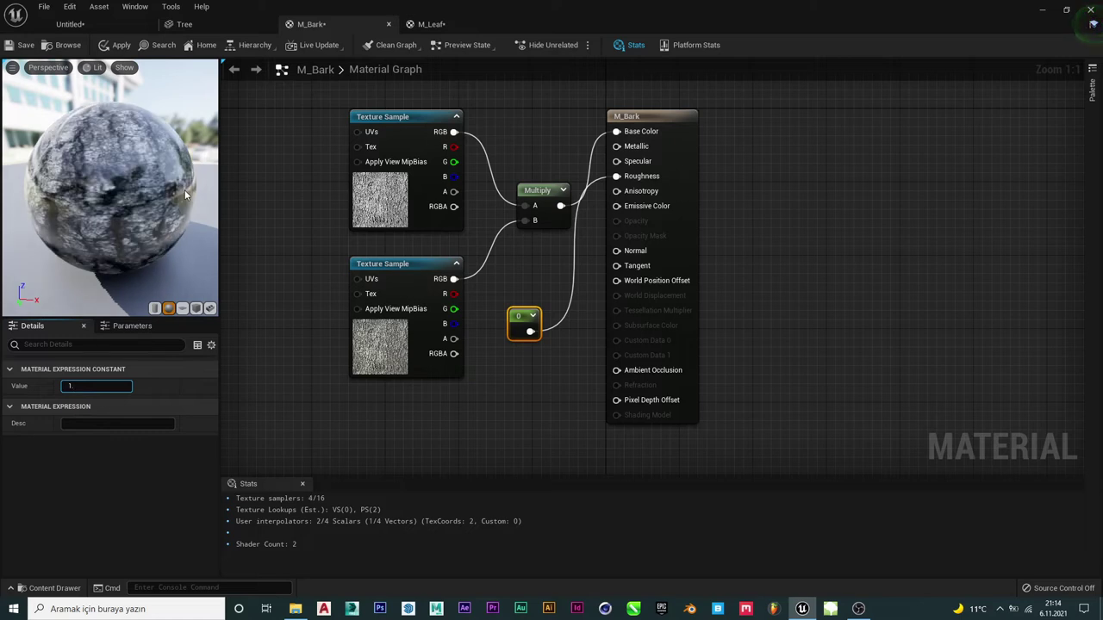
{"action": "type", "text": ".5"}
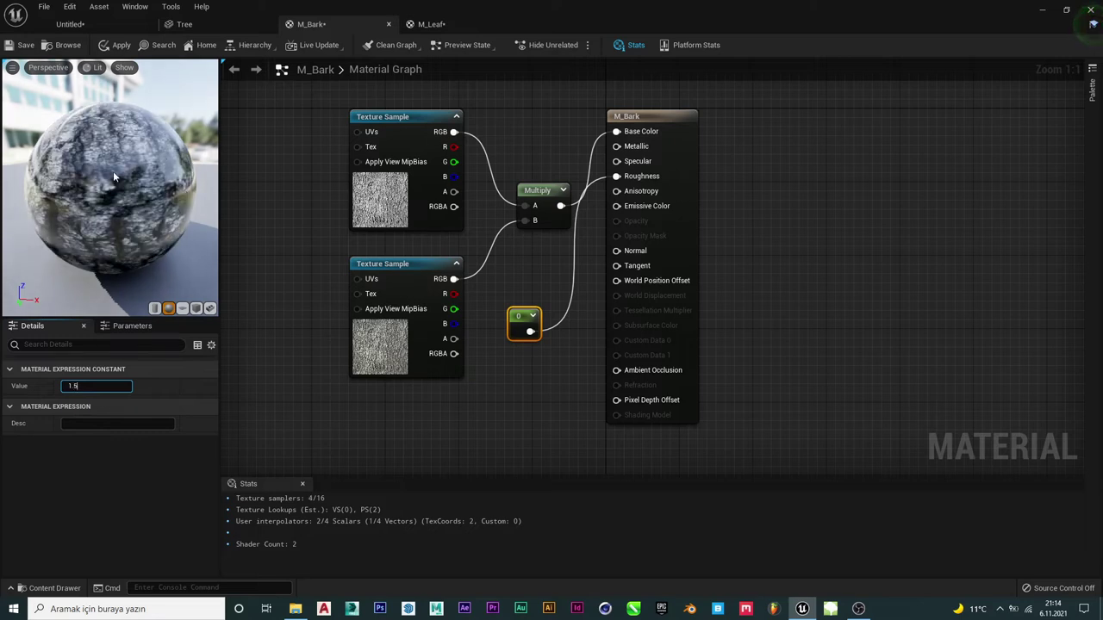
{"action": "mouse_move", "coordinate": [113, 170]}
{"action": "left_mouse_down"}
{"action": "mouse_move", "coordinate": [138, 172]}
{"action": "mouse_move", "coordinate": [71, 179]}
{"action": "left_mouse_up"}
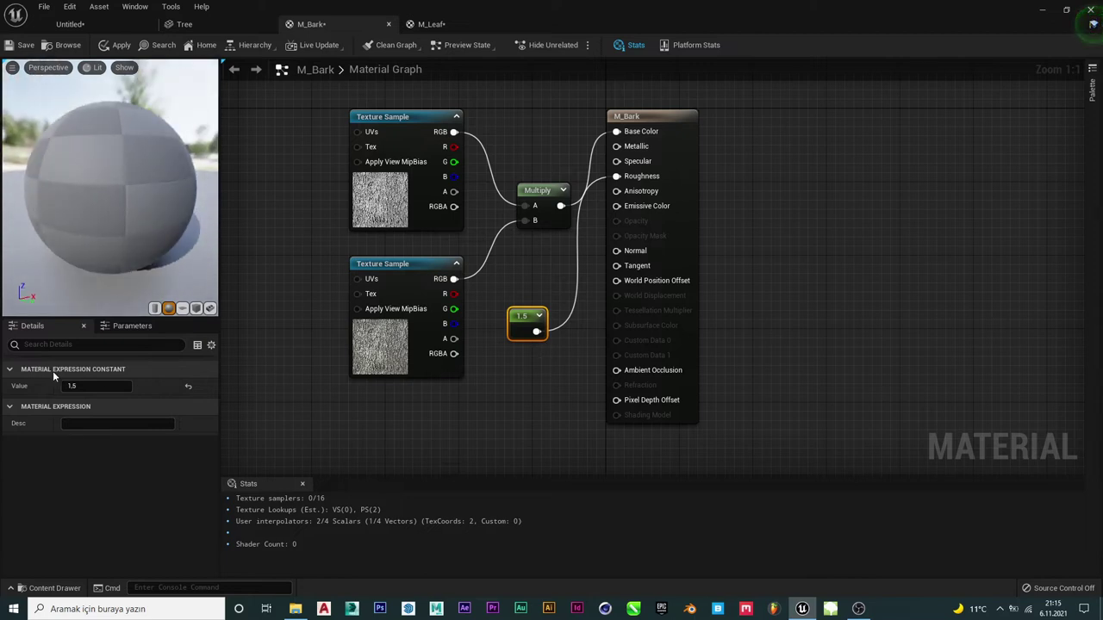
{"action": "left_click", "coordinate": [87, 386]}
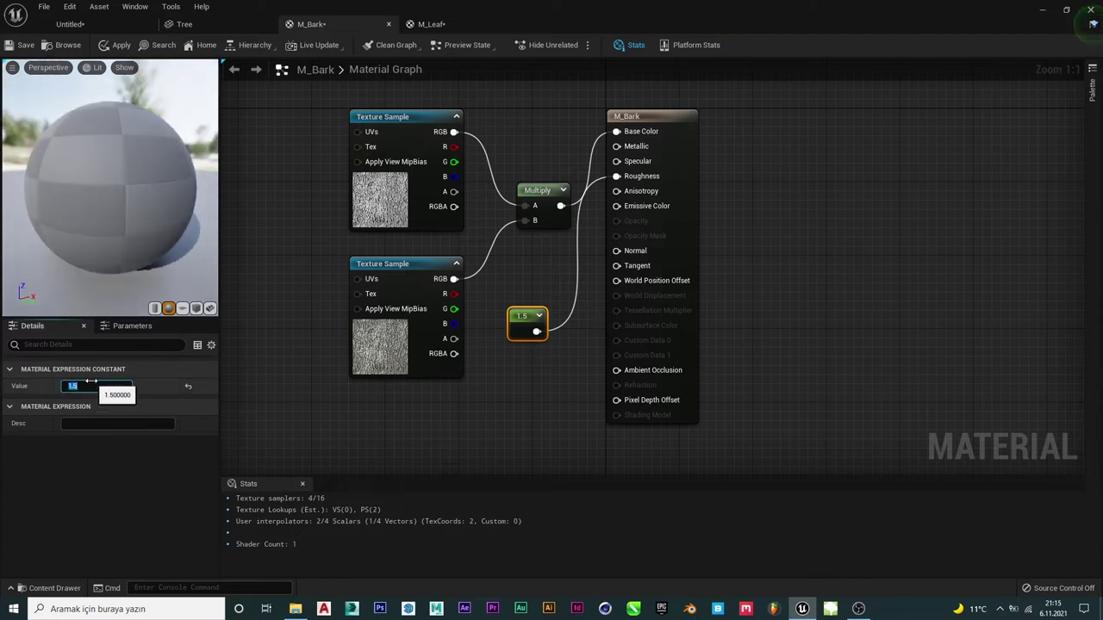
{"action": "left_click", "coordinate": [302, 422]}
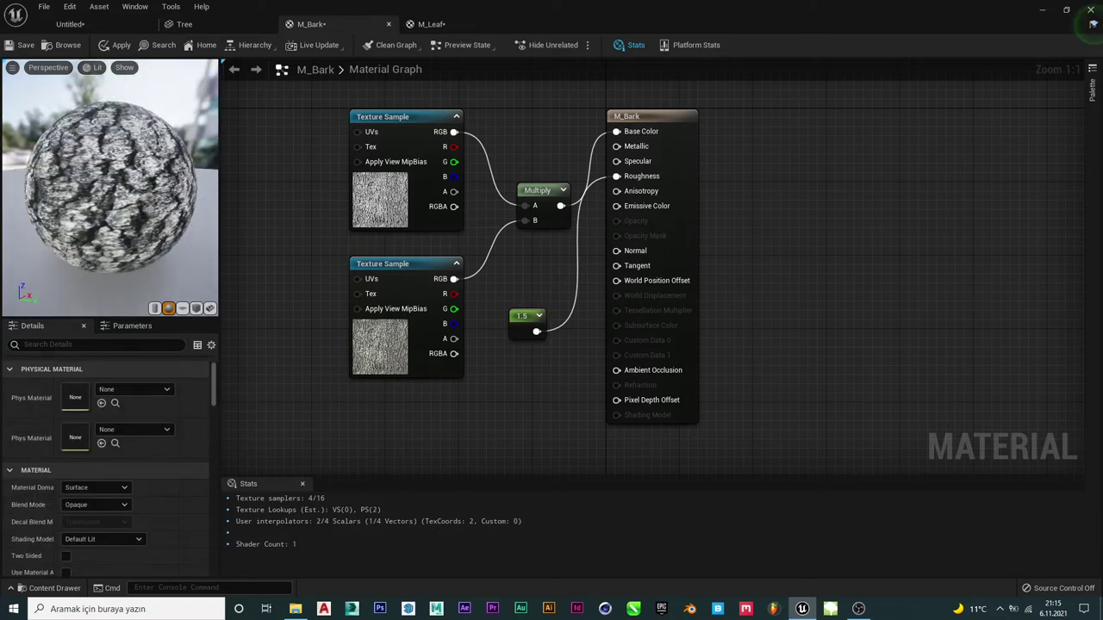
- Apply the M_Bark roughness change and check the trunk on the Tree mesh
{"action": "left_click", "coordinate": [404, 367]}
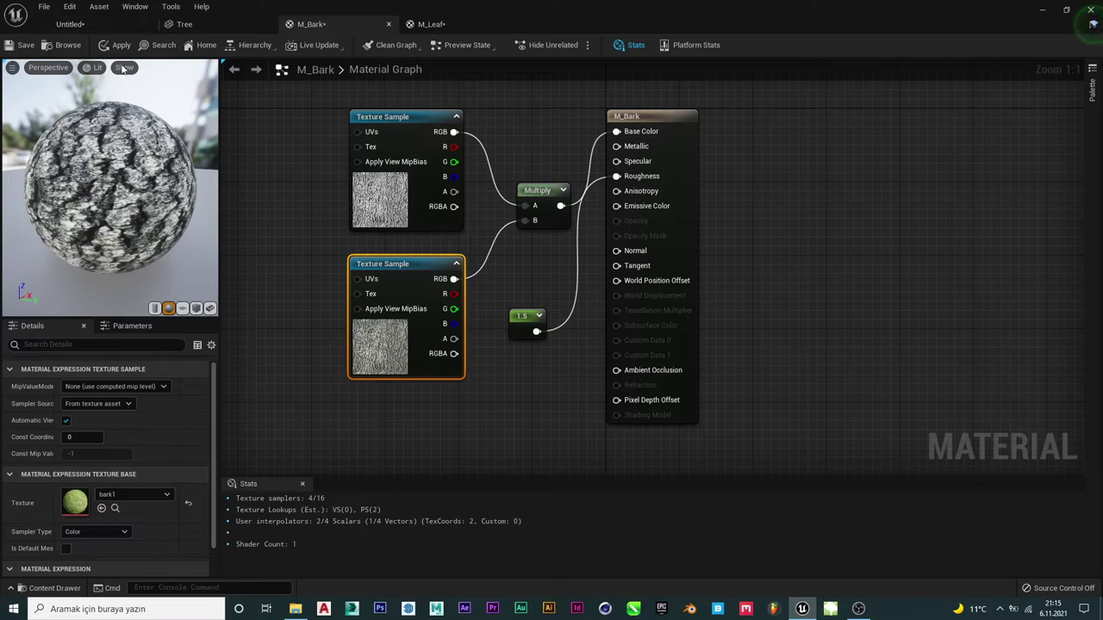
{"action": "left_click", "coordinate": [526, 318]}
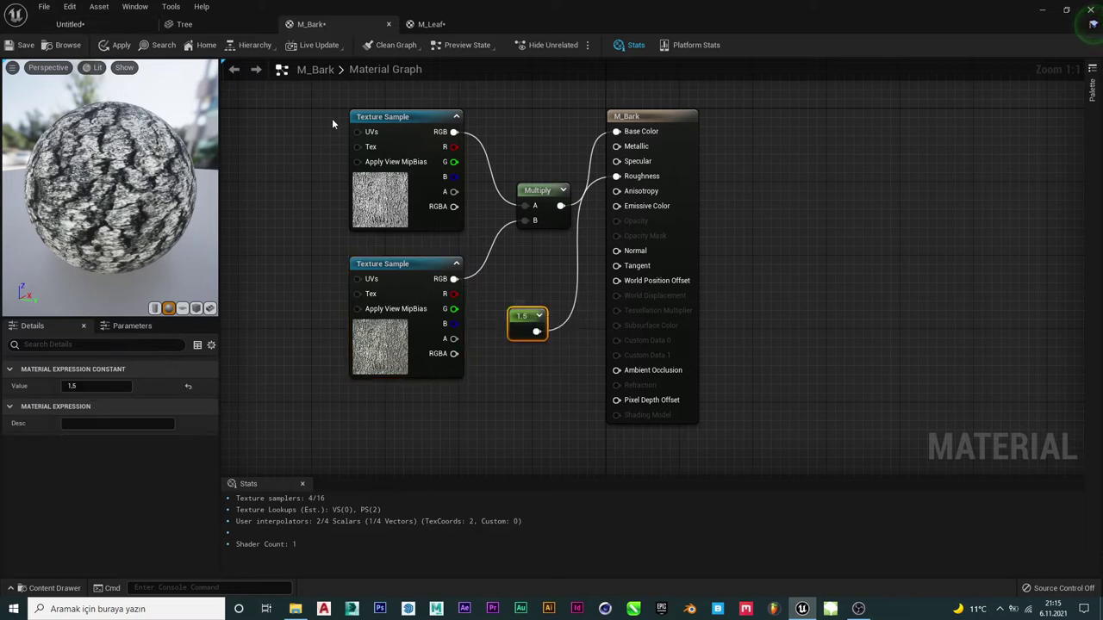
{"action": "left_click", "coordinate": [106, 51]}
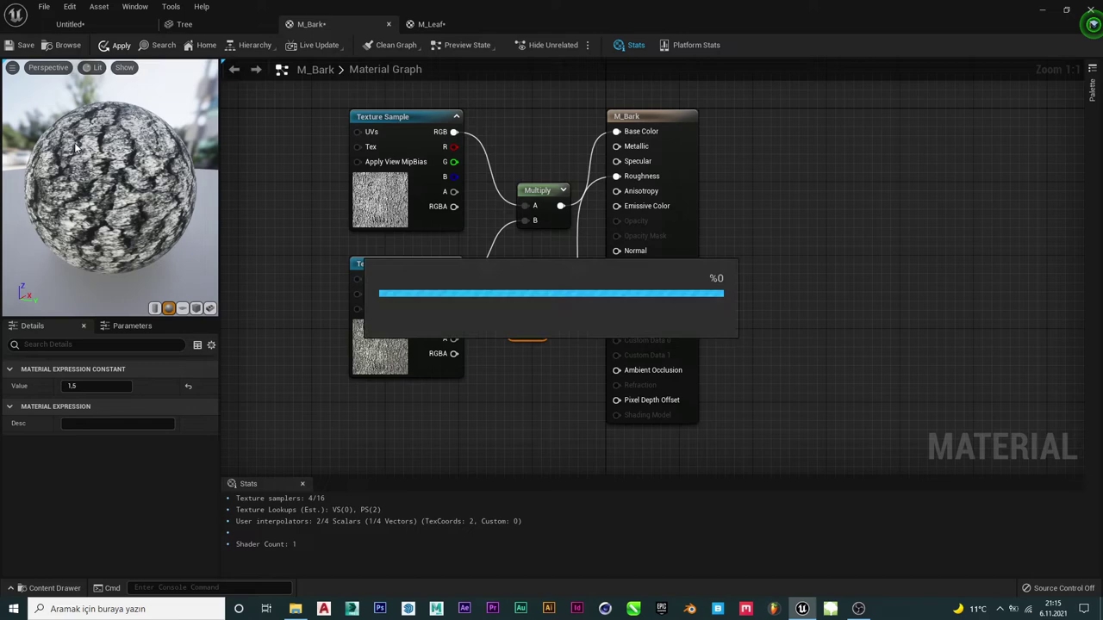
{"action": "left_click", "coordinate": [200, 24]}
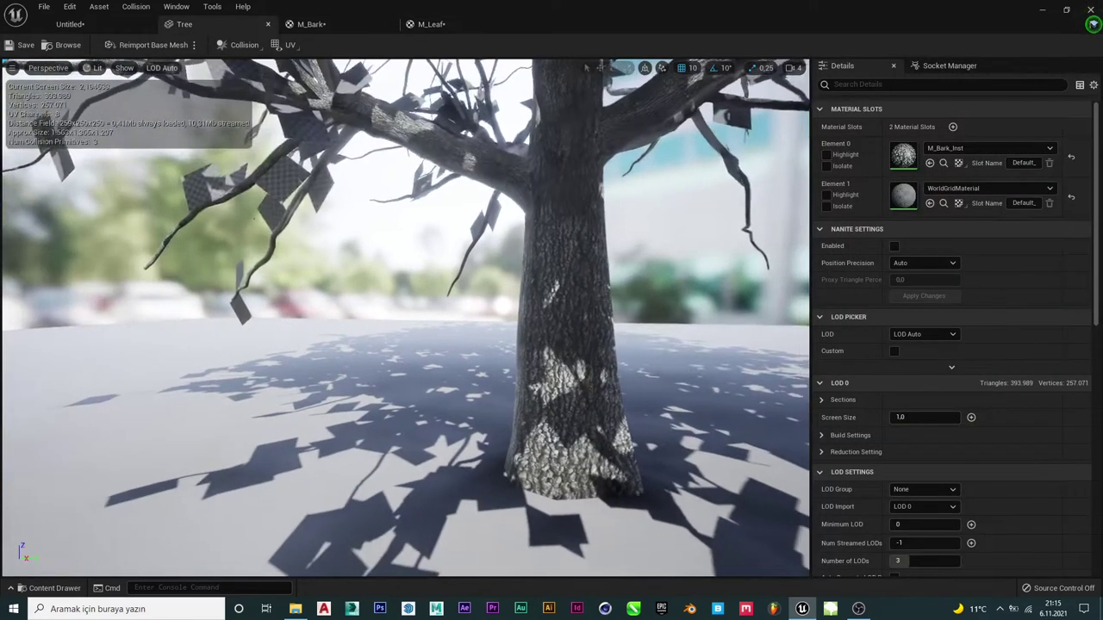
{"action": "mouse_move", "coordinate": [405, 319]}
{"action": "right_mouse_down"}
{"action": "mouse_move", "coordinate": [482, 302]}
{"action": "mouse_move", "coordinate": [405, 310]}
{"action": "right_mouse_up"}
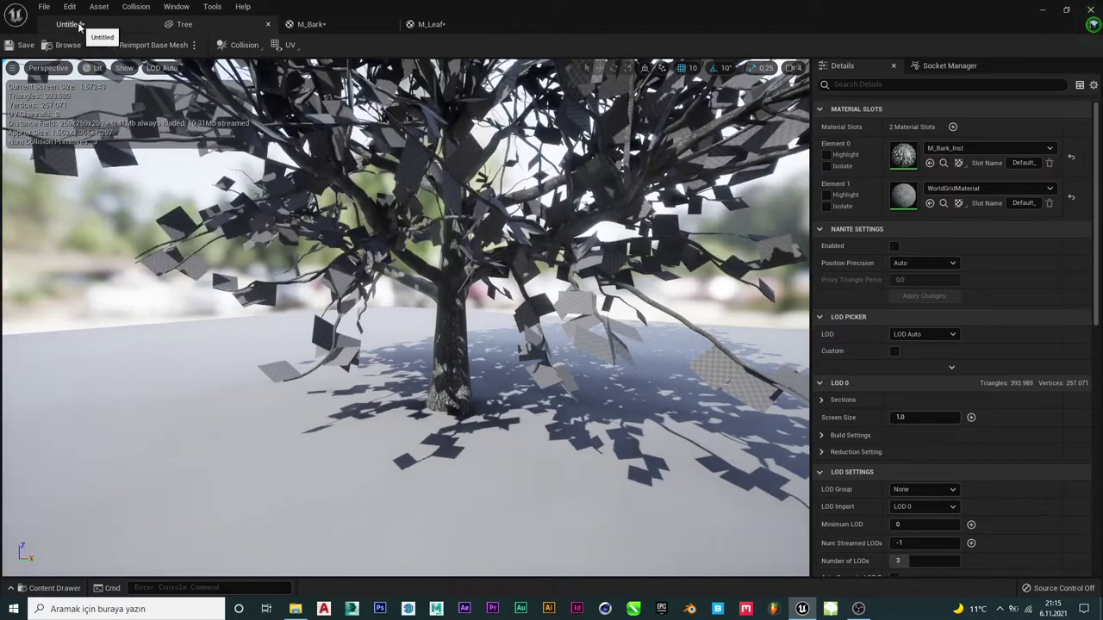
{"action": "left_click", "coordinate": [70, 24]}
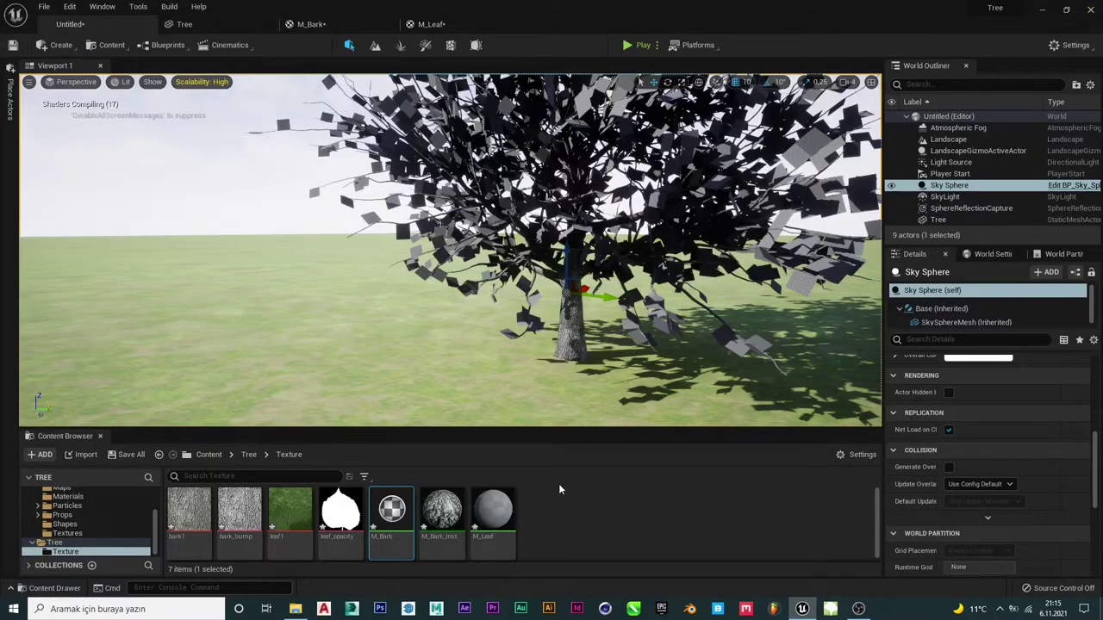
- Bring leaf1 and leaf_opacity into M_Leaf and wire leaf1's colour to Base Color
{"action": "double_click", "coordinate": [496, 513]}
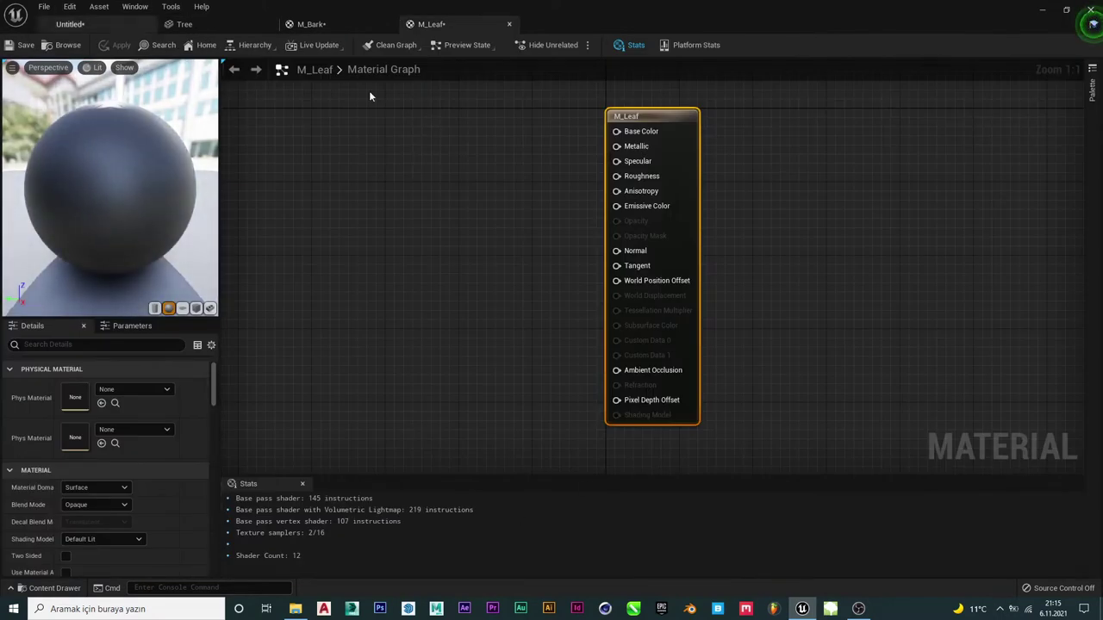
{"action": "left_click_drag", "start_coordinate": [673, 118], "coordinate": [710, 126]}
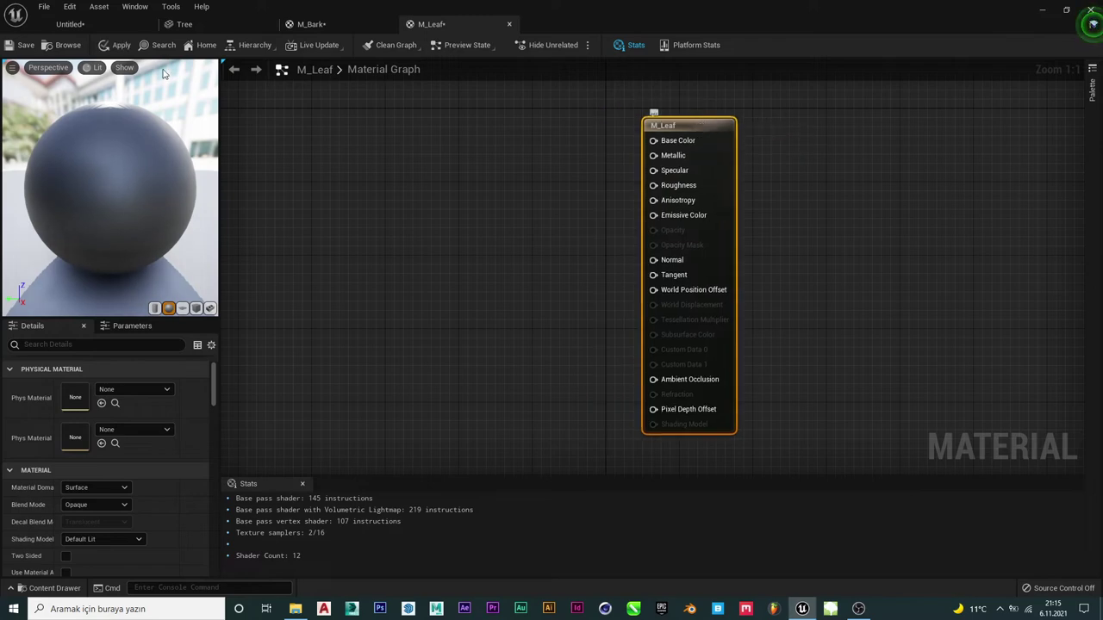
{"action": "left_click", "coordinate": [95, 26]}
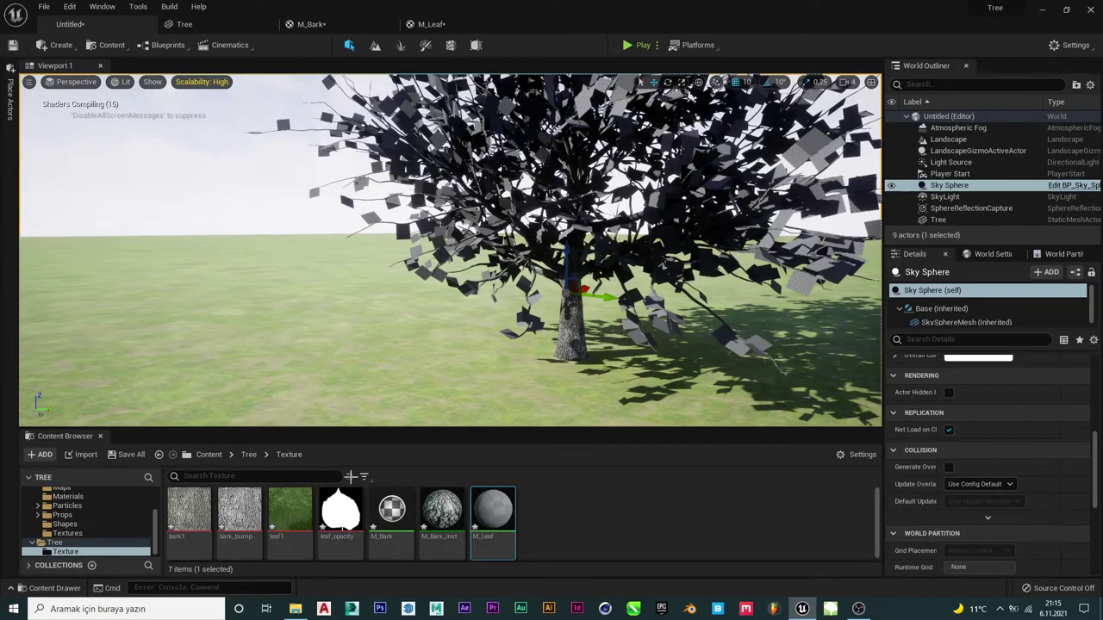
{"action": "left_click", "coordinate": [290, 517]}
{"action": "left_click", "coordinate": [342, 522], "text": "ctrl"}
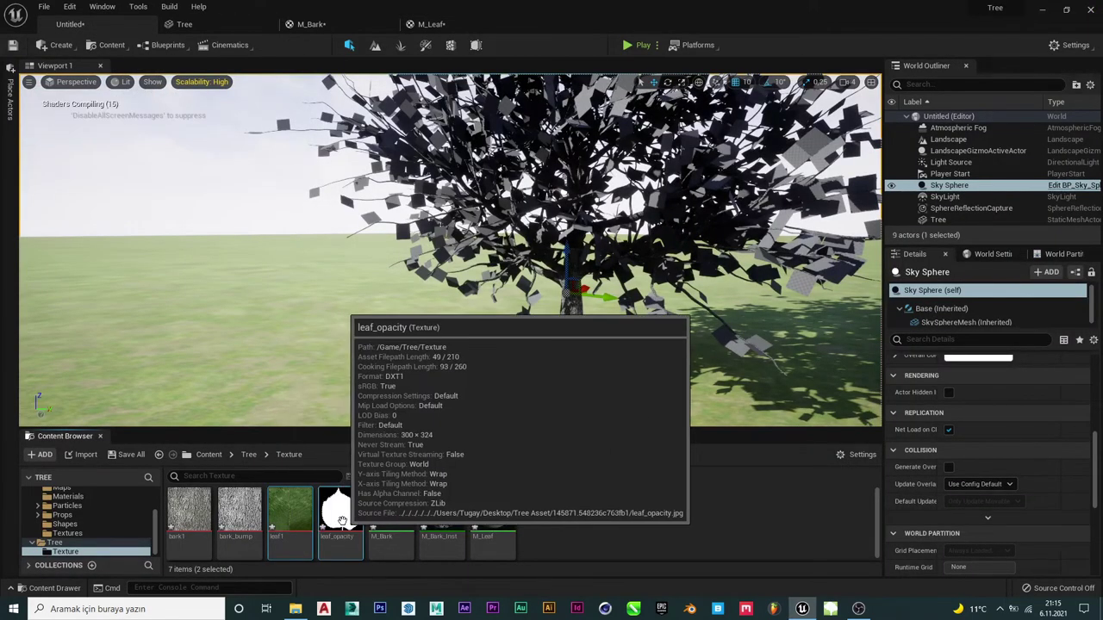
{"action": "mouse_move", "coordinate": [342, 521]}
{"action": "left_mouse_down"}
{"action": "mouse_move", "coordinate": [436, 160]}
{"action": "mouse_move", "coordinate": [459, 185]}
{"action": "mouse_move", "coordinate": [485, 312]}
{"action": "mouse_move", "coordinate": [503, 294]}
{"action": "left_mouse_up"}
{"action": "mouse_move", "coordinate": [510, 164]}
{"action": "left_mouse_down"}
{"action": "mouse_move", "coordinate": [500, 139]}
{"action": "mouse_move", "coordinate": [661, 140]}
{"action": "left_mouse_up"}
{"action": "mouse_move", "coordinate": [517, 292]}
{"action": "left_mouse_down"}
{"action": "mouse_move", "coordinate": [507, 293]}
{"action": "mouse_move", "coordinate": [573, 254]}
{"action": "mouse_move", "coordinate": [591, 258]}
{"action": "left_mouse_up"}
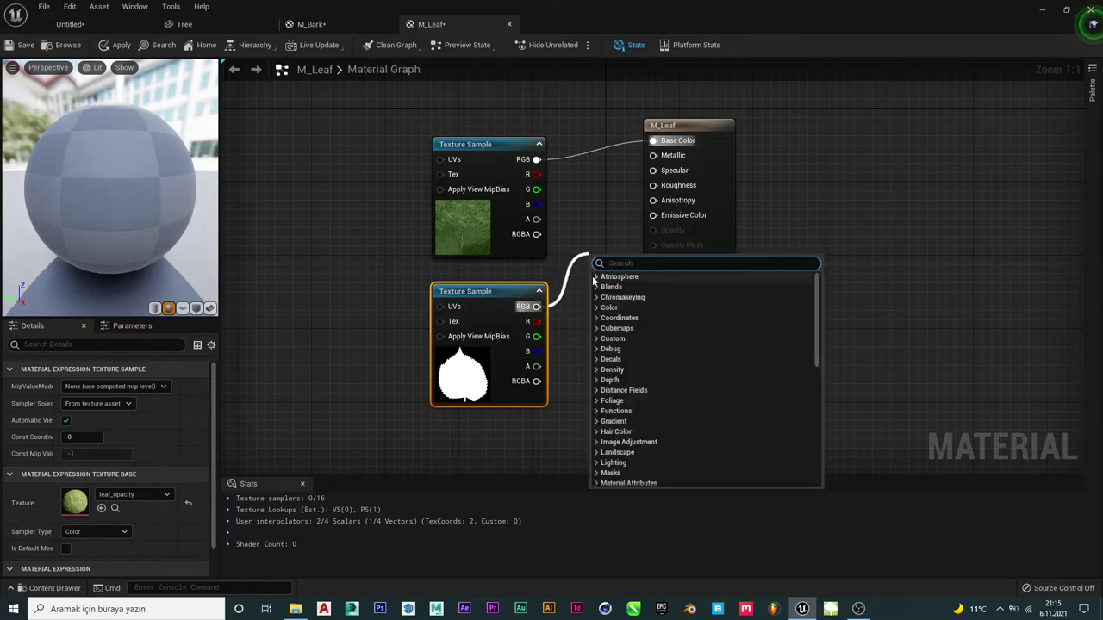
- Set M_Leaf's blend mode to Masked and wire leaf_opacity into Opacity Mask
{"action": "left_click", "coordinate": [724, 140]}
{"action": "left_click", "coordinate": [715, 127]}
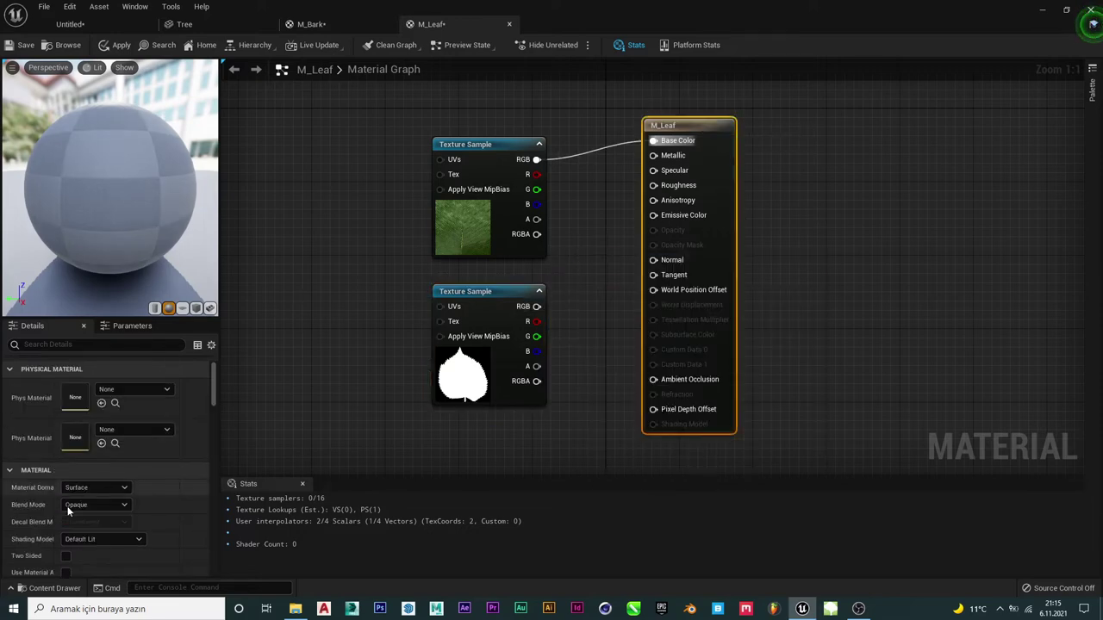
{"action": "left_click", "coordinate": [83, 505]}
{"action": "left_click", "coordinate": [77, 528]}
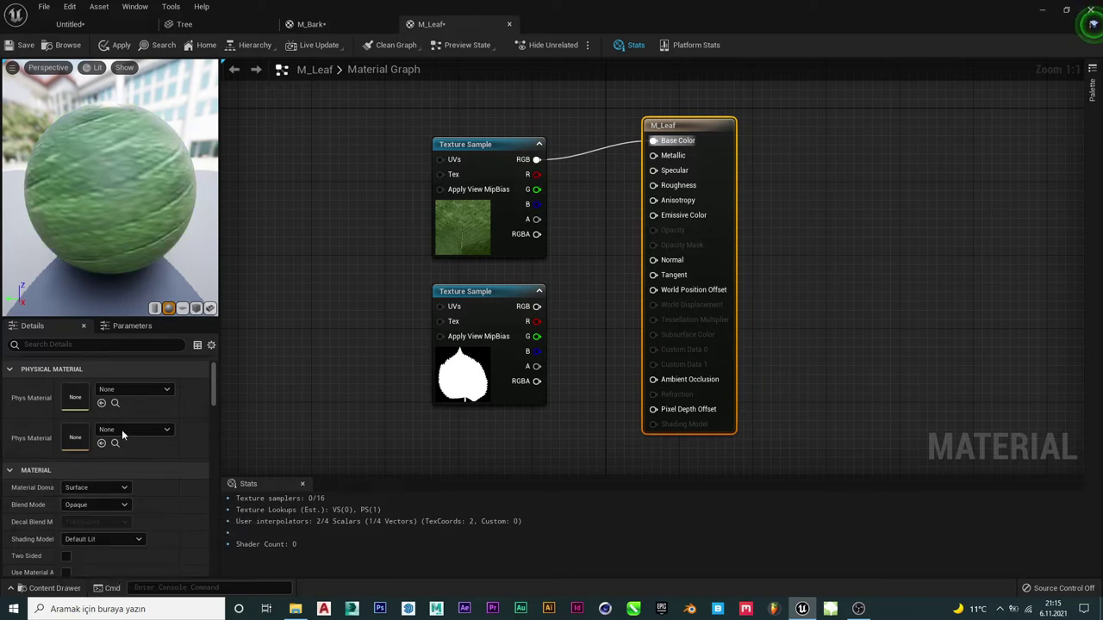
{"action": "left_click_drag", "start_coordinate": [536, 307], "coordinate": [657, 247]}
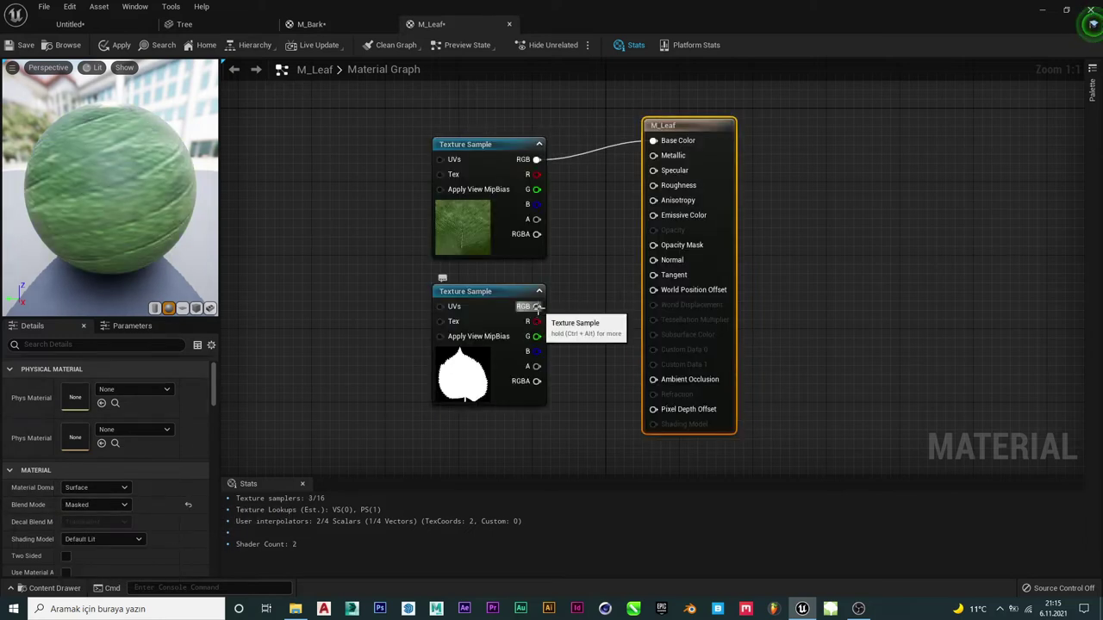
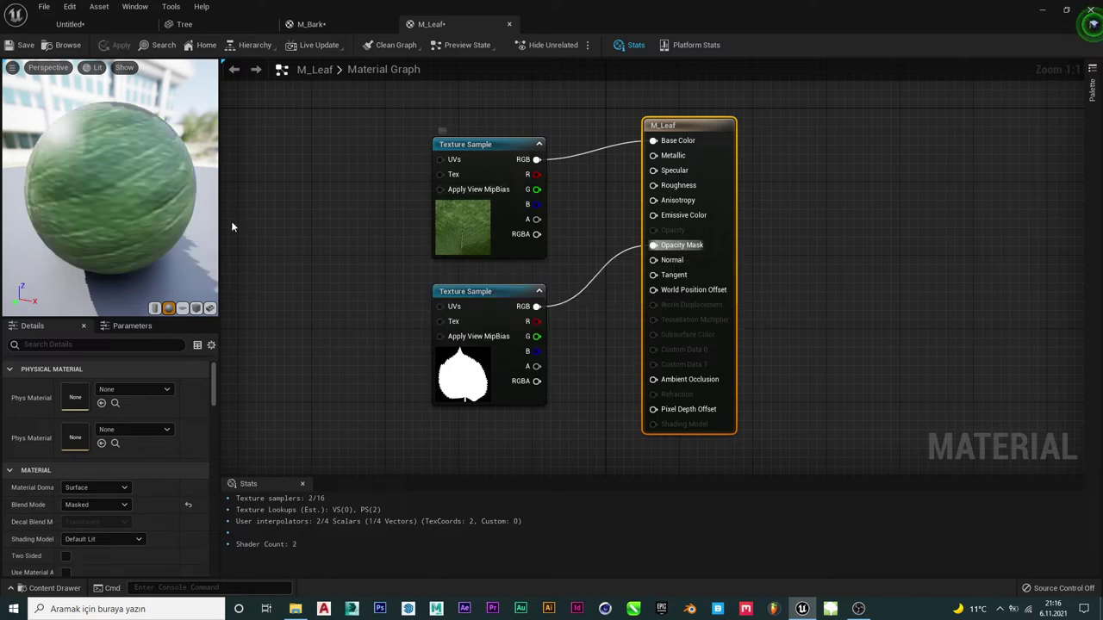
- Switch M_Leaf's shading model to Two Sided Foliage, enable Two Sided, and apply the changes
{"action": "left_click_drag", "start_coordinate": [103, 189], "coordinate": [3, 140]}
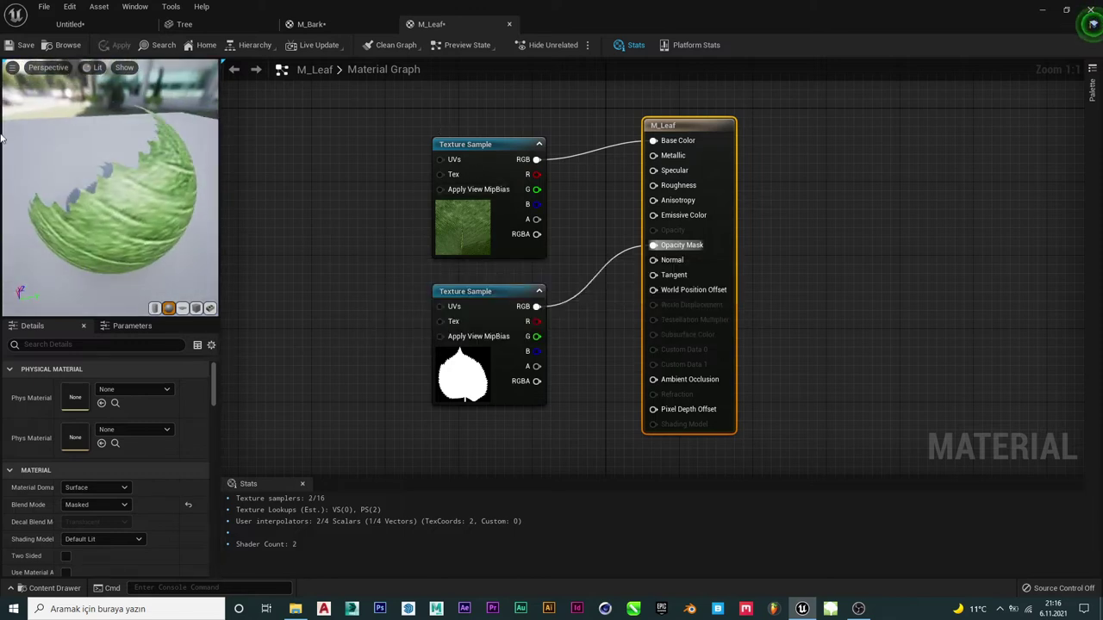
{"action": "mouse_move", "coordinate": [111, 185]}
{"action": "left_mouse_down"}
{"action": "mouse_move", "coordinate": [69, 168]}
{"action": "mouse_move", "coordinate": [78, 181]}
{"action": "left_mouse_up"}
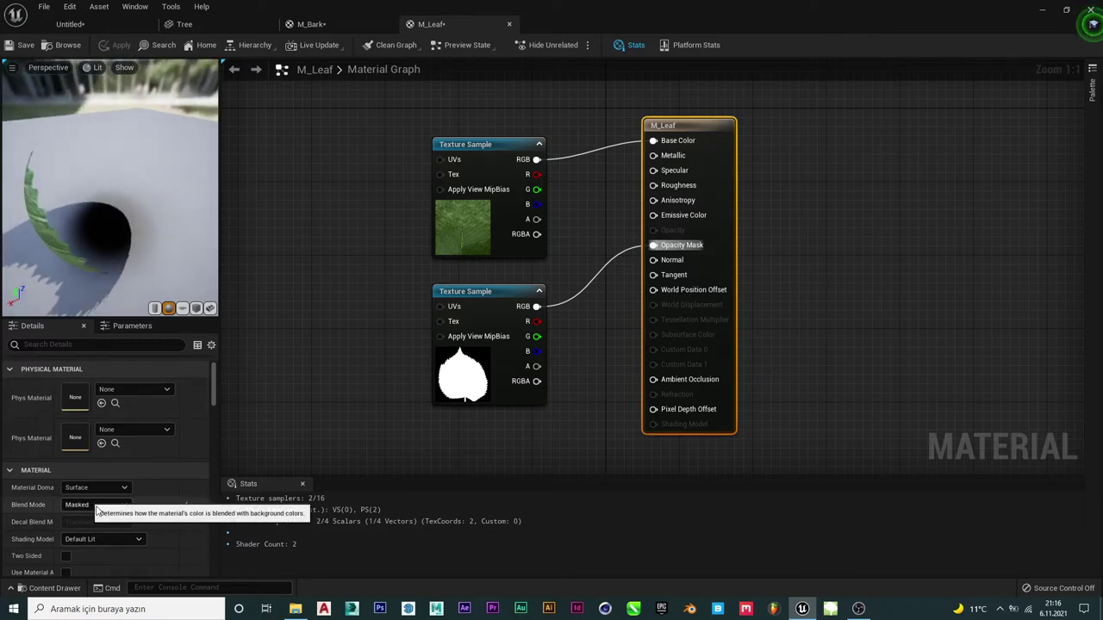
{"action": "left_click", "coordinate": [108, 539]}
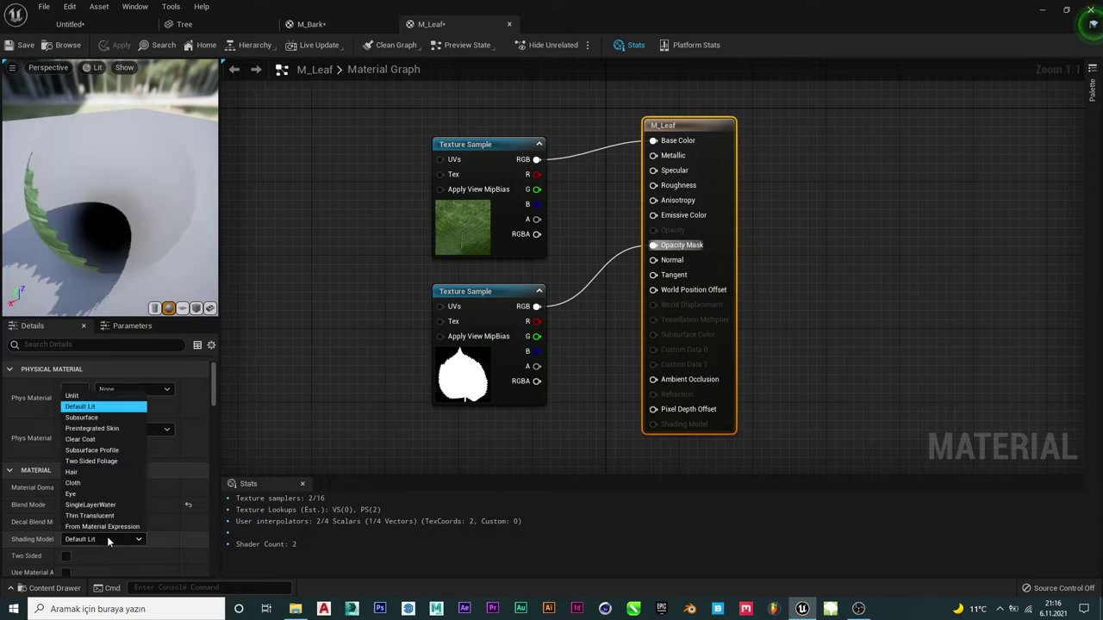
{"action": "left_click", "coordinate": [109, 463]}
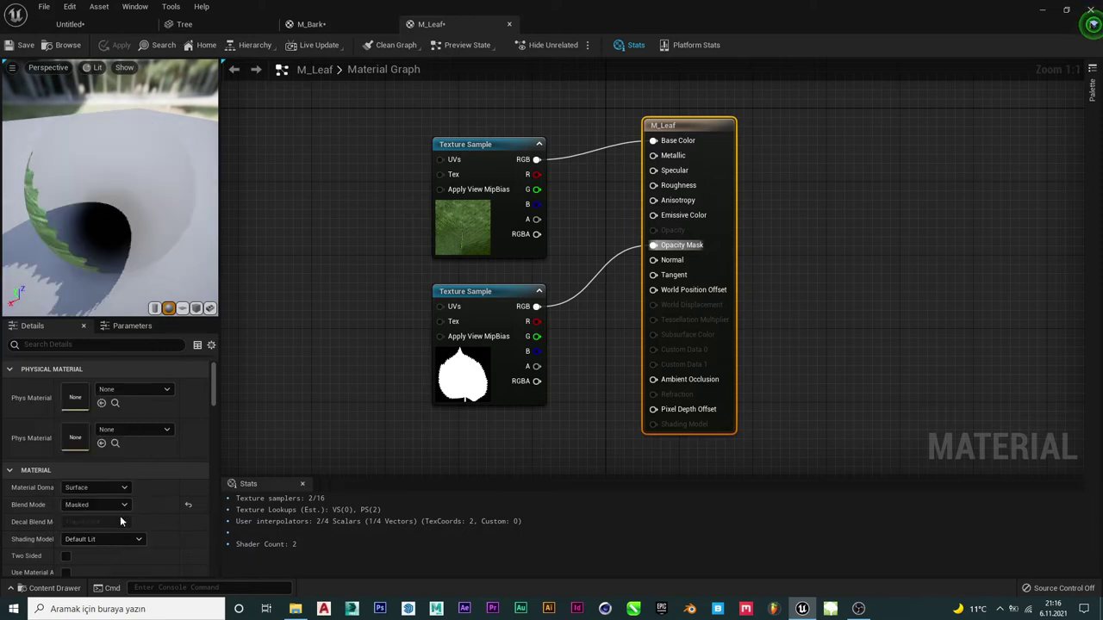
{"action": "scroll", "coordinate": [83, 528], "scroll_direction": "down", "scroll_amount": 1}
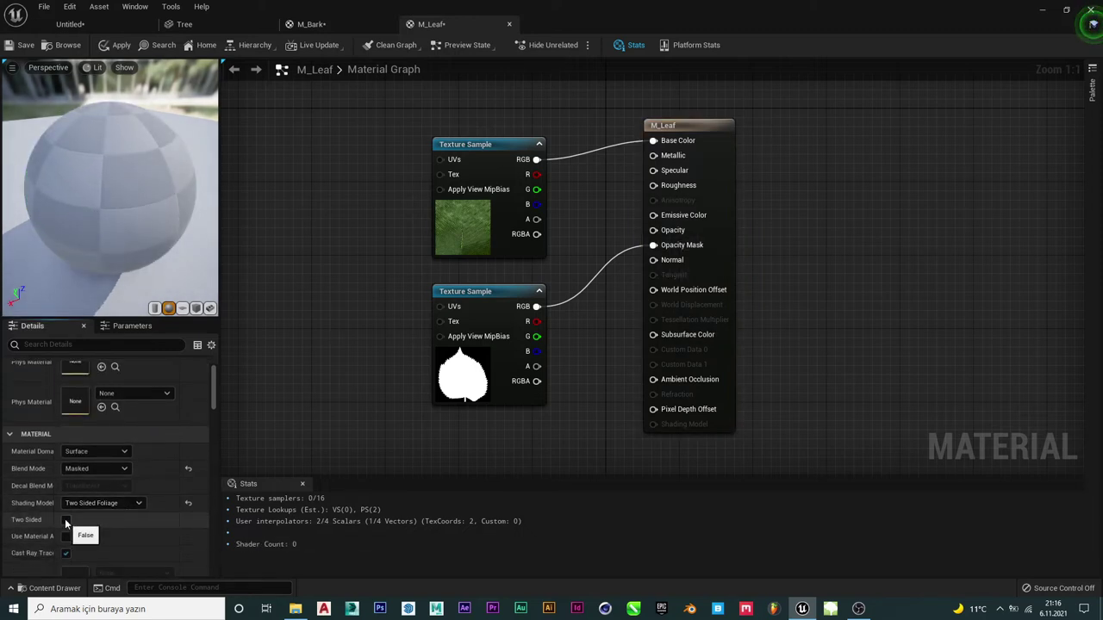
{"action": "left_click", "coordinate": [65, 519]}
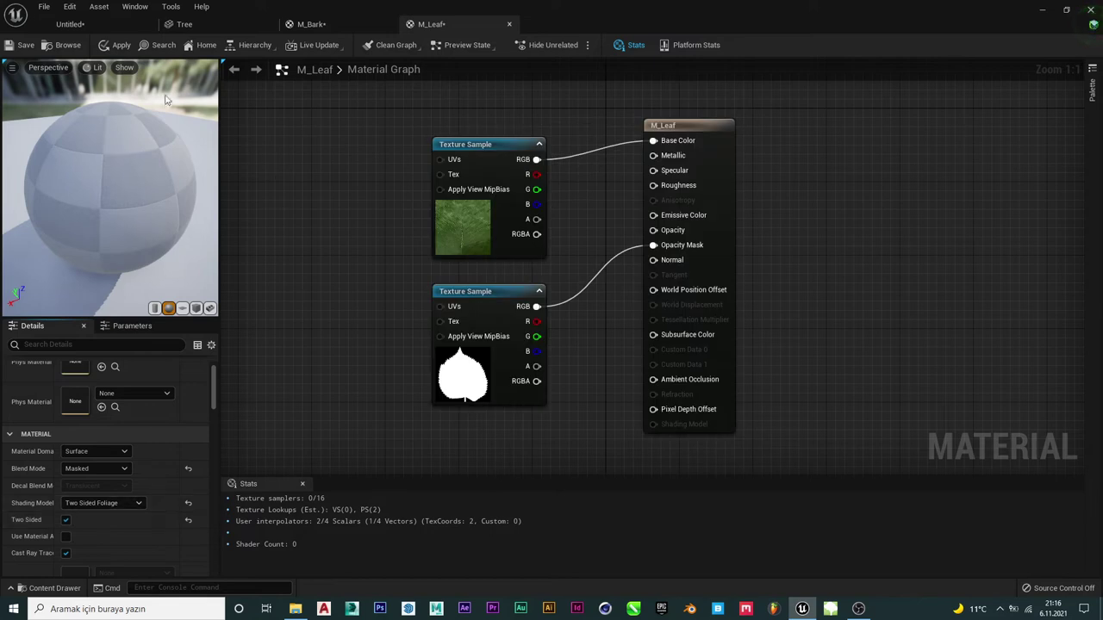
{"action": "left_click", "coordinate": [130, 49]}
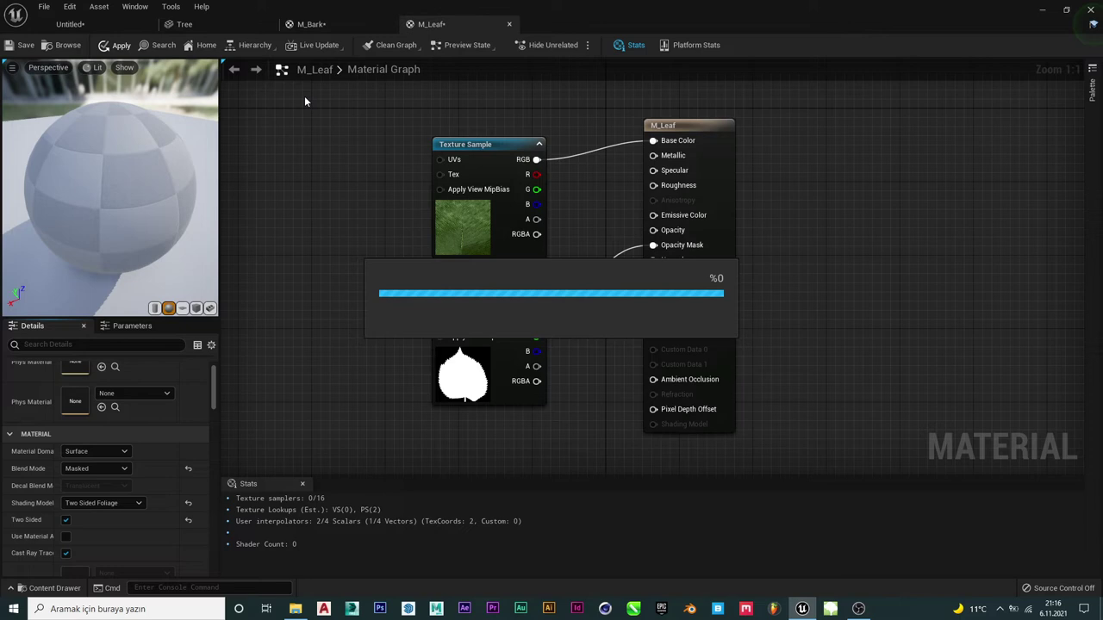
{"action": "left_click_drag", "start_coordinate": [173, 151], "coordinate": [95, 185]}
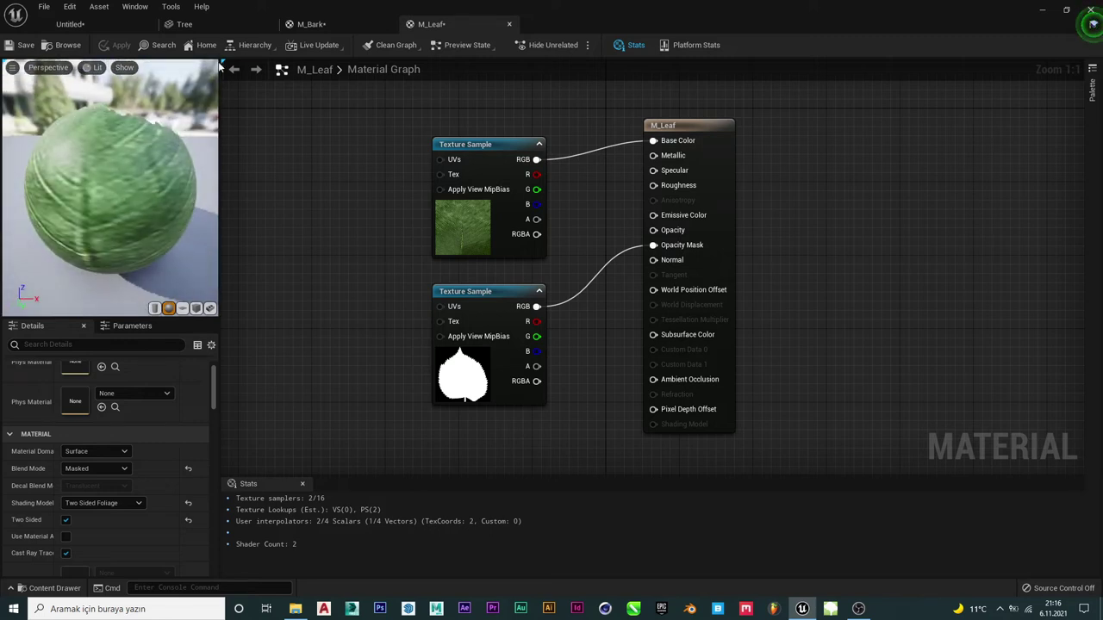
- From the level's Content Browser, create a material instance of M_Leaf named M_Leaf_Inst
{"action": "left_click", "coordinate": [307, 28]}
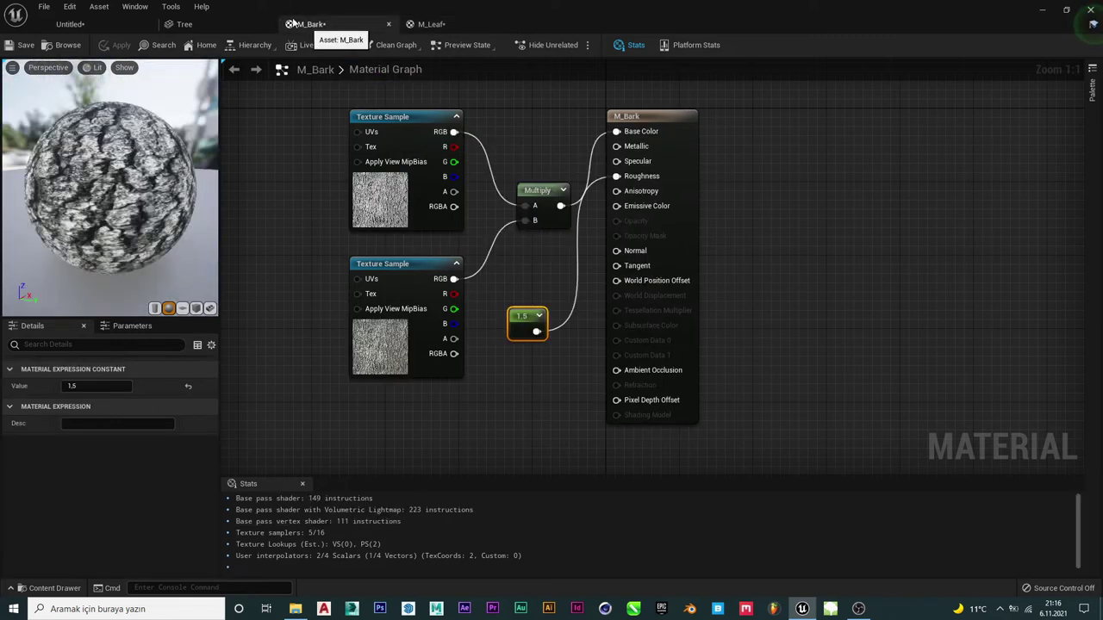
{"action": "left_click", "coordinate": [217, 28]}
{"action": "left_click", "coordinate": [96, 31]}
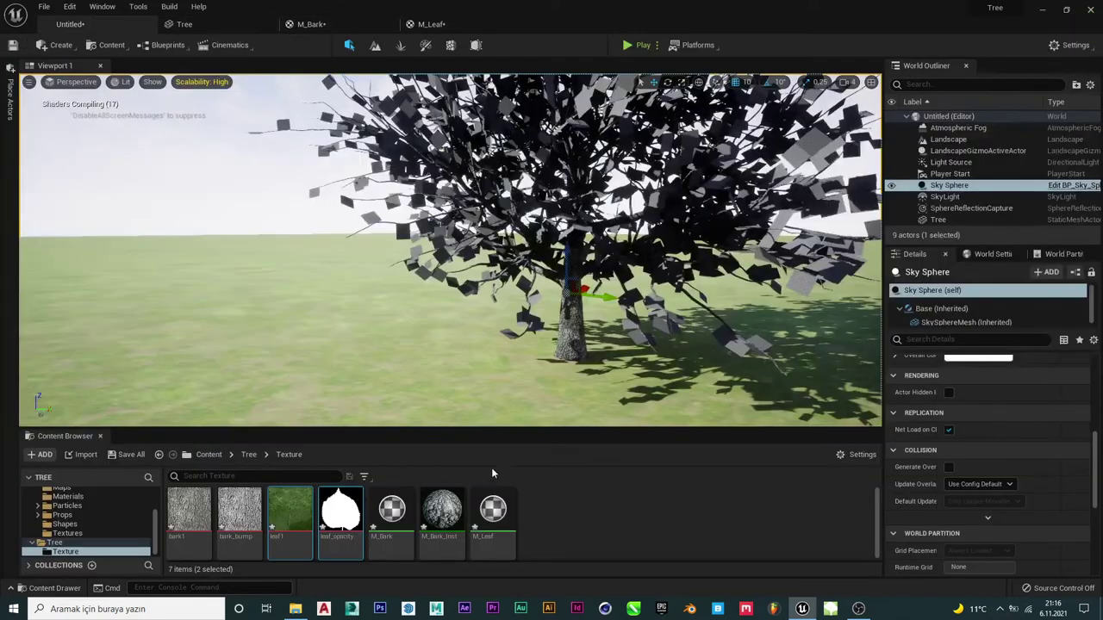
{"action": "left_click", "coordinate": [565, 505]}
{"action": "right_click", "coordinate": [483, 528]}
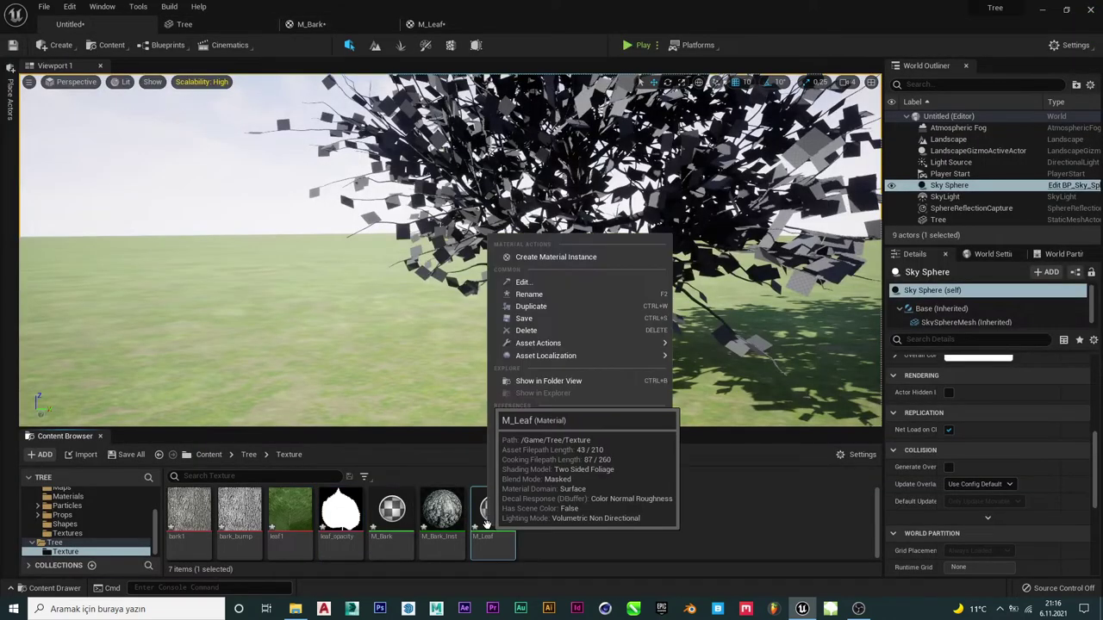
{"action": "left_click", "coordinate": [529, 258]}
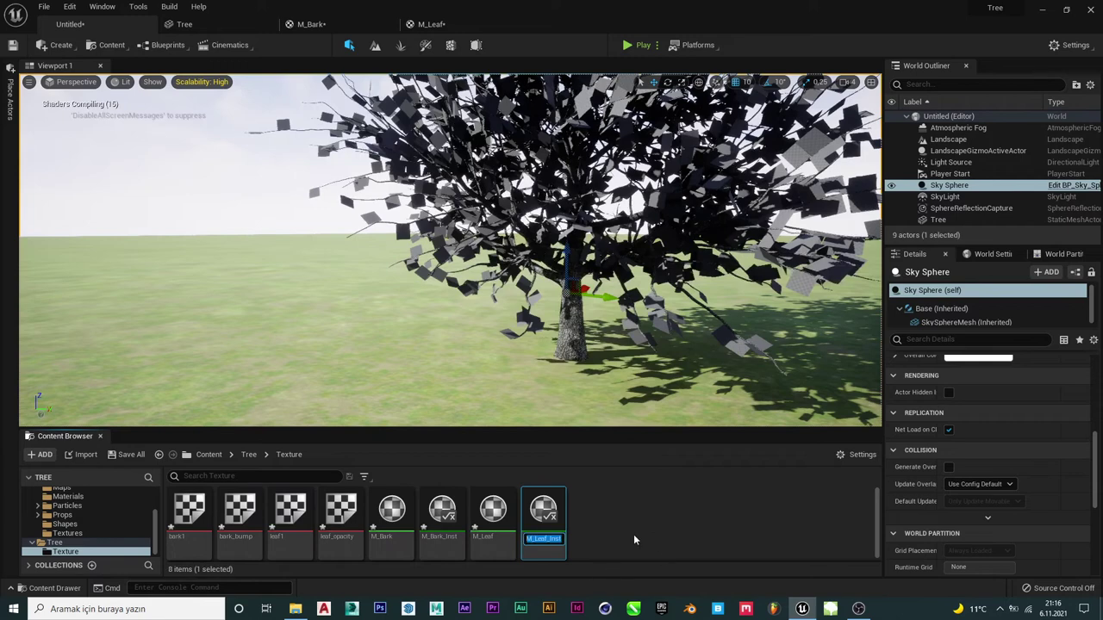
{"action": "key", "text": "Return"}
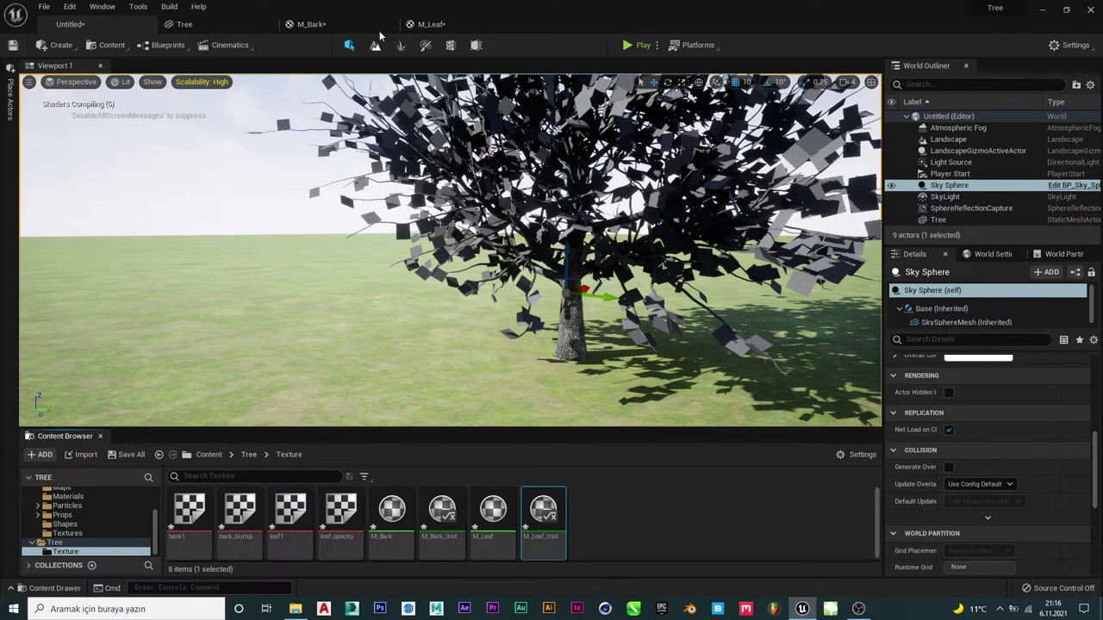
- In the Tree mesh editor, assign M_Leaf_Inst to the Element 1 leaf material slot
{"action": "left_click", "coordinate": [197, 25]}
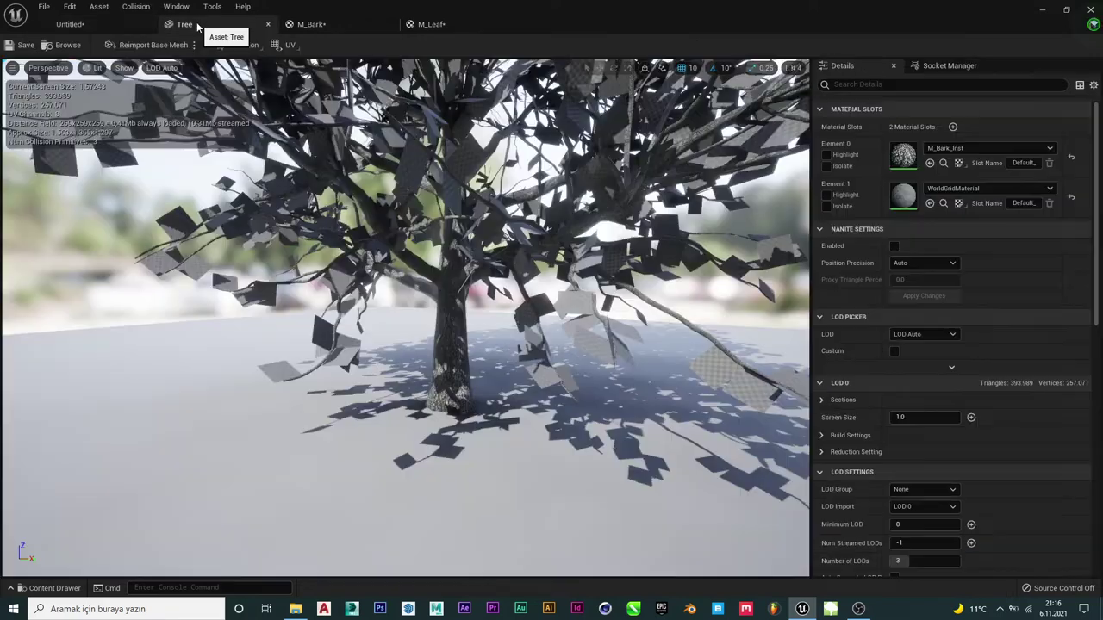
{"action": "left_click", "coordinate": [961, 191]}
{"action": "type", "text": "m"}
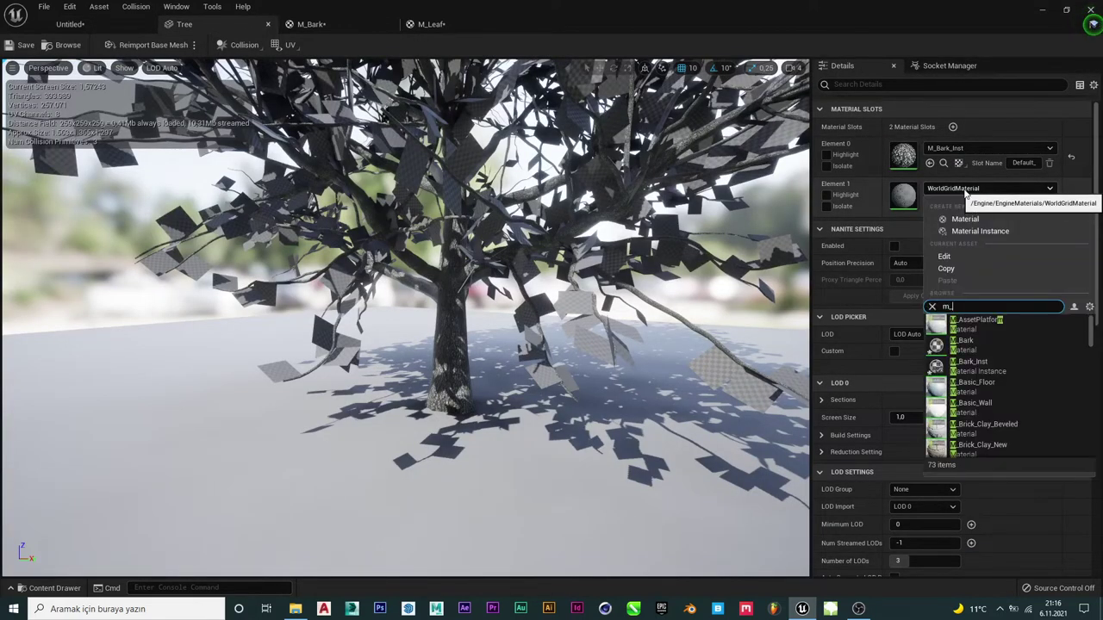
{"action": "type", "text": "_leaf"}
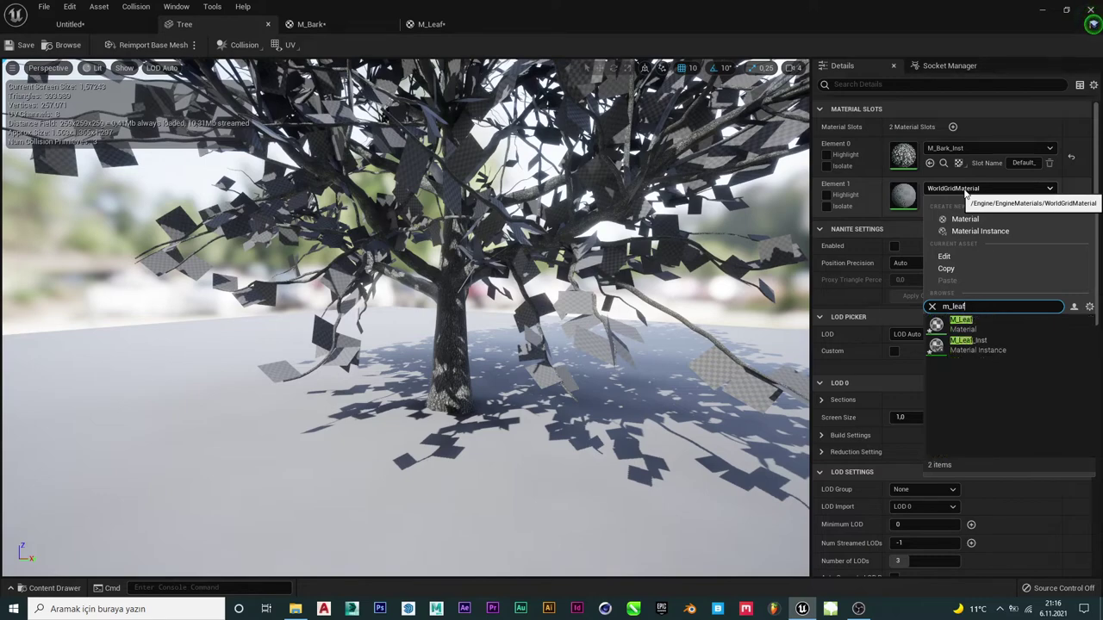
{"action": "left_click", "coordinate": [967, 345]}
- Frame the tree and zoom into the canopy to check the green leaves, then view the level
{"action": "mouse_move", "coordinate": [732, 206]}
{"action": "left_mouse_down"}
{"action": "mouse_move", "coordinate": [801, 181]}
{"action": "mouse_move", "coordinate": [776, 129]}
{"action": "mouse_move", "coordinate": [759, 120]}
{"action": "left_mouse_up"}
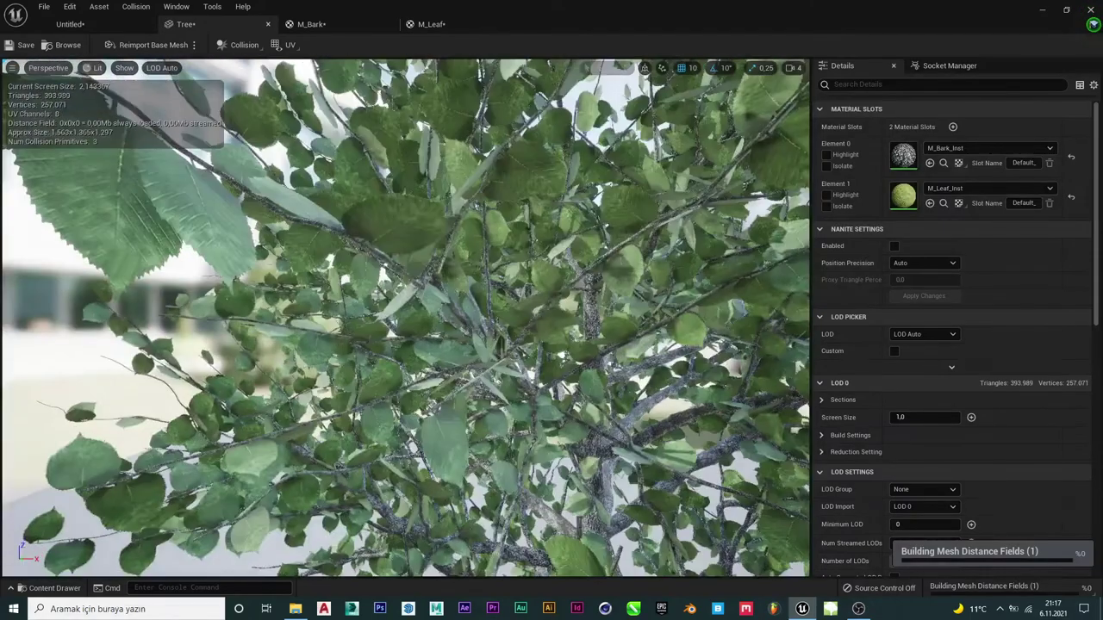
{"action": "key", "text": "f"}
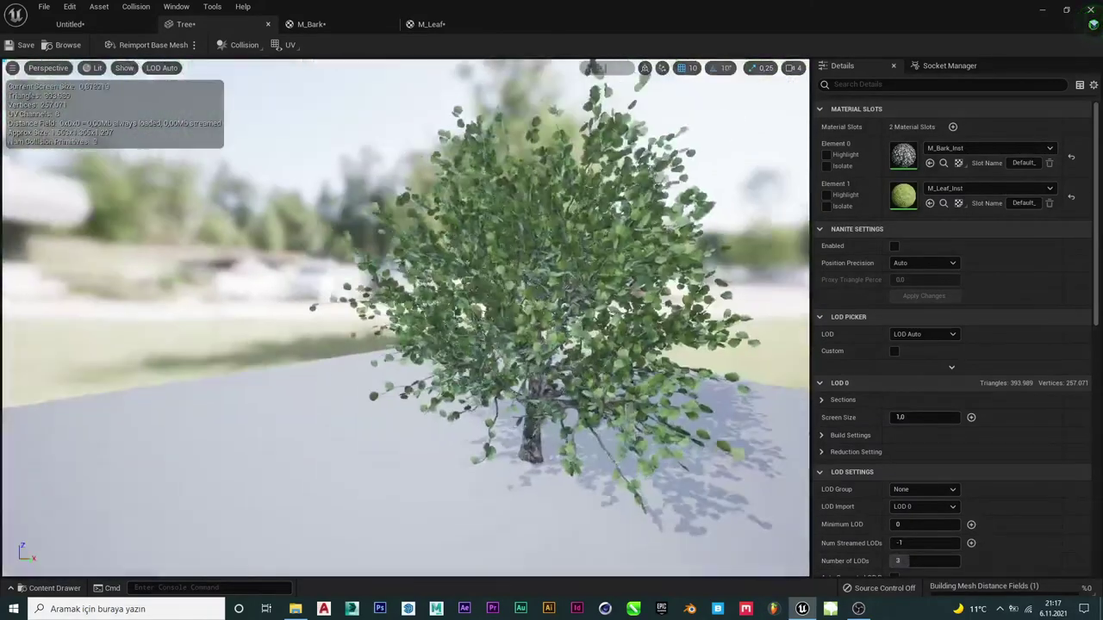
{"action": "left_click_drag", "start_coordinate": [517, 311], "coordinate": [500, 284]}
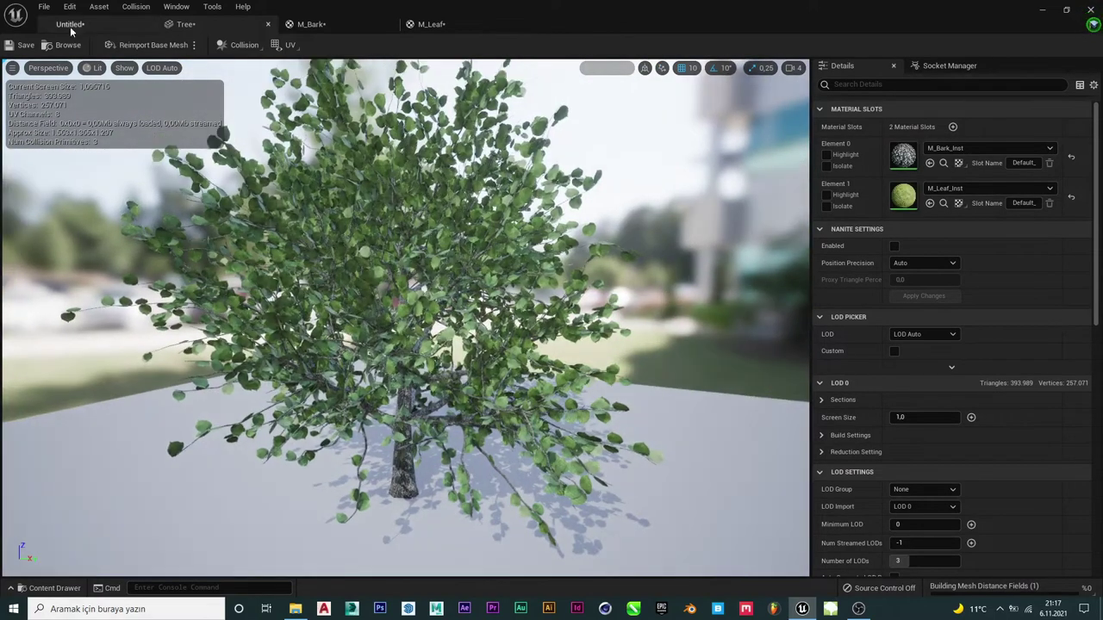
{"action": "left_click", "coordinate": [71, 24]}
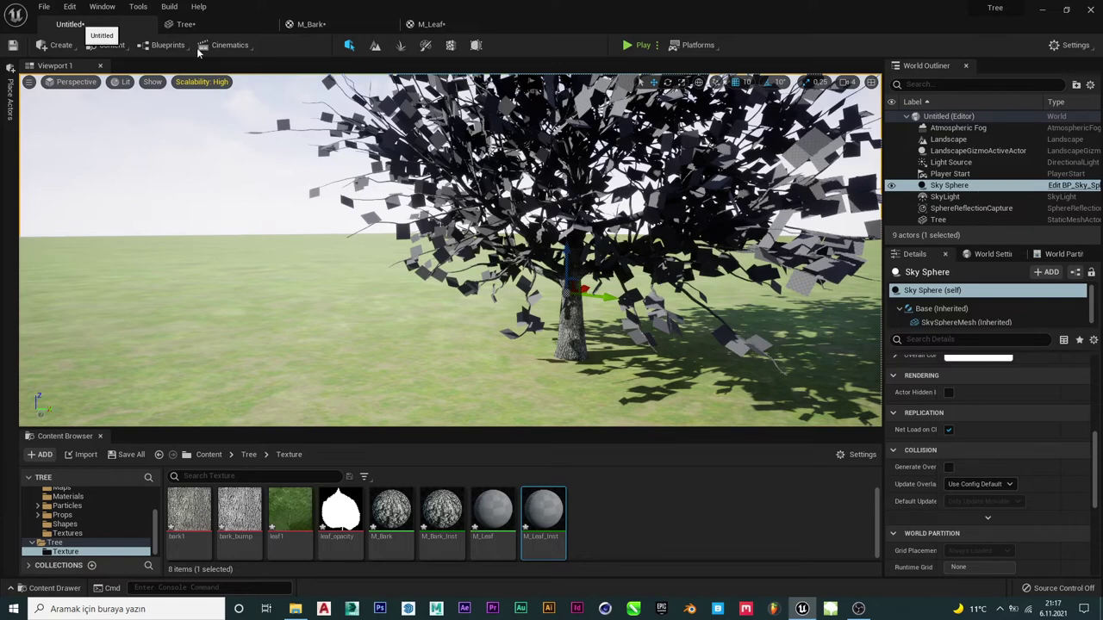
{"action": "left_click", "coordinate": [210, 26]}
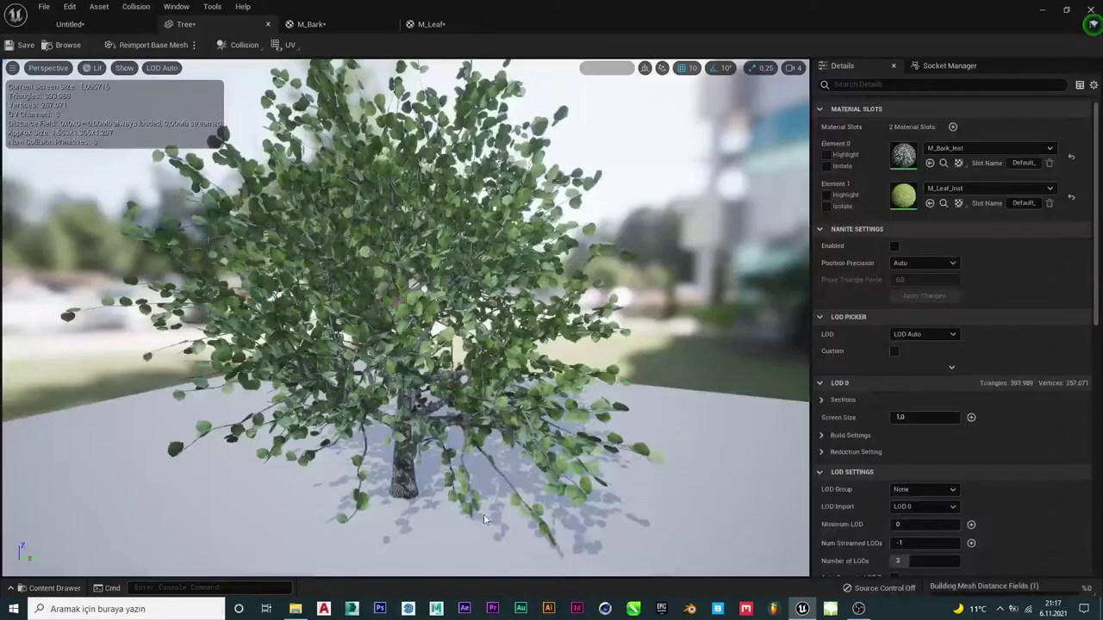
{"action": "left_click", "coordinate": [110, 26]}
{"action": "key", "text": "f"}
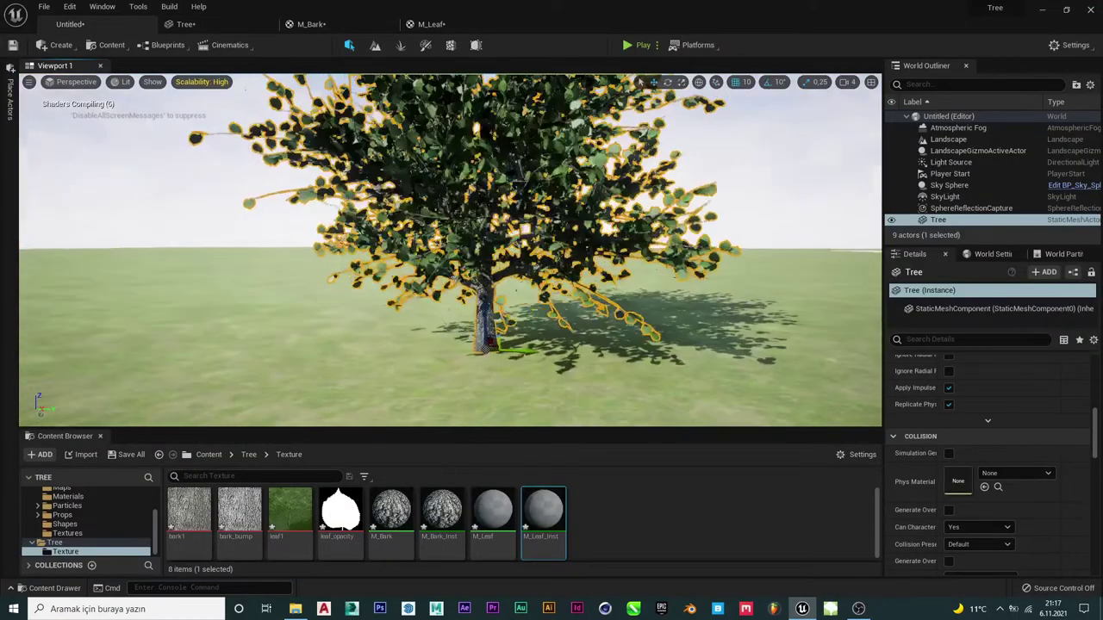
{"action": "left_click_drag", "start_coordinate": [451, 250], "coordinate": [413, 292]}
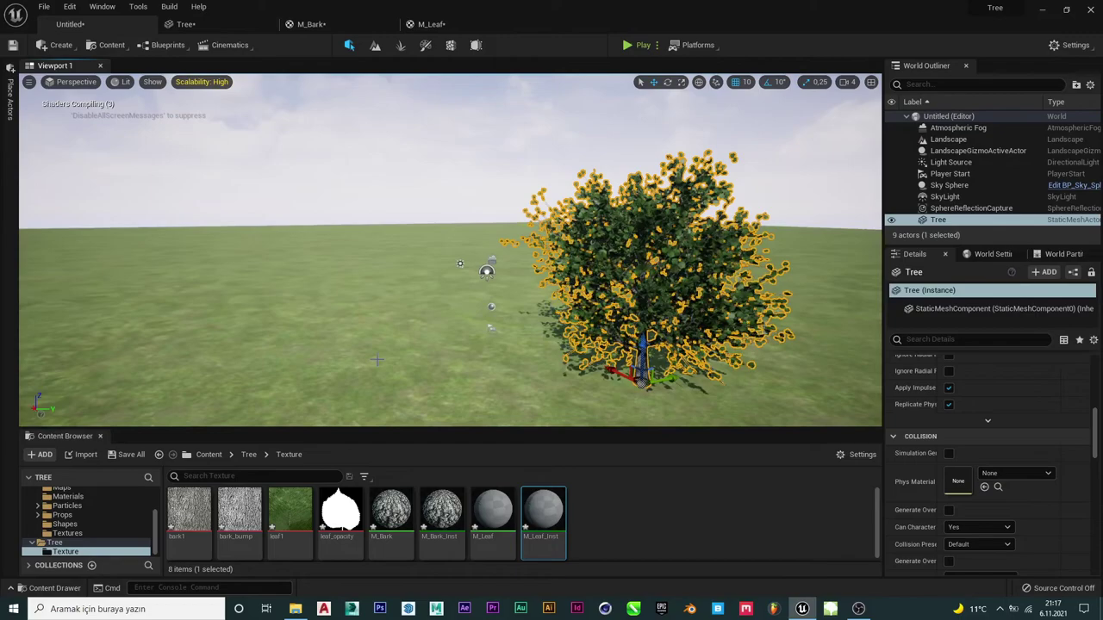
{"action": "left_click", "coordinate": [524, 340]}
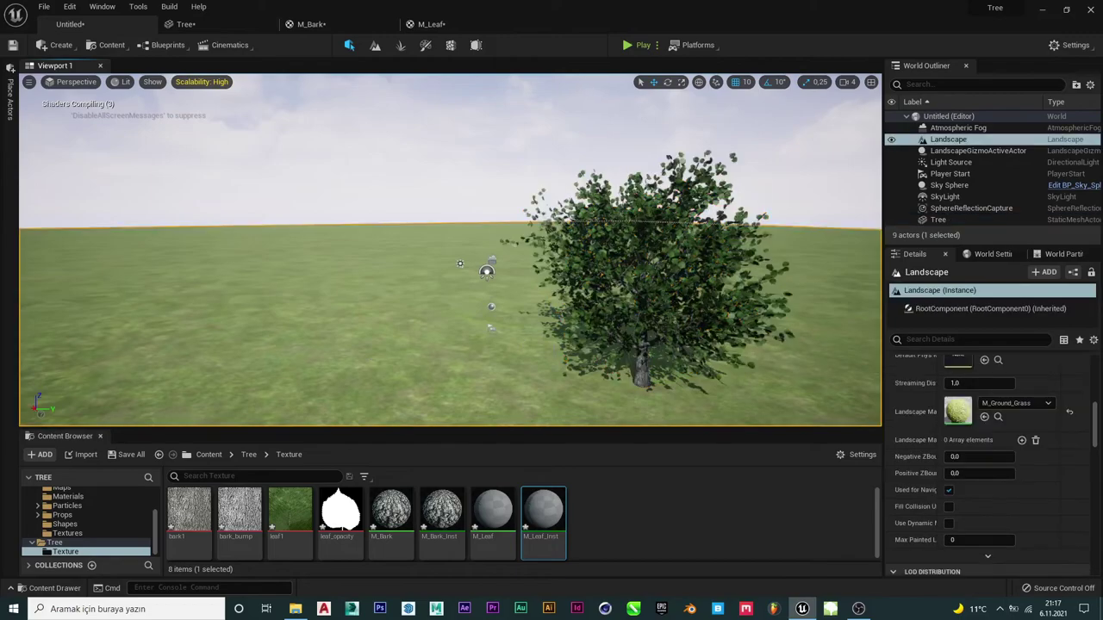
{"action": "mouse_move", "coordinate": [524, 340]}
{"action": "left_mouse_down"}
{"action": "mouse_move", "coordinate": [551, 258]}
{"action": "mouse_move", "coordinate": [552, 211]}
{"action": "left_mouse_up"}
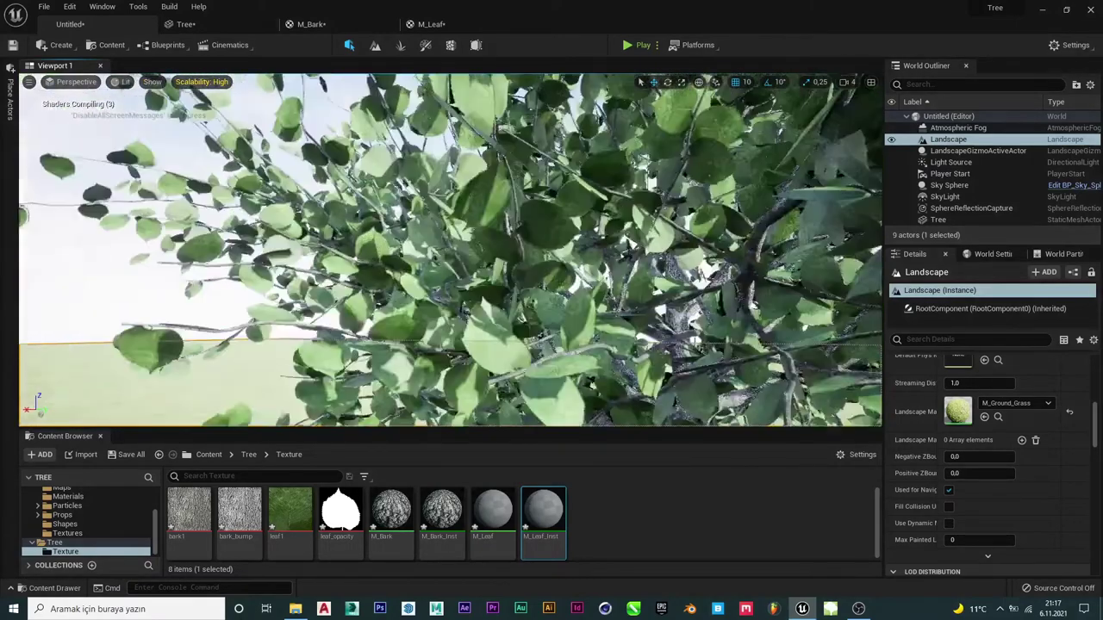
{"action": "right_click_drag", "start_coordinate": [552, 212], "coordinate": [552, 242]}
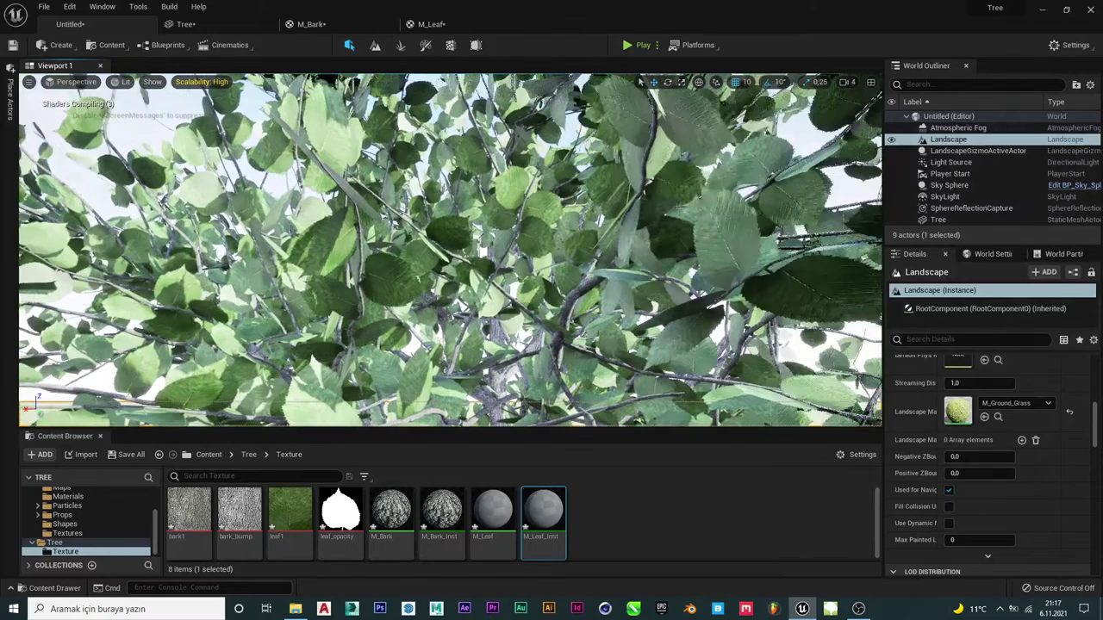
{"action": "right_click_drag", "start_coordinate": [551, 241], "coordinate": [552, 267]}
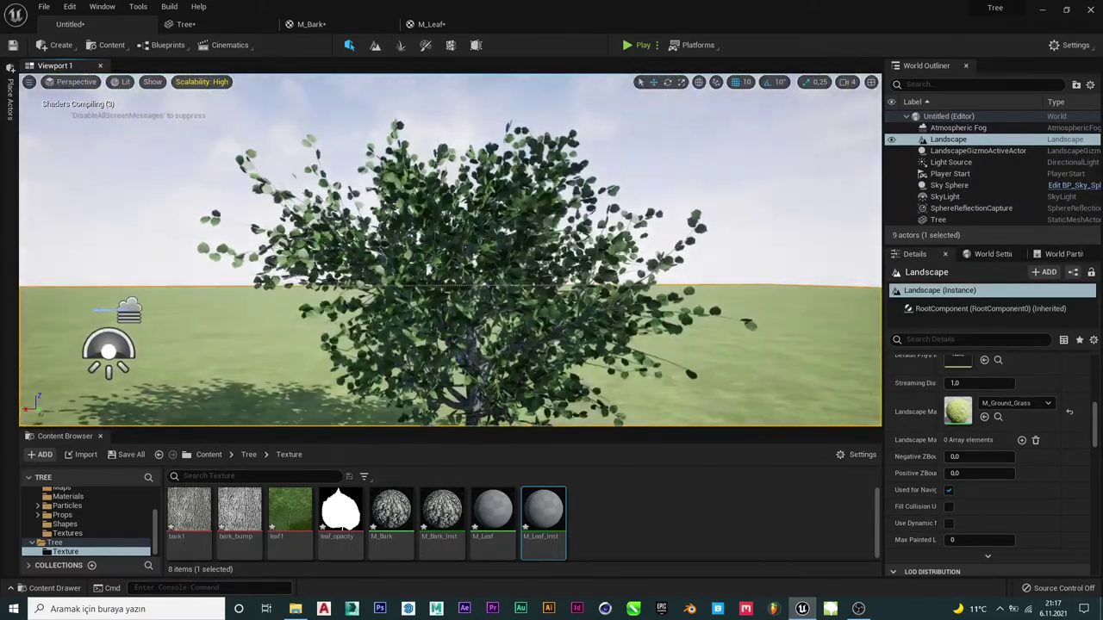
{"action": "key", "text": "F11"}
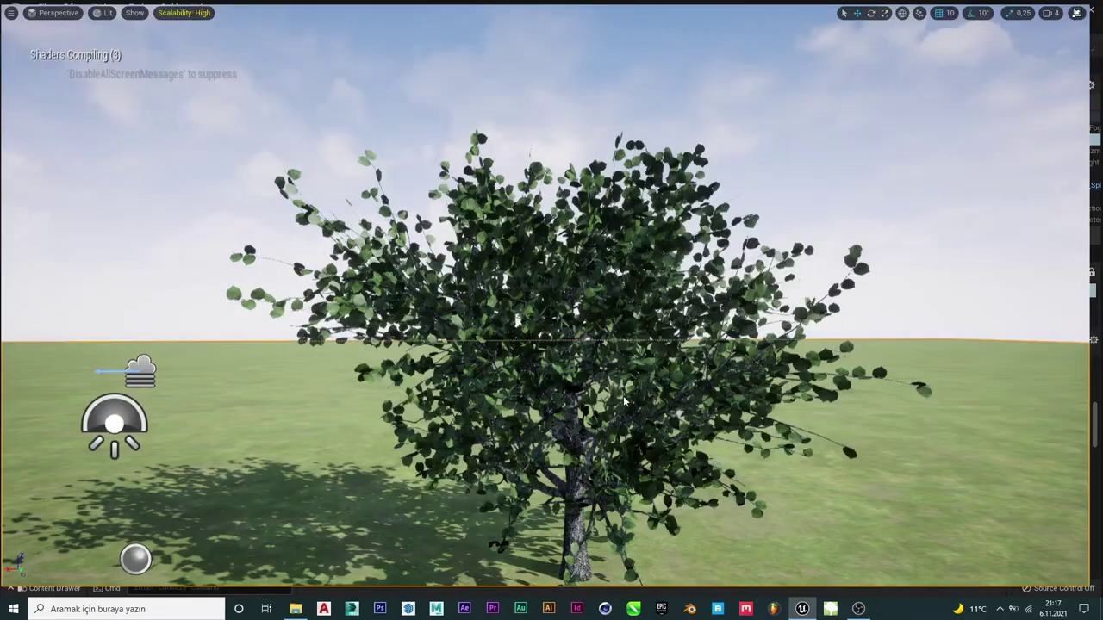
{"action": "mouse_move", "coordinate": [648, 400]}
{"action": "right_mouse_down"}
{"action": "mouse_move", "coordinate": [552, 405]}
{"action": "mouse_move", "coordinate": [586, 405]}
{"action": "right_mouse_up"}
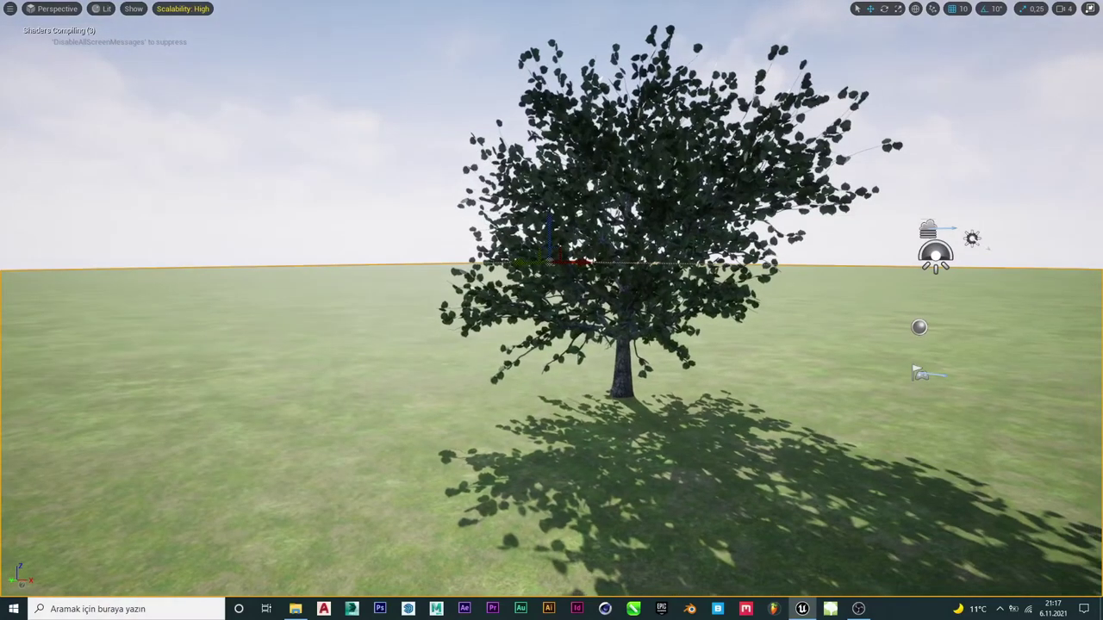
{"action": "key", "text": "F11"}
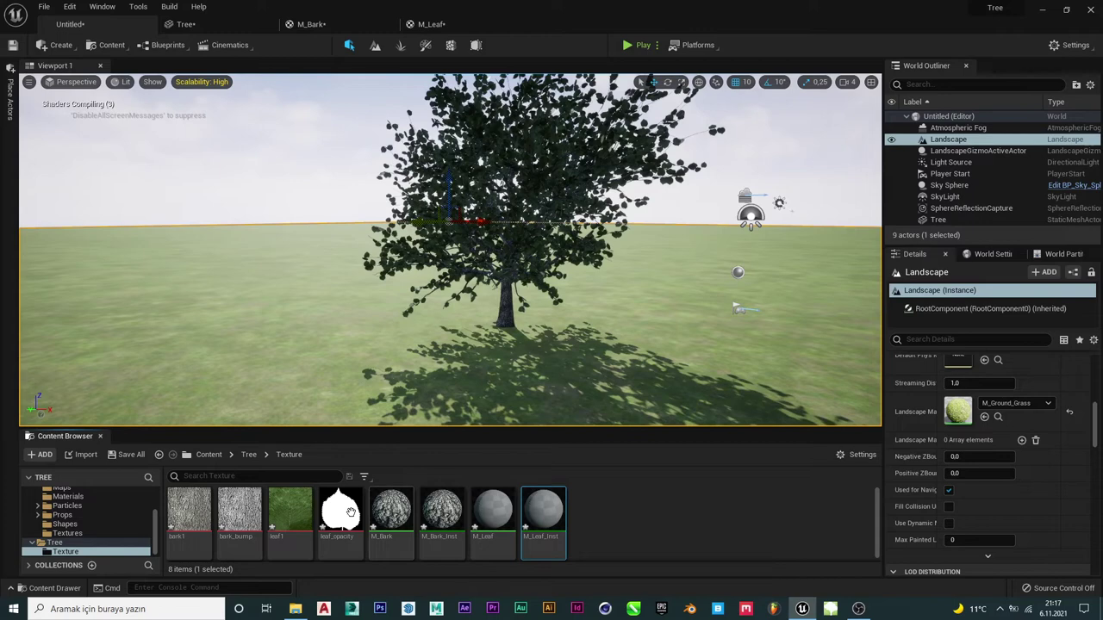
{"action": "left_click", "coordinate": [490, 516]}
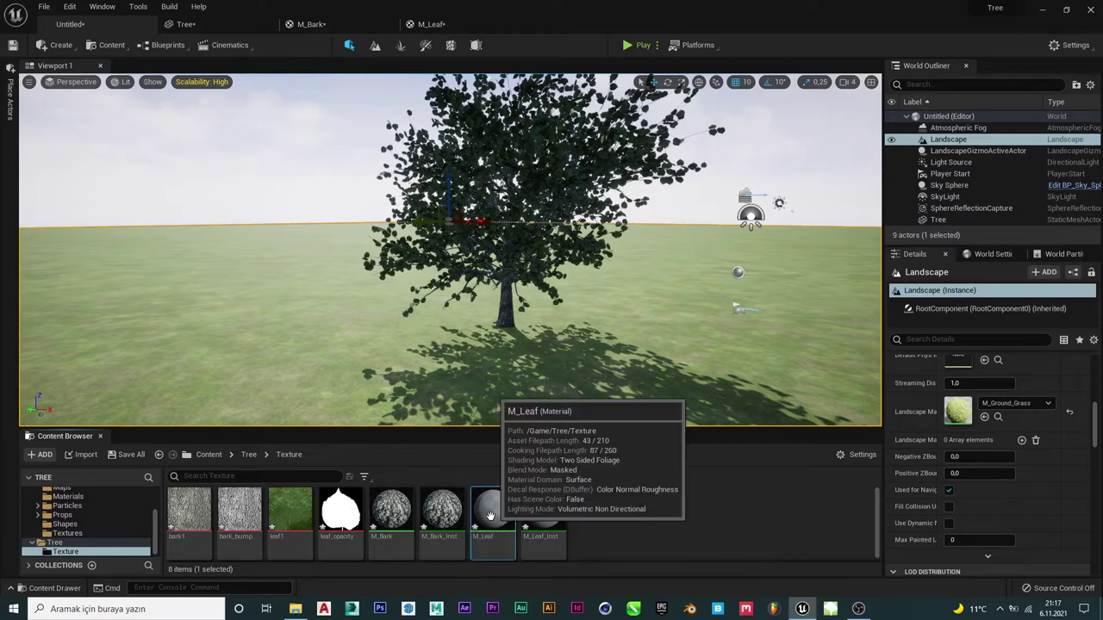
- Open M_Leaf, tidy its Texture Sample nodes, and place a SimpleGrassWind node below the second one
{"action": "double_click", "coordinate": [490, 515]}
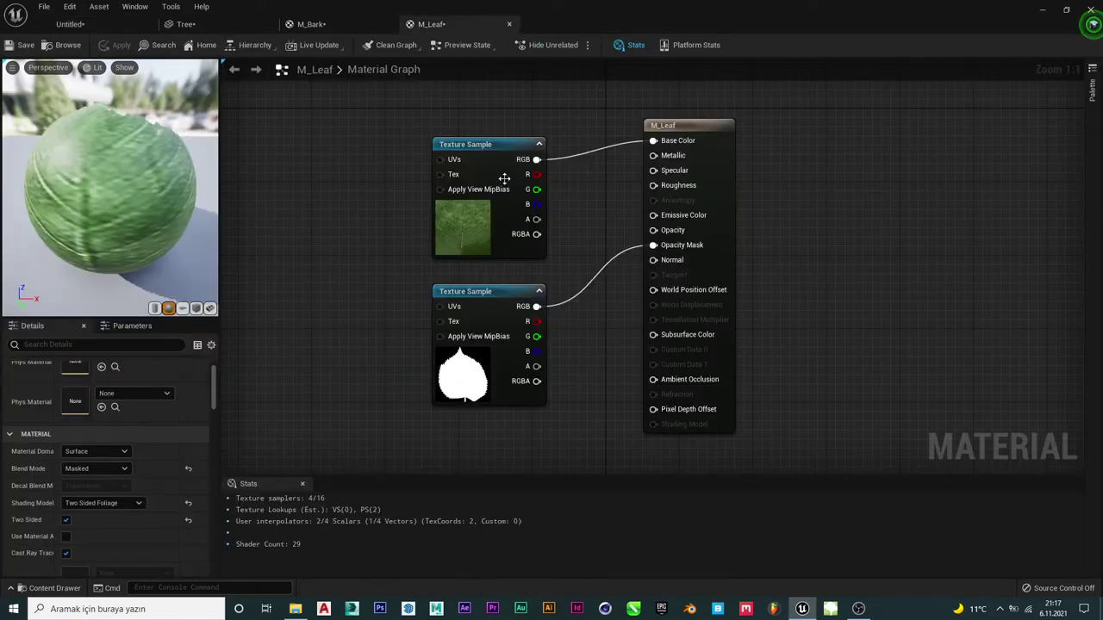
{"action": "left_click_drag", "start_coordinate": [504, 177], "coordinate": [494, 168]}
{"action": "left_click_drag", "start_coordinate": [505, 287], "coordinate": [488, 269]}
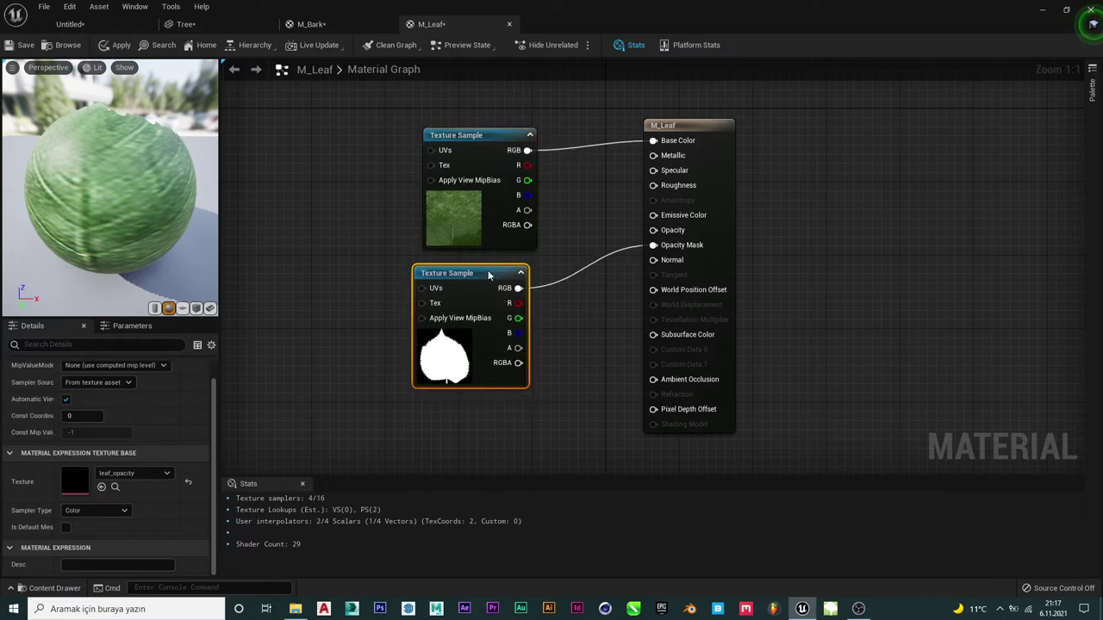
{"action": "mouse_move", "coordinate": [151, 180]}
{"action": "left_mouse_down"}
{"action": "mouse_move", "coordinate": [103, 198]}
{"action": "mouse_move", "coordinate": [129, 188]}
{"action": "left_mouse_up"}
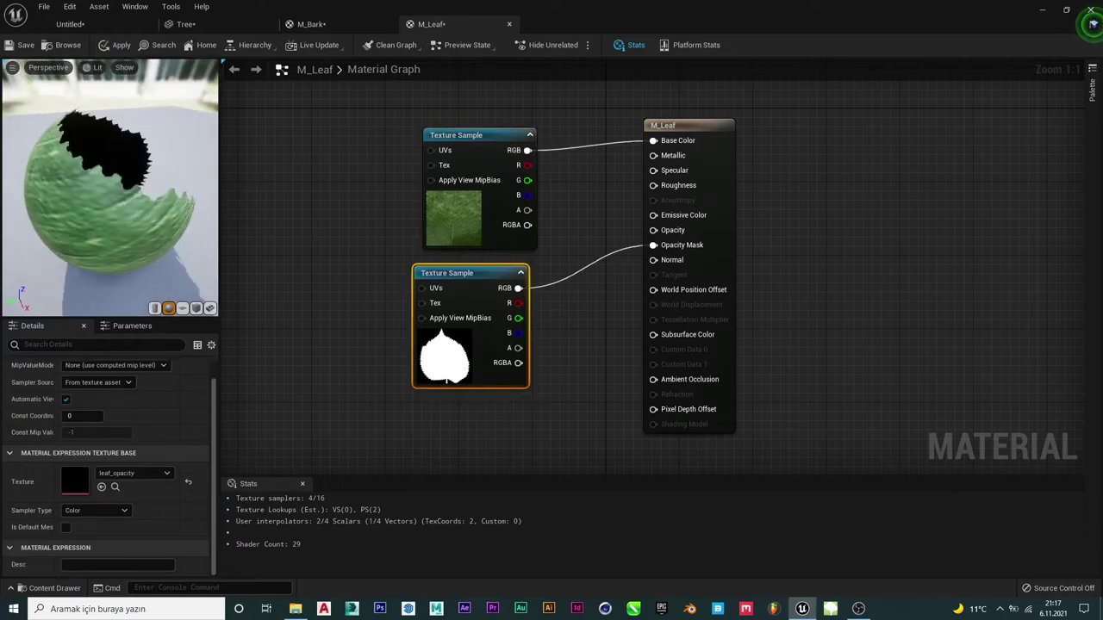
{"action": "right_click", "coordinate": [896, 245]}
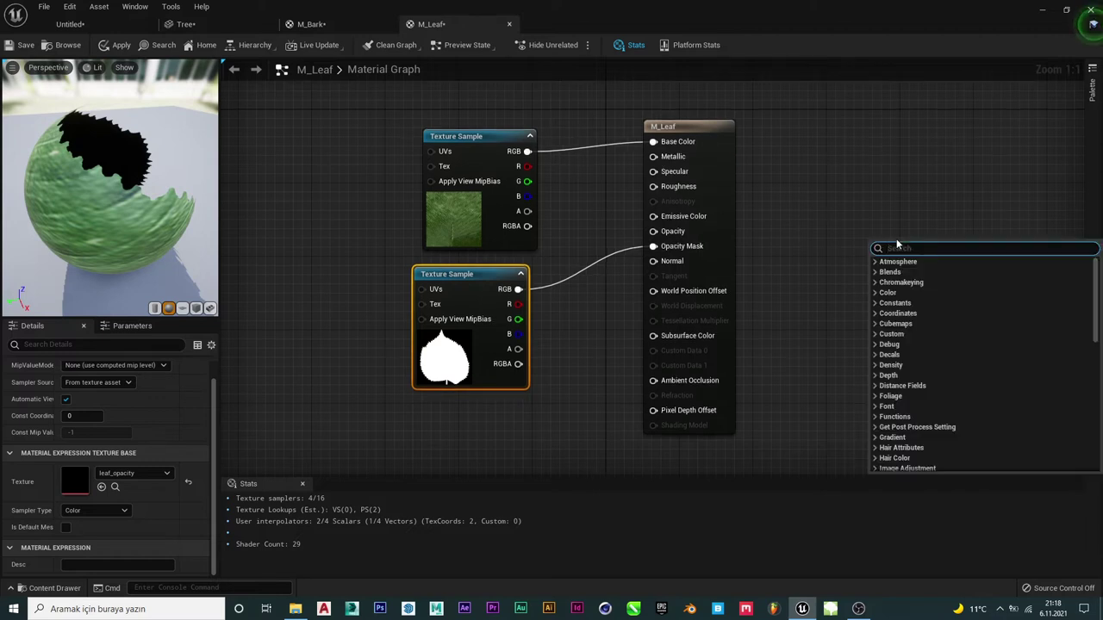
{"action": "type", "text": "simple"}
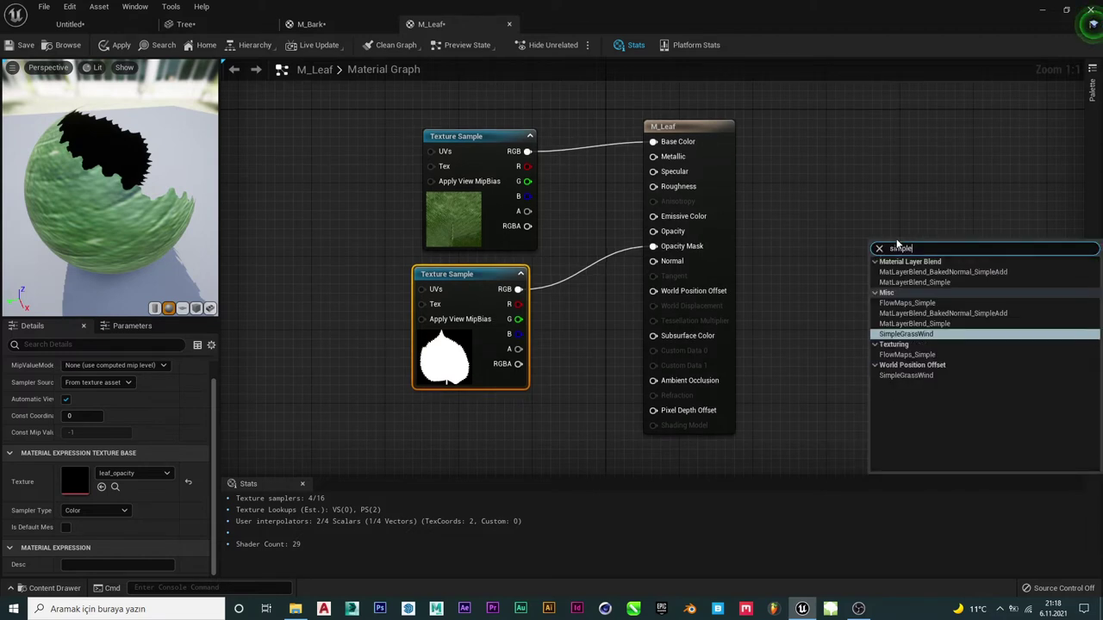
{"action": "key", "text": "Return"}
{"action": "mouse_move", "coordinate": [968, 247]}
{"action": "left_mouse_down"}
{"action": "mouse_move", "coordinate": [491, 403]}
{"action": "mouse_move", "coordinate": [498, 411]}
{"action": "left_mouse_up"}
- Add a Constant feeding SimpleGrassWind's WindIntensity and a duplicate constant below it
{"action": "right_click", "coordinate": [619, 283]}
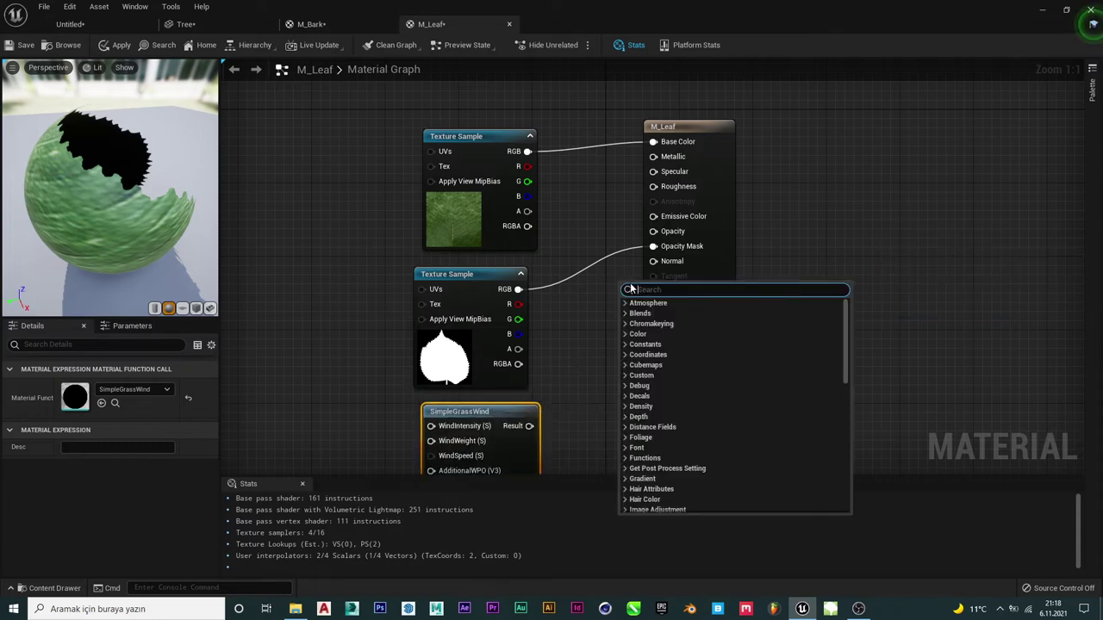
{"action": "left_click", "coordinate": [534, 329]}
{"action": "scroll", "coordinate": [537, 330], "scroll_direction": "down", "scroll_amount": 4}
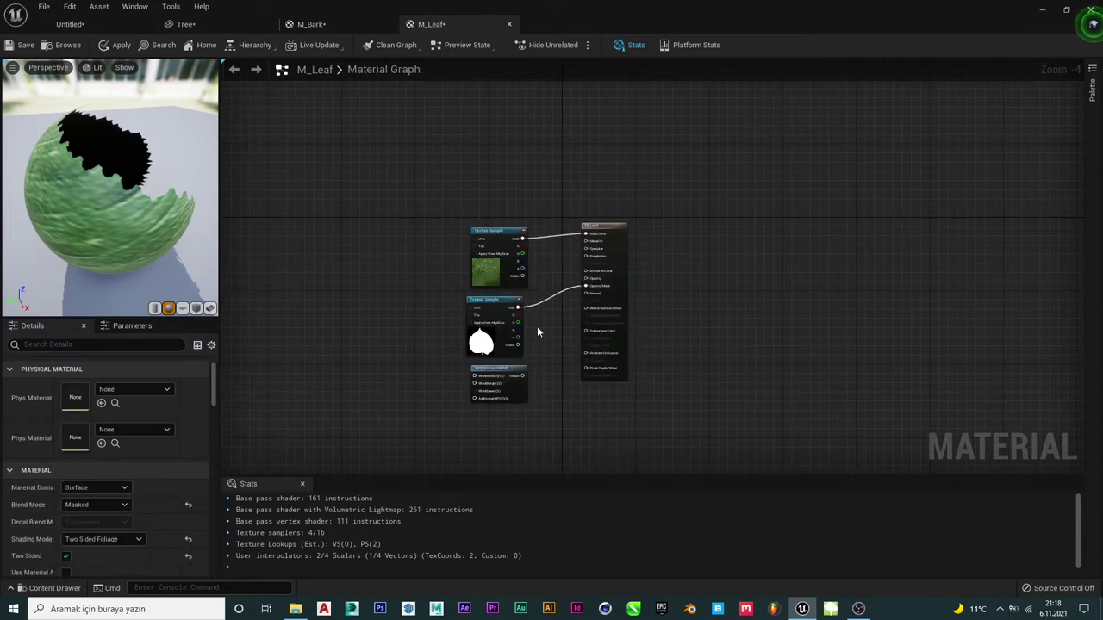
{"action": "scroll", "coordinate": [508, 405], "scroll_direction": "up", "scroll_amount": 1}
{"action": "scroll", "coordinate": [502, 386], "scroll_direction": "up", "scroll_amount": 2}
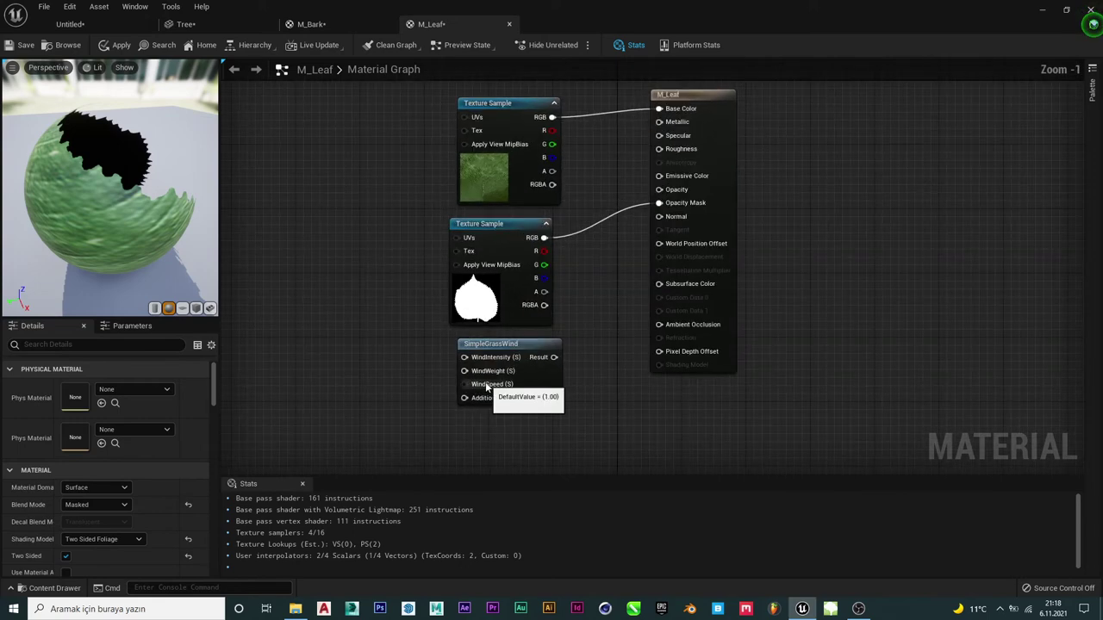
{"action": "left_click_drag", "start_coordinate": [465, 357], "coordinate": [368, 312]}
{"action": "type", "text": "co"}
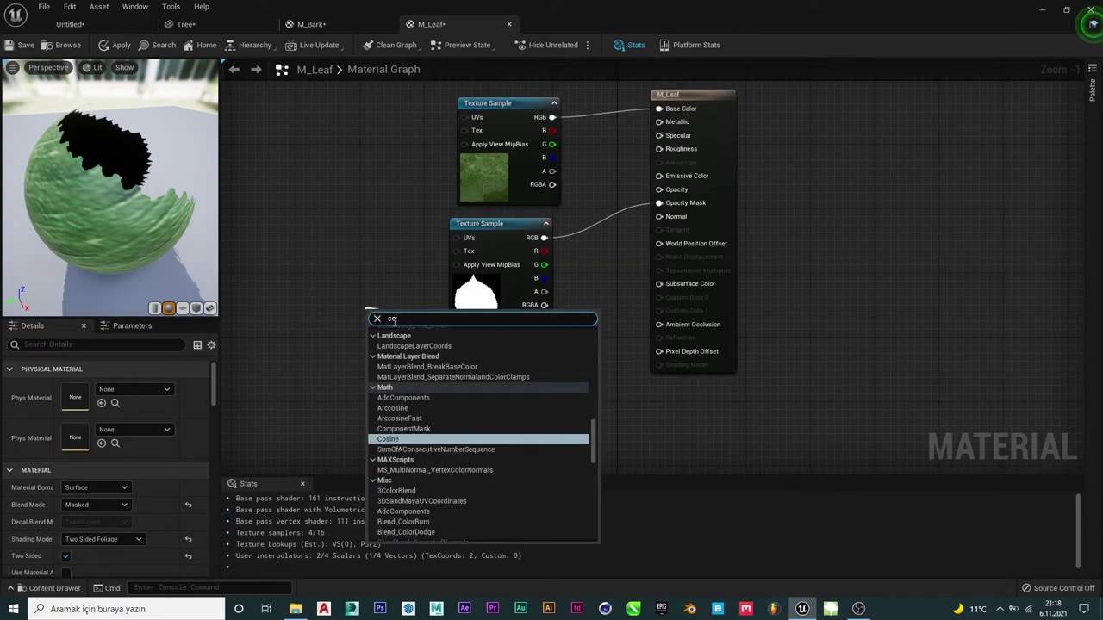
{"action": "type", "text": "nst"}
{"action": "key", "text": "Return"}
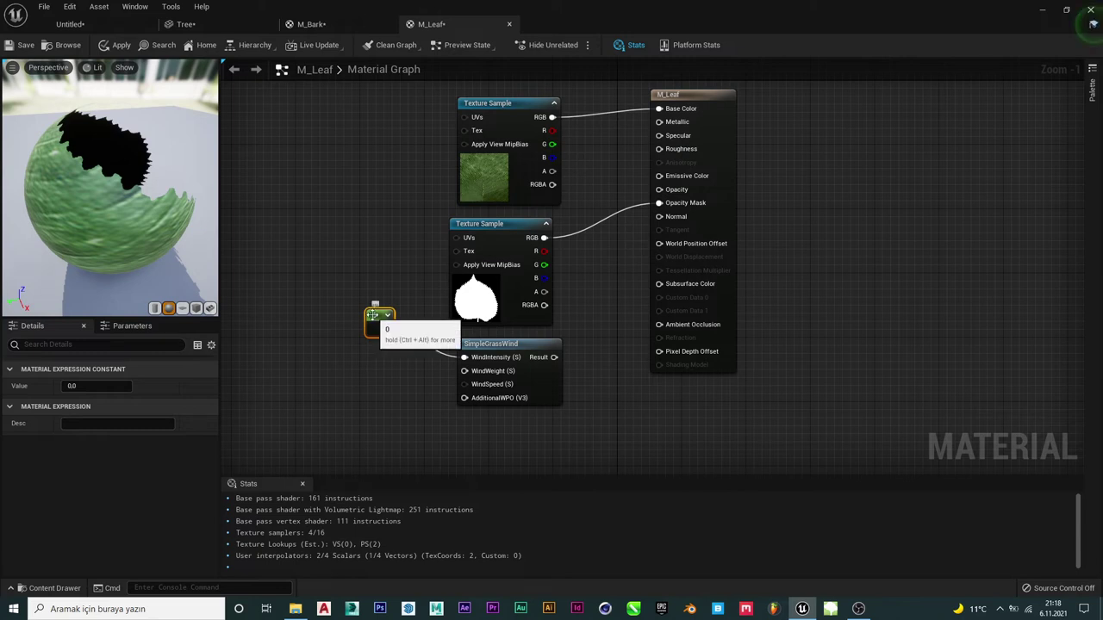
{"action": "key", "text": "ctrl+d"}
{"action": "mouse_move", "coordinate": [411, 334]}
{"action": "left_mouse_down"}
{"action": "mouse_move", "coordinate": [385, 393]}
{"action": "mouse_move", "coordinate": [464, 370]}
{"action": "left_mouse_up"}
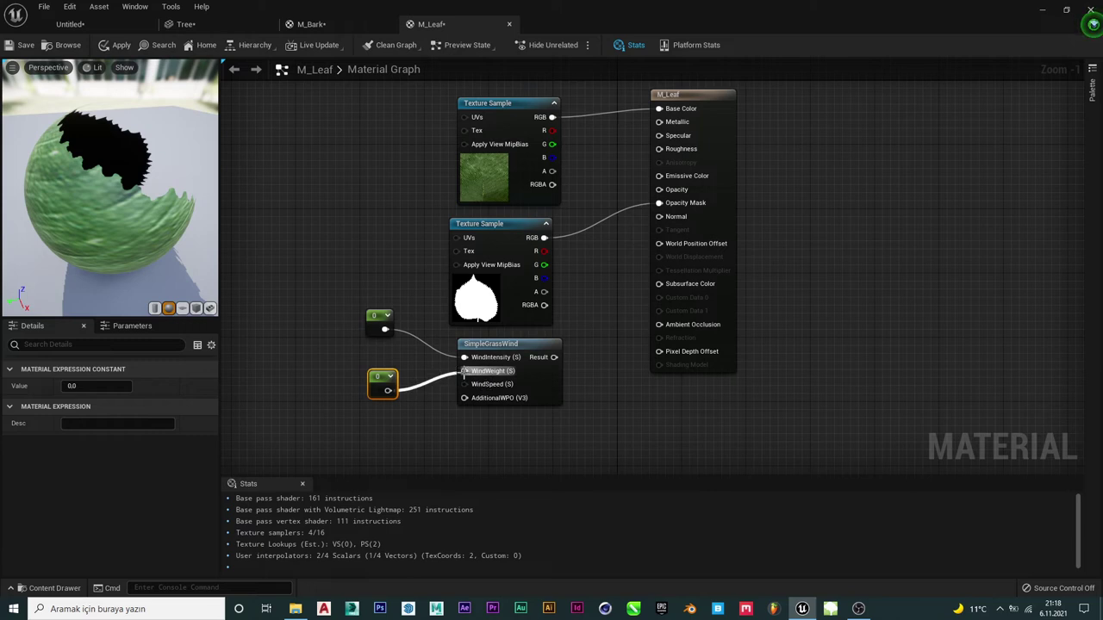
- Plug SimpleGrassWind's Result into World Position Offset and move the node aside
{"action": "mouse_move", "coordinate": [552, 359]}
{"action": "left_mouse_down"}
{"action": "mouse_move", "coordinate": [633, 208]}
{"action": "mouse_move", "coordinate": [633, 250]}
{"action": "mouse_move", "coordinate": [654, 245]}
{"action": "left_mouse_up"}
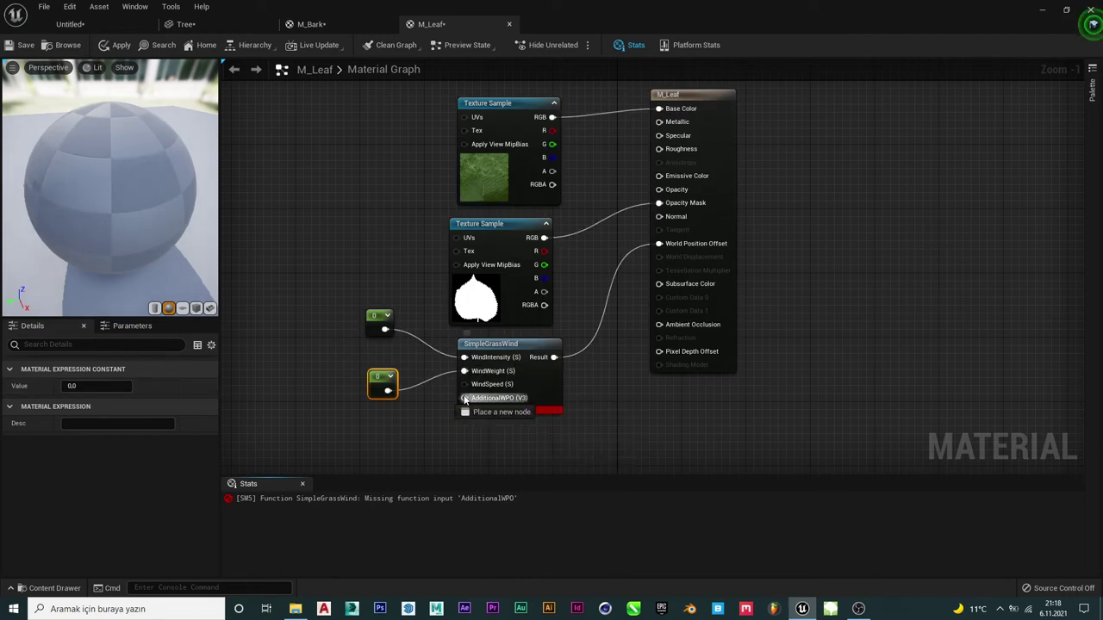
{"action": "mouse_move", "coordinate": [464, 397]}
{"action": "left_mouse_down"}
{"action": "mouse_move", "coordinate": [600, 152]}
{"action": "mouse_move", "coordinate": [553, 116]}
{"action": "left_mouse_up"}
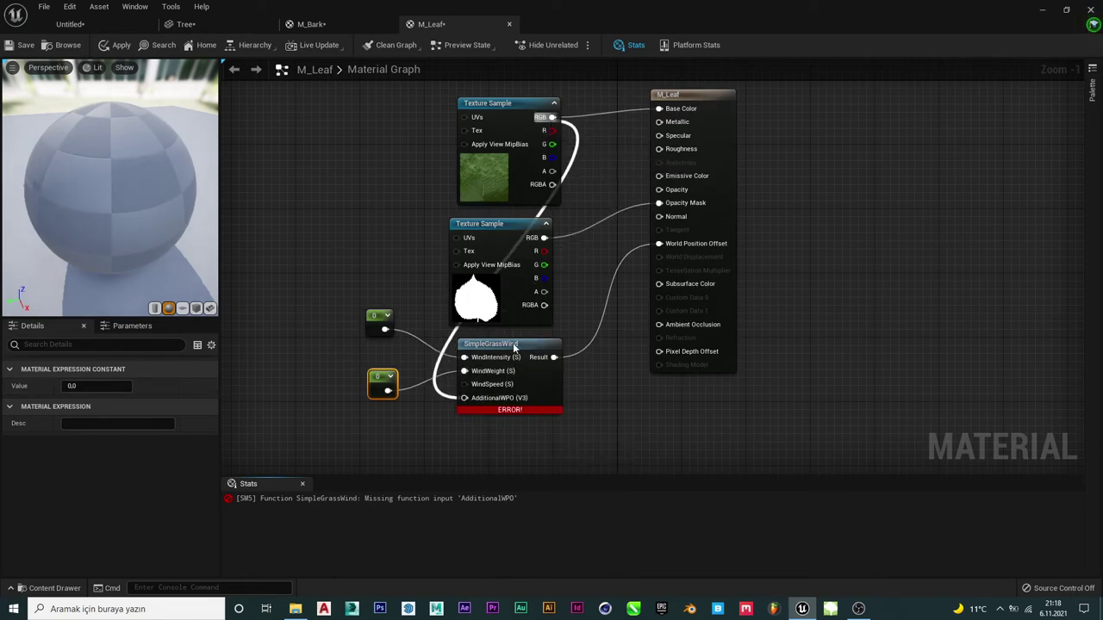
{"action": "left_click_drag", "start_coordinate": [512, 343], "coordinate": [690, 393]}
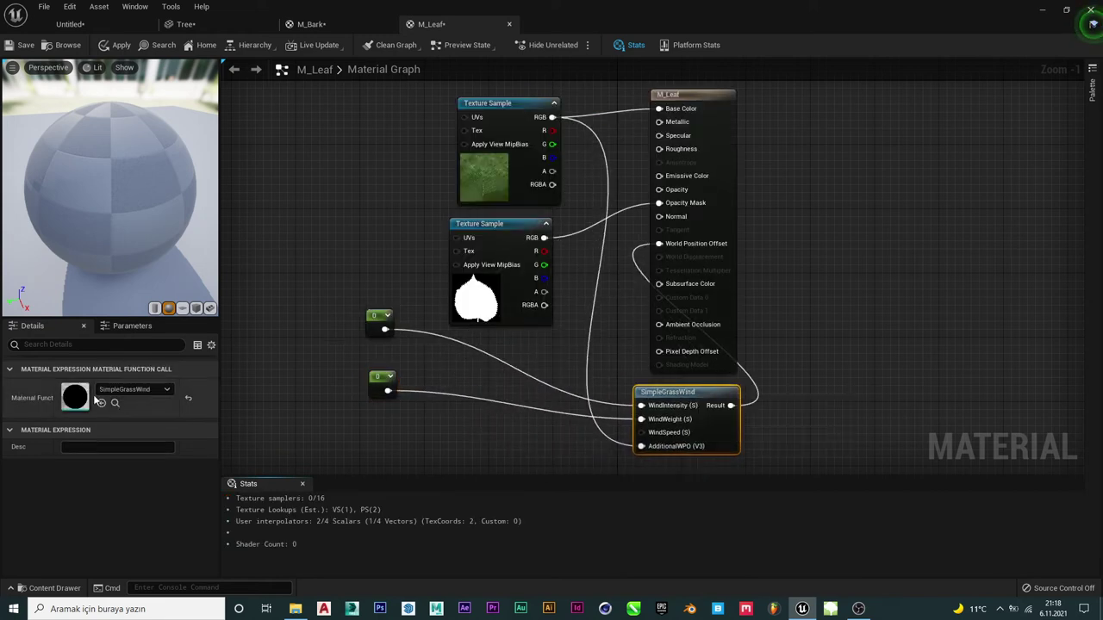
{"action": "left_click", "coordinate": [379, 319]}
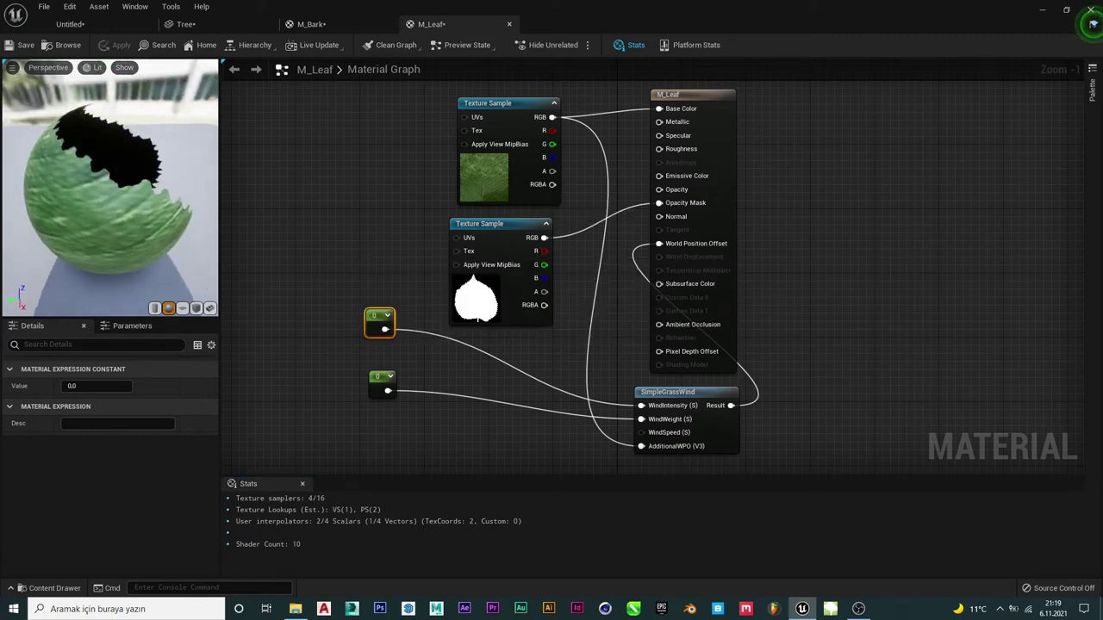
- Set the wind intensity constant to 0.3 and the wind weight constant to 0.4, then apply M_Leaf
{"action": "left_click", "coordinate": [82, 389]}
{"action": "type", "text": "0,3"}
{"action": "left_click", "coordinate": [376, 381]}
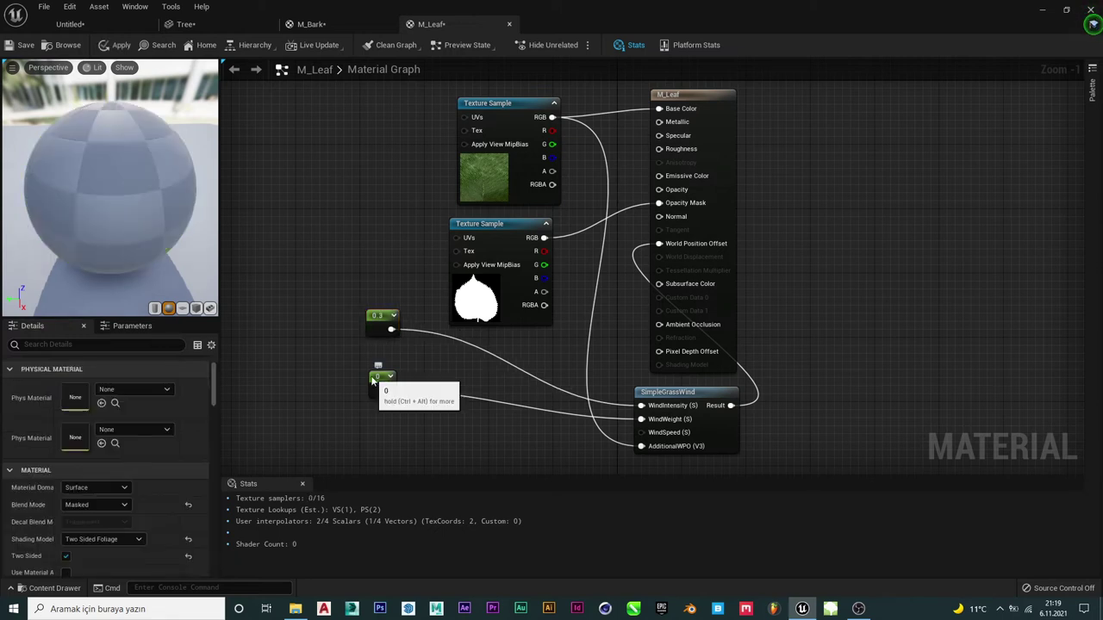
{"action": "left_click", "coordinate": [94, 385]}
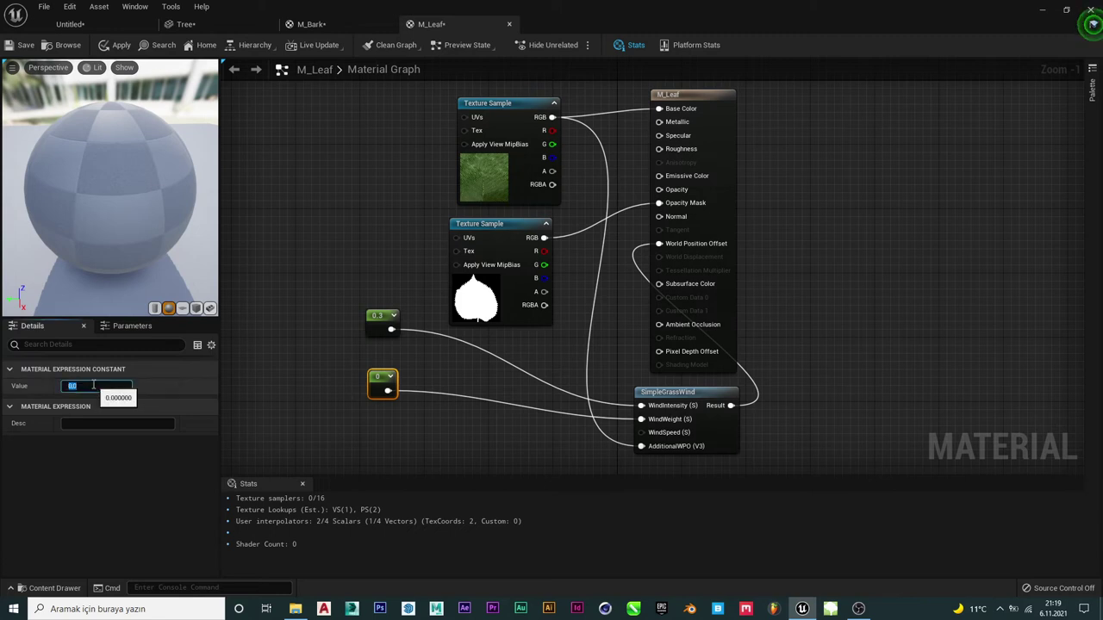
{"action": "type", "text": "1"}
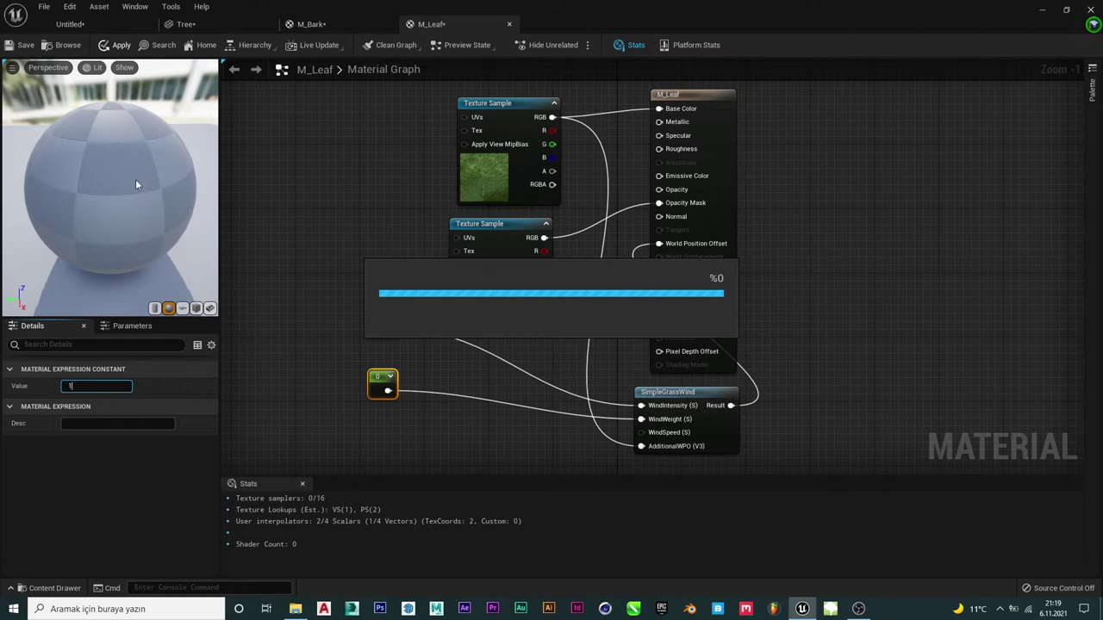
{"action": "key", "text": "Return"}
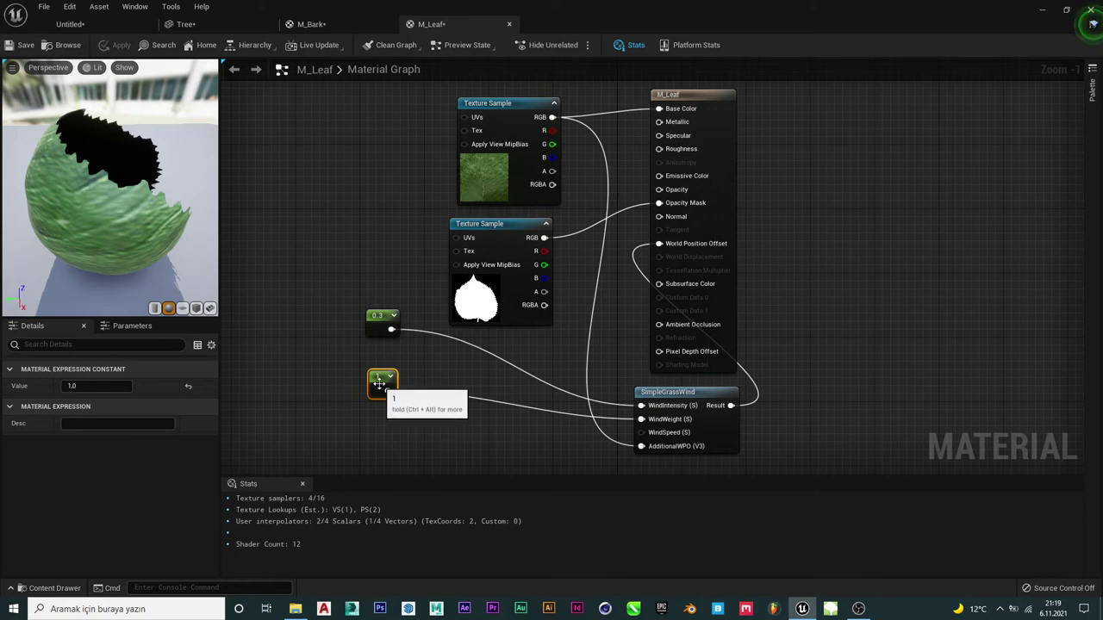
{"action": "left_click", "coordinate": [108, 387]}
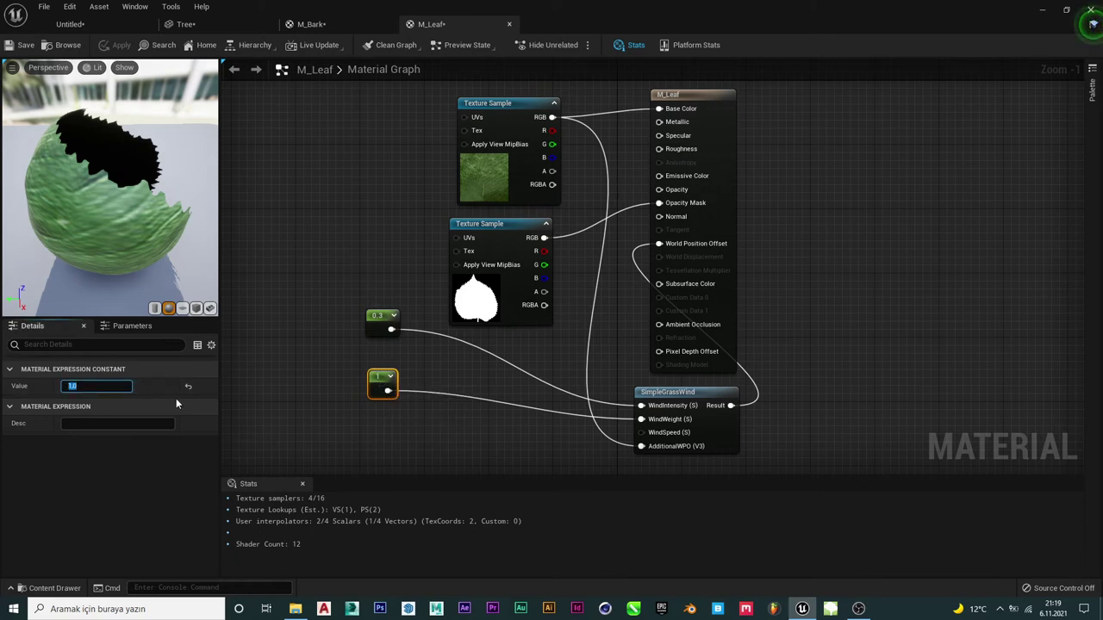
{"action": "type", "text": "0,4"}
{"action": "left_click", "coordinate": [302, 251]}
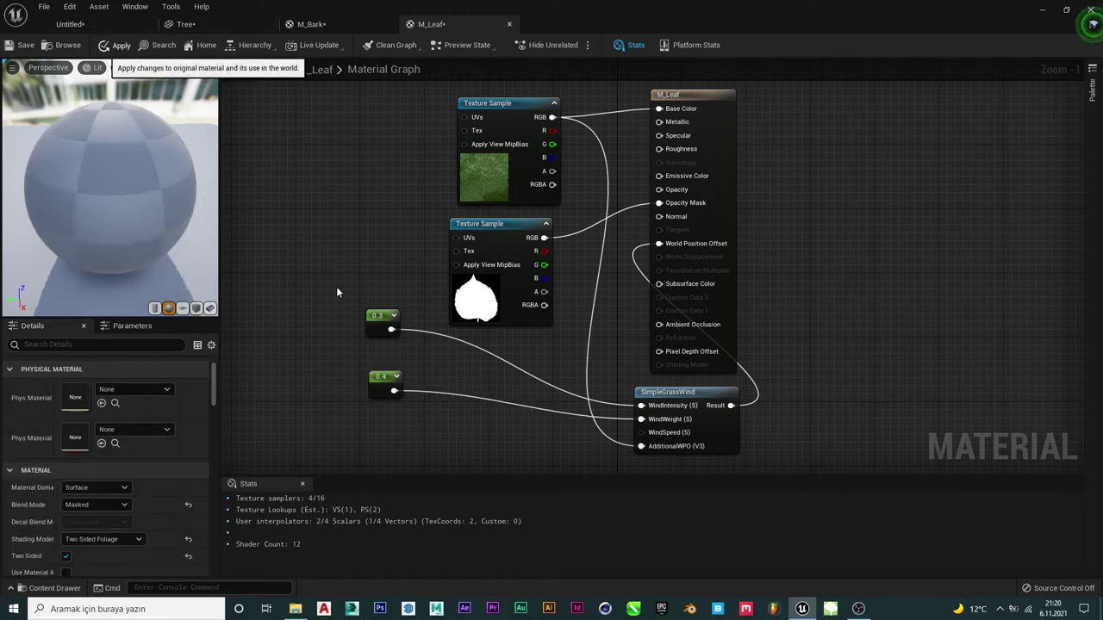
{"action": "left_click", "coordinate": [121, 44]}
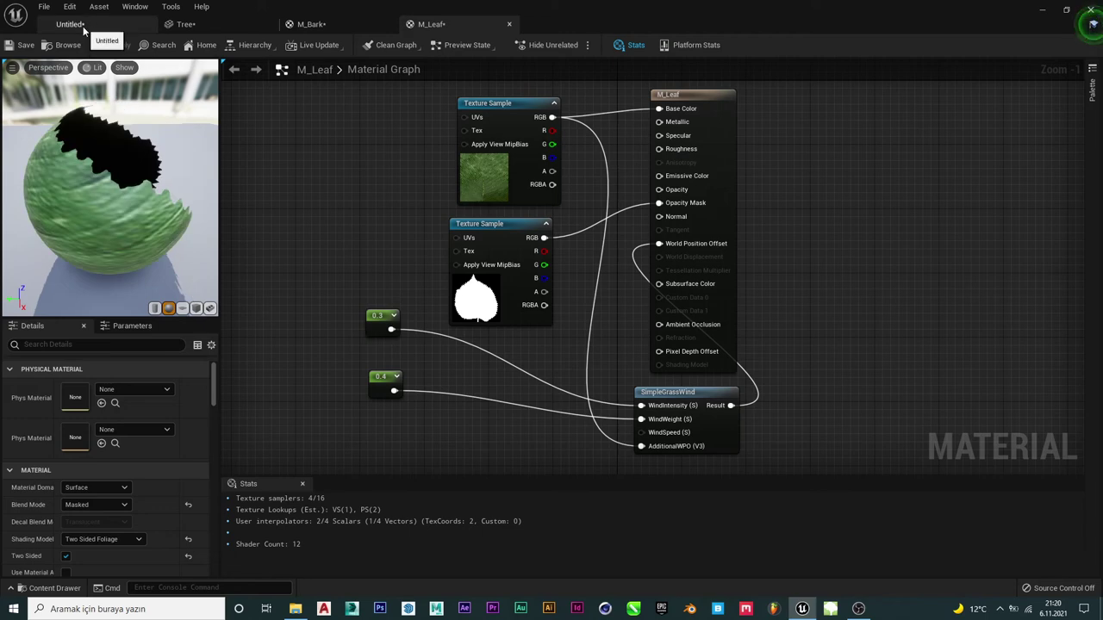
- Zoom in and out on the swaying tree in the Untitled level, then return to the Tree mesh editor
{"action": "left_click", "coordinate": [83, 24]}
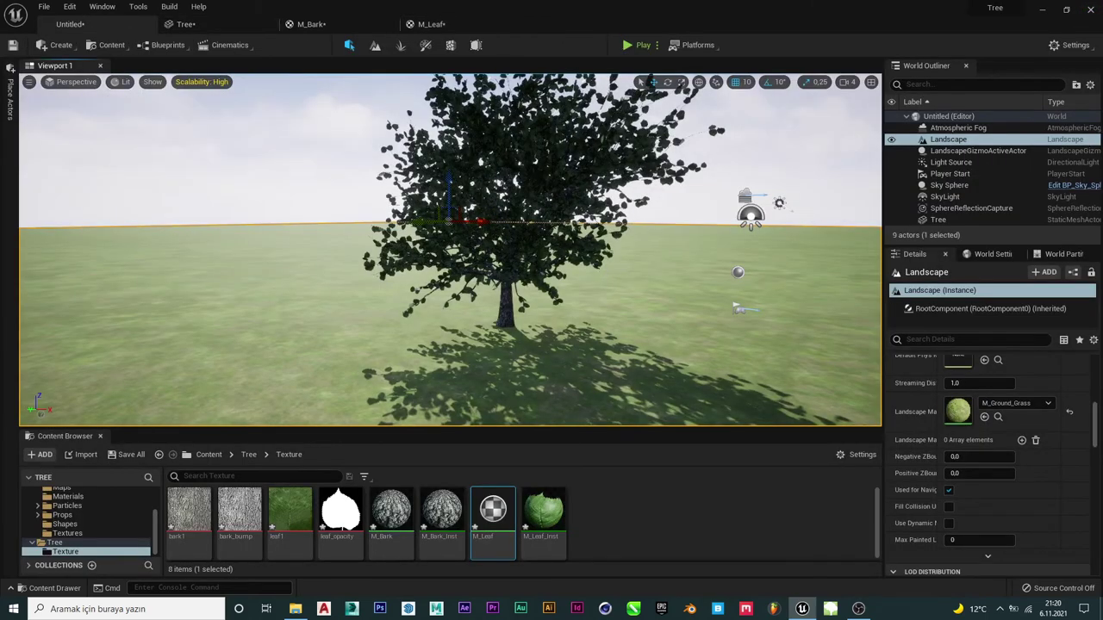
{"action": "scroll", "coordinate": [579, 251], "scroll_direction": "down", "scroll_amount": 5}
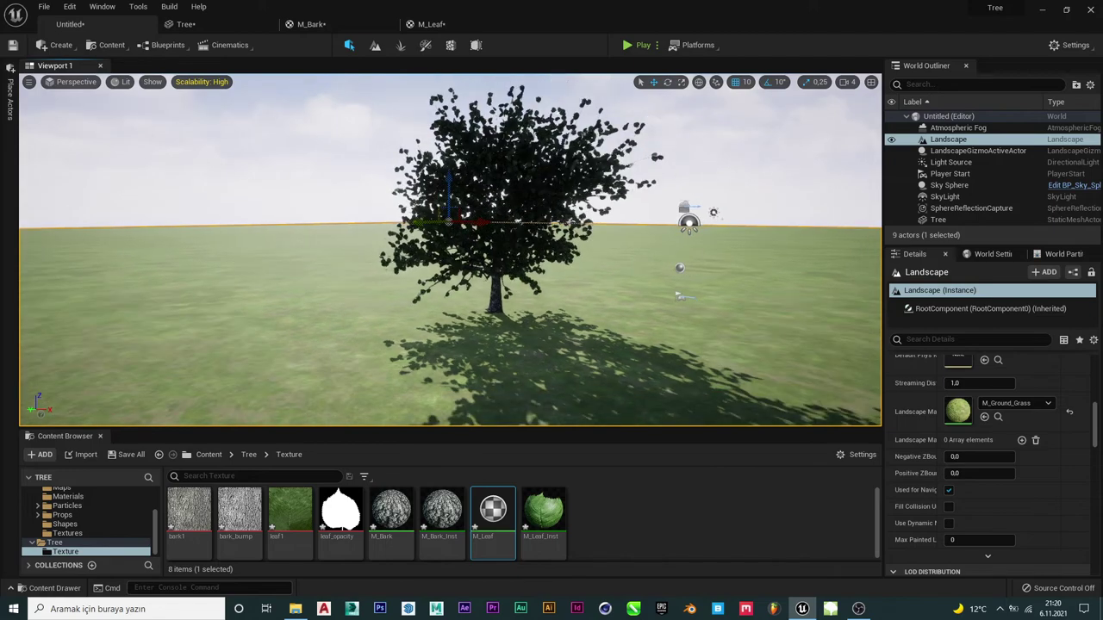
{"action": "scroll", "coordinate": [579, 250], "scroll_direction": "up", "scroll_amount": 2}
{"action": "scroll", "coordinate": [579, 251], "scroll_direction": "up", "scroll_amount": 2}
{"action": "scroll", "coordinate": [579, 250], "scroll_direction": "up", "scroll_amount": 2}
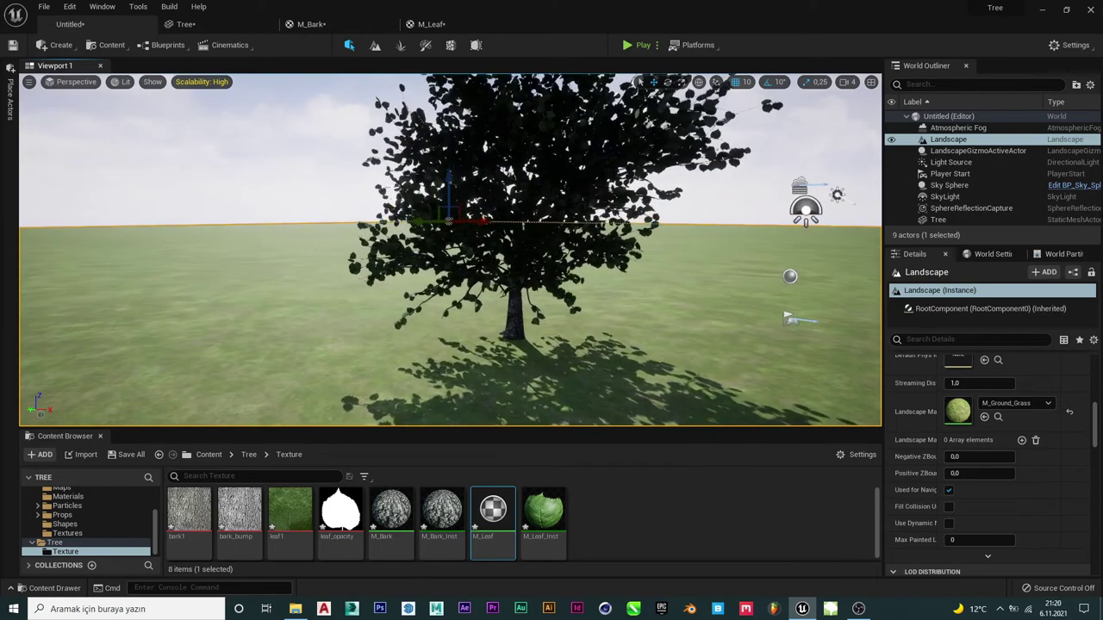
{"action": "scroll", "coordinate": [432, 241], "scroll_direction": "down", "scroll_amount": 2}
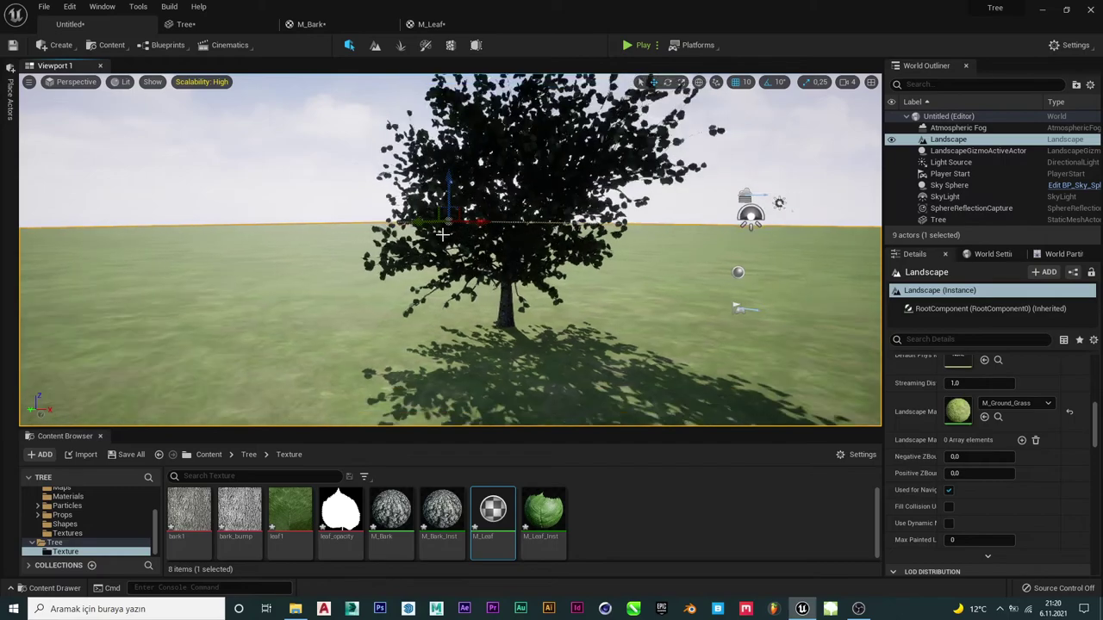
{"action": "scroll", "coordinate": [433, 241], "scroll_direction": "down", "scroll_amount": 2}
{"action": "scroll", "coordinate": [433, 241], "scroll_direction": "down", "scroll_amount": 2}
{"action": "left_click", "coordinate": [211, 27]}
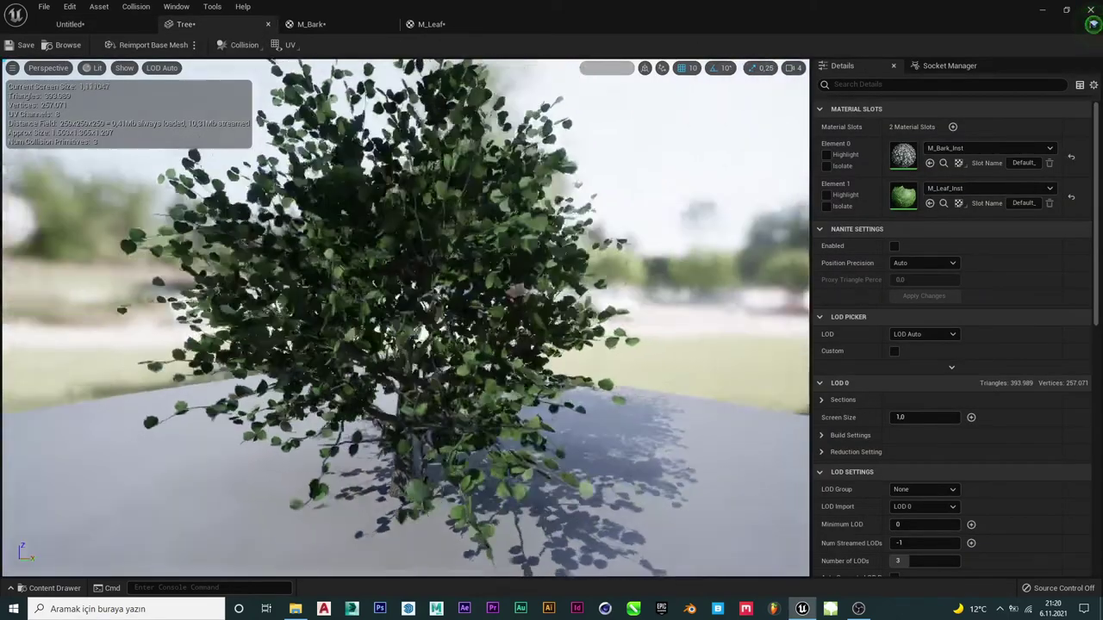
- Zoom into the Tree mesh's branches and back out, then close the Tree mesh editor
{"action": "scroll", "coordinate": [405, 319], "scroll_direction": "up", "scroll_amount": 3}
{"action": "scroll", "coordinate": [405, 319], "scroll_direction": "up", "scroll_amount": 2}
{"action": "scroll", "coordinate": [405, 319], "scroll_direction": "up", "scroll_amount": 1}
{"action": "scroll", "coordinate": [405, 319], "scroll_direction": "up", "scroll_amount": 2}
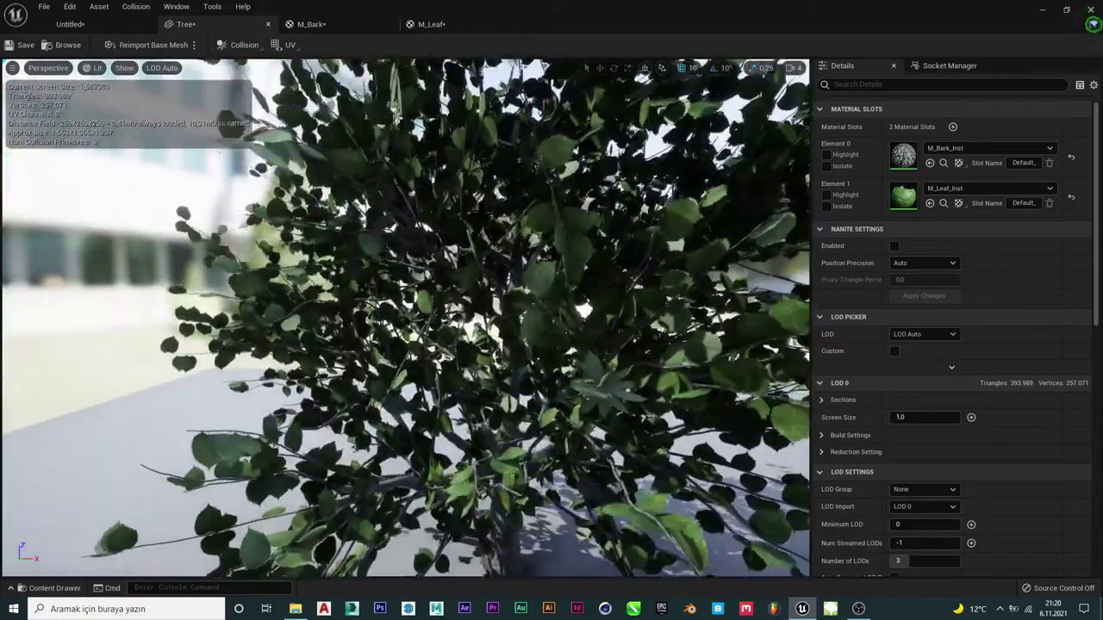
{"action": "scroll", "coordinate": [405, 319], "scroll_direction": "up", "scroll_amount": 2}
{"action": "scroll", "coordinate": [405, 319], "scroll_direction": "down", "scroll_amount": 5}
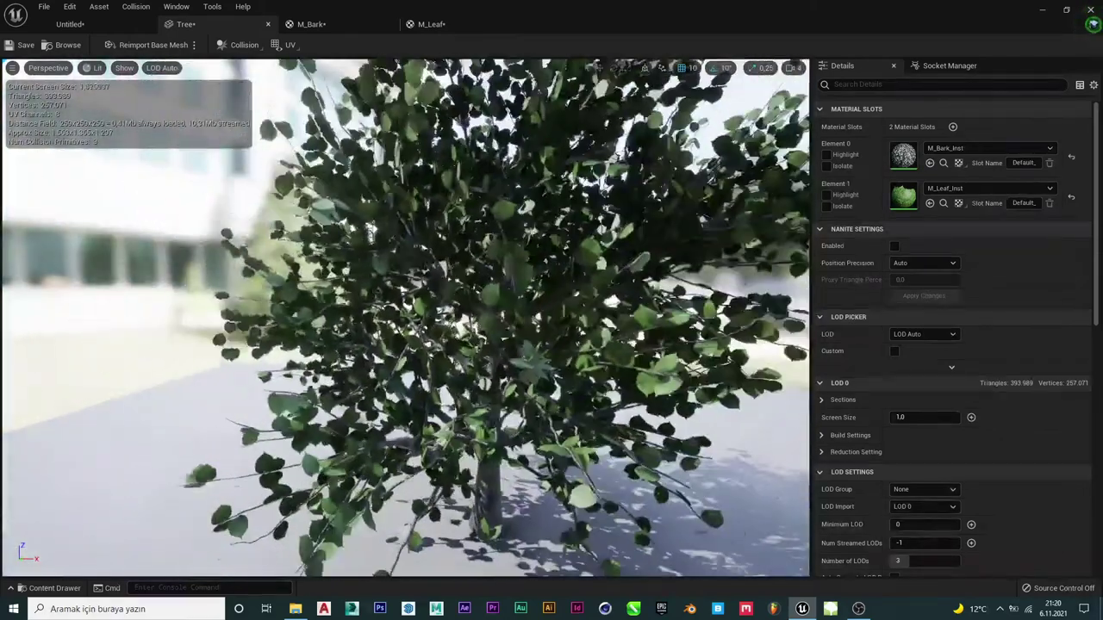
{"action": "left_click", "coordinate": [268, 24]}
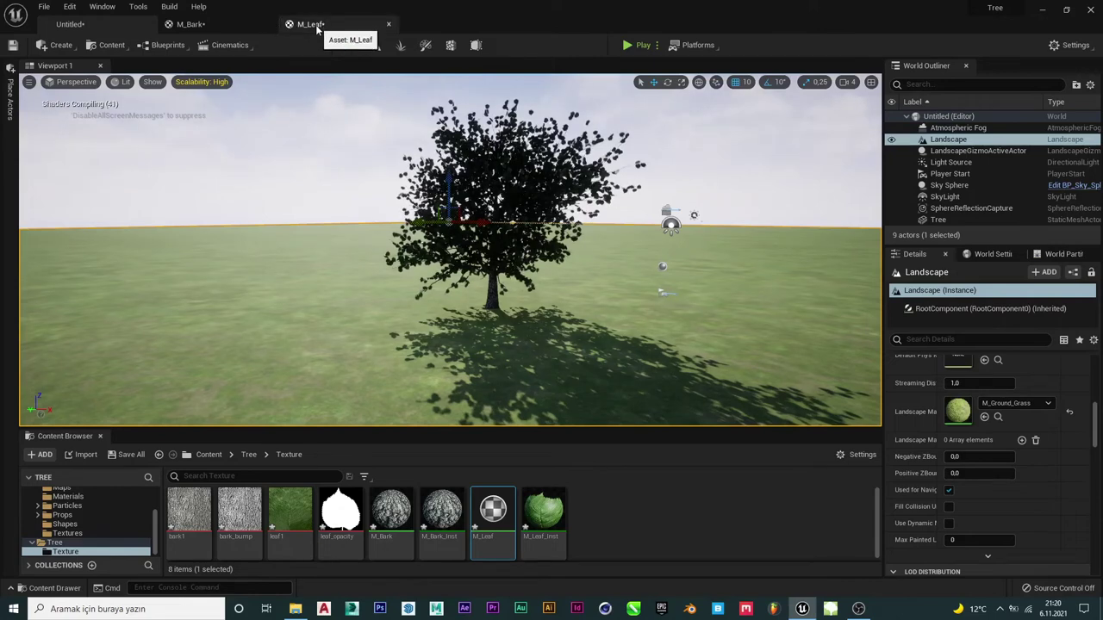
{"action": "left_click", "coordinate": [340, 24]}
{"action": "left_click", "coordinate": [246, 23]}
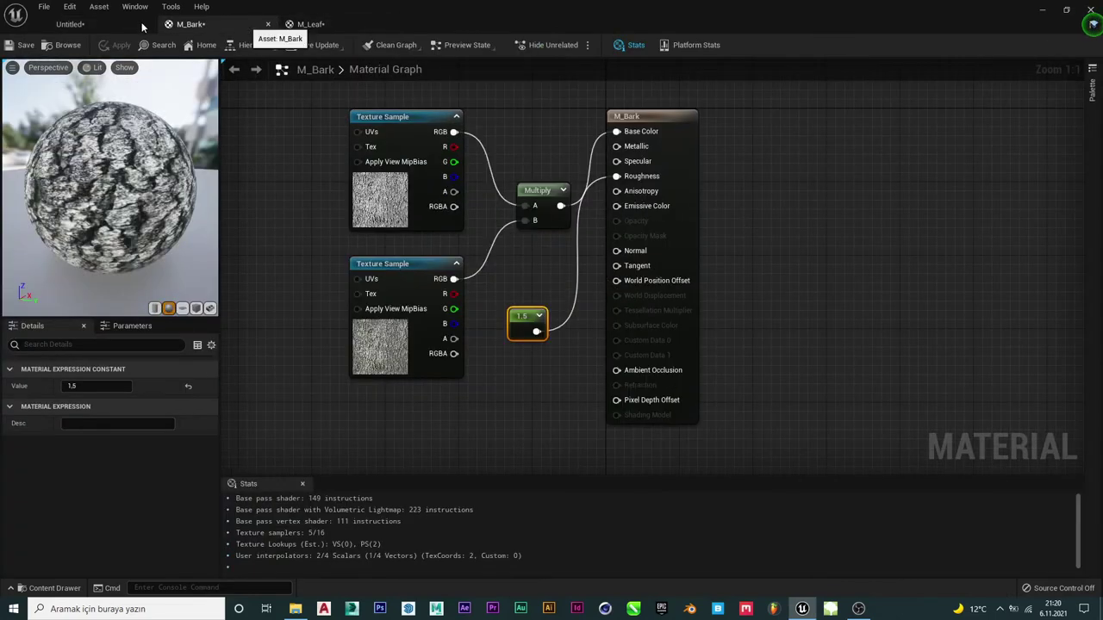
{"action": "left_click", "coordinate": [302, 27]}
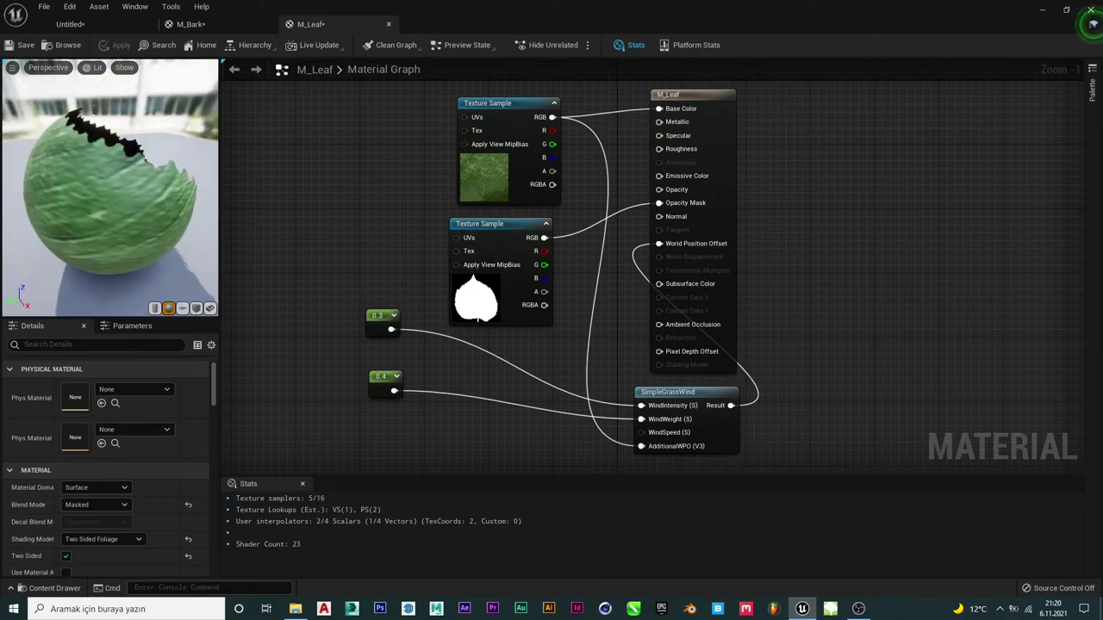
{"action": "left_click", "coordinate": [117, 26]}
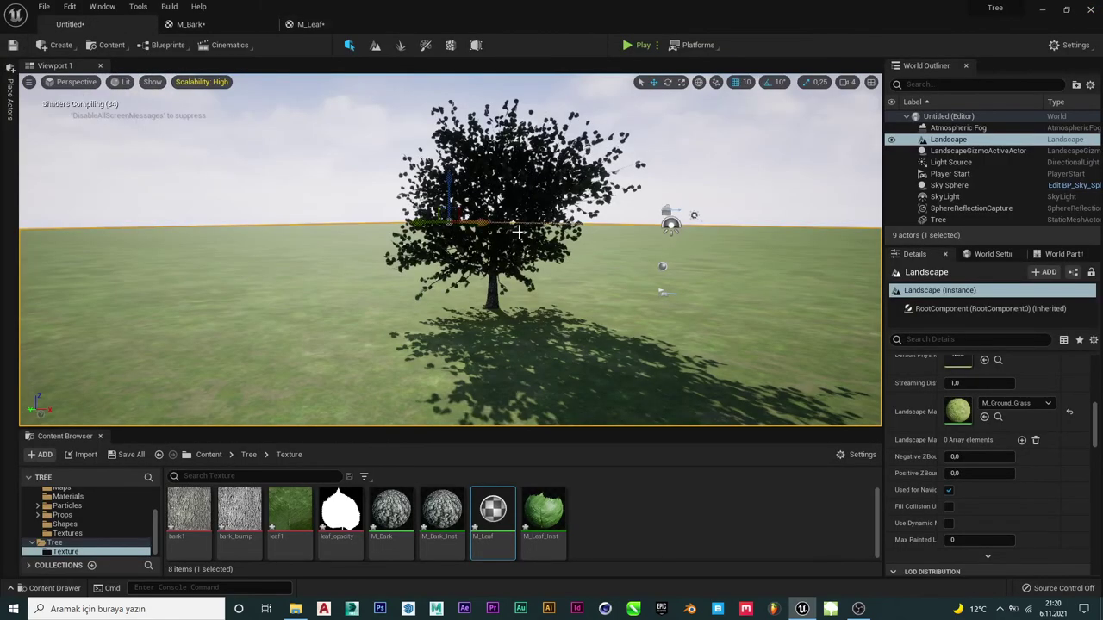